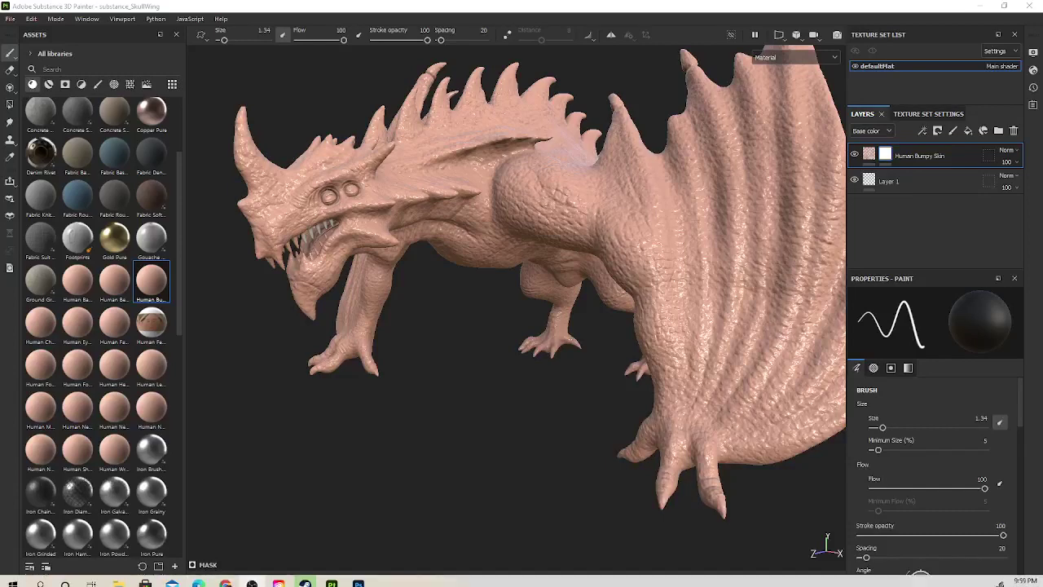
# Zoom into the open mouth and paint the upper front teeth pale on the Human Bumpy Skin mask at brush size 0.58.
pyautogui.moveTo(454, 489)
pyautogui.keyDown('alt'); pyautogui.mouseDown(button='right')
pyautogui.moveTo(562, 400)
pyautogui.moveTo(560, 442)
pyautogui.mouseUp(button='right'); pyautogui.keyUp('alt')
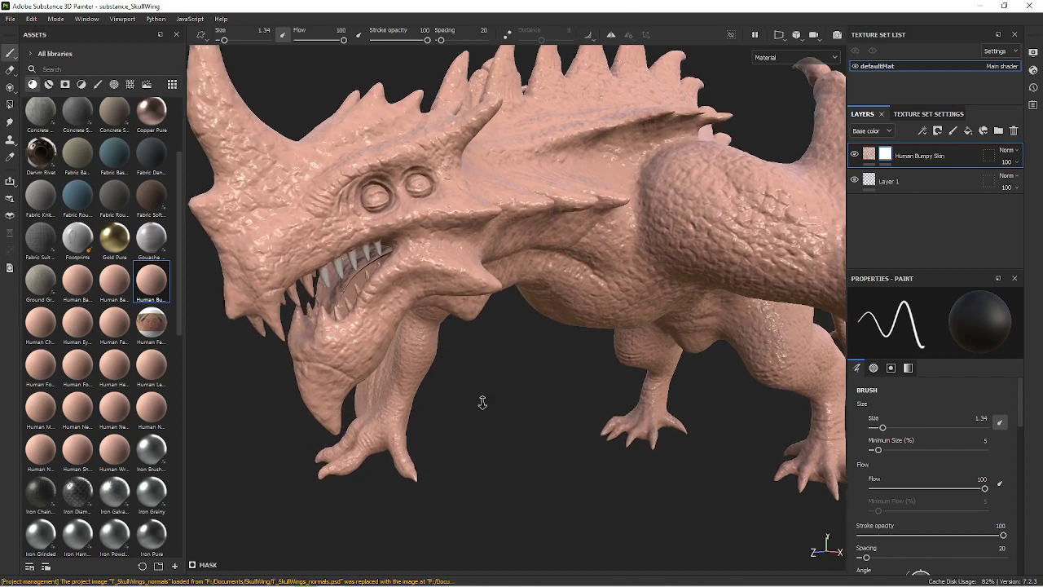
pyautogui.moveTo(481, 400)
pyautogui.keyDown('alt'); pyautogui.mouseDown(button='right')
pyautogui.moveTo(449, 366)
pyautogui.moveTo(391, 334)
pyautogui.mouseUp(button='right'); pyautogui.keyUp('alt')
pyautogui.keyDown('alt'); pyautogui.moveTo(391, 334); pyautogui.dragTo(427, 326); pyautogui.keyUp('alt')
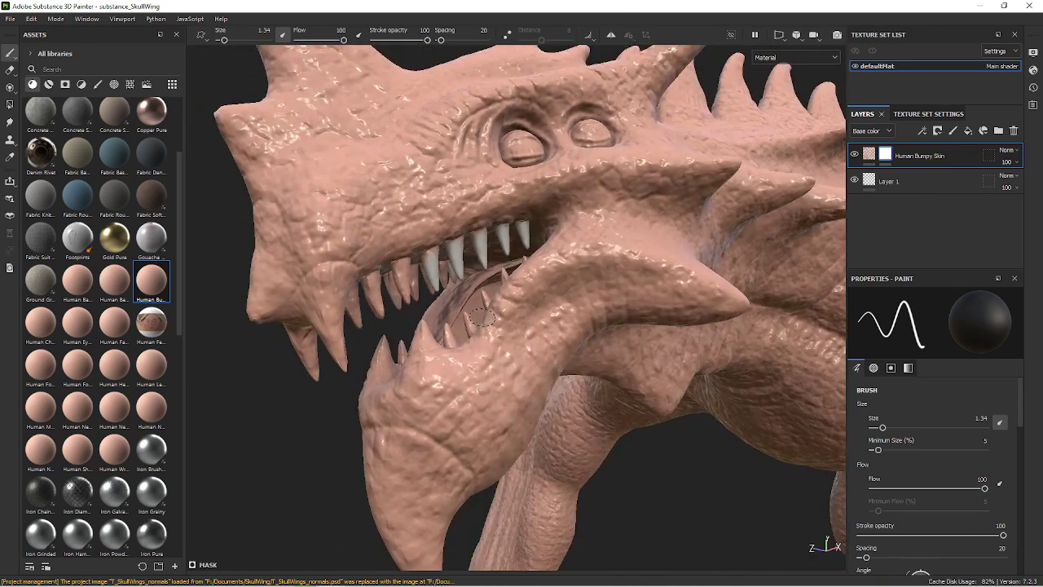
pyautogui.keyDown('alt'); pyautogui.moveTo(428, 326); pyautogui.dragTo(459, 313, button='right'); pyautogui.keyUp('alt')
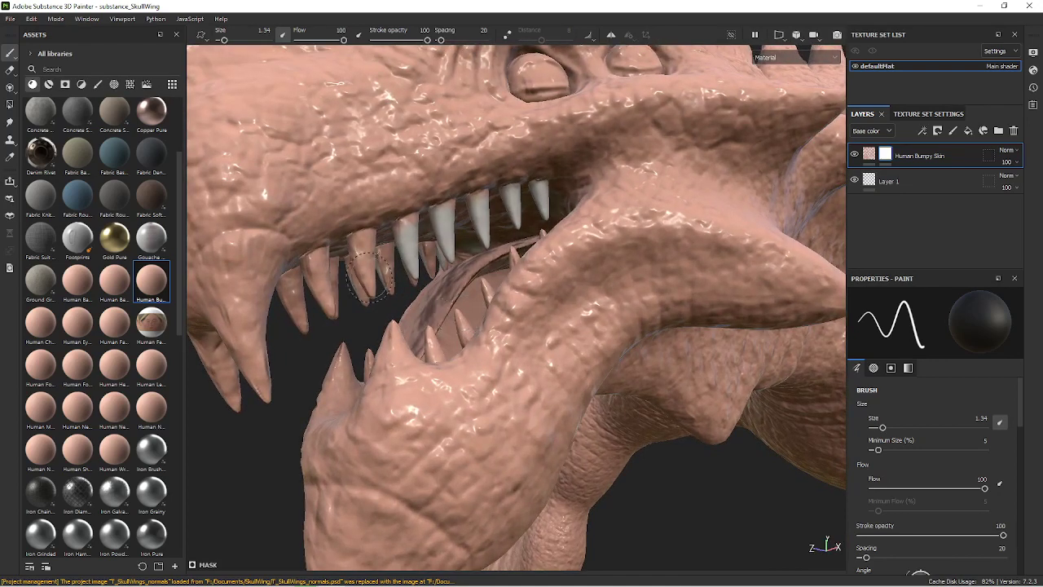
pyautogui.keyDown('ctrl'); pyautogui.moveTo(369, 275); pyautogui.dragTo(358, 275, button='right'); pyautogui.keyUp('ctrl')
pyautogui.moveTo(369, 241)
pyautogui.mouseDown()
pyautogui.moveTo(369, 295)
pyautogui.moveTo(362, 232)
pyautogui.moveTo(355, 248)
pyautogui.moveTo(367, 290)
pyautogui.moveTo(326, 307)
pyautogui.moveTo(325, 297)
pyautogui.mouseUp()
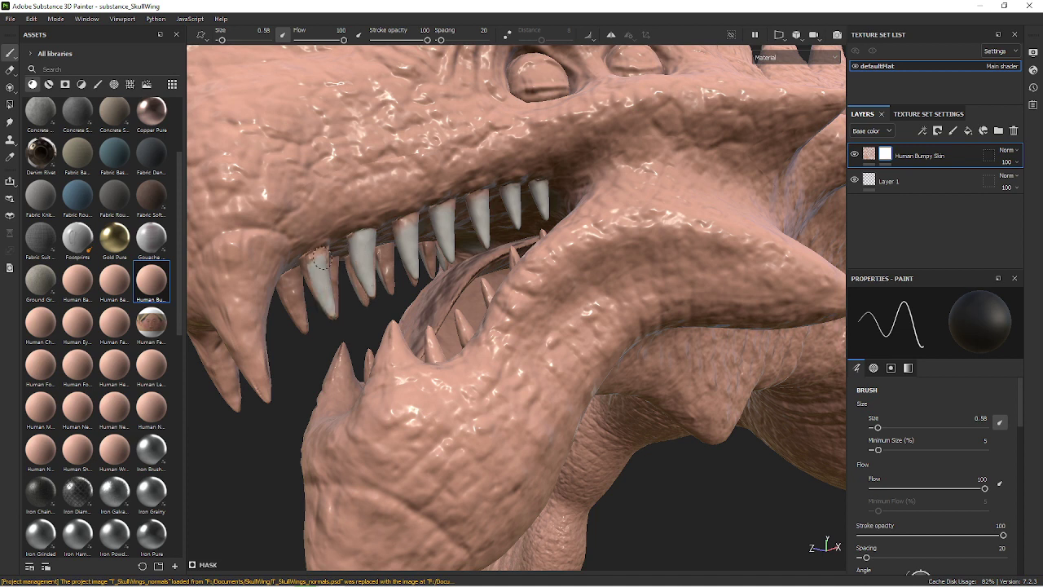
pyautogui.moveTo(314, 259); pyautogui.dragTo(322, 303)
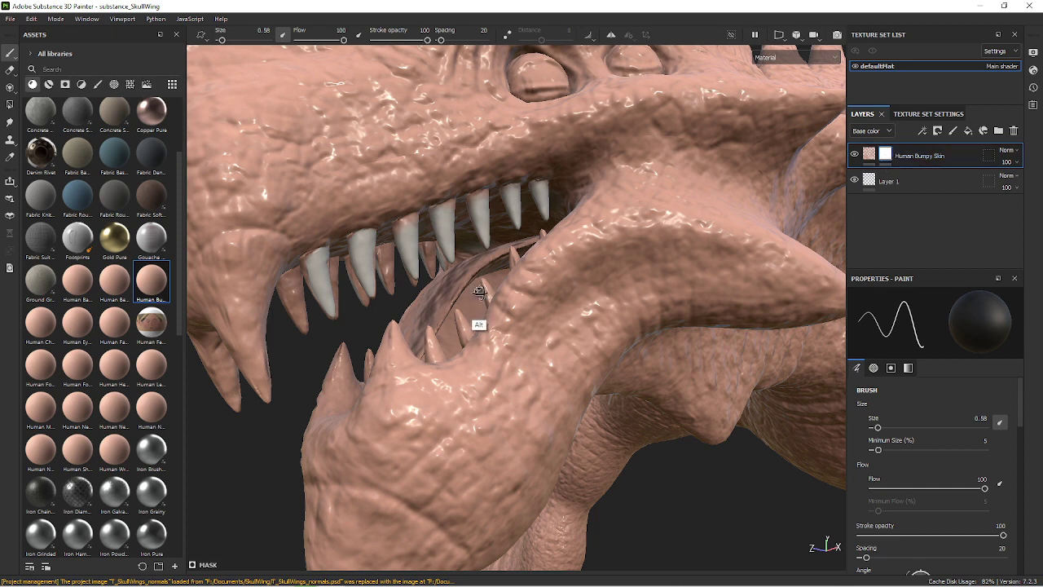
pyautogui.keyDown('alt'); pyautogui.moveTo(477, 326); pyautogui.dragTo(500, 350); pyautogui.keyUp('alt')
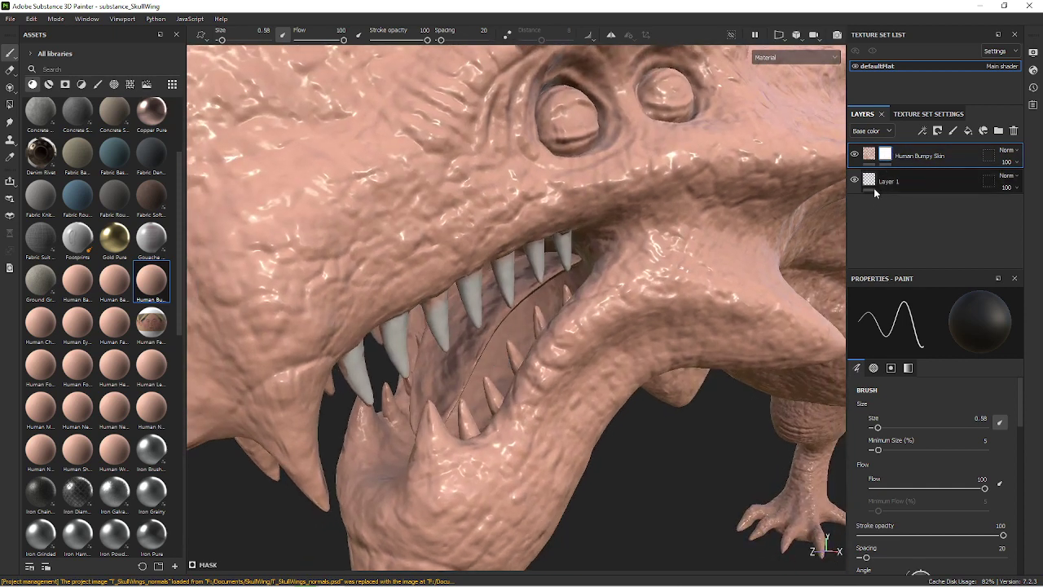
# Apply Concrete Clean from Assets onto Layer 1, then delete Layer 1.
pyautogui.click(897, 183)
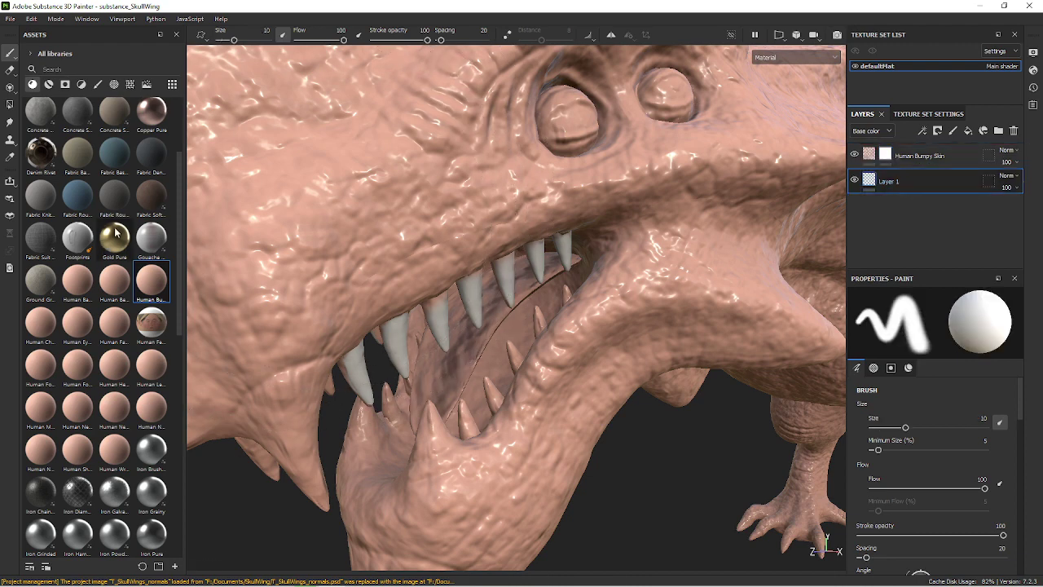
pyautogui.scroll(3, 115, 233)
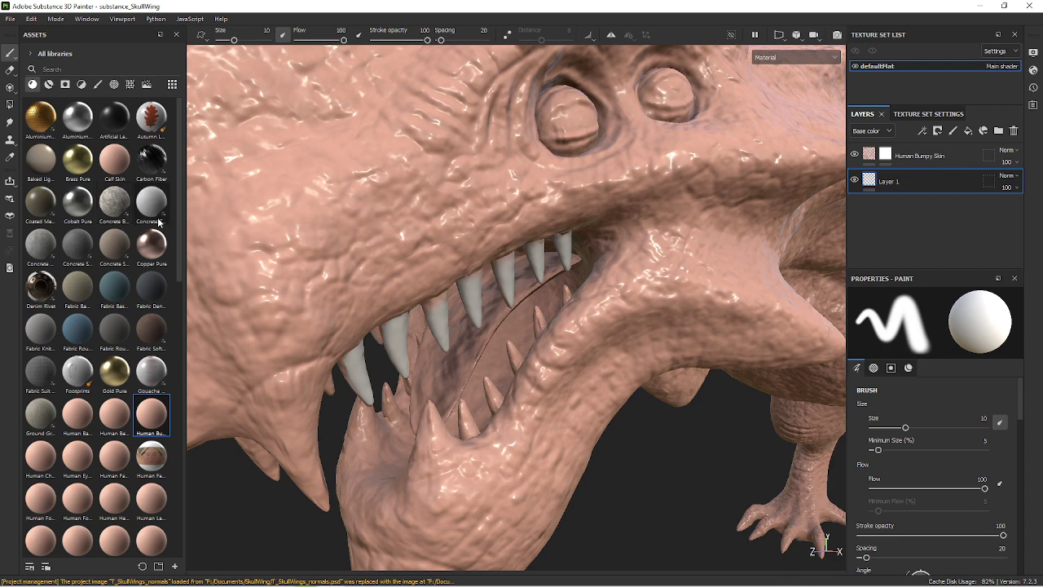
pyautogui.moveTo(150, 211); pyautogui.dragTo(887, 188)
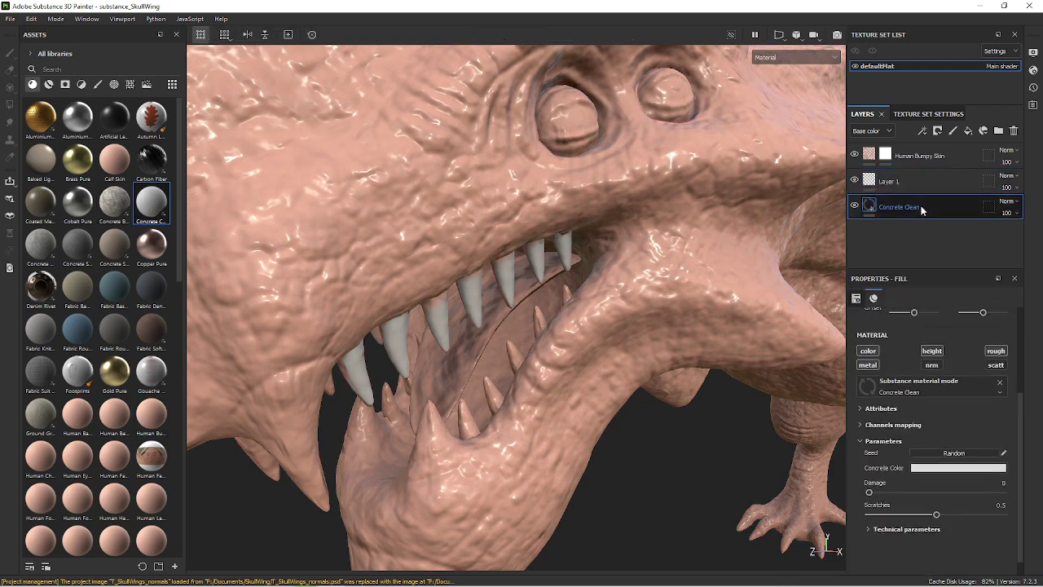
pyautogui.click(937, 183)
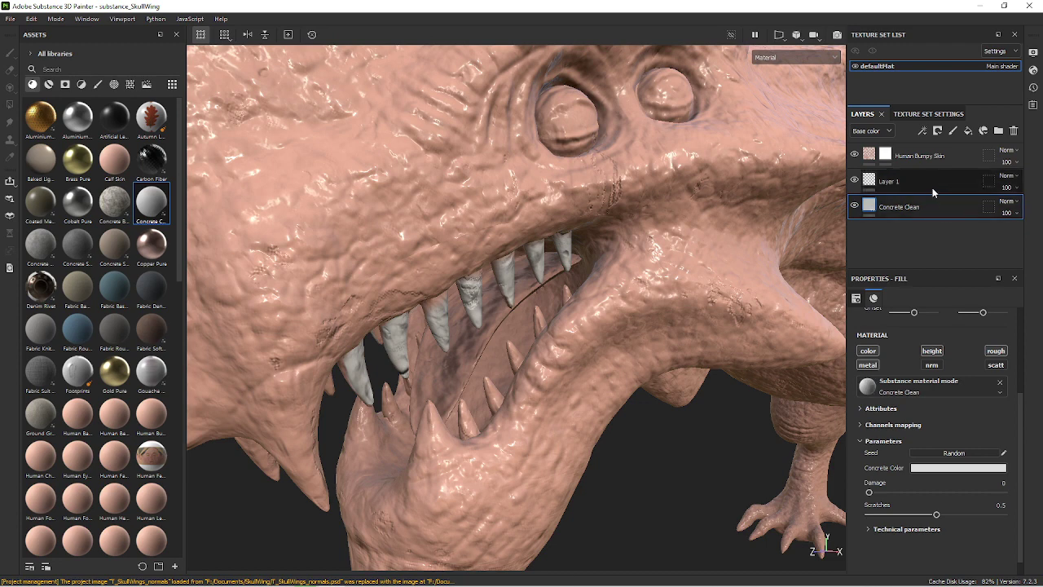
pyautogui.click(1013, 132)
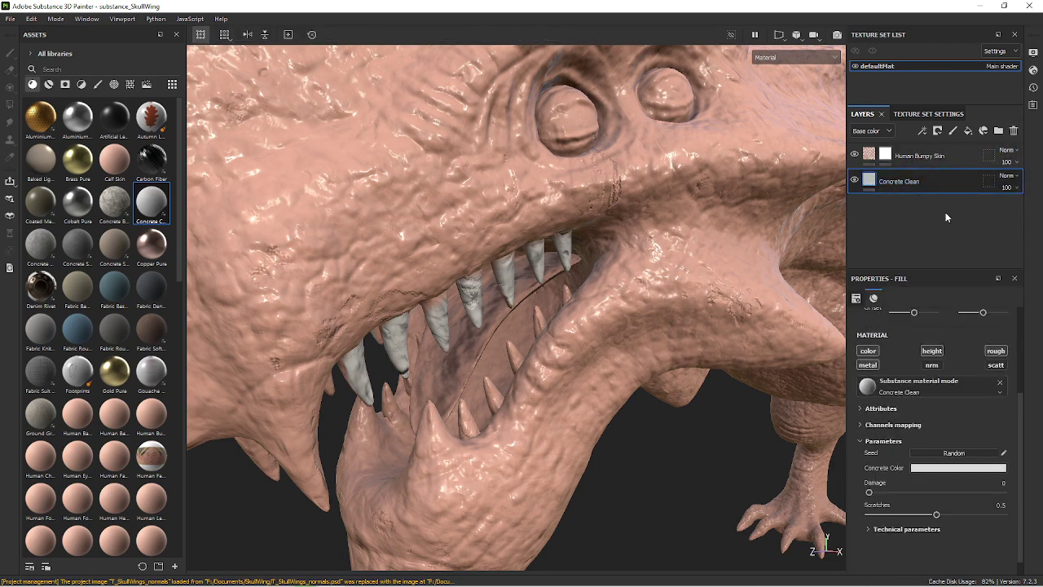
# Turn off the height and metal channels on the Concrete Clean fill.
pyautogui.click(933, 352)
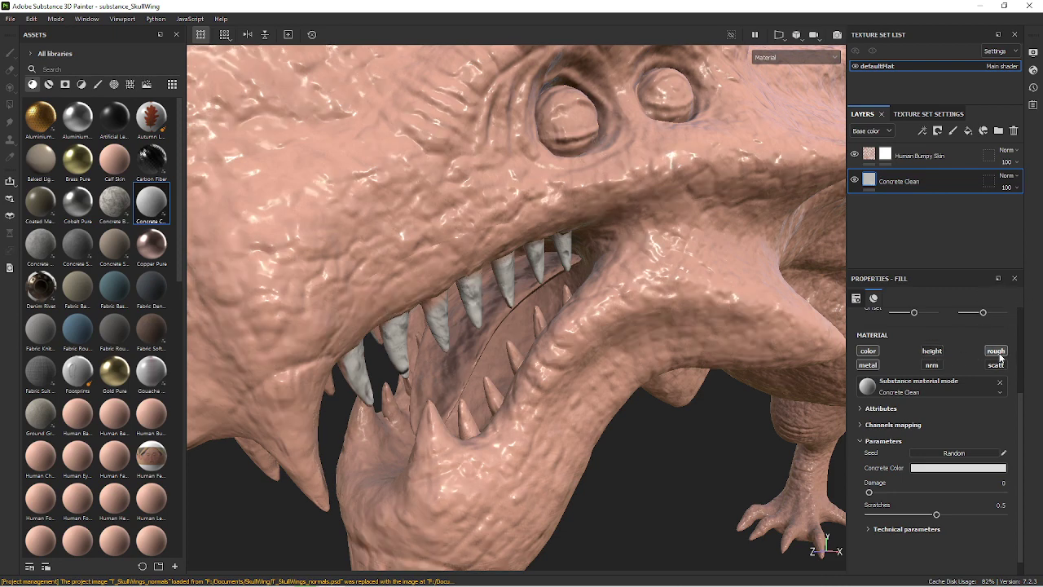
pyautogui.click(867, 365)
pyautogui.click(868, 351)
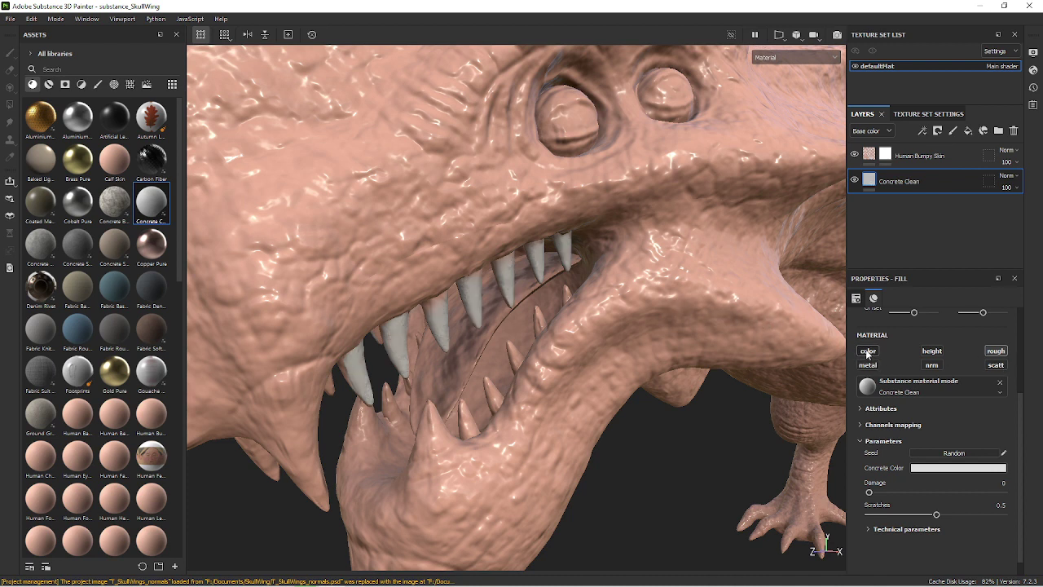
pyautogui.click(868, 351)
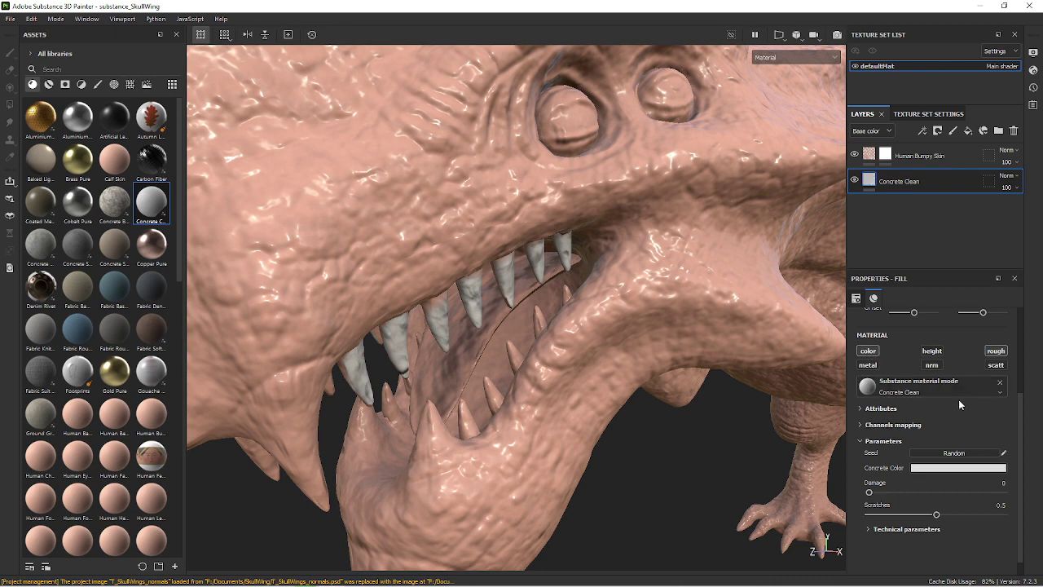
# Switch the Concrete Clean fill's projection to Tri-planar projection.
pyautogui.moveTo(672, 305)
pyautogui.keyDown('alt'); pyautogui.mouseDown()
pyautogui.moveTo(686, 363)
pyautogui.moveTo(624, 326)
pyautogui.moveTo(695, 350)
pyautogui.mouseUp(); pyautogui.keyUp('alt')
pyautogui.scroll(2, 925, 364)
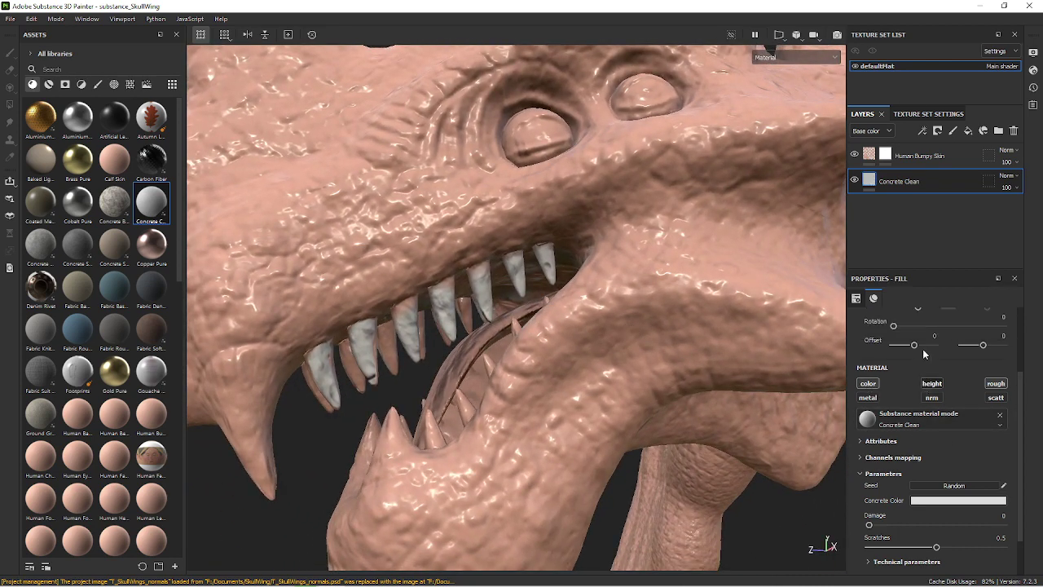
pyautogui.scroll(2, 923, 355)
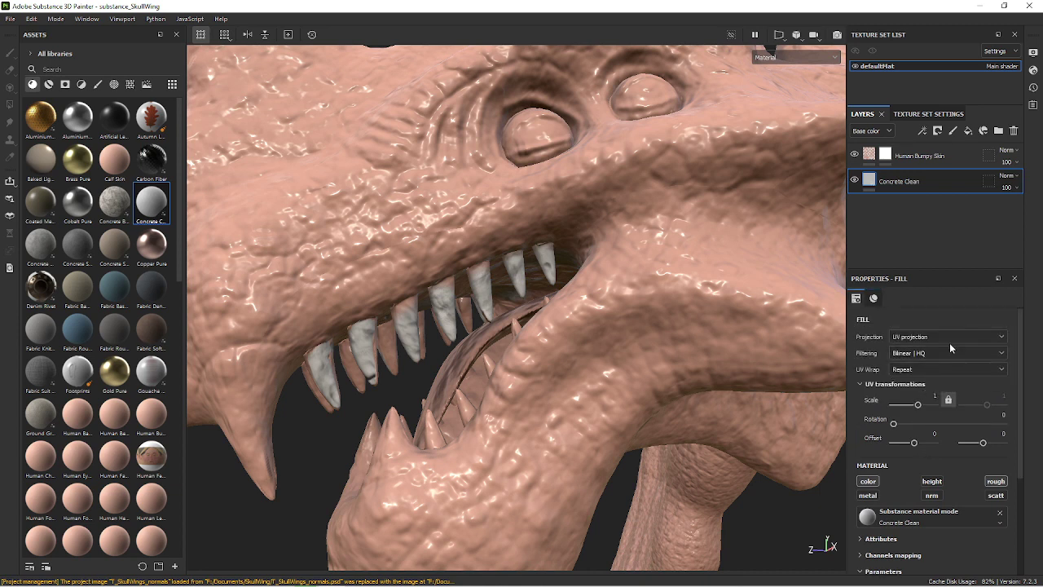
pyautogui.click(953, 339)
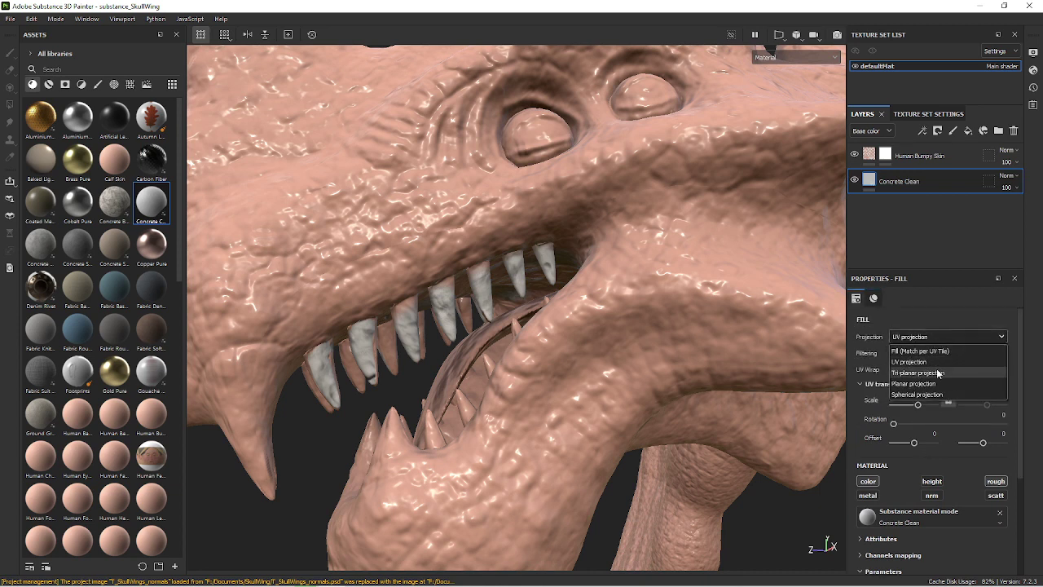
pyautogui.click(937, 373)
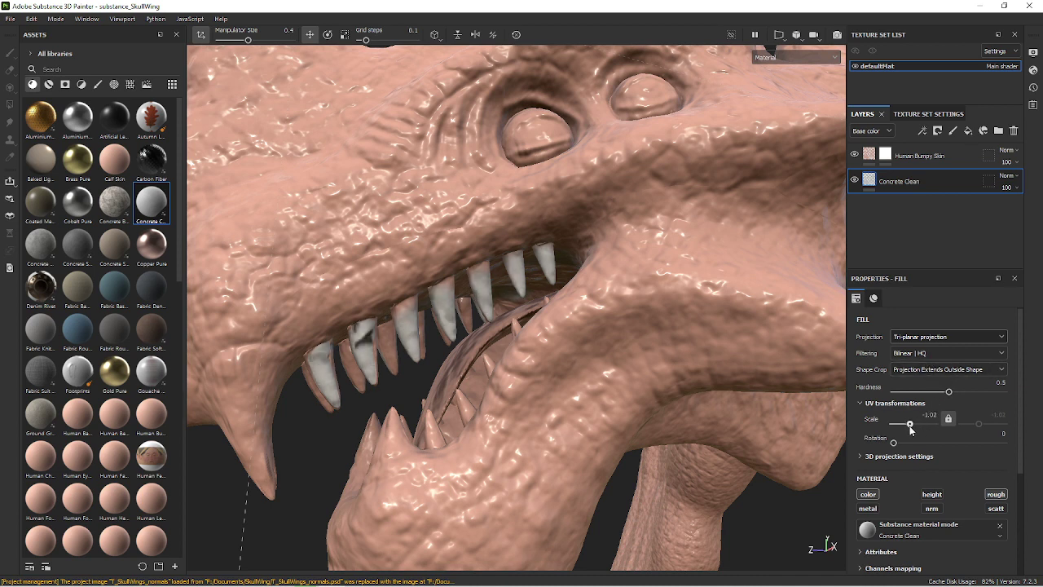
# Set the fill's UV Scale to exactly 10 and reselect the Human Bumpy Skin mask.
pyautogui.moveTo(918, 425); pyautogui.dragTo(929, 430)
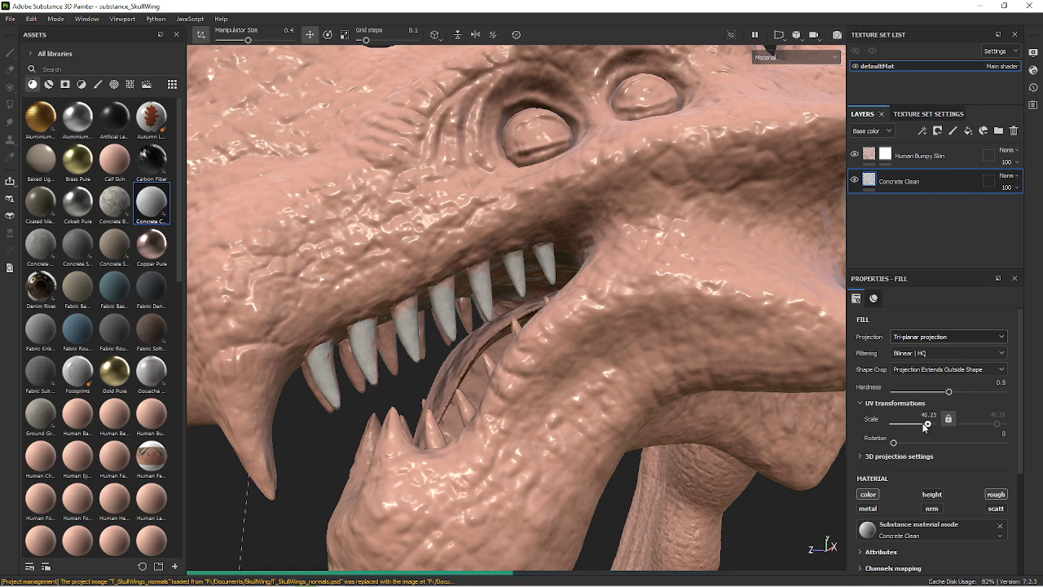
pyautogui.moveTo(925, 426); pyautogui.dragTo(921, 424)
pyautogui.keyDown('alt'); pyautogui.moveTo(661, 387); pyautogui.dragTo(674, 281); pyautogui.keyUp('alt')
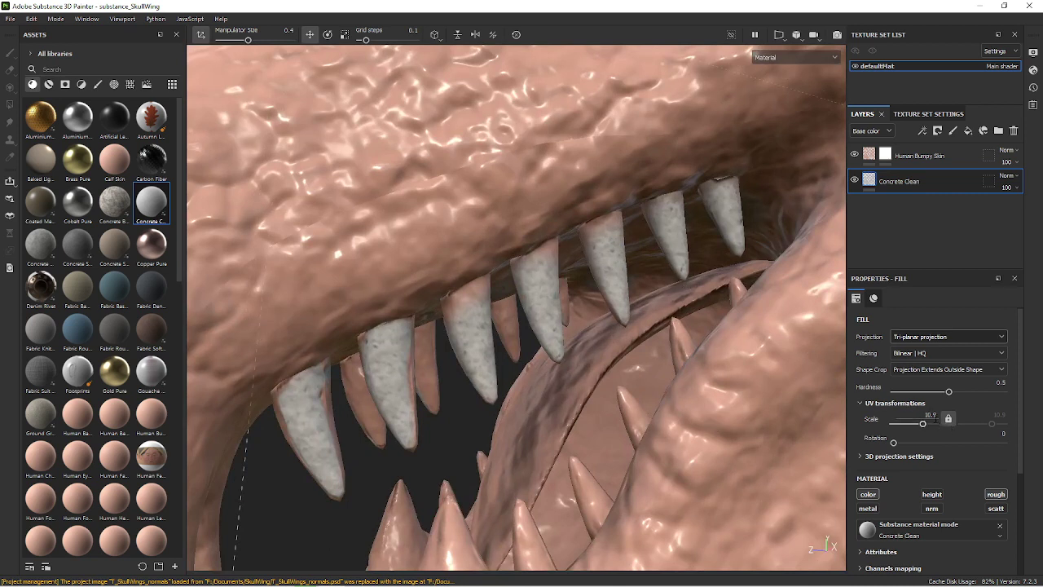
pyautogui.doubleClick(929, 414)
pyautogui.write('10')
pyautogui.press('Return')
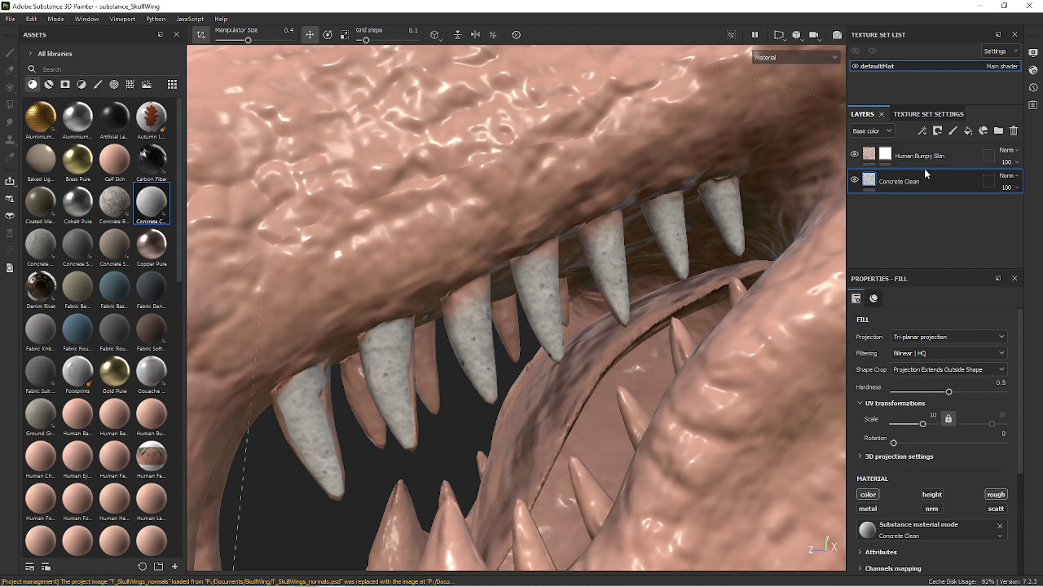
pyautogui.click(885, 156)
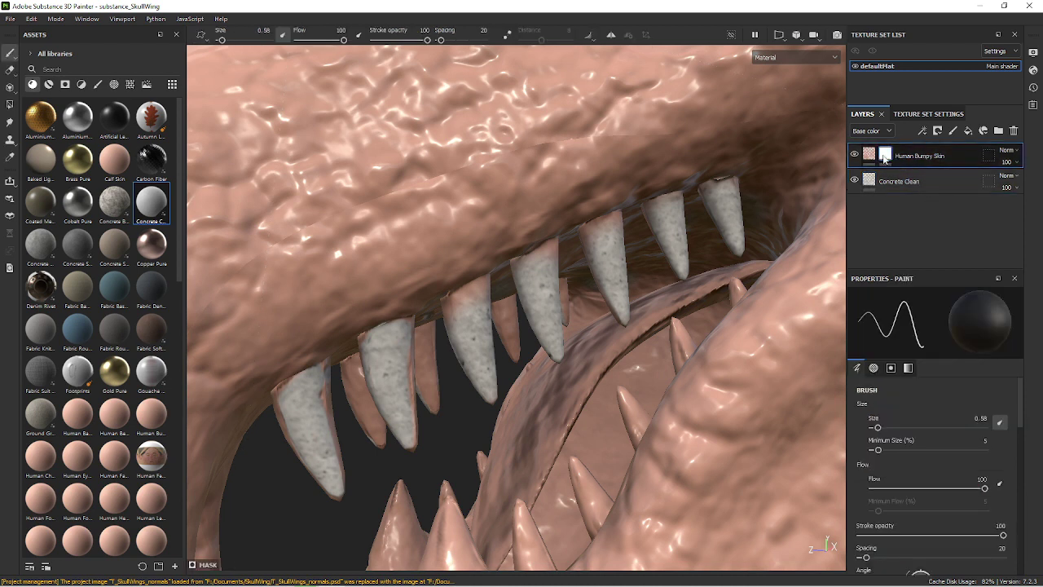
# Shrink the brush, orbit to the front of the skull, and paint the fang tip concrete.
pyautogui.scroll(2, 528, 285)
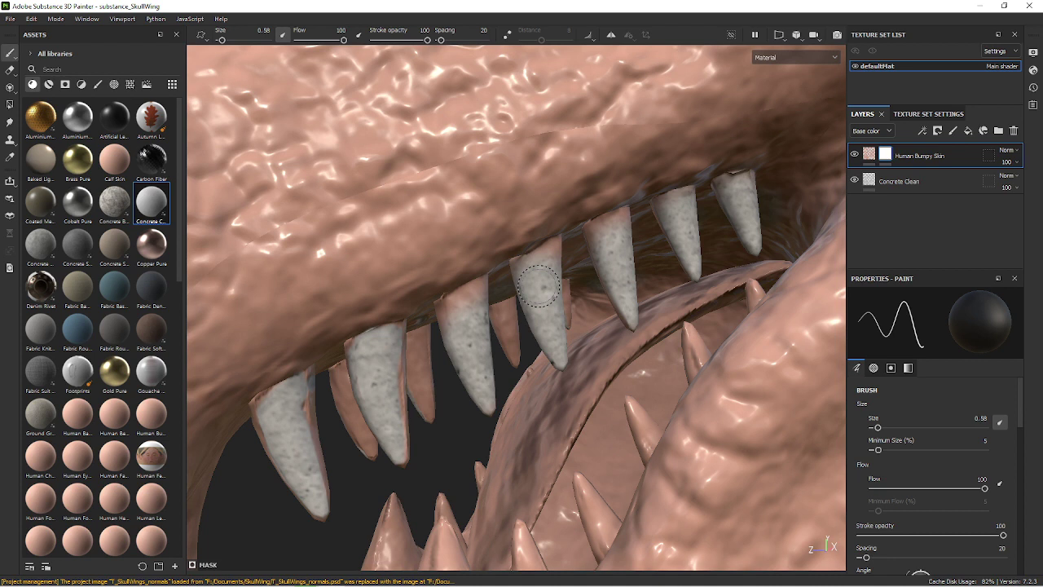
pyautogui.press('[')
pyautogui.press('[')
pyautogui.press('[')
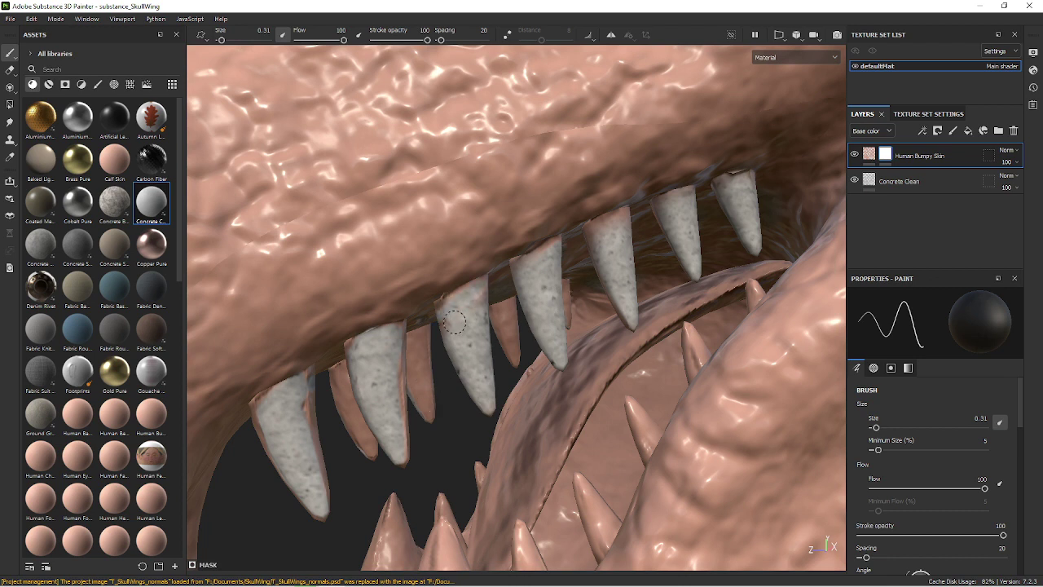
pyautogui.keyDown('alt'); pyautogui.moveTo(600, 338); pyautogui.dragTo(457, 334); pyautogui.keyUp('alt')
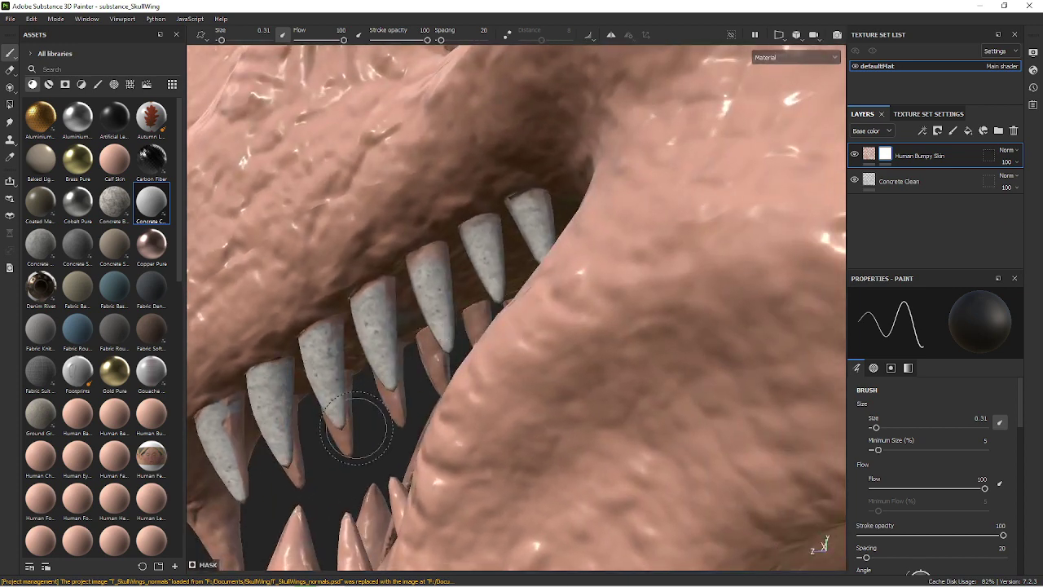
pyautogui.moveTo(361, 419)
pyautogui.keyDown('alt'); pyautogui.mouseDown()
pyautogui.moveTo(741, 262)
pyautogui.moveTo(762, 339)
pyautogui.moveTo(660, 461)
pyautogui.mouseUp(); pyautogui.keyUp('alt')
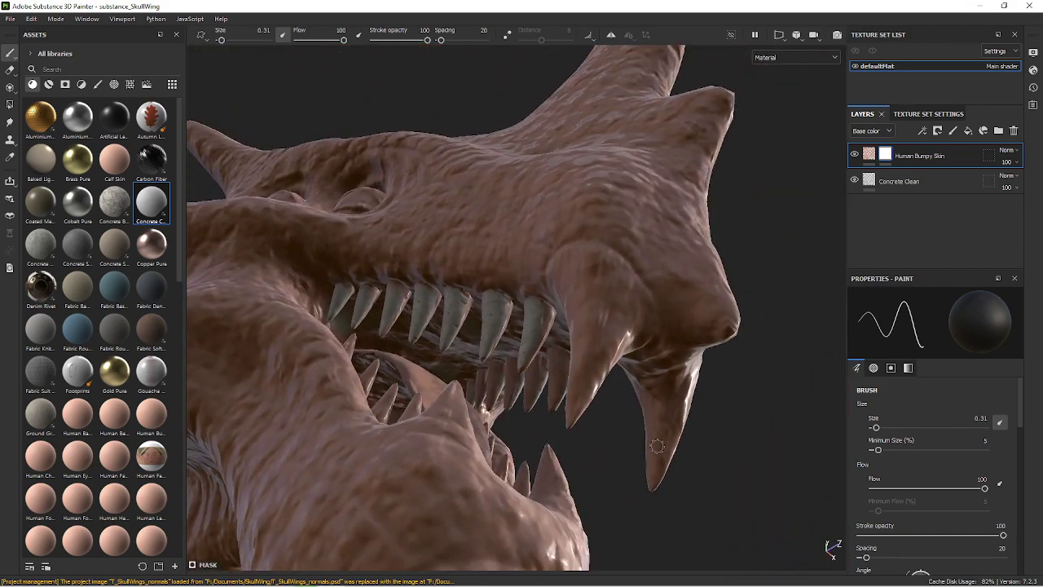
pyautogui.keyDown('ctrl'); pyautogui.moveTo(661, 461); pyautogui.dragTo(676, 456, button='right'); pyautogui.keyUp('ctrl')
# Paint both large fangs, including the left fang's upper part, with concrete.
pyautogui.moveTo(656, 444)
pyautogui.mouseDown()
pyautogui.moveTo(666, 434)
pyautogui.moveTo(624, 347)
pyautogui.moveTo(681, 395)
pyautogui.mouseUp()
pyautogui.moveTo(611, 346)
pyautogui.mouseDown()
pyautogui.moveTo(752, 389)
pyautogui.moveTo(657, 419)
pyautogui.moveTo(758, 375)
pyautogui.mouseUp()
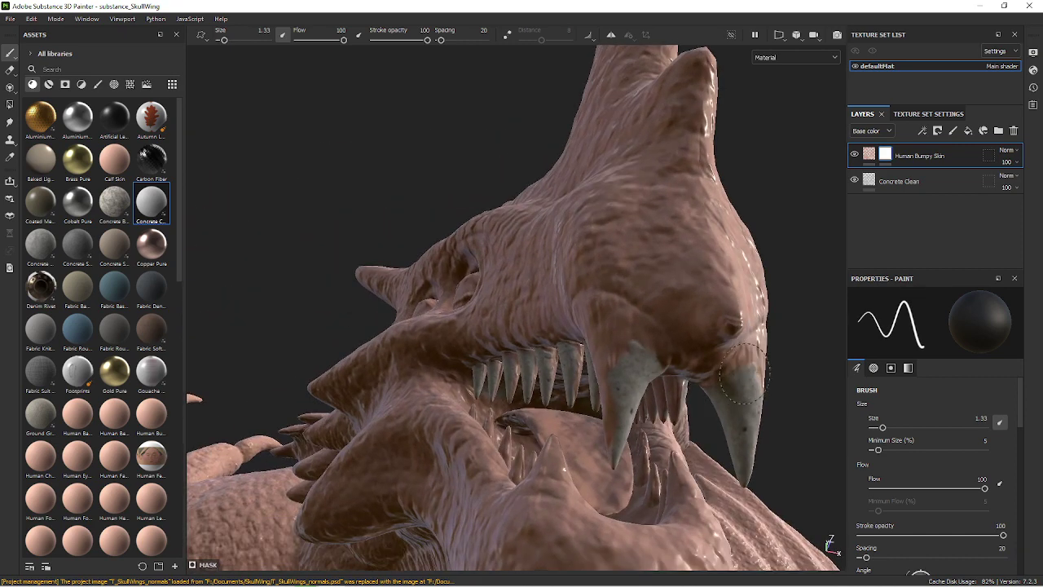
pyautogui.moveTo(636, 334)
pyautogui.mouseDown()
pyautogui.moveTo(757, 383)
pyautogui.moveTo(560, 314)
pyautogui.moveTo(628, 237)
pyautogui.moveTo(601, 331)
pyautogui.moveTo(568, 320)
pyautogui.moveTo(601, 345)
pyautogui.mouseUp()
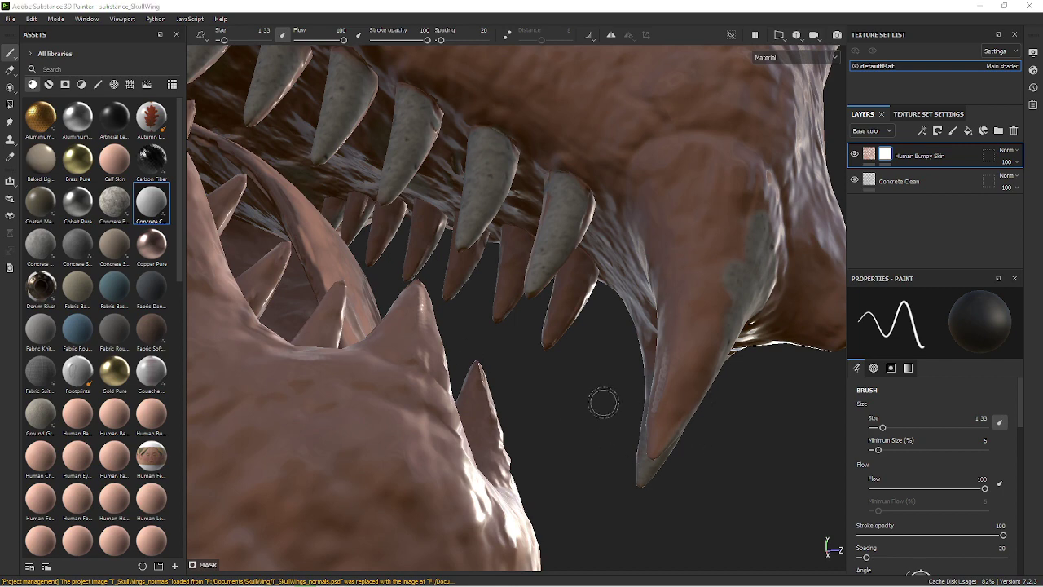
# At brush size 0.57, paint the neighbouring upper teeth and tips grey concrete.
pyautogui.moveTo(600, 400)
pyautogui.keyDown('alt'); pyautogui.mouseDown(button='right')
pyautogui.moveTo(600, 456)
pyautogui.moveTo(624, 437)
pyautogui.moveTo(633, 482)
pyautogui.mouseUp(button='right'); pyautogui.keyUp('alt')
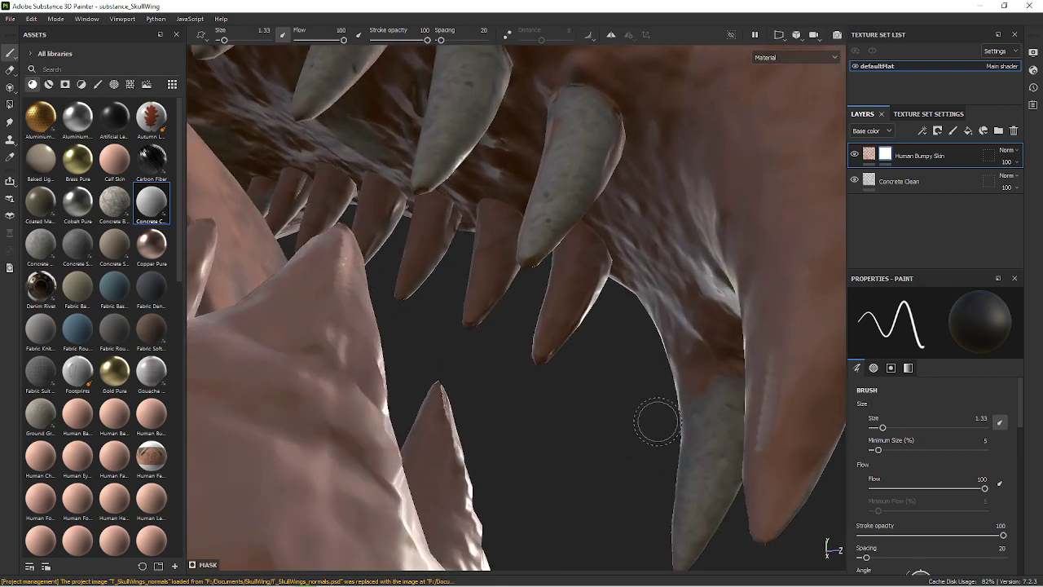
pyautogui.press('[')
pyautogui.press('[')
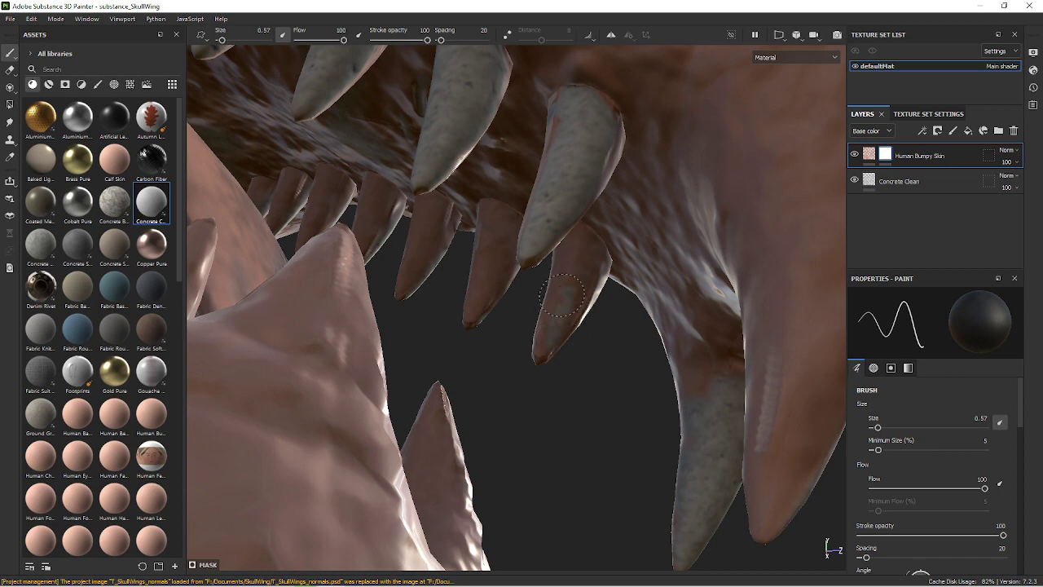
pyautogui.moveTo(582, 350)
pyautogui.keyDown('alt'); pyautogui.mouseDown()
pyautogui.moveTo(573, 254)
pyautogui.moveTo(550, 329)
pyautogui.moveTo(499, 296)
pyautogui.moveTo(509, 259)
pyautogui.moveTo(487, 231)
pyautogui.mouseUp(); pyautogui.keyUp('alt')
pyautogui.moveTo(511, 279)
pyautogui.mouseDown()
pyautogui.moveTo(440, 259)
pyautogui.moveTo(432, 273)
pyautogui.moveTo(475, 373)
pyautogui.moveTo(469, 358)
pyautogui.mouseUp()
pyautogui.moveTo(400, 223); pyautogui.dragTo(411, 181)
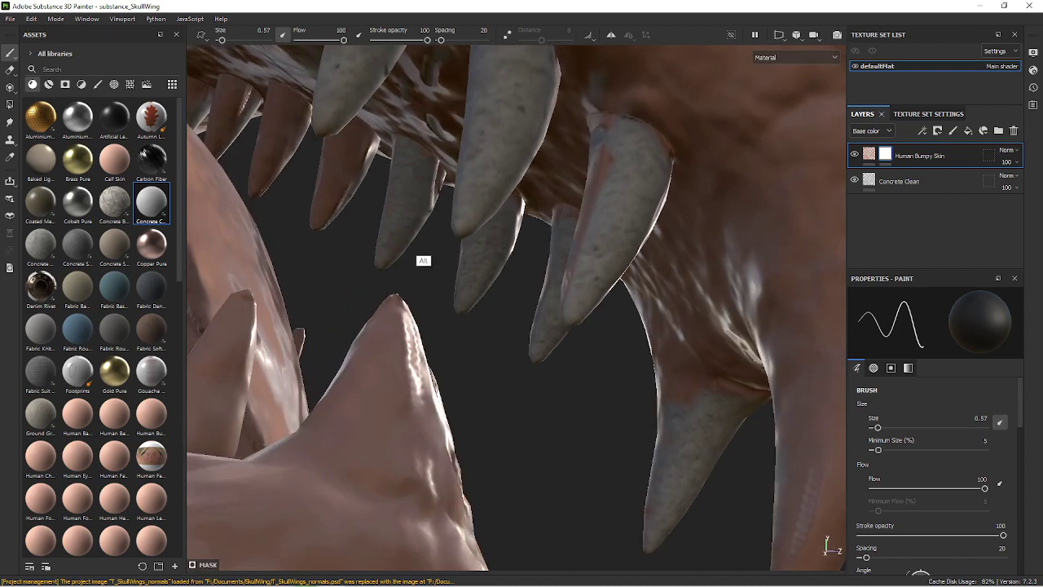
# Paint the next pink upper tooth with speckled grey concrete.
pyautogui.keyDown('alt'); pyautogui.moveTo(422, 238); pyautogui.dragTo(384, 197); pyautogui.keyUp('alt')
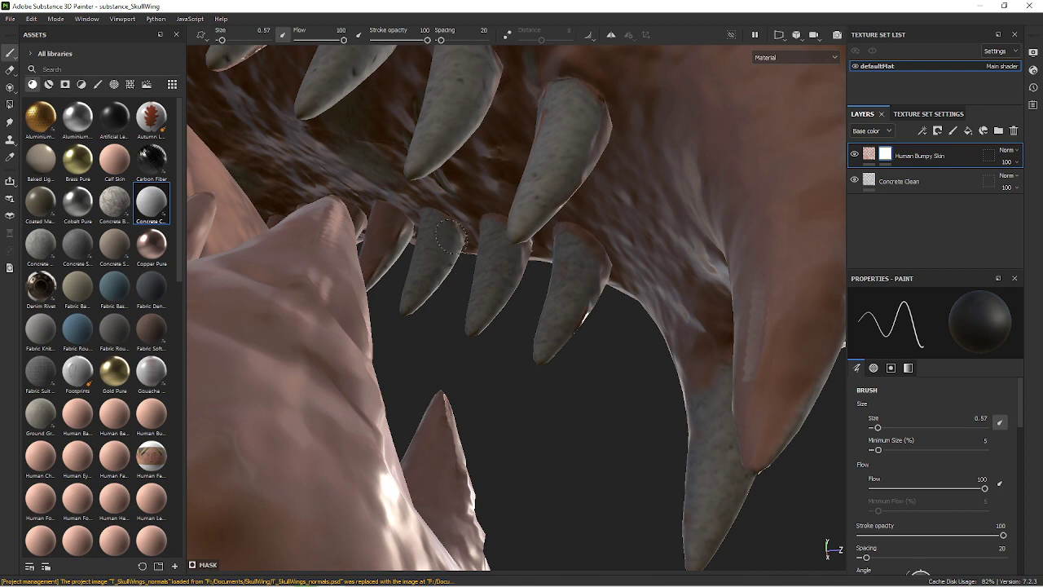
pyautogui.keyDown('alt'); pyautogui.moveTo(431, 302); pyautogui.dragTo(473, 350); pyautogui.keyUp('alt')
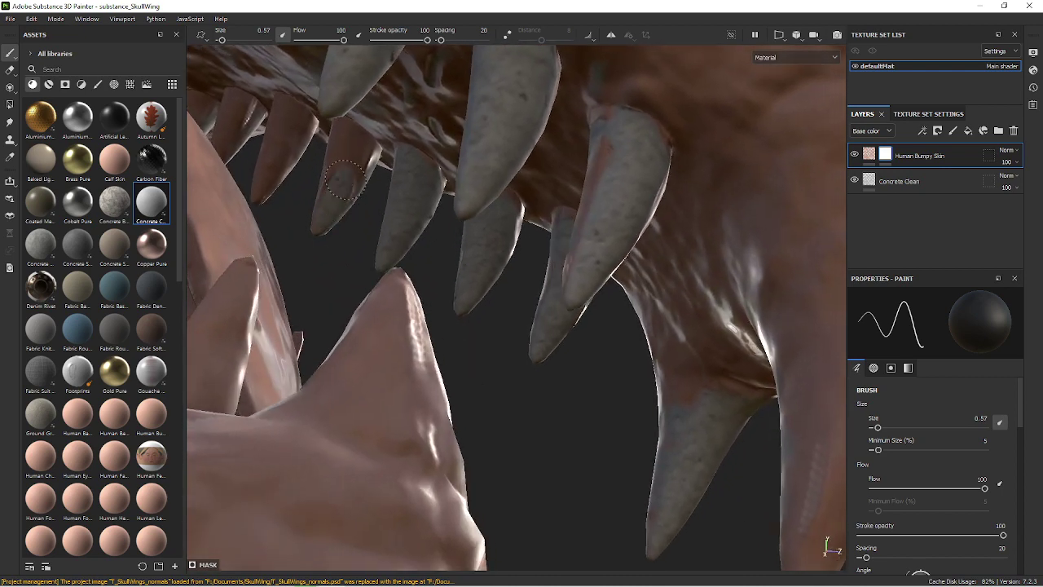
pyautogui.moveTo(345, 183)
pyautogui.mouseDown()
pyautogui.moveTo(348, 196)
pyautogui.moveTo(361, 168)
pyautogui.moveTo(343, 143)
pyautogui.mouseUp()
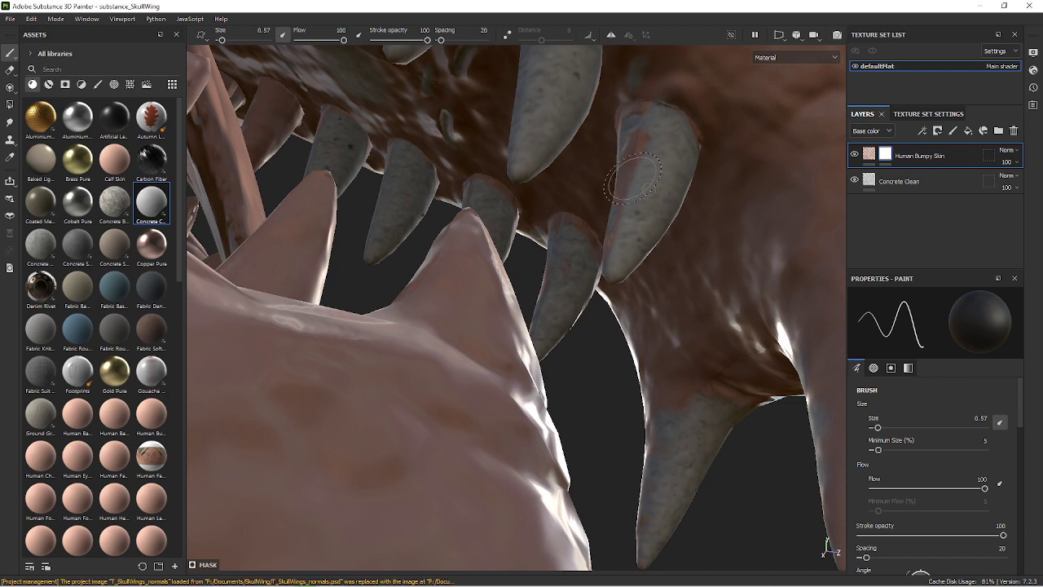
# Paint the rearmost upper-left teeth grey concrete, completing the upper tooth row.
pyautogui.moveTo(652, 186)
pyautogui.keyDown('alt'); pyautogui.mouseDown()
pyautogui.moveTo(660, 179)
pyautogui.moveTo(661, 205)
pyautogui.moveTo(578, 186)
pyautogui.mouseUp(); pyautogui.keyUp('alt')
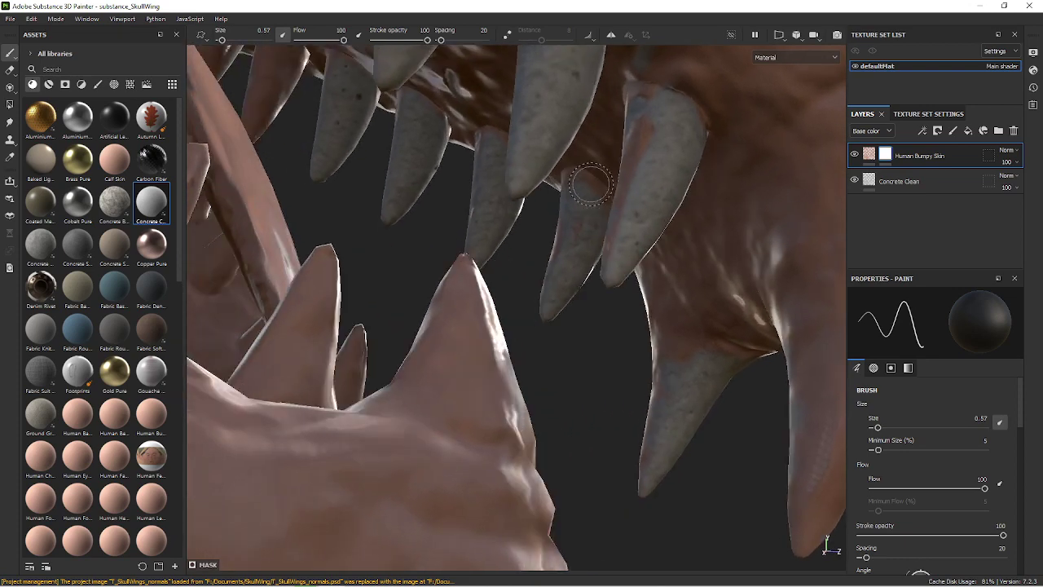
pyautogui.keyDown('alt'); pyautogui.moveTo(578, 187); pyautogui.dragTo(595, 334, button='right'); pyautogui.keyUp('alt')
pyautogui.keyDown('alt'); pyautogui.moveTo(595, 334); pyautogui.dragTo(552, 330); pyautogui.keyUp('alt')
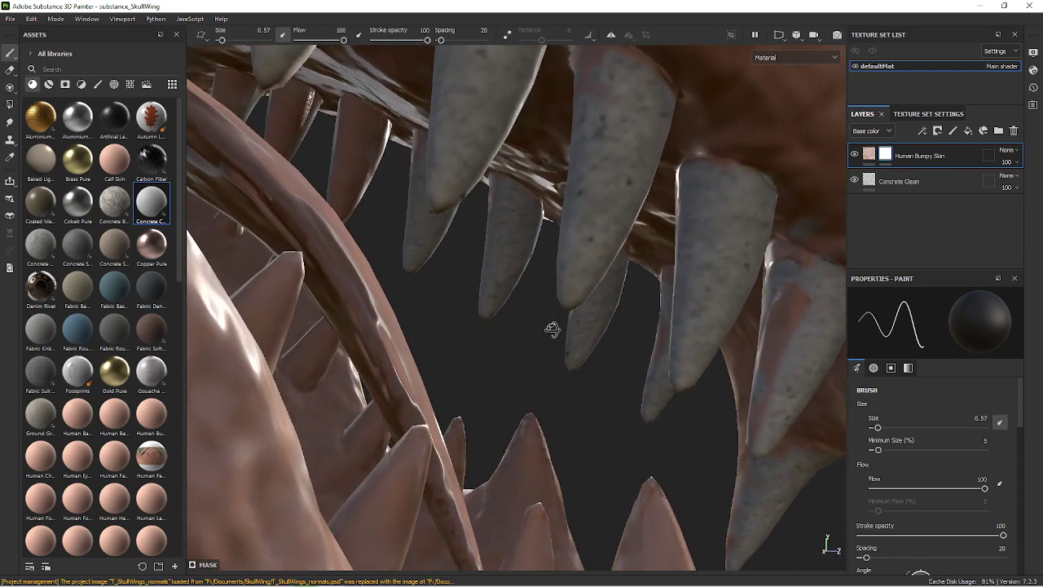
pyautogui.moveTo(356, 144)
pyautogui.mouseDown()
pyautogui.moveTo(349, 187)
pyautogui.moveTo(366, 204)
pyautogui.mouseUp()
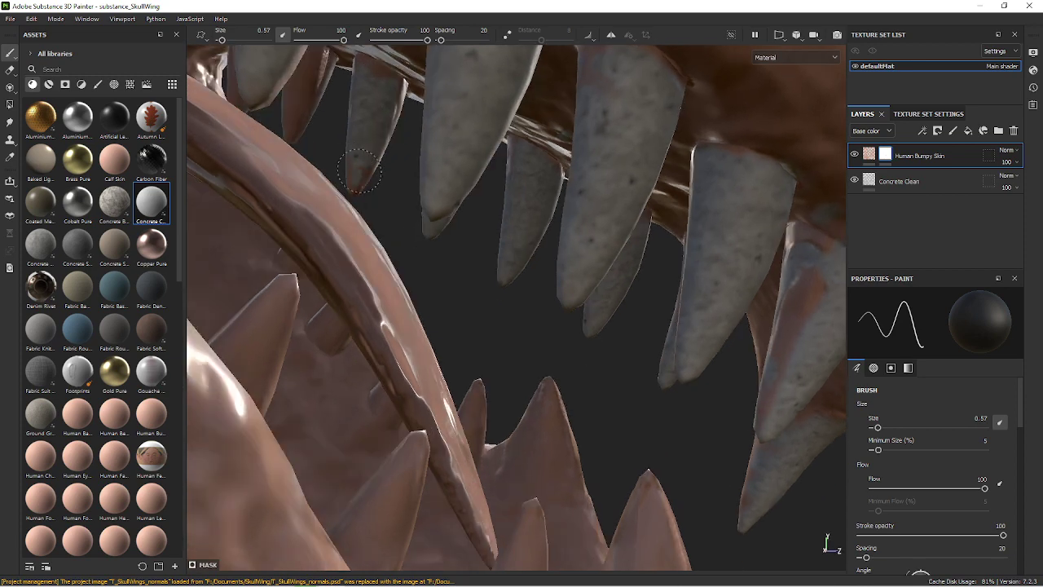
pyautogui.moveTo(361, 149)
pyautogui.keyDown('alt'); pyautogui.mouseDown()
pyautogui.moveTo(384, 151)
pyautogui.moveTo(357, 155)
pyautogui.moveTo(348, 81)
pyautogui.mouseUp(); pyautogui.keyUp('alt')
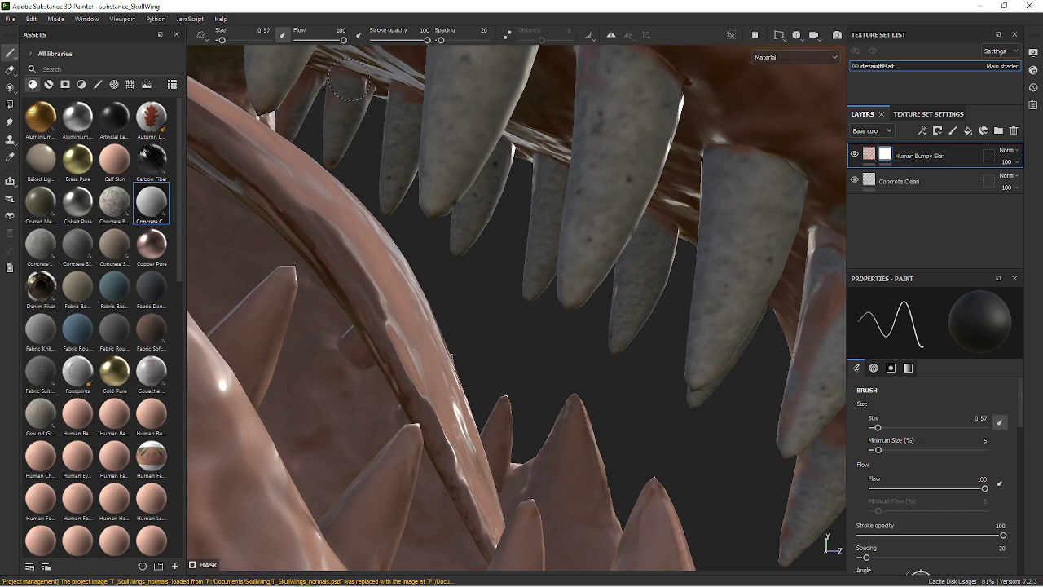
pyautogui.keyDown('alt'); pyautogui.moveTo(349, 118); pyautogui.dragTo(342, 124); pyautogui.keyUp('alt')
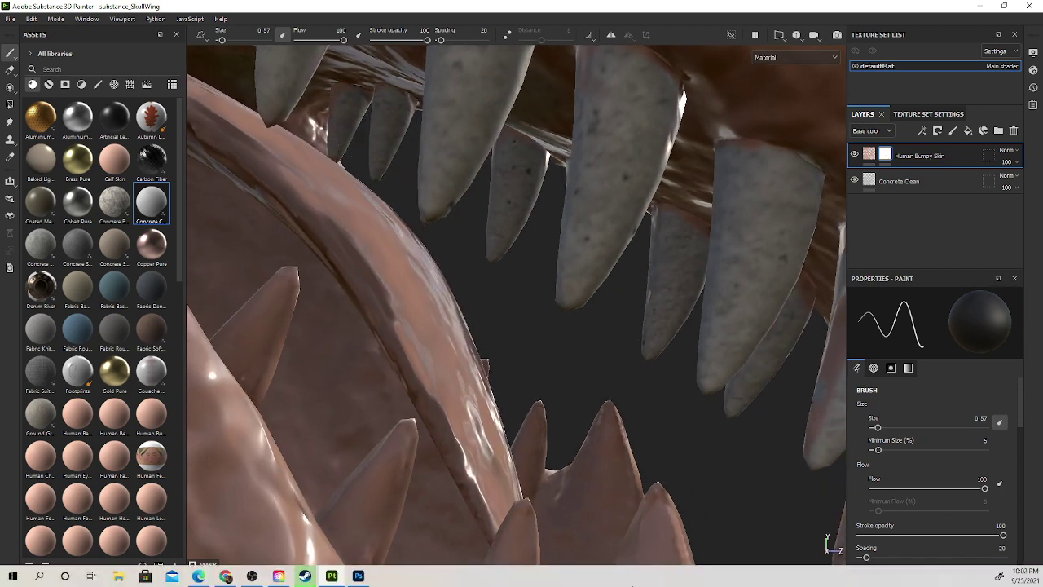
pyautogui.scroll(-6, 719, 494)
# Zoom to the lower jaw and paint the small rear tooth grey, including its pink base.
pyautogui.keyDown('alt'); pyautogui.moveTo(619, 122); pyautogui.dragTo(683, 291); pyautogui.keyUp('alt')
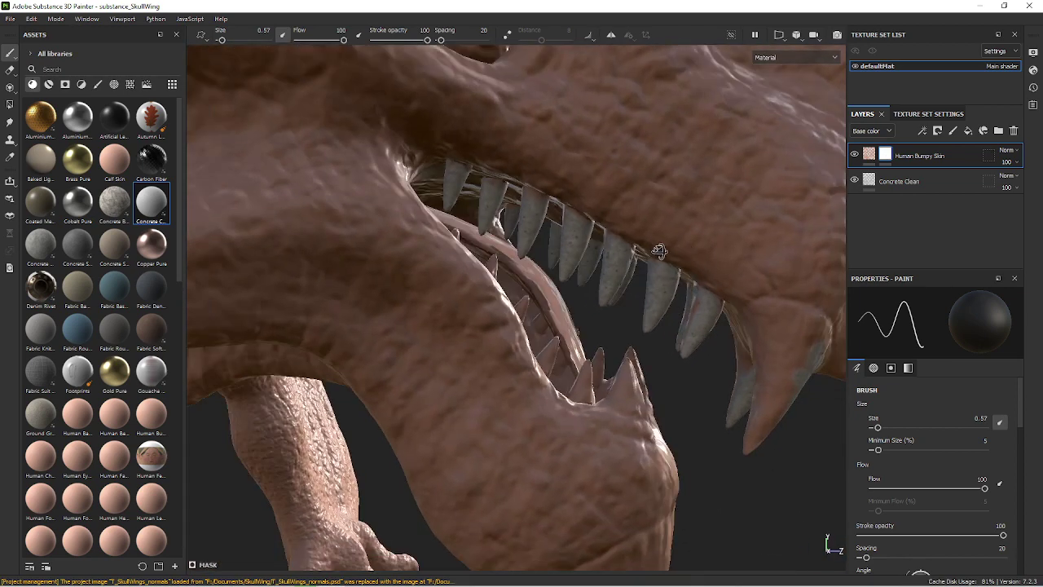
pyautogui.scroll(2, 672, 296)
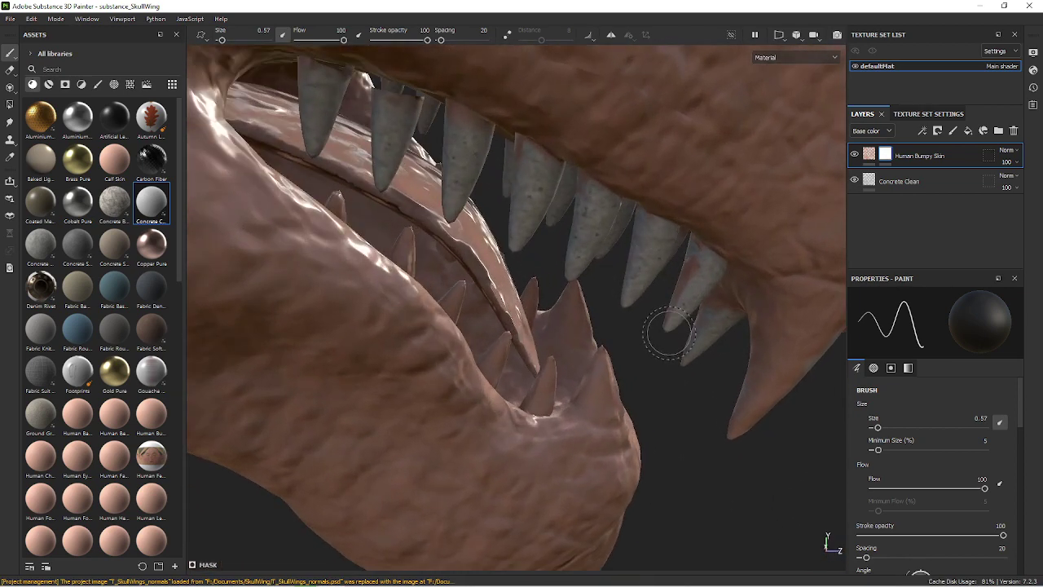
pyautogui.scroll(2, 619, 268)
pyautogui.scroll(1, 592, 261)
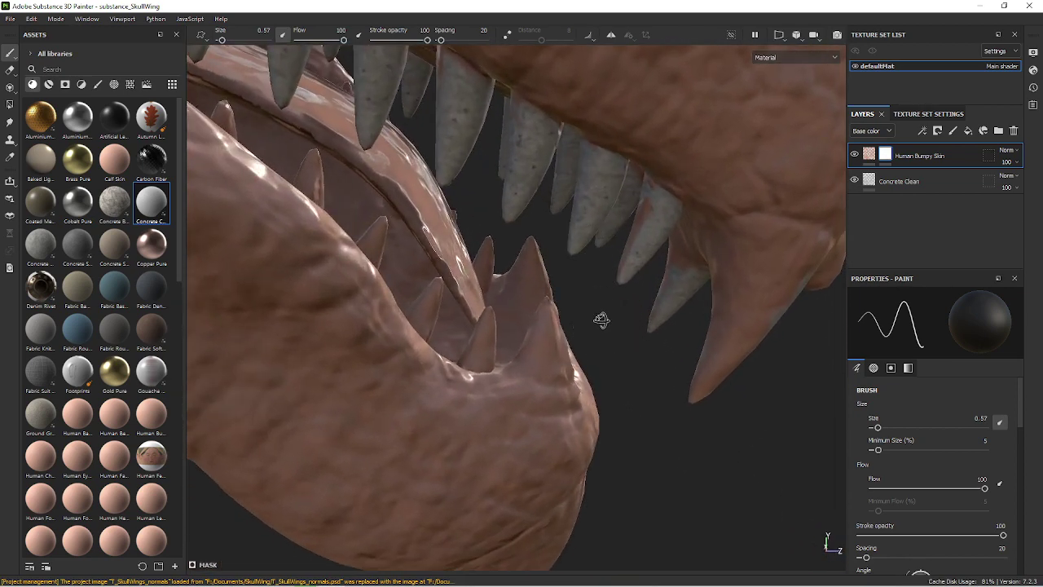
pyautogui.moveTo(600, 319)
pyautogui.keyDown('alt'); pyautogui.mouseDown()
pyautogui.moveTo(594, 305)
pyautogui.moveTo(599, 342)
pyautogui.mouseUp(); pyautogui.keyUp('alt')
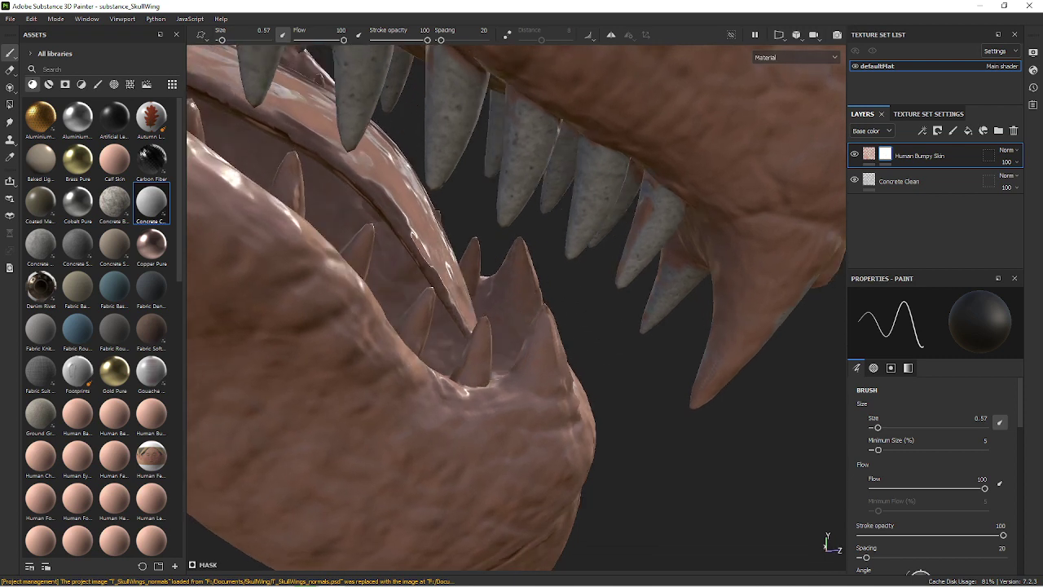
pyautogui.moveTo(517, 265); pyautogui.dragTo(534, 269)
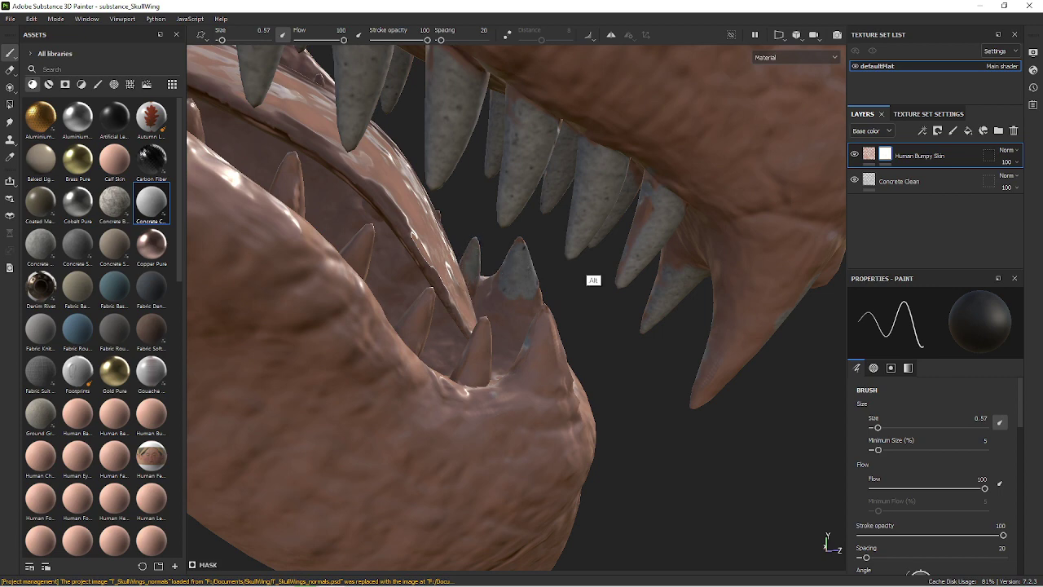
pyautogui.keyDown('alt'); pyautogui.moveTo(594, 280); pyautogui.dragTo(528, 269); pyautogui.keyUp('alt')
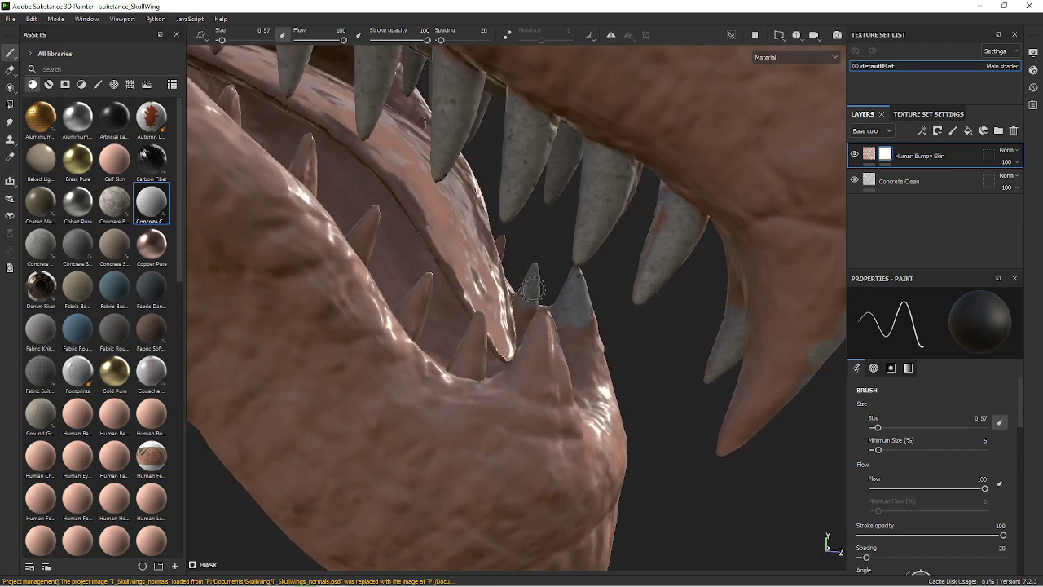
pyautogui.moveTo(578, 326)
pyautogui.mouseDown()
pyautogui.moveTo(600, 280)
pyautogui.moveTo(599, 308)
pyautogui.mouseUp()
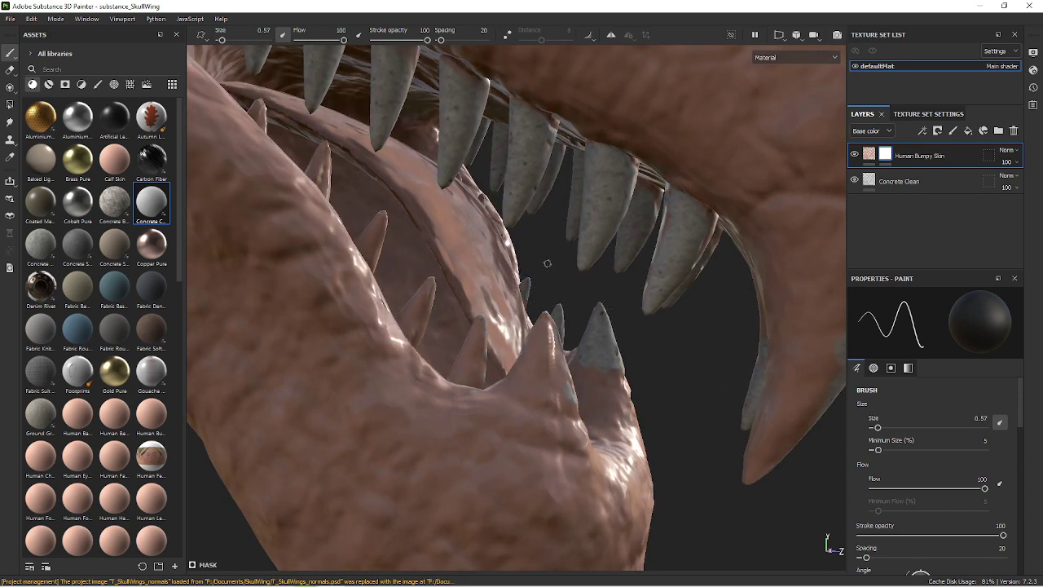
# Paint the front and following small lower teeth grey concrete up to their tips.
pyautogui.moveTo(586, 240)
pyautogui.keyDown('alt'); pyautogui.mouseDown()
pyautogui.moveTo(456, 195)
pyautogui.moveTo(356, 145)
pyautogui.moveTo(458, 189)
pyautogui.moveTo(456, 371)
pyautogui.mouseUp(); pyautogui.keyUp('alt')
pyautogui.scroll(2, 458, 189)
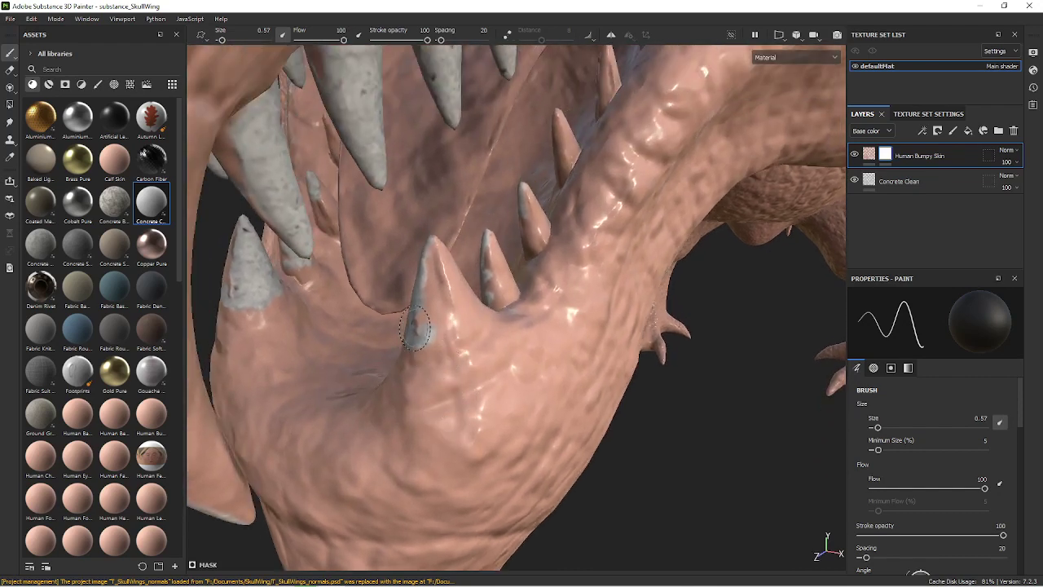
pyautogui.moveTo(415, 328)
pyautogui.mouseDown()
pyautogui.moveTo(427, 261)
pyautogui.moveTo(457, 277)
pyautogui.mouseUp()
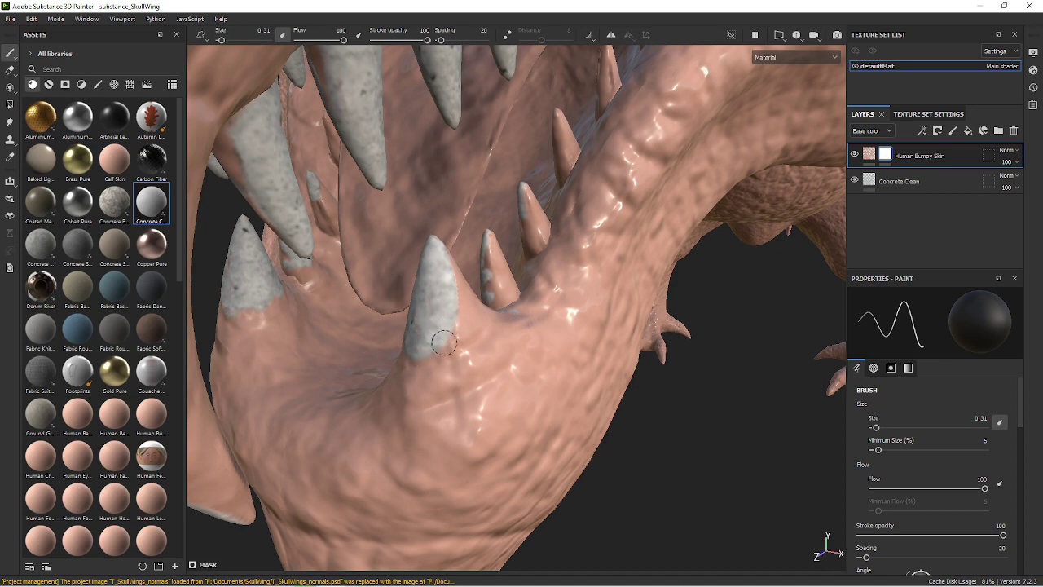
pyautogui.moveTo(470, 318)
pyautogui.keyDown('alt'); pyautogui.mouseDown()
pyautogui.moveTo(508, 284)
pyautogui.moveTo(436, 330)
pyautogui.mouseUp(); pyautogui.keyUp('alt')
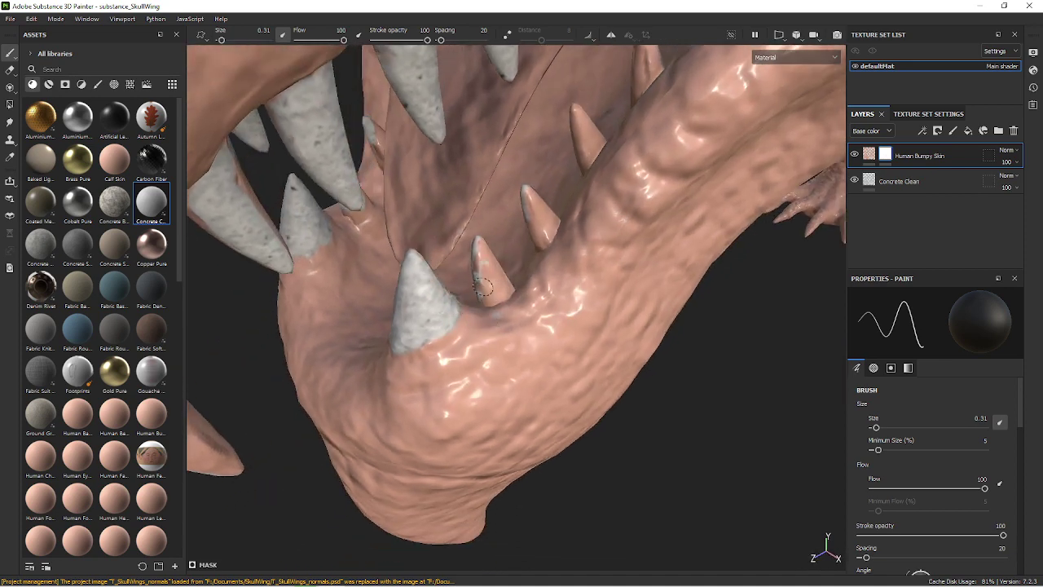
pyautogui.moveTo(489, 281)
pyautogui.mouseDown()
pyautogui.moveTo(486, 253)
pyautogui.moveTo(505, 287)
pyautogui.moveTo(490, 274)
pyautogui.moveTo(498, 293)
pyautogui.mouseUp()
pyautogui.moveTo(542, 210)
pyautogui.mouseDown()
pyautogui.moveTo(536, 204)
pyautogui.moveTo(537, 243)
pyautogui.mouseUp()
pyautogui.moveTo(580, 140)
pyautogui.mouseDown()
pyautogui.moveTo(575, 110)
pyautogui.moveTo(590, 161)
pyautogui.mouseUp()
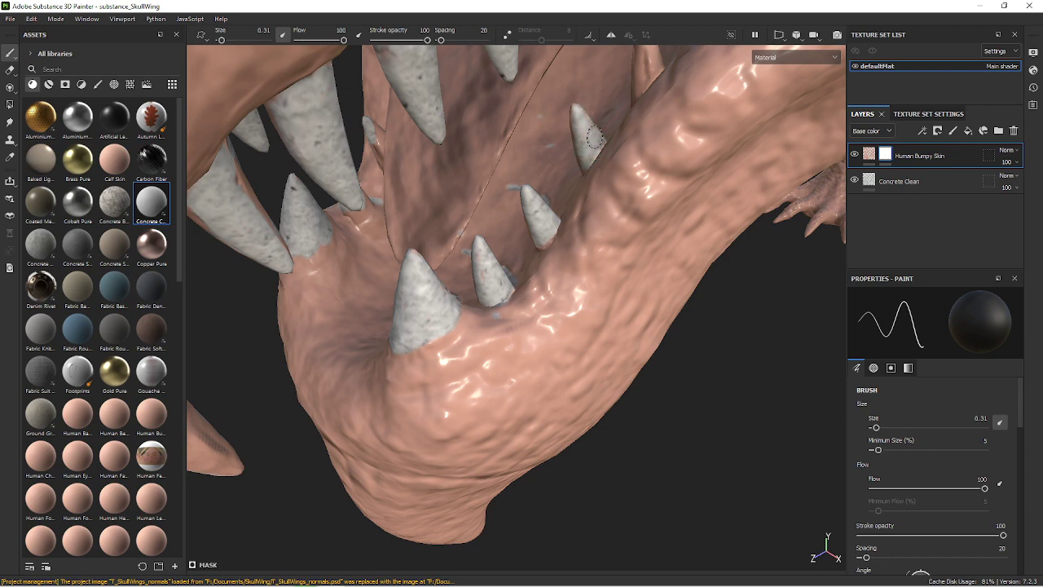
# Paint the remaining pinkish teeth and their bases grey concrete.
pyautogui.moveTo(596, 139)
pyautogui.keyDown('alt'); pyautogui.mouseDown()
pyautogui.moveTo(656, 163)
pyautogui.moveTo(642, 149)
pyautogui.mouseUp(); pyautogui.keyUp('alt')
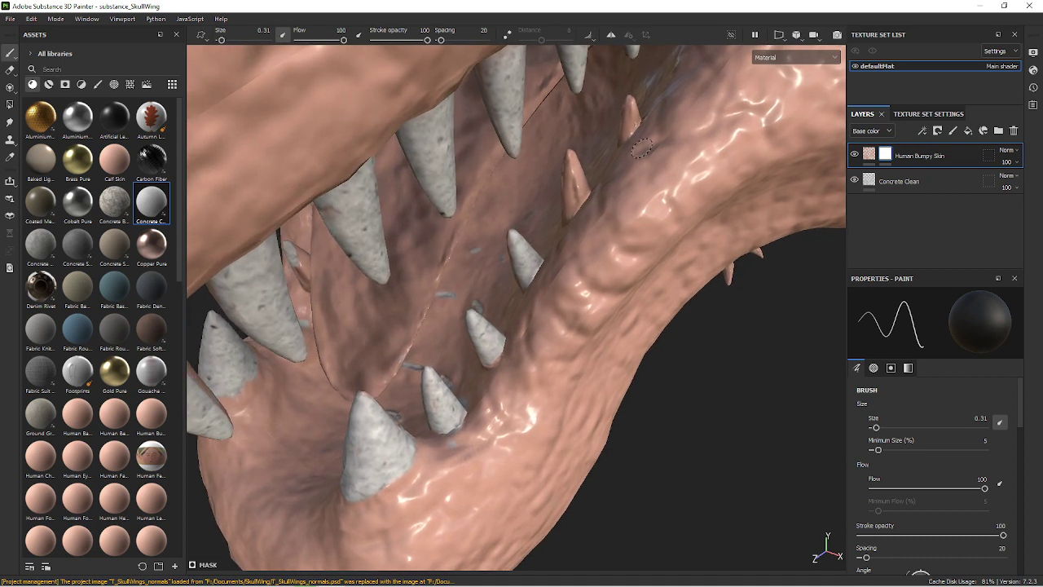
pyautogui.moveTo(575, 195); pyautogui.dragTo(568, 159)
pyautogui.moveTo(568, 206)
pyautogui.mouseDown()
pyautogui.moveTo(583, 191)
pyautogui.moveTo(574, 188)
pyautogui.mouseUp()
pyautogui.moveTo(632, 119)
pyautogui.mouseDown()
pyautogui.moveTo(634, 102)
pyautogui.moveTo(629, 136)
pyautogui.mouseUp()
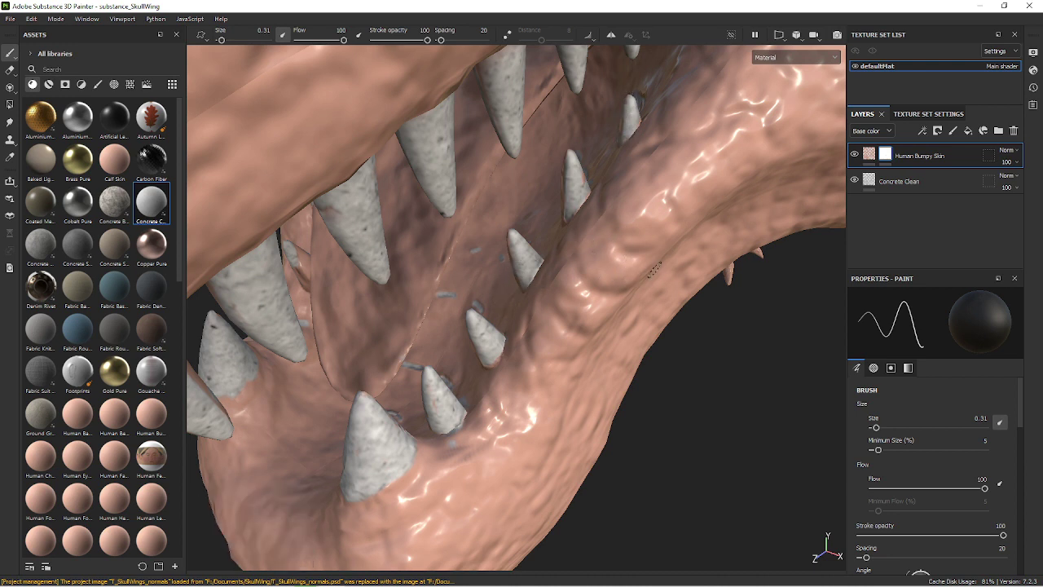
# Browse the brush assets and raise the paint's grayscale value to 1.
pyautogui.click(98, 85)
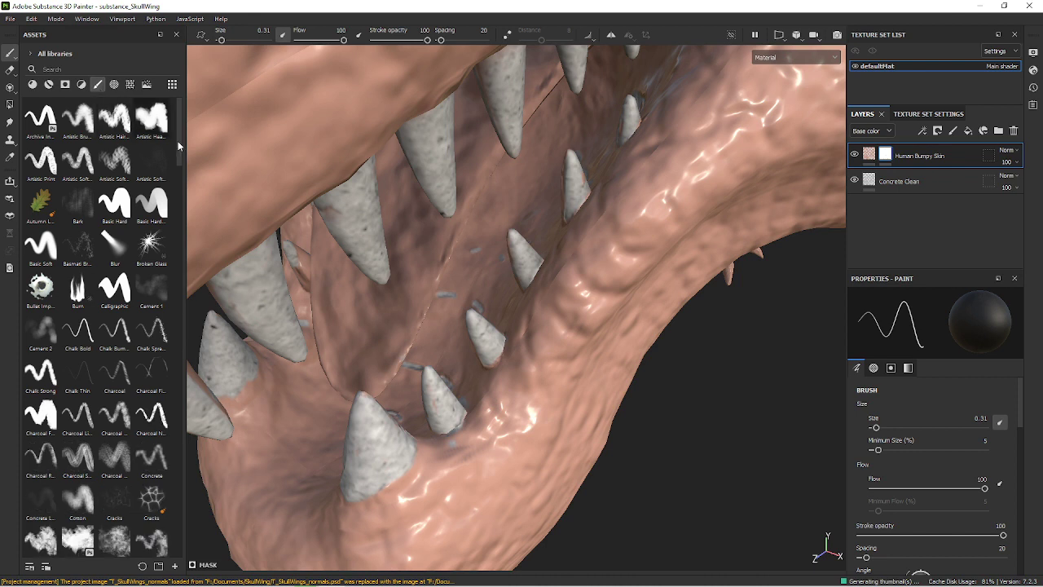
pyautogui.scroll(-2, 902, 439)
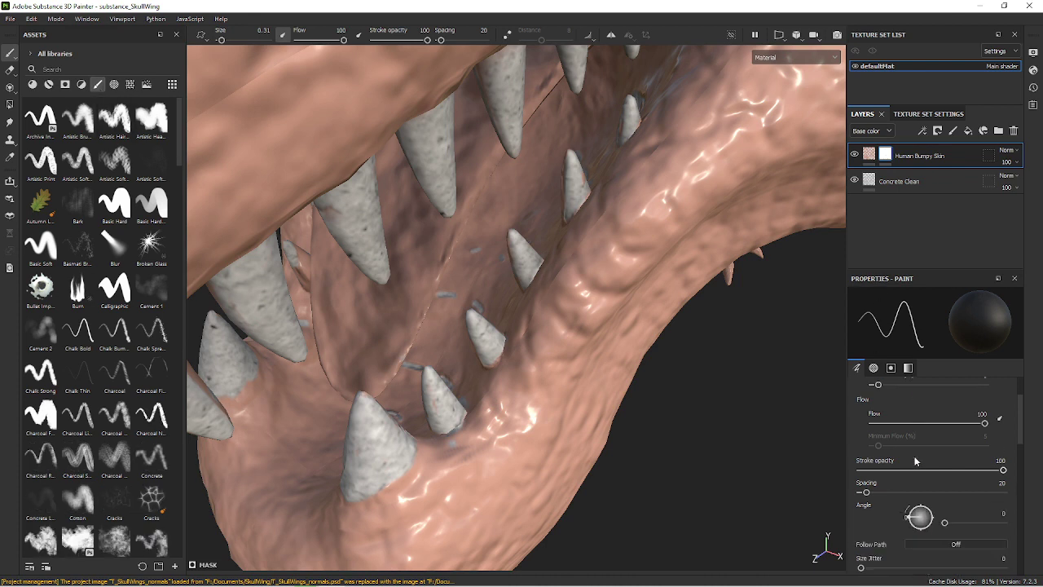
pyautogui.scroll(-2, 941, 468)
pyautogui.scroll(-2, 939, 464)
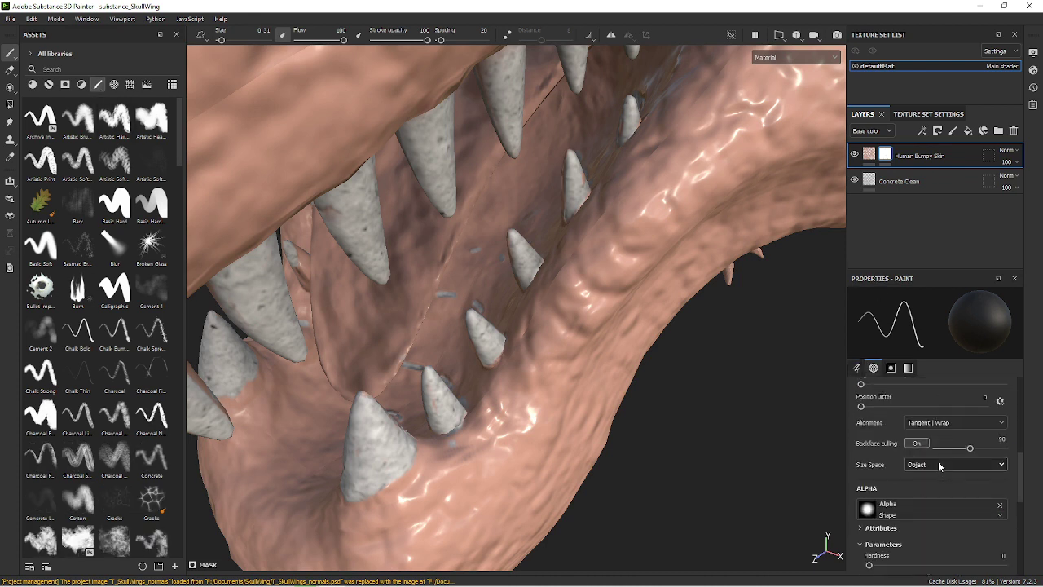
pyautogui.scroll(6, 939, 462)
pyautogui.scroll(-2, 938, 456)
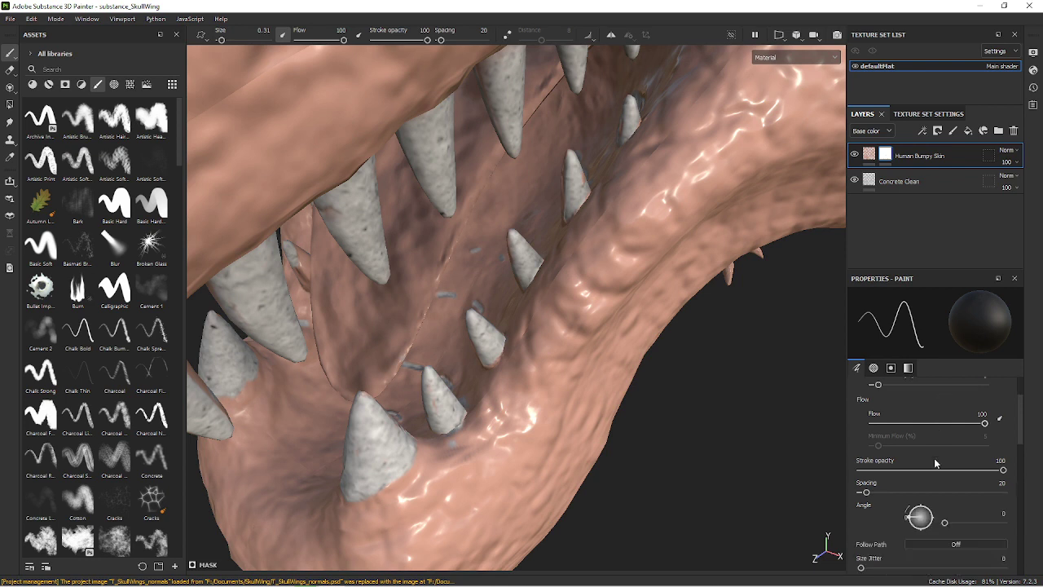
pyautogui.scroll(-3, 934, 458)
pyautogui.scroll(-3, 934, 458)
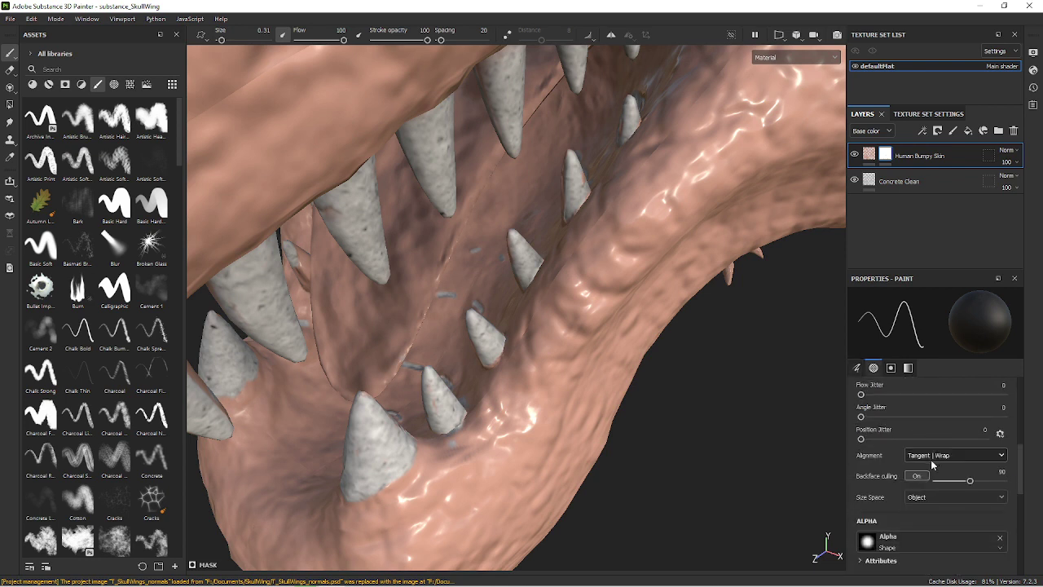
pyautogui.scroll(-3, 932, 465)
pyautogui.scroll(-3, 931, 467)
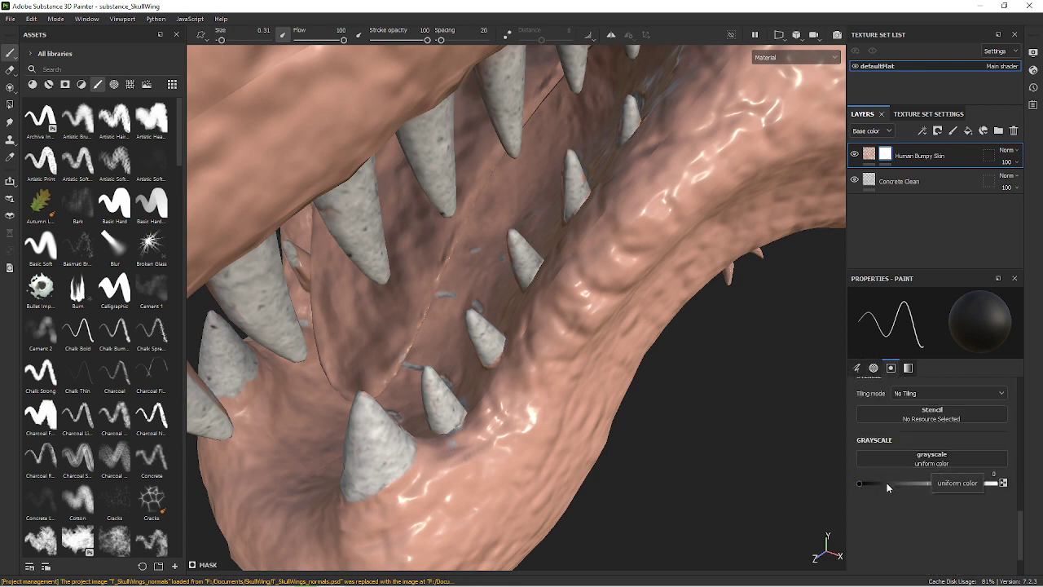
pyautogui.moveTo(880, 484); pyautogui.dragTo(995, 484)
# Orbit into the mouth and set the grayscale paint value to 0.
pyautogui.moveTo(628, 317)
pyautogui.keyDown('alt'); pyautogui.mouseDown()
pyautogui.moveTo(619, 356)
pyautogui.moveTo(477, 344)
pyautogui.mouseUp(); pyautogui.keyUp('alt')
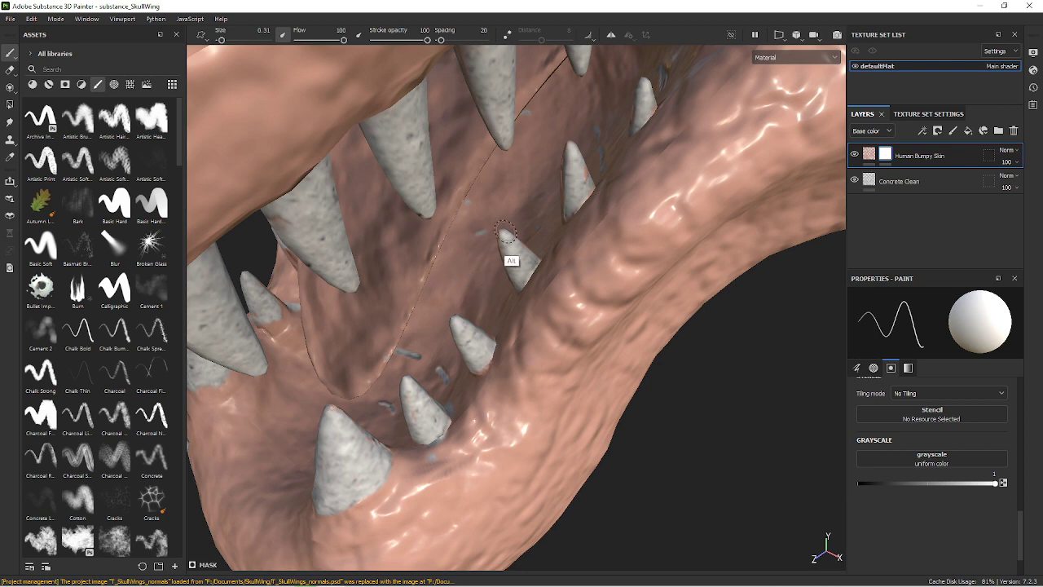
pyautogui.moveTo(513, 256)
pyautogui.keyDown('alt'); pyautogui.mouseDown()
pyautogui.moveTo(507, 344)
pyautogui.moveTo(530, 191)
pyautogui.mouseUp(); pyautogui.keyUp('alt')
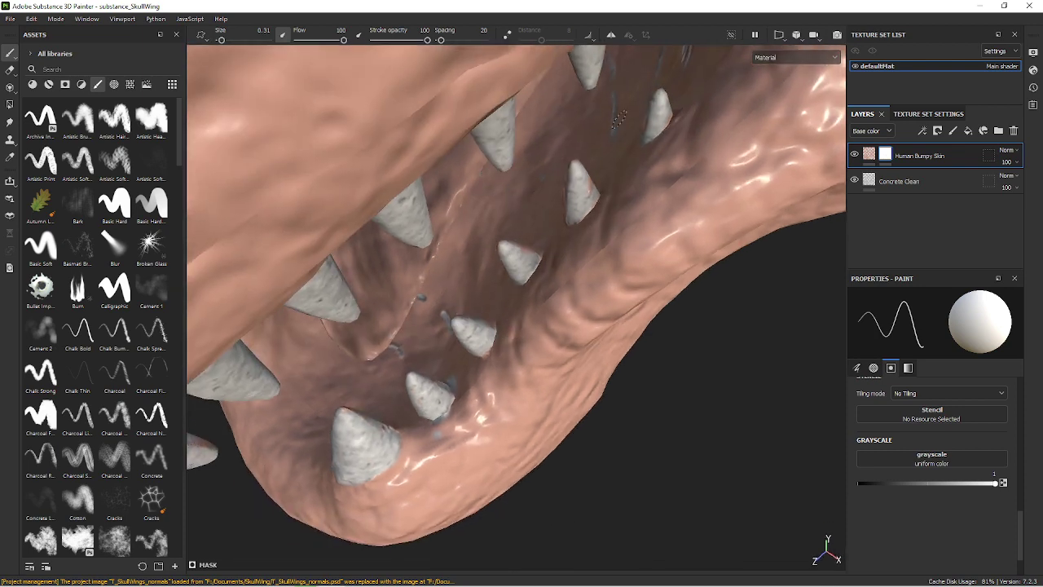
pyautogui.keyDown('alt'); pyautogui.moveTo(673, 81); pyautogui.dragTo(623, 112); pyautogui.keyUp('alt')
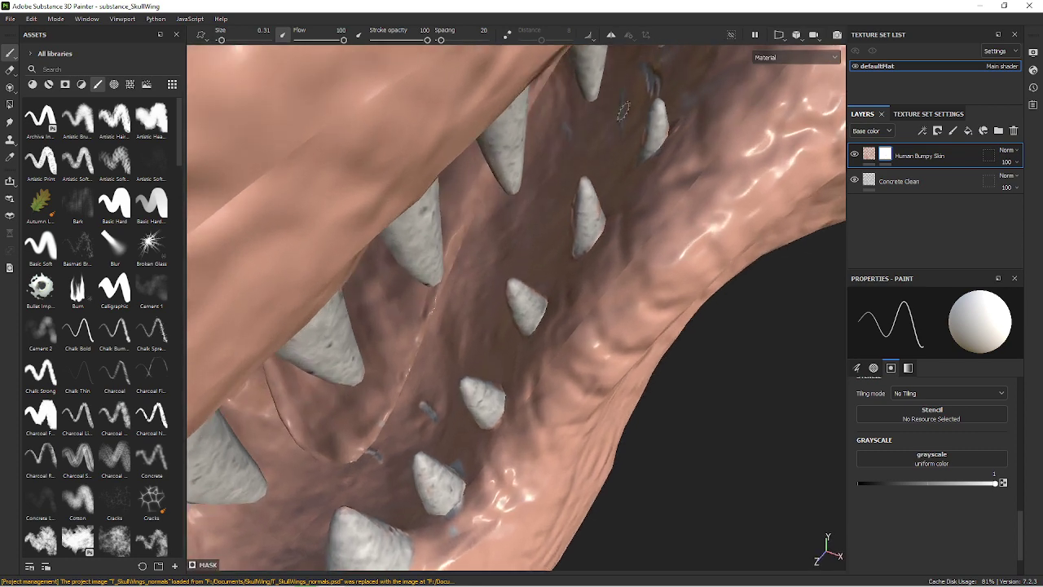
pyautogui.moveTo(656, 77)
pyautogui.keyDown('alt'); pyautogui.mouseDown()
pyautogui.moveTo(687, 93)
pyautogui.moveTo(677, 93)
pyautogui.mouseUp(); pyautogui.keyUp('alt')
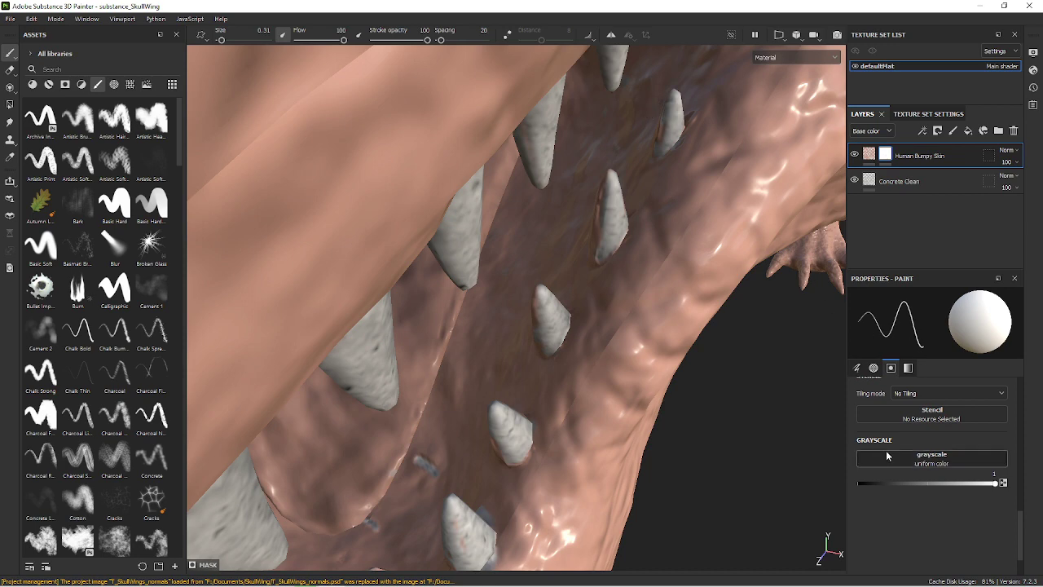
pyautogui.moveTo(1002, 484); pyautogui.dragTo(859, 483)
pyautogui.moveTo(783, 342)
pyautogui.keyDown('alt'); pyautogui.mouseDown()
pyautogui.moveTo(730, 224)
pyautogui.moveTo(693, 273)
pyautogui.moveTo(689, 226)
pyautogui.mouseUp(); pyautogui.keyUp('alt')
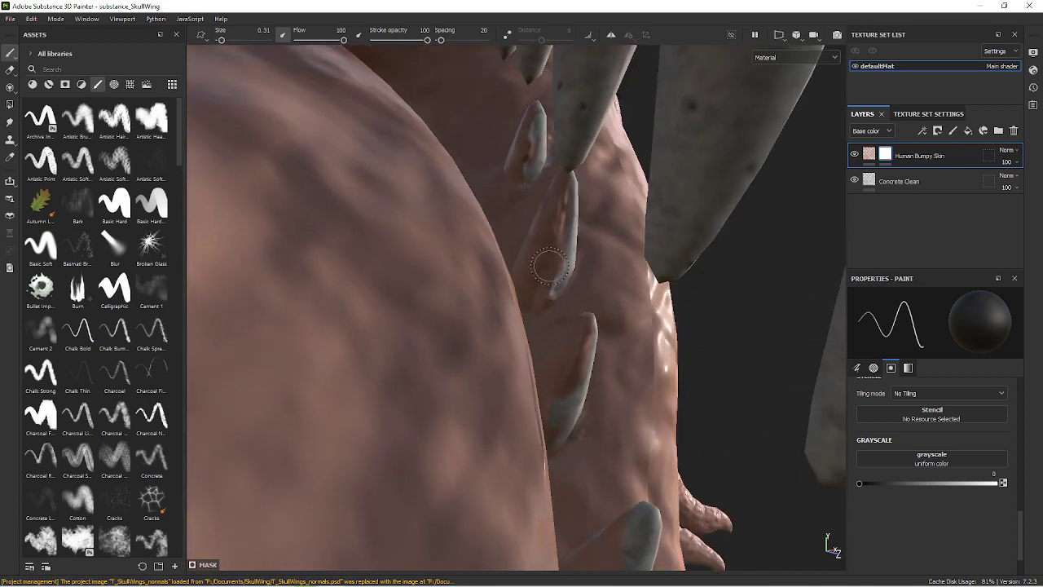
# Shrink the brush to 0.13 and paint the pink tooth edges grey.
pyautogui.press('[')
pyautogui.press('[')
pyautogui.press('[')
pyautogui.moveTo(541, 264); pyautogui.dragTo(558, 235)
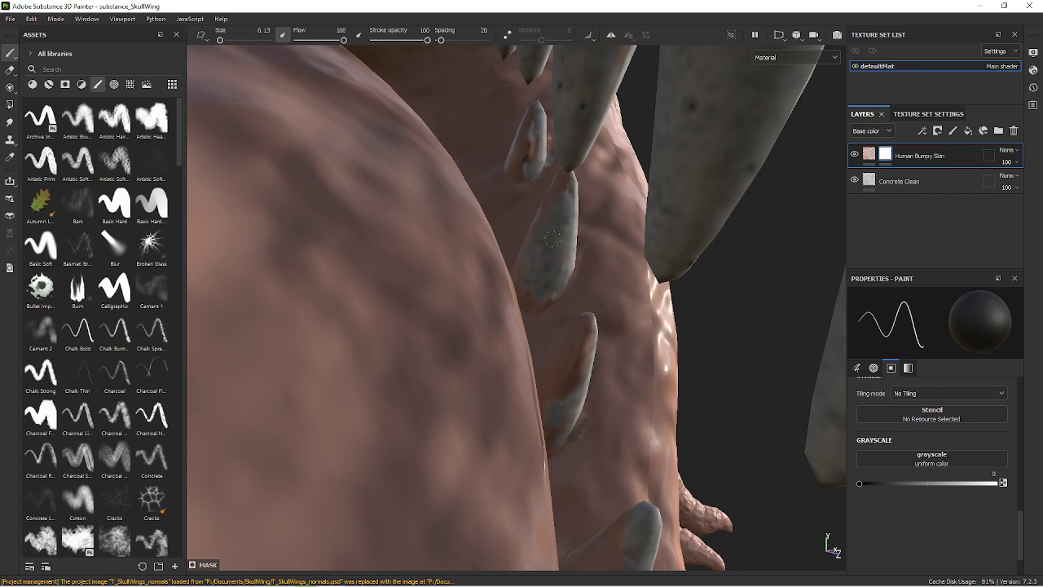
pyautogui.moveTo(576, 365); pyautogui.dragTo(563, 402)
pyautogui.moveTo(592, 332); pyautogui.dragTo(568, 354)
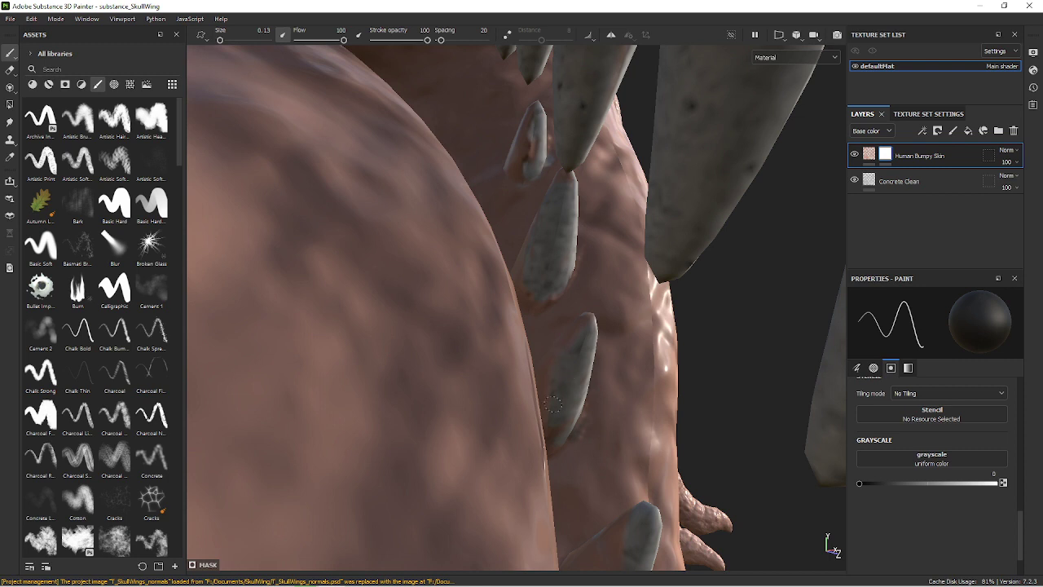
# Orbit around the skull to inspect the teeth and head spikes.
pyautogui.moveTo(609, 317)
pyautogui.keyDown('alt'); pyautogui.mouseDown()
pyautogui.moveTo(582, 395)
pyautogui.moveTo(554, 414)
pyautogui.moveTo(546, 387)
pyautogui.mouseUp(); pyautogui.keyUp('alt')
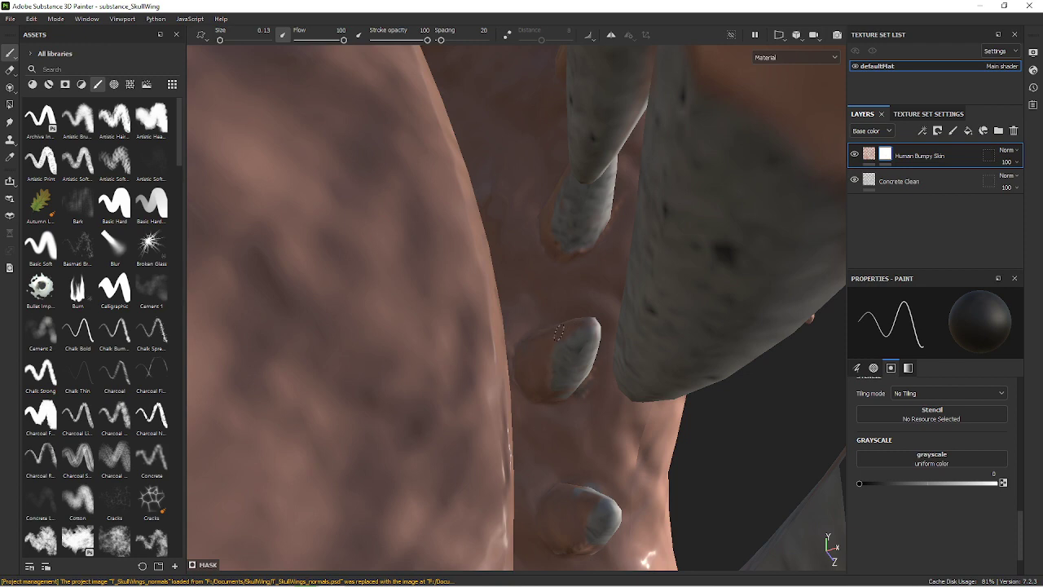
pyautogui.moveTo(559, 333)
pyautogui.keyDown('alt'); pyautogui.mouseDown()
pyautogui.moveTo(570, 302)
pyautogui.moveTo(553, 360)
pyautogui.mouseUp(); pyautogui.keyUp('alt')
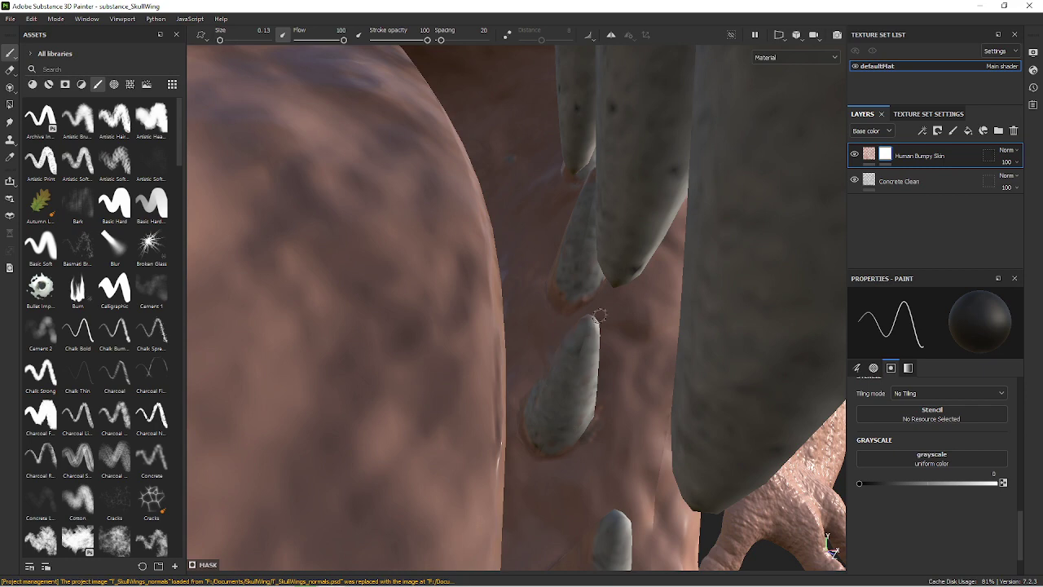
pyautogui.moveTo(579, 295)
pyautogui.keyDown('alt'); pyautogui.mouseDown()
pyautogui.moveTo(614, 291)
pyautogui.moveTo(719, 345)
pyautogui.moveTo(831, 355)
pyautogui.moveTo(799, 342)
pyautogui.mouseUp(); pyautogui.keyUp('alt')
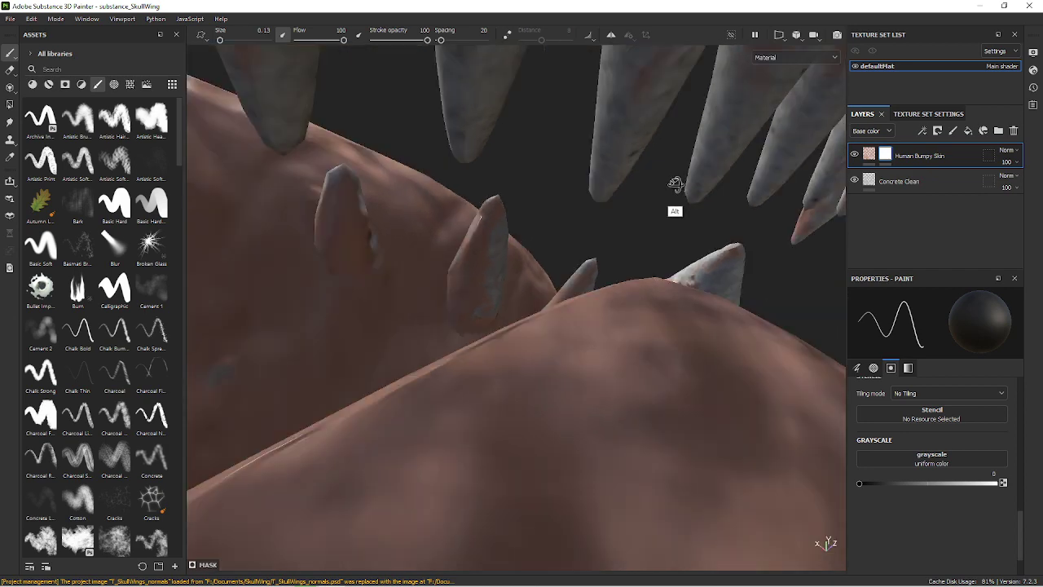
pyautogui.moveTo(586, 204)
pyautogui.keyDown('alt'); pyautogui.mouseDown()
pyautogui.moveTo(673, 173)
pyautogui.moveTo(531, 277)
pyautogui.mouseUp(); pyautogui.keyUp('alt')
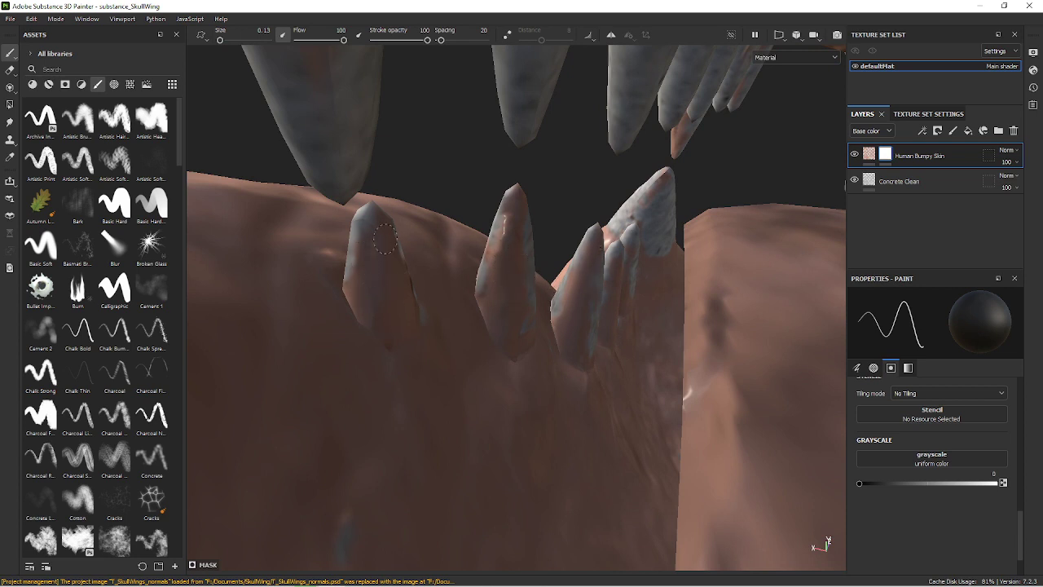
pyautogui.keyDown('alt'); pyautogui.moveTo(412, 298); pyautogui.dragTo(252, 243); pyautogui.keyUp('alt')
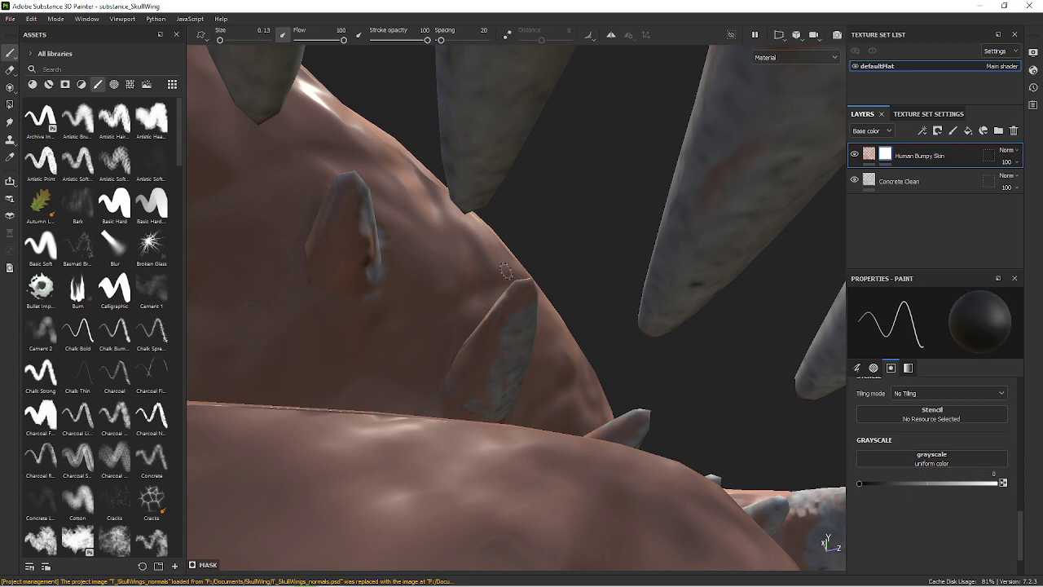
pyautogui.moveTo(506, 271)
pyautogui.keyDown('alt'); pyautogui.mouseDown()
pyautogui.moveTo(589, 307)
pyautogui.moveTo(570, 309)
pyautogui.mouseUp(); pyautogui.keyUp('alt')
# Frame the dragon, zoom to the foot, and paint the left and right claw tips pale grey.
pyautogui.press('f')
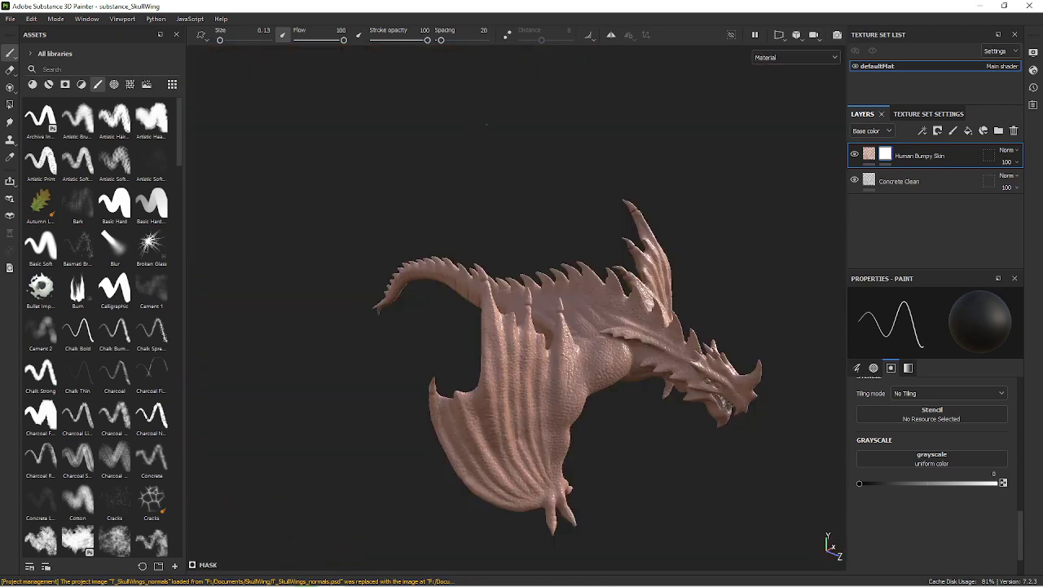
pyautogui.moveTo(486, 124)
pyautogui.keyDown('alt'); pyautogui.mouseDown()
pyautogui.moveTo(461, 139)
pyautogui.moveTo(524, 237)
pyautogui.moveTo(517, 302)
pyautogui.mouseUp(); pyautogui.keyUp('alt')
pyautogui.moveTo(516, 302)
pyautogui.keyDown('alt'); pyautogui.mouseDown(button='right')
pyautogui.moveTo(649, 410)
pyautogui.moveTo(689, 395)
pyautogui.mouseUp(button='right'); pyautogui.keyUp('alt')
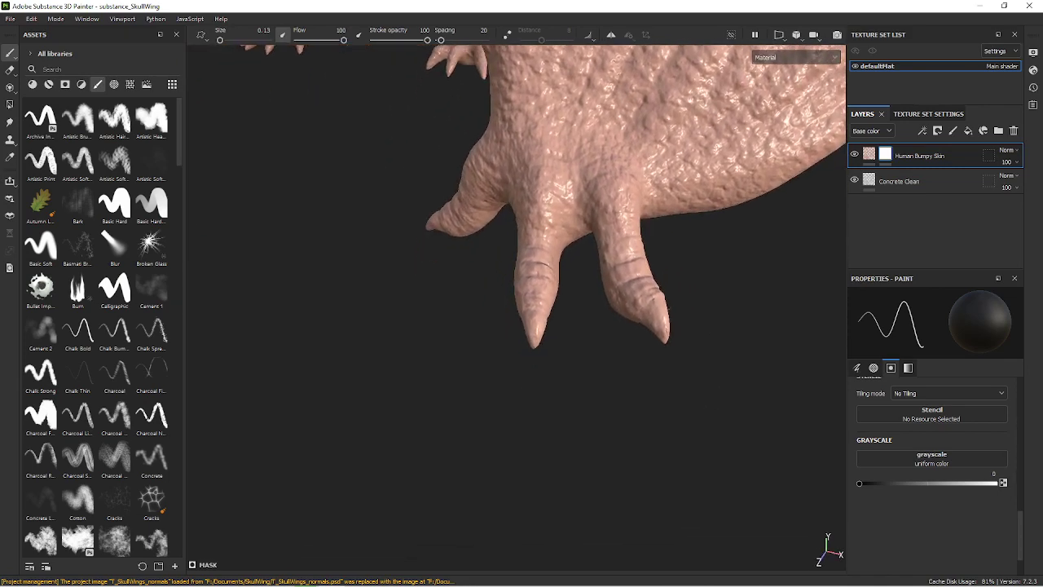
pyautogui.keyDown('alt'); pyautogui.moveTo(689, 395); pyautogui.dragTo(677, 417); pyautogui.keyUp('alt')
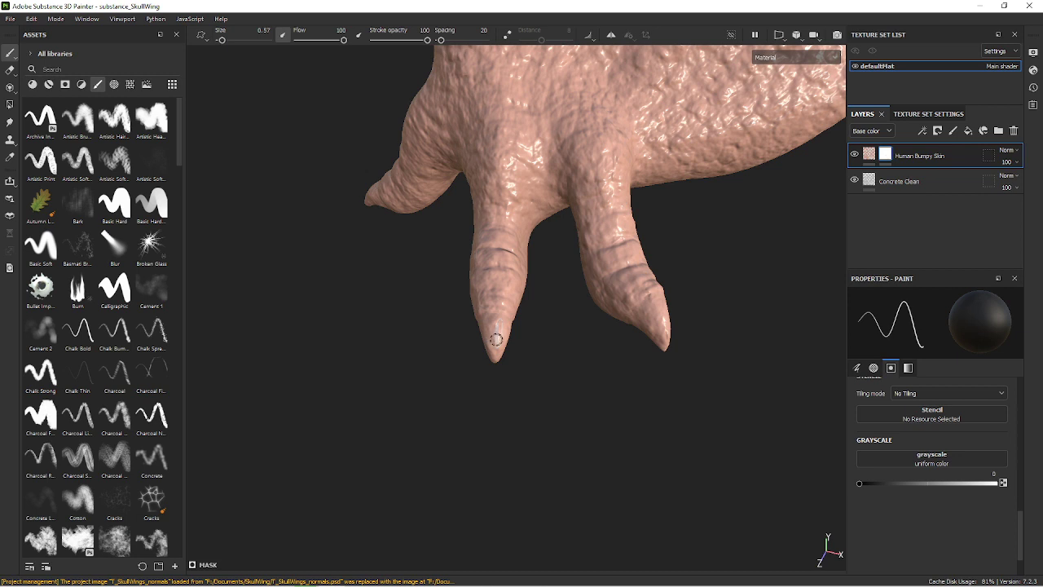
pyautogui.moveTo(497, 339); pyautogui.dragTo(491, 341)
pyautogui.keyDown('alt'); pyautogui.moveTo(547, 375); pyautogui.dragTo(549, 339); pyautogui.keyUp('alt')
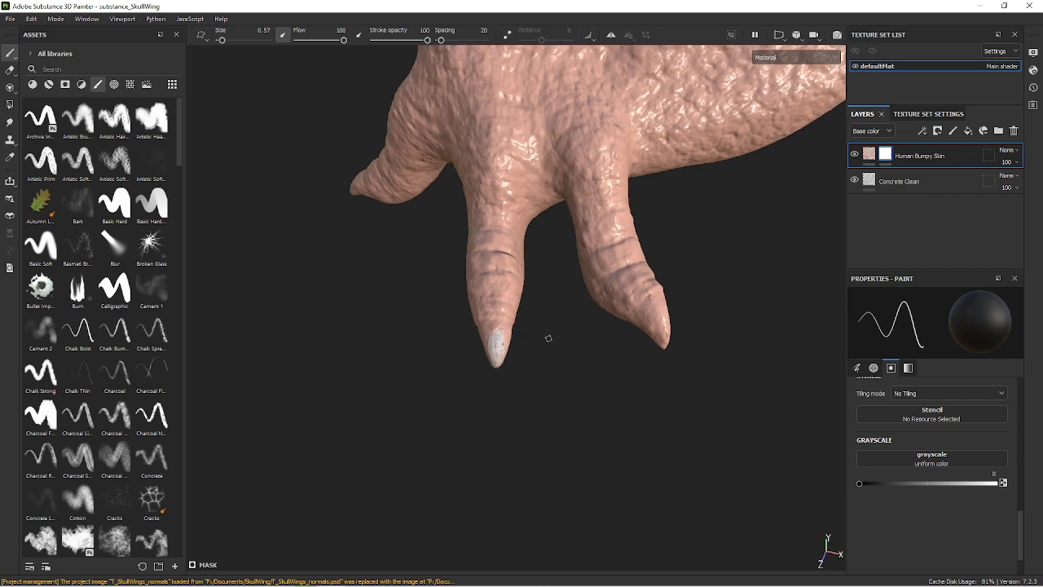
pyautogui.moveTo(547, 317)
pyautogui.keyDown('alt'); pyautogui.mouseDown(button='right')
pyautogui.moveTo(550, 291)
pyautogui.moveTo(579, 415)
pyautogui.mouseUp(button='right'); pyautogui.keyUp('alt')
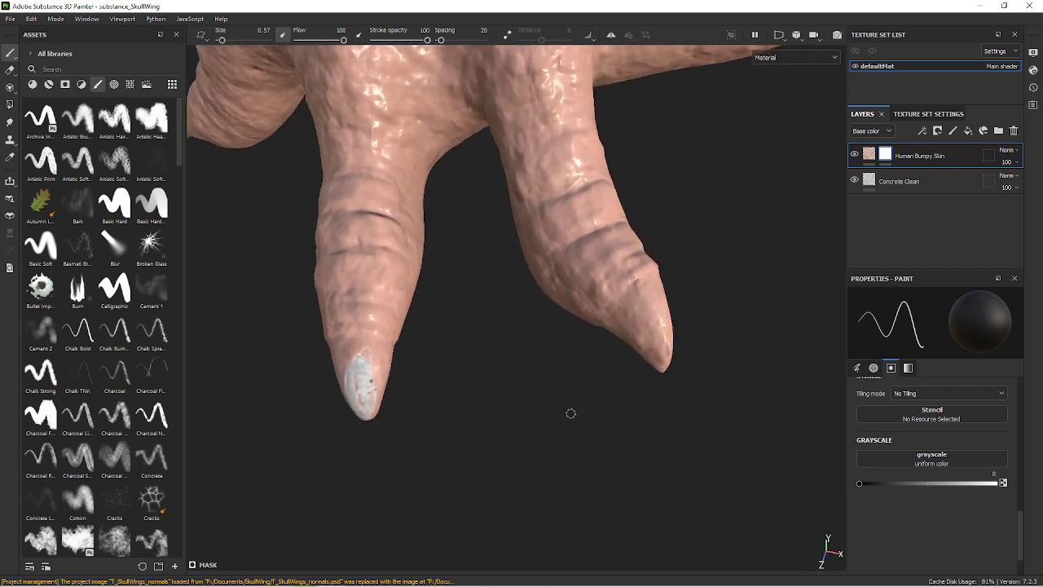
pyautogui.moveTo(348, 366)
pyautogui.mouseDown()
pyautogui.moveTo(352, 346)
pyautogui.moveTo(379, 342)
pyautogui.moveTo(368, 397)
pyautogui.moveTo(386, 366)
pyautogui.moveTo(371, 346)
pyautogui.moveTo(346, 401)
pyautogui.moveTo(365, 363)
pyautogui.mouseUp()
pyautogui.moveTo(655, 324)
pyautogui.mouseDown()
pyautogui.moveTo(642, 294)
pyautogui.moveTo(615, 311)
pyautogui.moveTo(652, 300)
pyautogui.moveTo(664, 361)
pyautogui.mouseUp()
pyautogui.moveTo(670, 323)
pyautogui.mouseDown()
pyautogui.moveTo(642, 305)
pyautogui.moveTo(613, 239)
pyautogui.moveTo(689, 392)
pyautogui.moveTo(578, 387)
pyautogui.moveTo(700, 334)
pyautogui.moveTo(717, 431)
pyautogui.moveTo(848, 426)
pyautogui.moveTo(826, 337)
pyautogui.moveTo(736, 302)
pyautogui.moveTo(582, 187)
pyautogui.moveTo(691, 333)
pyautogui.moveTo(675, 368)
pyautogui.moveTo(704, 352)
pyautogui.mouseUp()
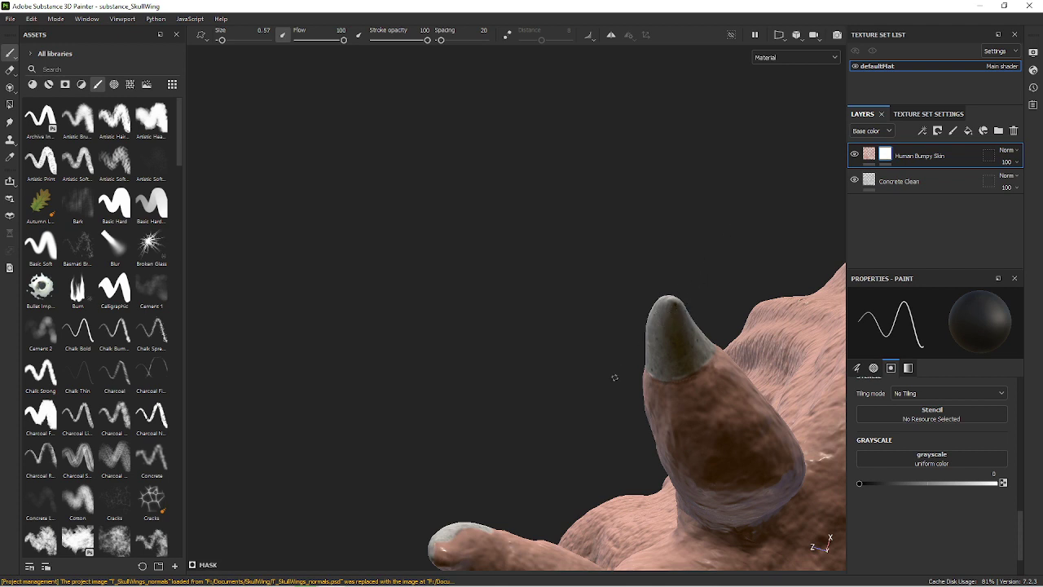
# Paint grey concrete over the first claw tip on the other hand, covering the remaining pink.
pyautogui.moveTo(600, 370)
pyautogui.keyDown('alt'); pyautogui.mouseDown()
pyautogui.moveTo(608, 182)
pyautogui.moveTo(625, 226)
pyautogui.mouseUp(); pyautogui.keyUp('alt')
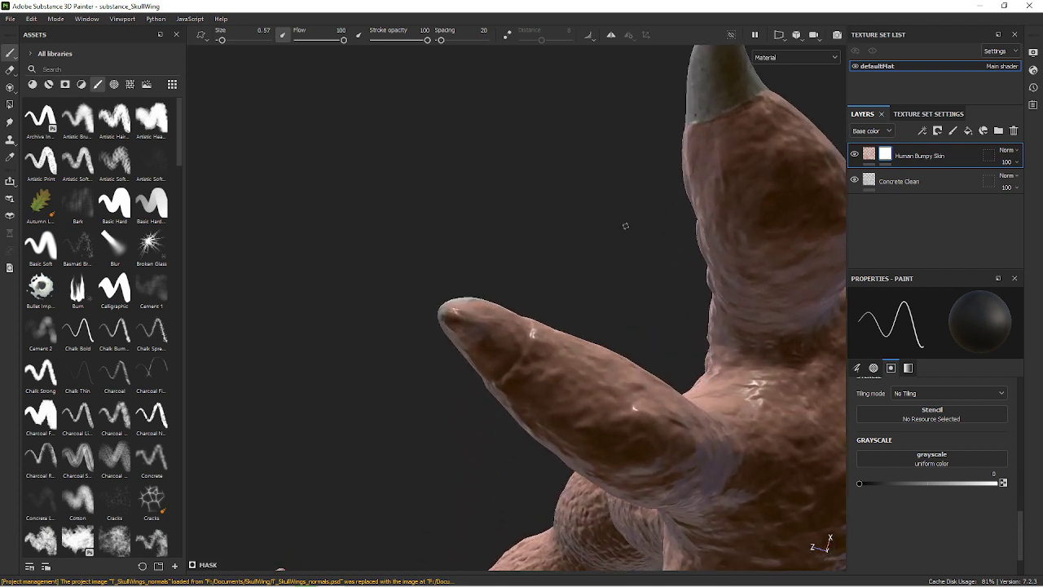
pyautogui.moveTo(505, 316); pyautogui.dragTo(485, 349)
pyautogui.moveTo(493, 310)
pyautogui.mouseDown()
pyautogui.moveTo(471, 319)
pyautogui.moveTo(480, 356)
pyautogui.moveTo(458, 314)
pyautogui.moveTo(445, 326)
pyautogui.mouseUp()
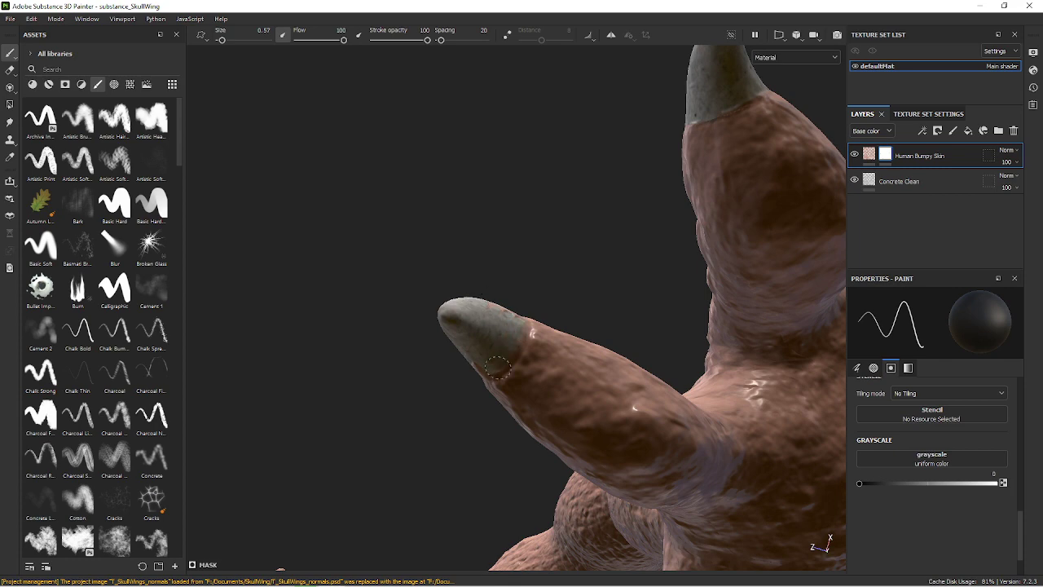
pyautogui.moveTo(498, 367)
pyautogui.mouseDown()
pyautogui.moveTo(554, 268)
pyautogui.moveTo(631, 256)
pyautogui.moveTo(573, 283)
pyautogui.mouseUp()
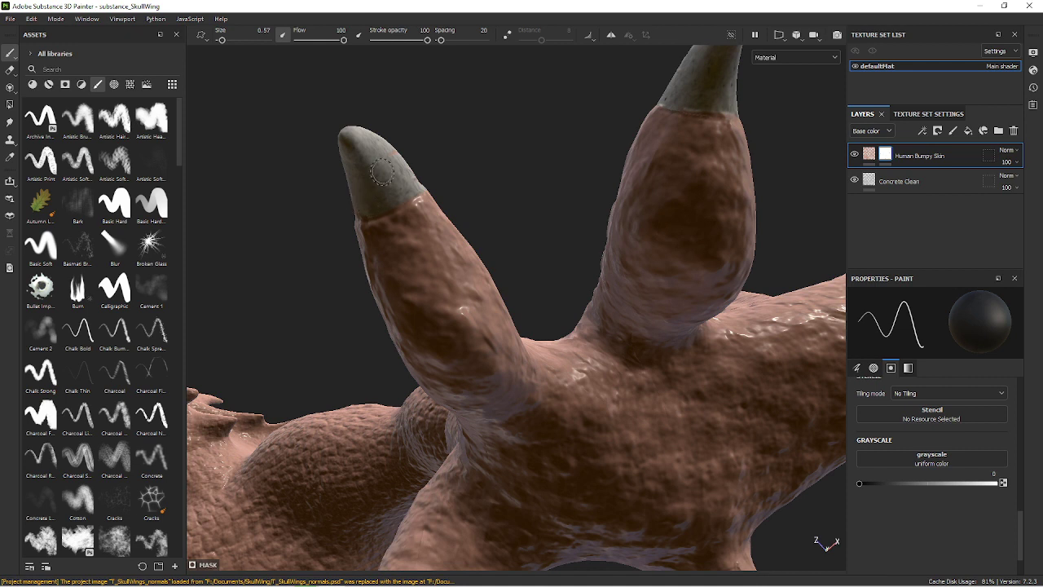
# Paint the downward-pointing finger's claw tip grey concrete.
pyautogui.moveTo(382, 171)
pyautogui.keyDown('alt'); pyautogui.mouseDown()
pyautogui.moveTo(616, 340)
pyautogui.moveTo(587, 334)
pyautogui.mouseUp(); pyautogui.keyUp('alt')
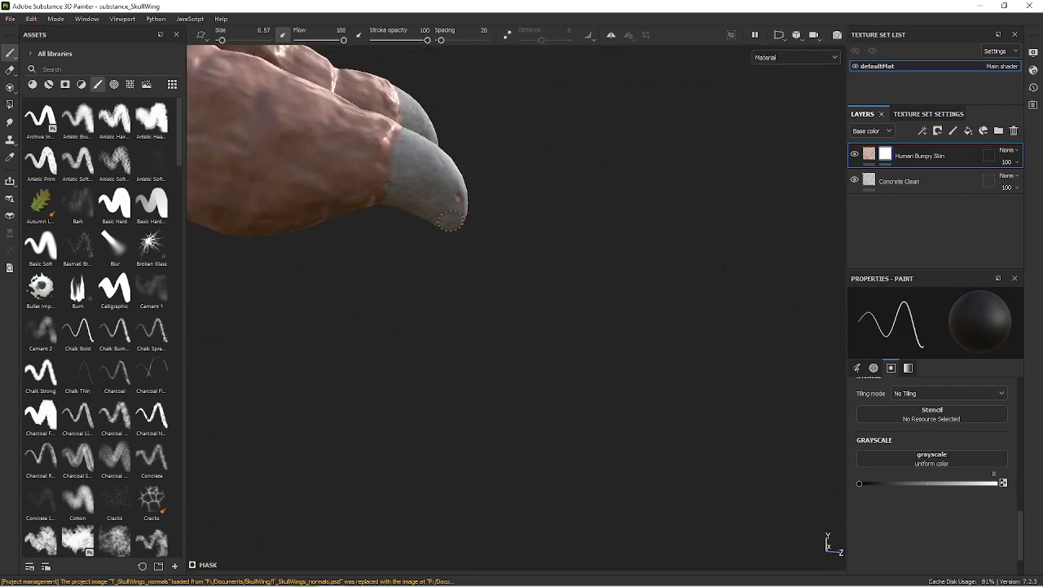
pyautogui.keyDown('alt'); pyautogui.moveTo(546, 192); pyautogui.dragTo(464, 259); pyautogui.keyUp('alt')
pyautogui.scroll(-1, 456, 177)
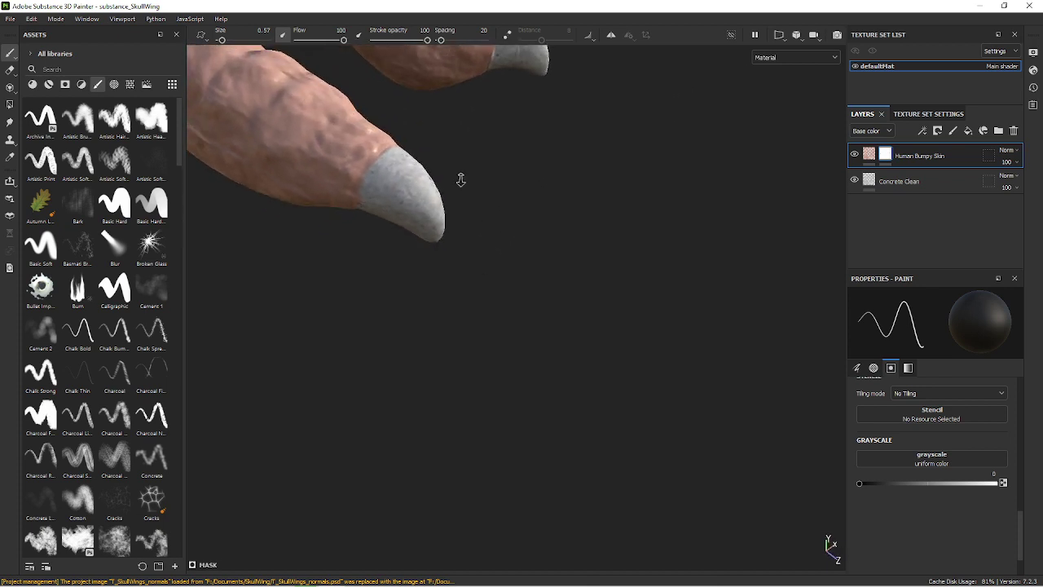
pyautogui.scroll(-2, 456, 176)
pyautogui.scroll(-2, 465, 140)
pyautogui.scroll(-2, 416, 147)
pyautogui.moveTo(416, 147)
pyautogui.keyDown('alt'); pyautogui.mouseDown()
pyautogui.moveTo(638, 244)
pyautogui.moveTo(603, 261)
pyautogui.mouseUp(); pyautogui.keyUp('alt')
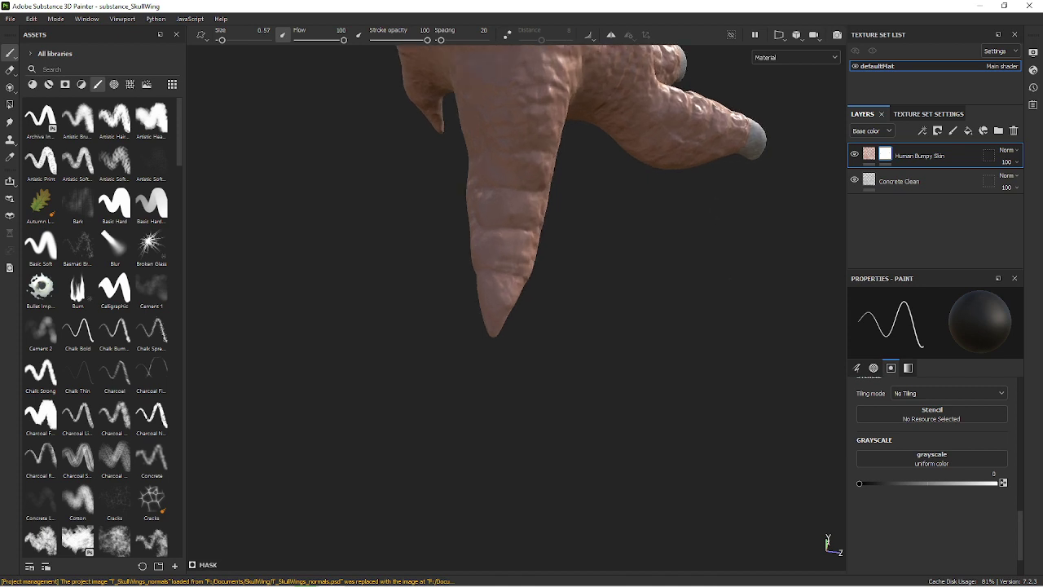
pyautogui.moveTo(495, 309); pyautogui.dragTo(493, 337)
# Raise the brush size to 1.83, smooth the grey along the claw tip's edge, and frame the dragon.
pyautogui.keyDown('ctrl'); pyautogui.moveTo(492, 307); pyautogui.dragTo(538, 307, button='right'); pyautogui.keyUp('ctrl')
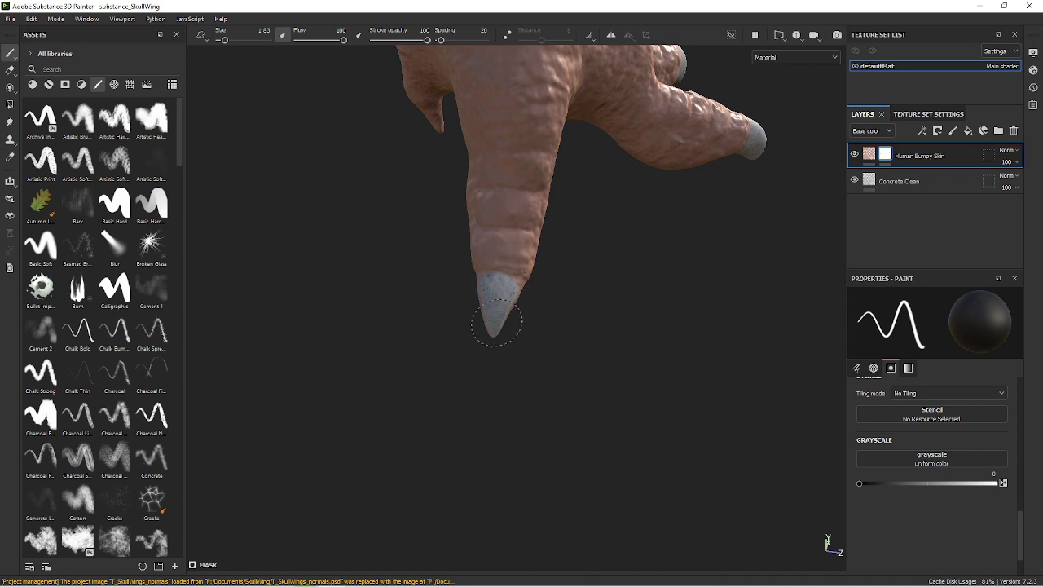
pyautogui.moveTo(496, 325); pyautogui.dragTo(521, 277)
pyautogui.moveTo(782, 255)
pyautogui.keyDown('alt'); pyautogui.mouseDown()
pyautogui.moveTo(799, 151)
pyautogui.moveTo(619, 284)
pyautogui.moveTo(586, 275)
pyautogui.mouseUp(); pyautogui.keyUp('alt')
pyautogui.press('f')
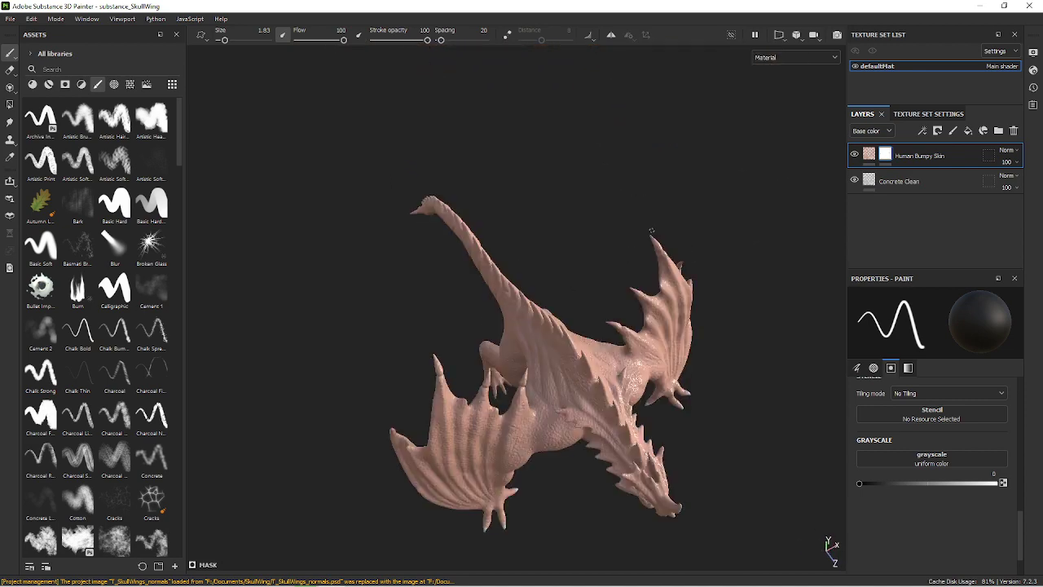
# Zoom in on the head and paint the left eye light grey at brush size 0.91.
pyautogui.keyDown('alt'); pyautogui.moveTo(656, 296); pyautogui.dragTo(600, 372); pyautogui.keyUp('alt')
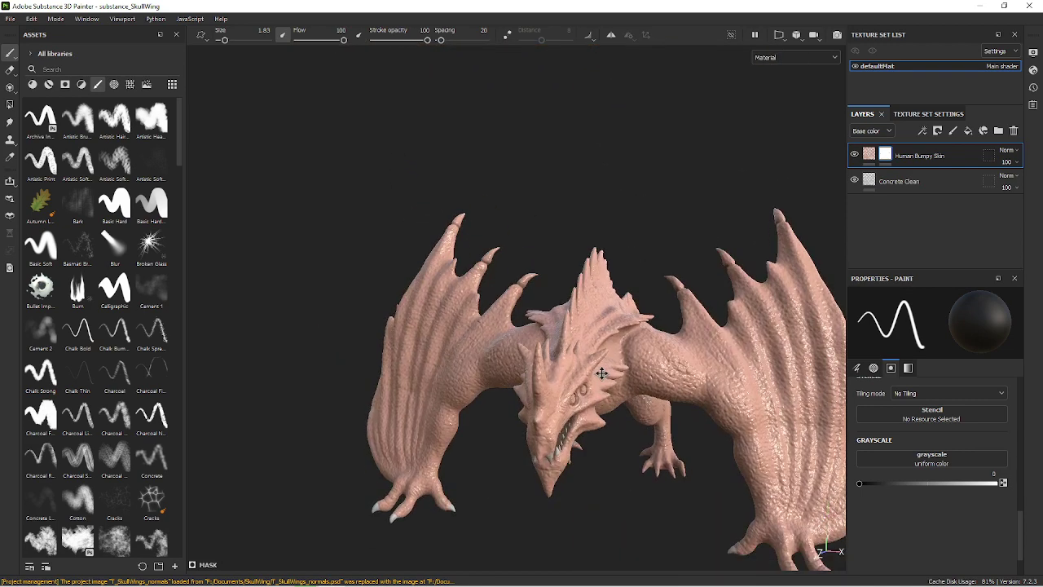
pyautogui.keyDown('alt'); pyautogui.moveTo(601, 372); pyautogui.dragTo(633, 433, button='right'); pyautogui.keyUp('alt')
pyautogui.keyDown('alt'); pyautogui.moveTo(633, 433); pyautogui.dragTo(547, 380); pyautogui.keyUp('alt')
pyautogui.keyDown('alt'); pyautogui.moveTo(547, 379); pyautogui.dragTo(613, 207, button='right'); pyautogui.keyUp('alt')
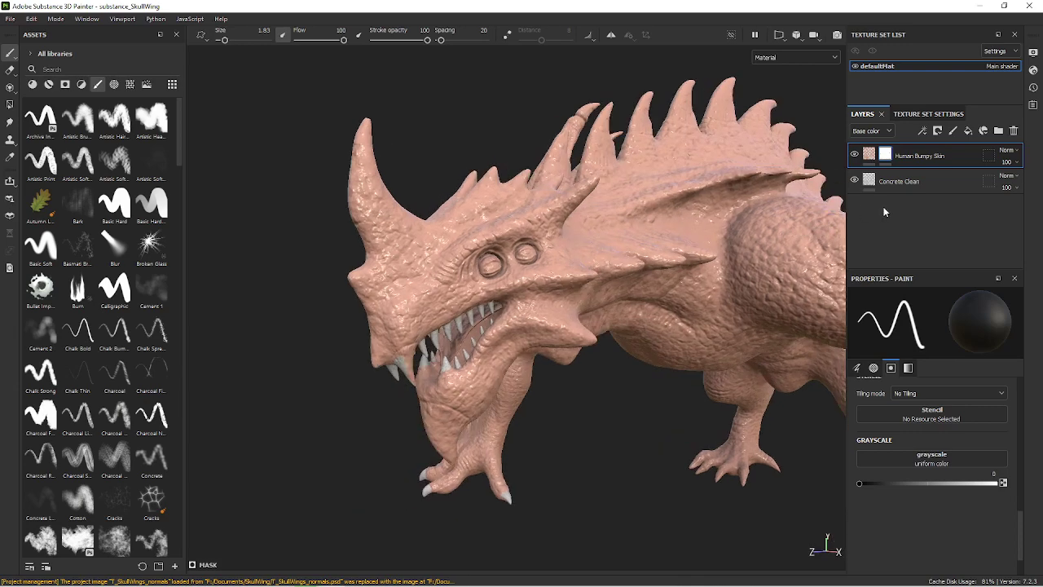
pyautogui.moveTo(526, 254)
pyautogui.keyDown('alt'); pyautogui.mouseDown(button='right')
pyautogui.moveTo(591, 472)
pyautogui.moveTo(596, 340)
pyautogui.moveTo(600, 415)
pyautogui.moveTo(504, 289)
pyautogui.mouseUp(button='right'); pyautogui.keyUp('alt')
pyautogui.keyDown('alt'); pyautogui.moveTo(504, 290); pyautogui.dragTo(619, 350); pyautogui.keyUp('alt')
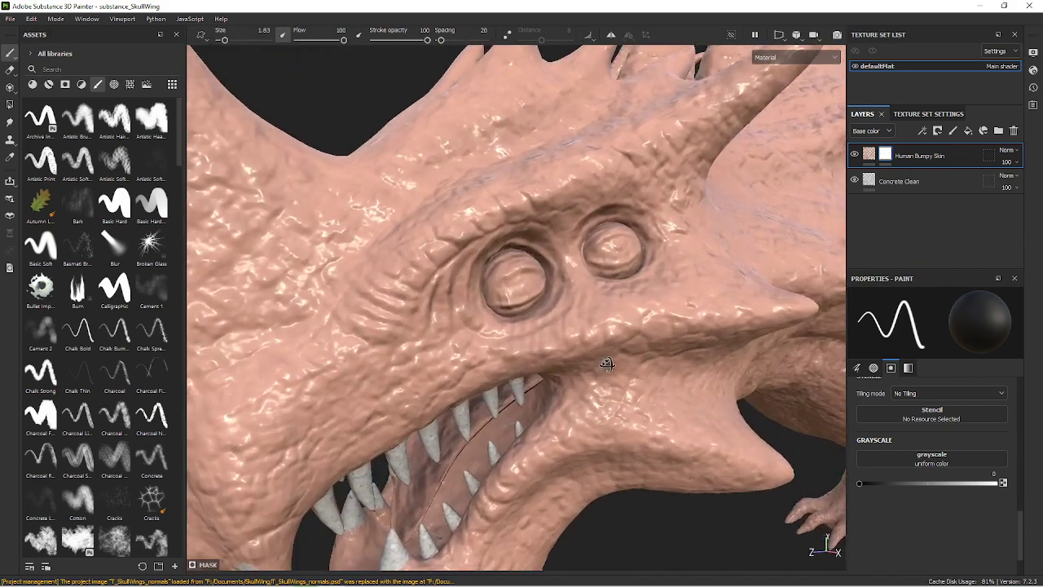
pyautogui.keyDown('alt'); pyautogui.moveTo(620, 350); pyautogui.dragTo(623, 337, button='right'); pyautogui.keyUp('alt')
pyautogui.press('[')
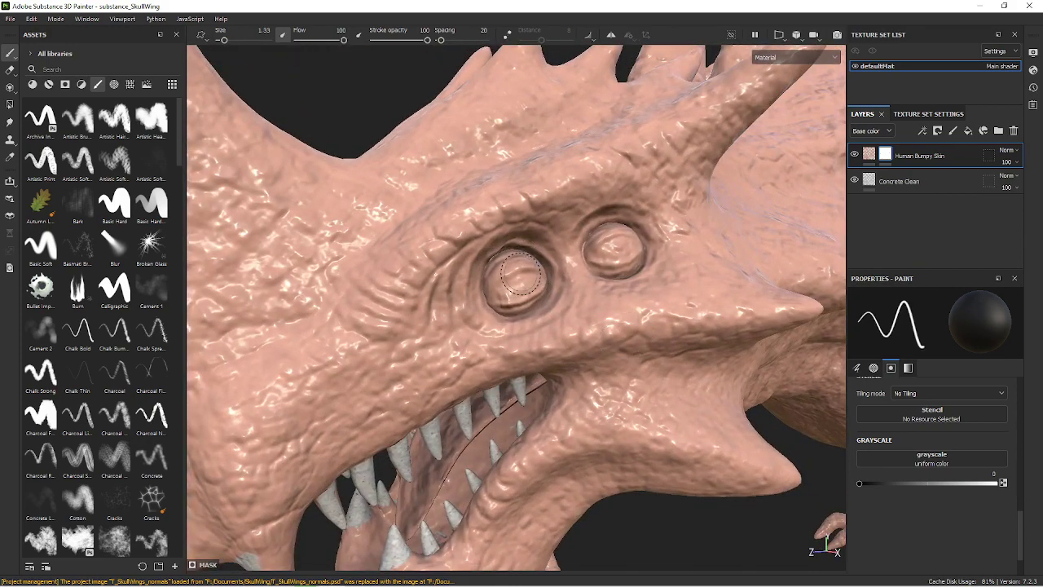
pyautogui.moveTo(509, 269); pyautogui.dragTo(546, 281)
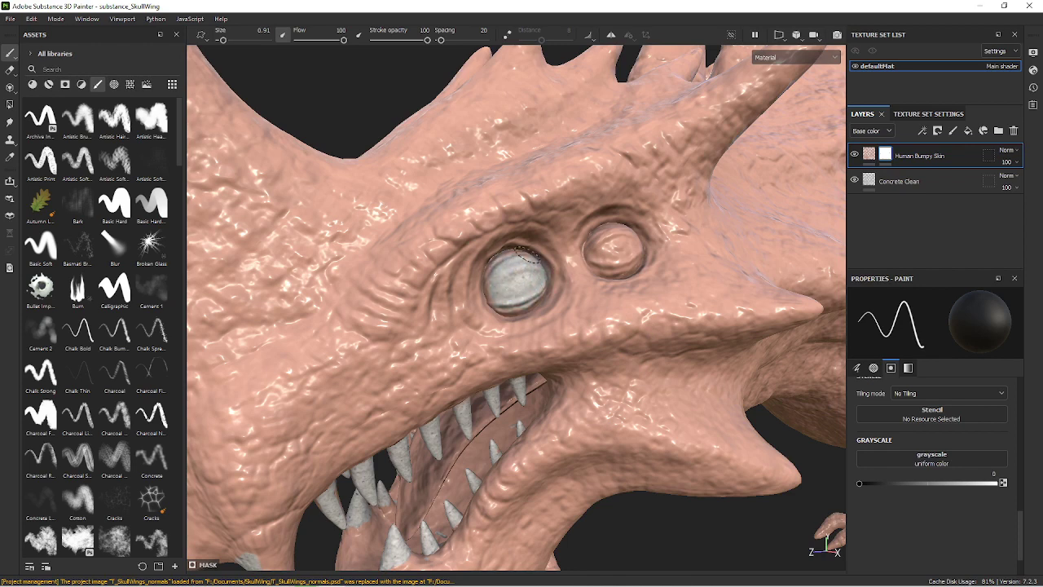
# Finish the right eyeball in pale grey and add a concrete patch to the jaw spike tip.
pyautogui.moveTo(624, 240); pyautogui.dragTo(613, 260)
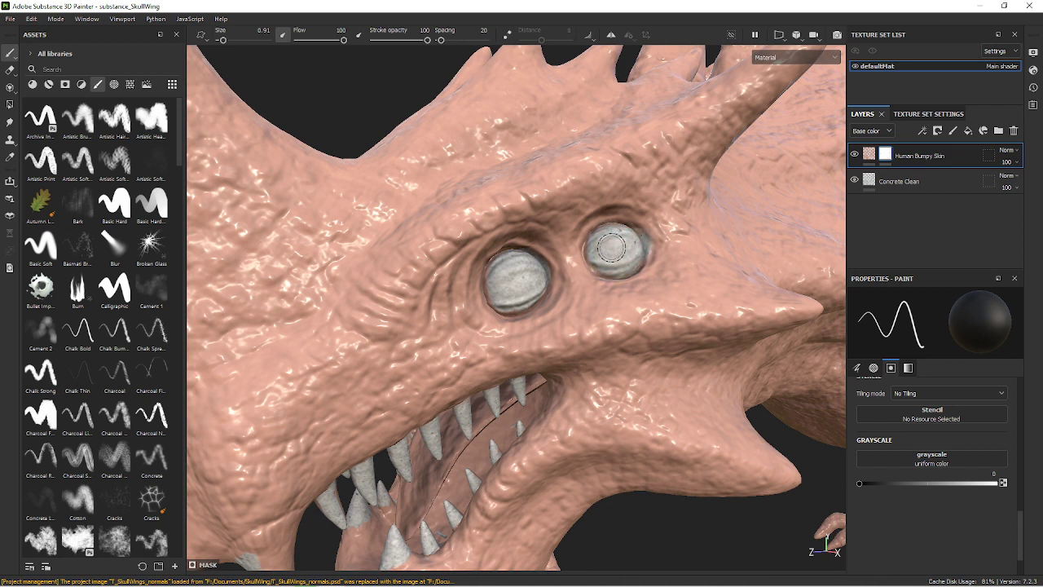
pyautogui.moveTo(613, 261); pyautogui.dragTo(620, 245)
pyautogui.moveTo(780, 475)
pyautogui.mouseDown()
pyautogui.moveTo(770, 476)
pyautogui.moveTo(791, 470)
pyautogui.mouseUp()
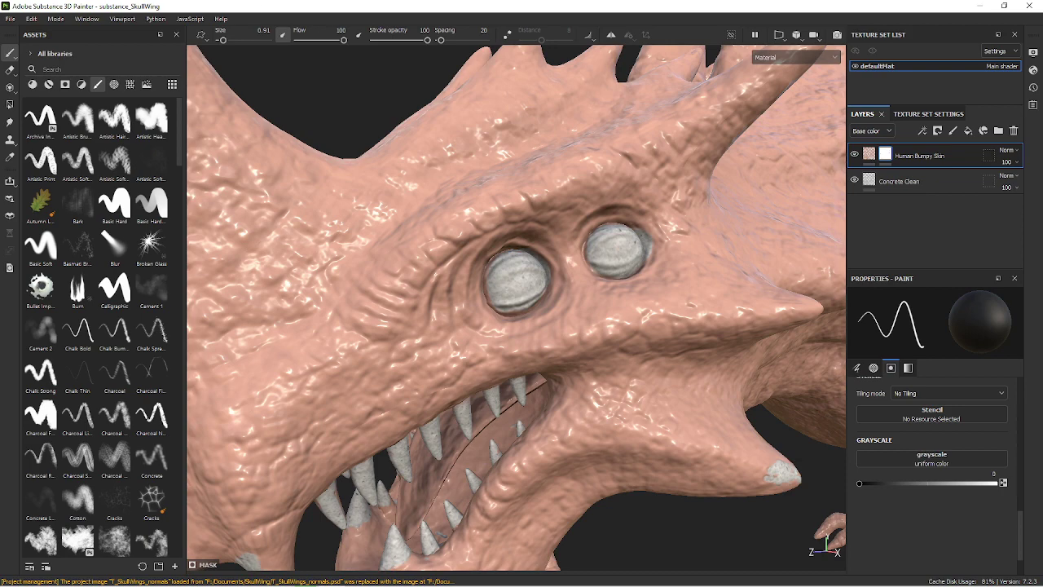
# Switch to the Artistic Brush preset at size 1.14 and paint concrete on the upper jaw above the tooth.
pyautogui.click(114, 118)
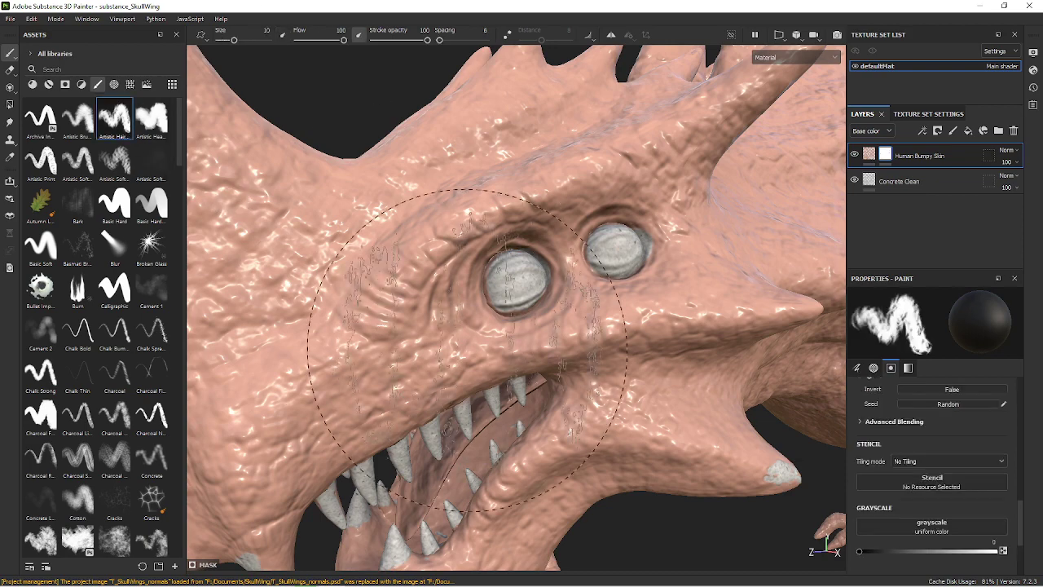
pyautogui.keyDown('alt'); pyautogui.moveTo(530, 424); pyautogui.dragTo(571, 269); pyautogui.keyUp('alt')
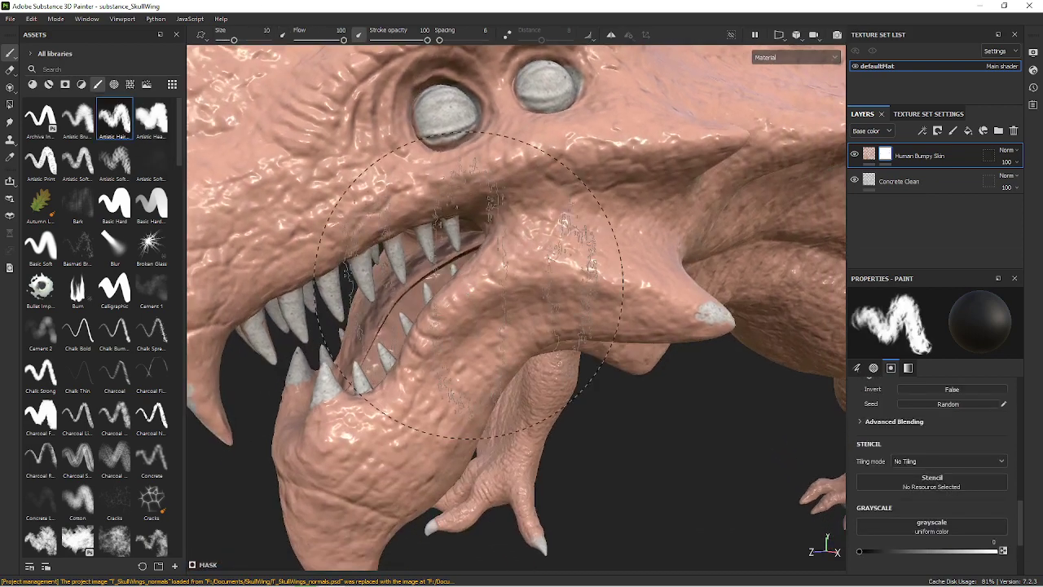
pyautogui.click(88, 124)
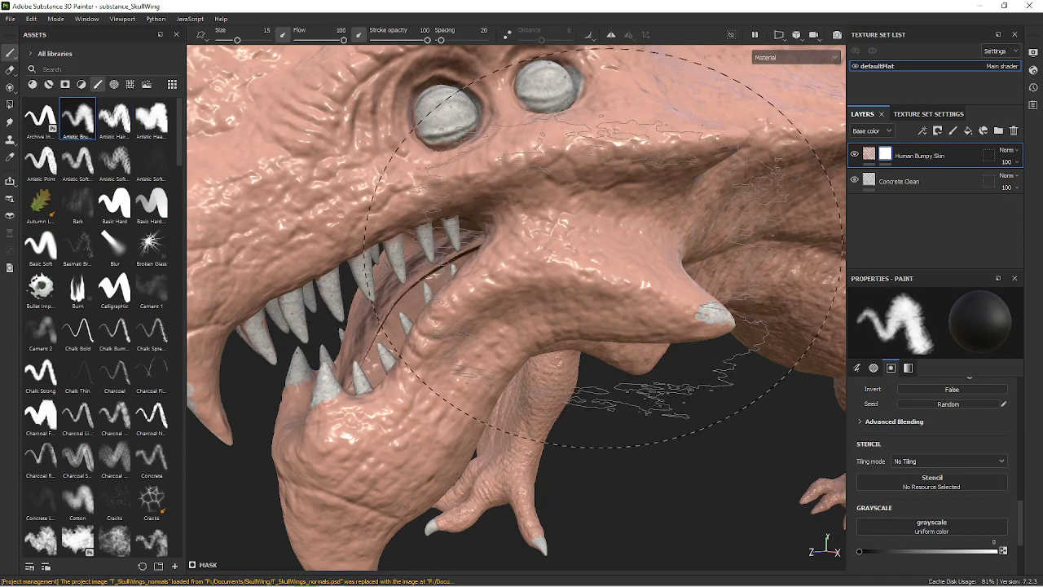
pyautogui.keyDown('ctrl'); pyautogui.moveTo(616, 293); pyautogui.dragTo(562, 295, button='right'); pyautogui.keyUp('ctrl')
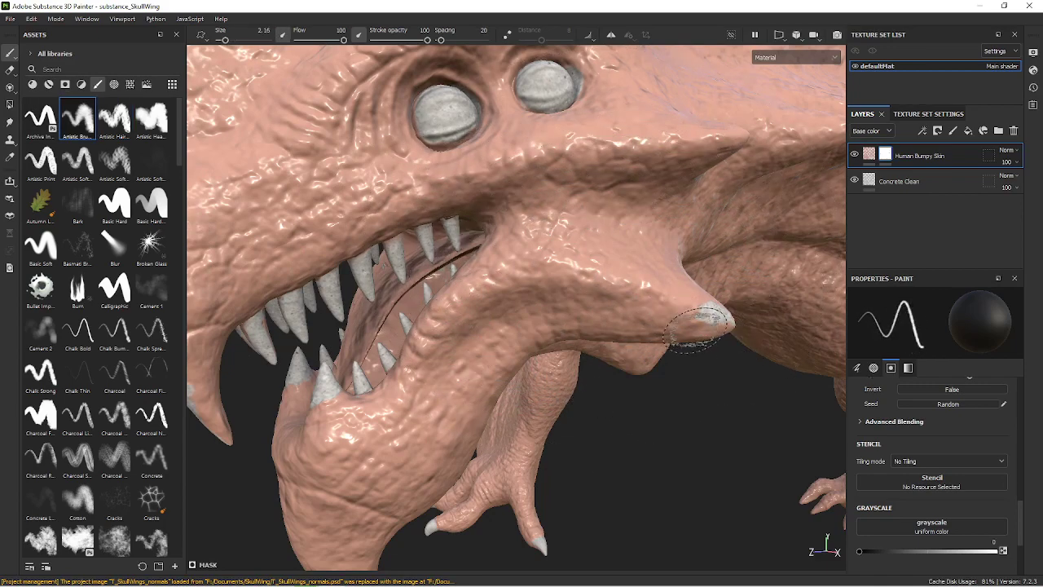
pyautogui.moveTo(707, 330)
pyautogui.keyDown('alt'); pyautogui.mouseDown()
pyautogui.moveTo(697, 362)
pyautogui.moveTo(706, 367)
pyautogui.mouseUp(); pyautogui.keyUp('alt')
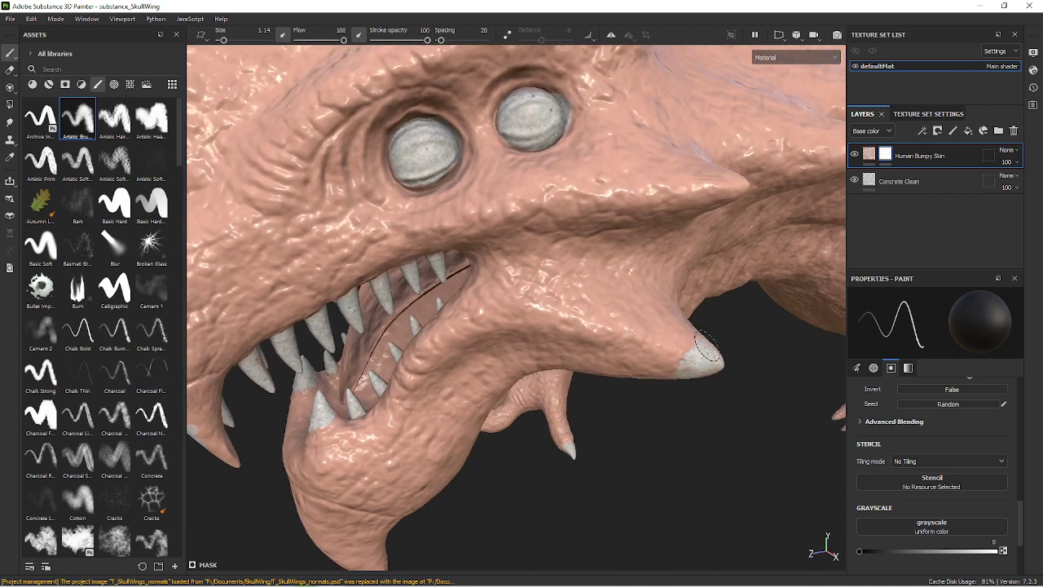
pyautogui.moveTo(722, 249)
pyautogui.keyDown('alt'); pyautogui.mouseDown()
pyautogui.moveTo(717, 305)
pyautogui.moveTo(702, 327)
pyautogui.moveTo(787, 367)
pyautogui.moveTo(826, 345)
pyautogui.moveTo(698, 361)
pyautogui.mouseUp(); pyautogui.keyUp('alt')
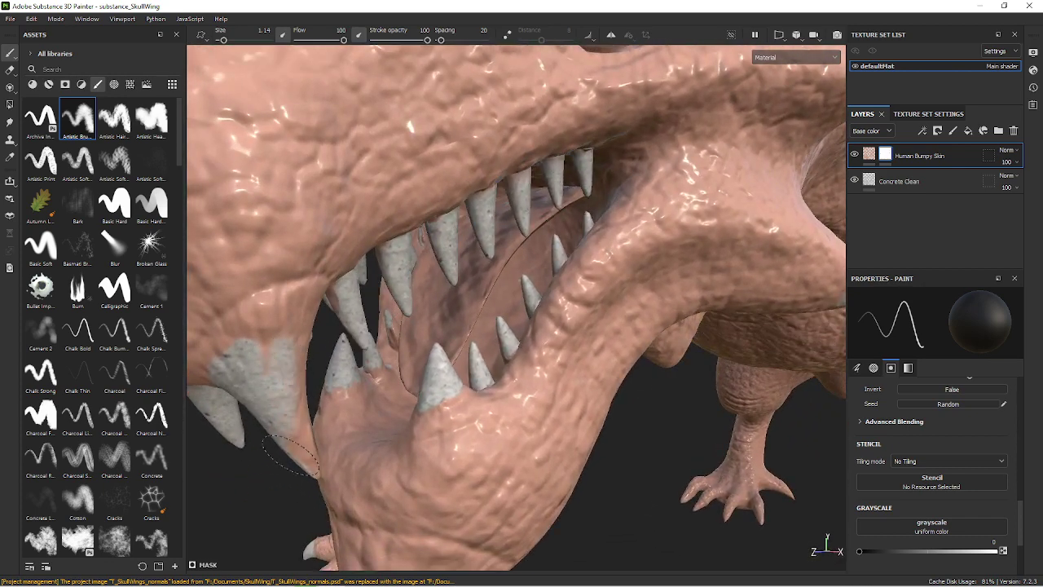
pyautogui.moveTo(306, 383)
pyautogui.keyDown('alt'); pyautogui.mouseDown()
pyautogui.moveTo(284, 349)
pyautogui.moveTo(363, 212)
pyautogui.moveTo(397, 299)
pyautogui.mouseUp(); pyautogui.keyUp('alt')
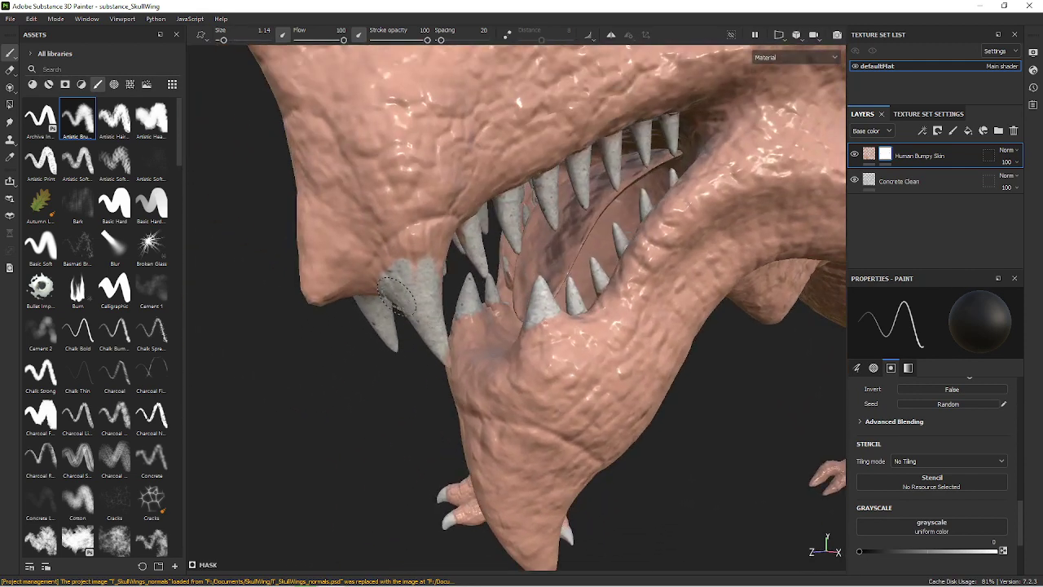
pyautogui.press('[')
pyautogui.press('[')
pyautogui.press('[')
pyautogui.moveTo(398, 250)
pyautogui.mouseDown()
pyautogui.moveTo(435, 235)
pyautogui.moveTo(371, 288)
pyautogui.moveTo(407, 255)
pyautogui.moveTo(326, 305)
pyautogui.moveTo(334, 290)
pyautogui.mouseUp()
# Paint the lower jaw in concrete with a larger brush, finishing its tip at size 2.79.
pyautogui.press(']')
pyautogui.press(']')
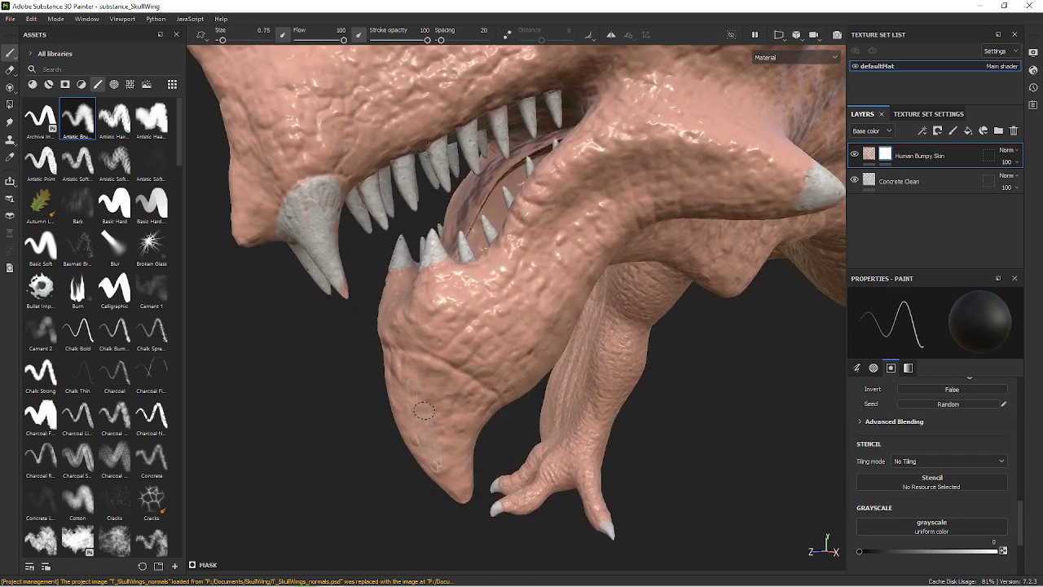
pyautogui.moveTo(423, 410)
pyautogui.mouseDown()
pyautogui.moveTo(412, 430)
pyautogui.moveTo(430, 410)
pyautogui.moveTo(387, 363)
pyautogui.mouseUp()
pyautogui.press(']')
pyautogui.press(']')
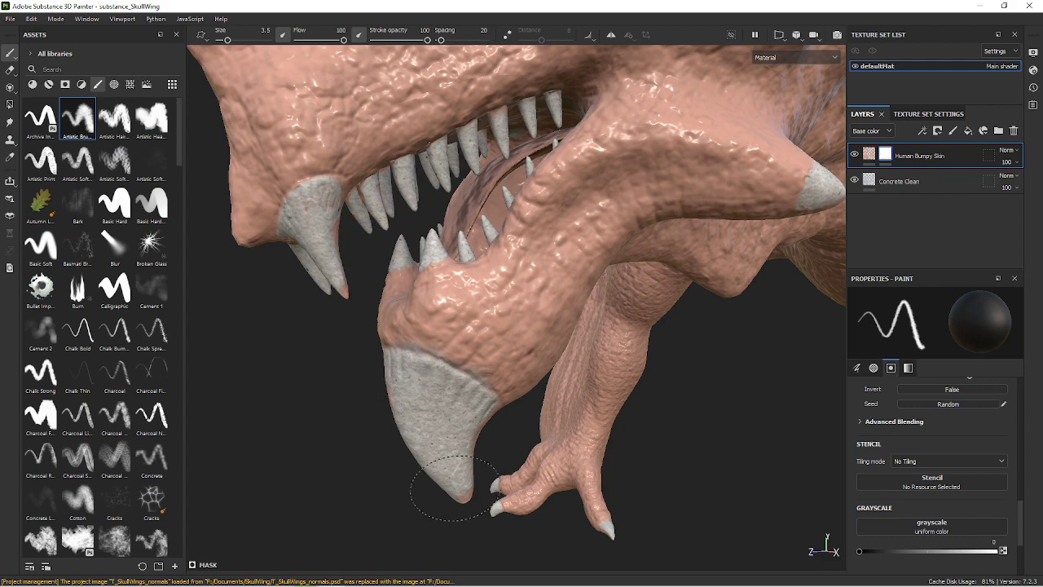
pyautogui.moveTo(482, 472)
pyautogui.keyDown('alt'); pyautogui.mouseDown()
pyautogui.moveTo(596, 314)
pyautogui.moveTo(817, 251)
pyautogui.moveTo(720, 282)
pyautogui.moveTo(661, 353)
pyautogui.moveTo(687, 372)
pyautogui.moveTo(619, 407)
pyautogui.moveTo(589, 345)
pyautogui.moveTo(422, 391)
pyautogui.moveTo(668, 249)
pyautogui.moveTo(535, 306)
pyautogui.moveTo(442, 384)
pyautogui.moveTo(769, 350)
pyautogui.moveTo(776, 299)
pyautogui.mouseUp(); pyautogui.keyUp('alt')
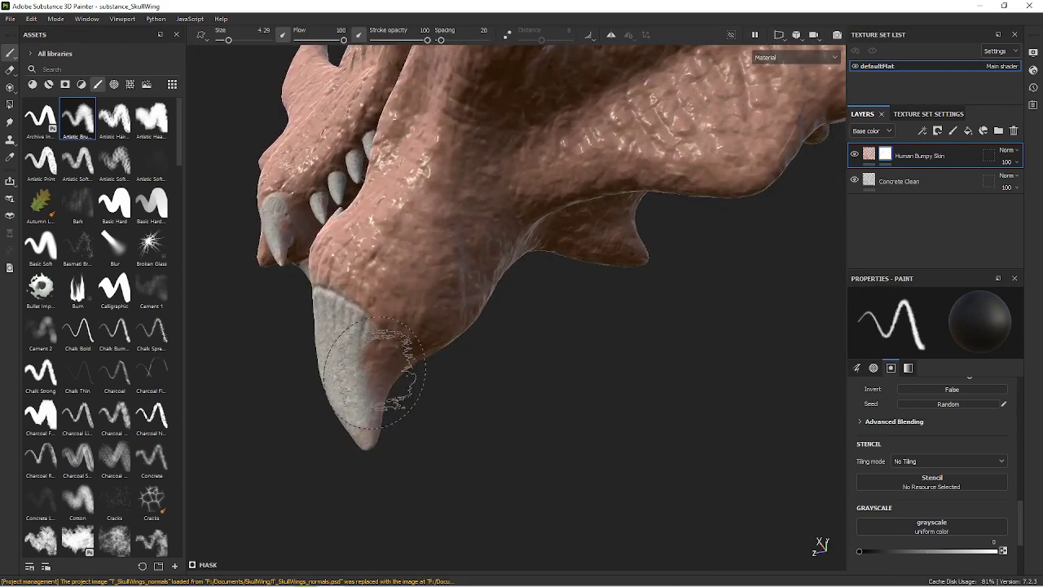
pyautogui.keyDown('ctrl'); pyautogui.moveTo(398, 352); pyautogui.dragTo(377, 374, button='right'); pyautogui.keyUp('ctrl')
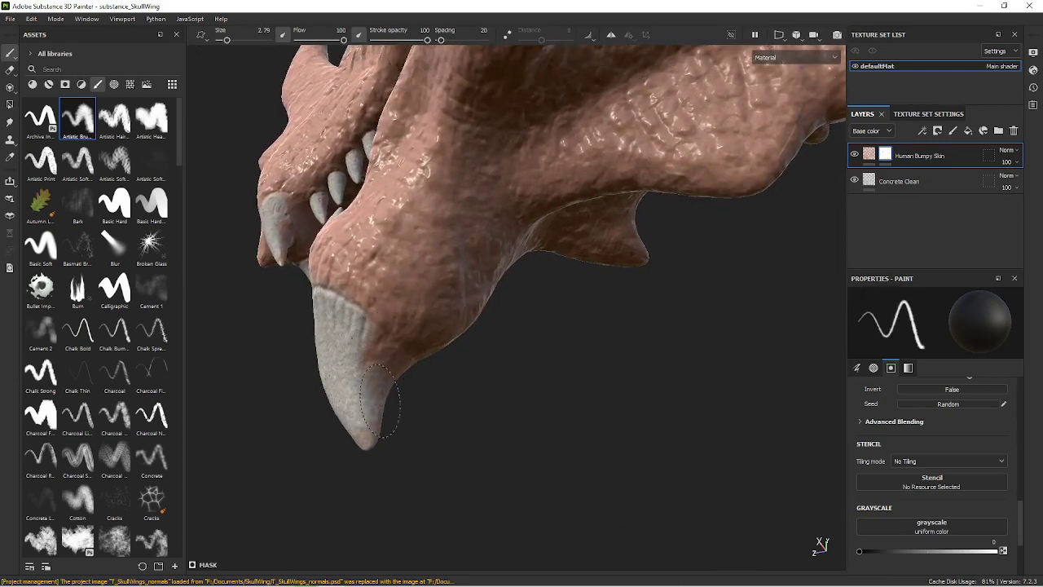
pyautogui.moveTo(377, 343)
pyautogui.mouseDown()
pyautogui.moveTo(367, 418)
pyautogui.moveTo(597, 427)
pyautogui.moveTo(549, 340)
pyautogui.moveTo(579, 315)
pyautogui.mouseUp()
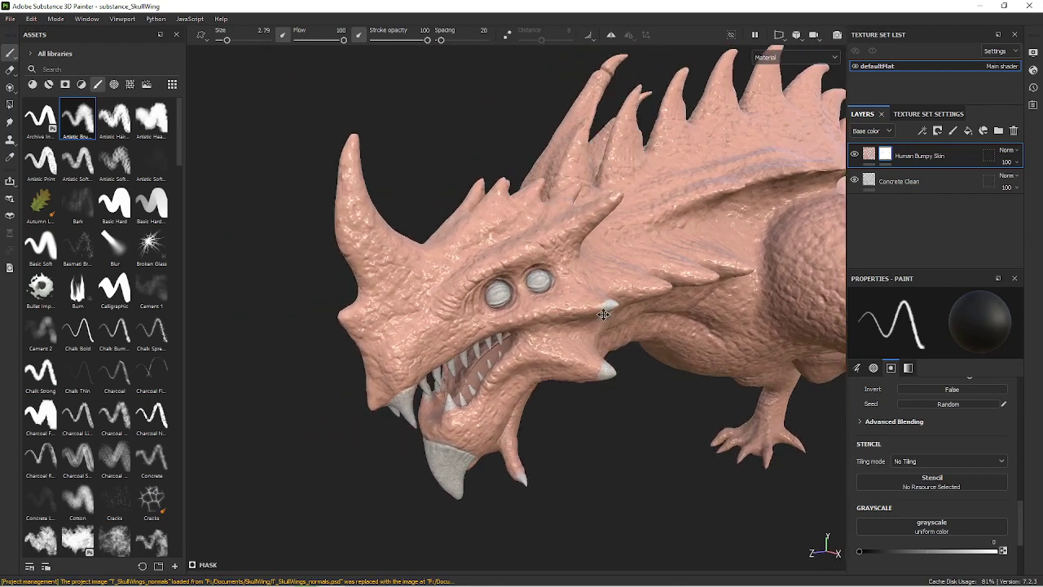
# Paint the left horn concrete from base to tip and select the Concrete Clean fill layer.
pyautogui.moveTo(334, 228)
pyautogui.mouseDown()
pyautogui.moveTo(330, 118)
pyautogui.moveTo(338, 269)
pyautogui.moveTo(368, 240)
pyautogui.mouseUp()
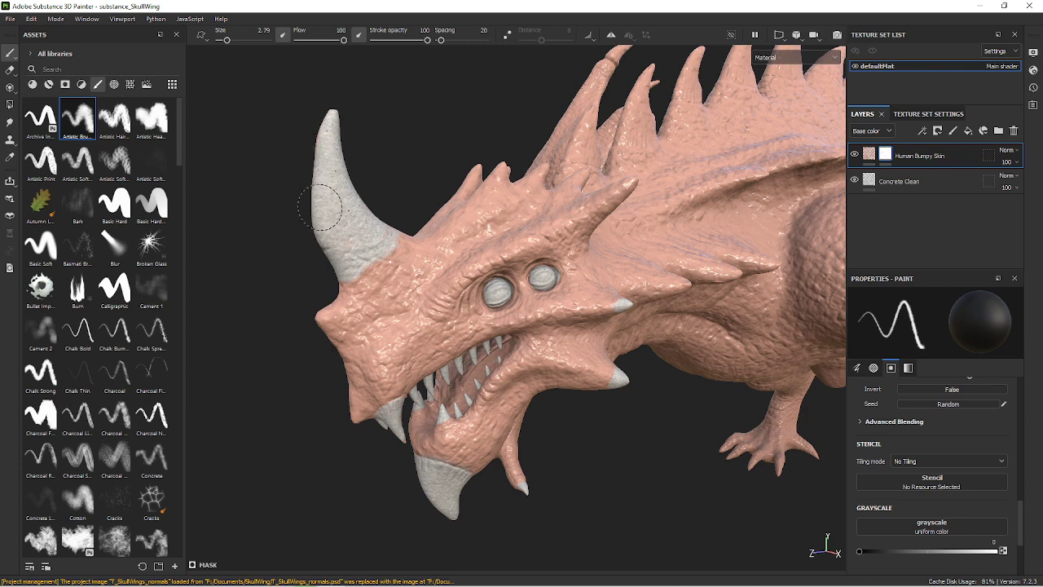
pyautogui.click(916, 185)
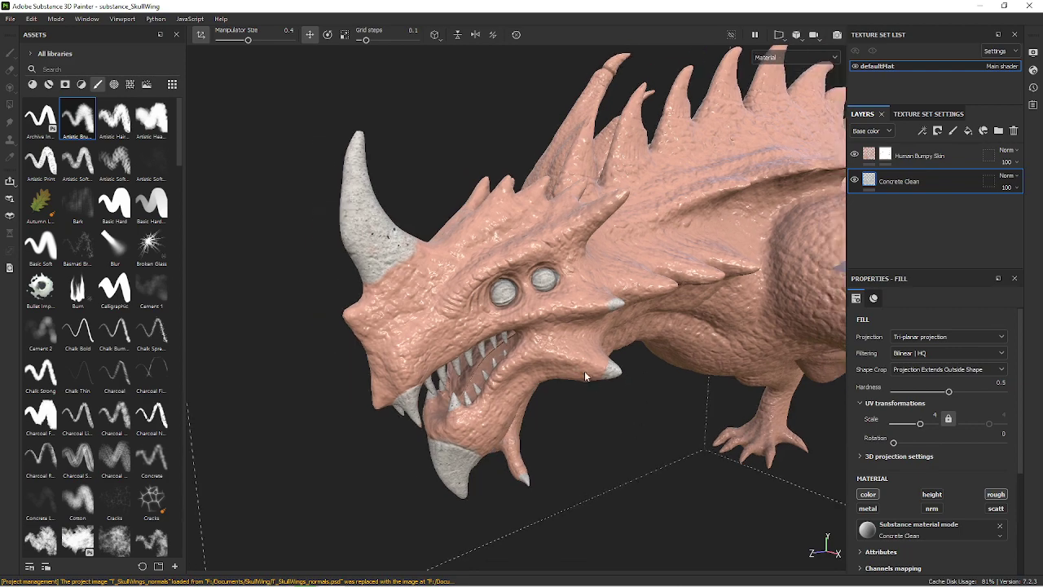
# Scroll down the Concrete Clean fill properties and toggle a settings section open and closed.
pyautogui.moveTo(648, 377)
pyautogui.keyDown('alt'); pyautogui.mouseDown()
pyautogui.moveTo(564, 278)
pyautogui.moveTo(604, 330)
pyautogui.moveTo(537, 408)
pyautogui.moveTo(692, 375)
pyautogui.mouseUp(); pyautogui.keyUp('alt')
pyautogui.scroll(-1, 899, 489)
pyautogui.scroll(-1, 896, 487)
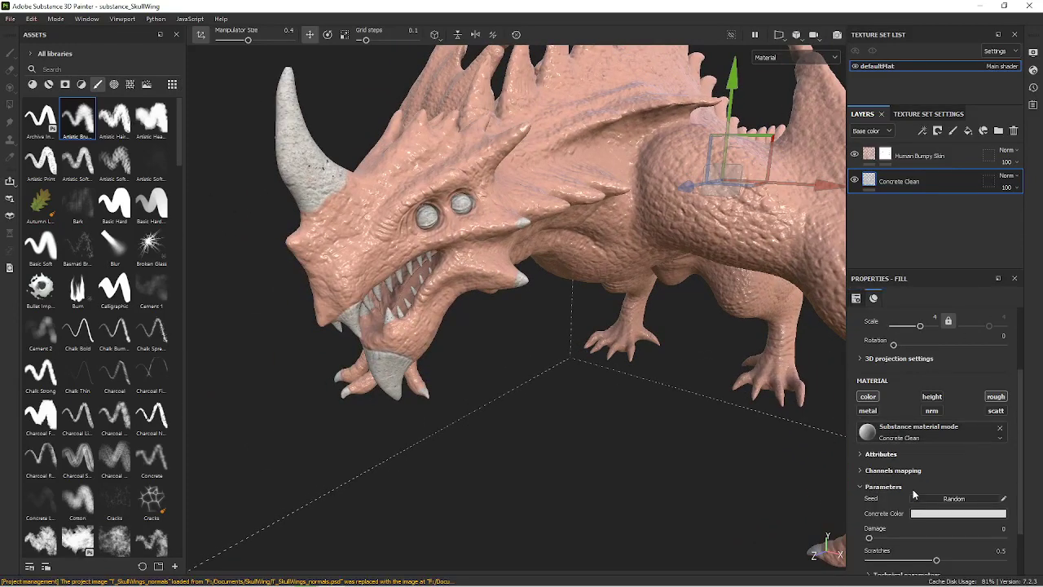
pyautogui.scroll(-1, 915, 494)
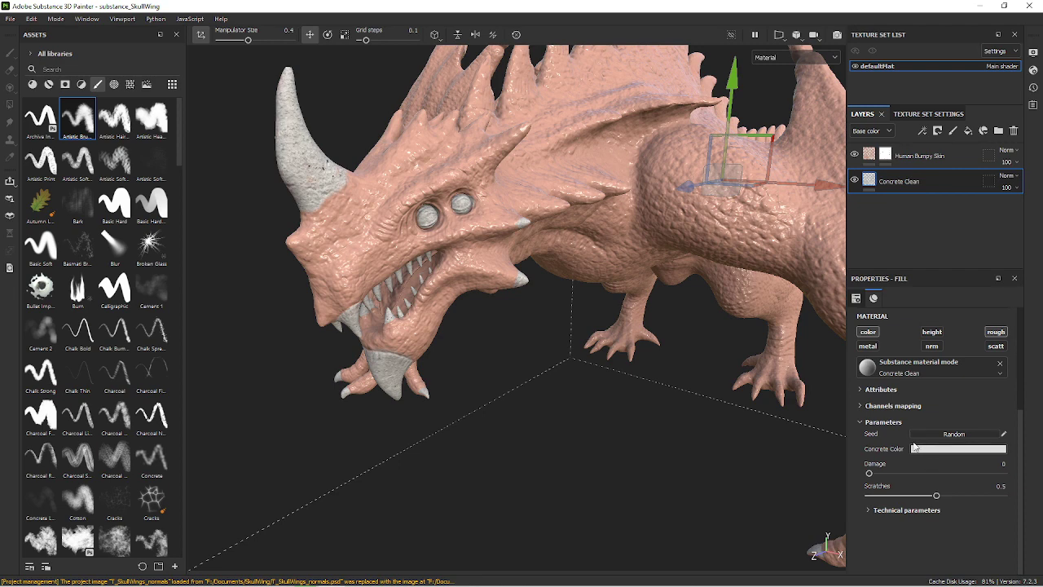
pyautogui.click(860, 392)
pyautogui.click(860, 392)
# Expand the Concrete Clean material's technical parameters and review them.
pyautogui.click(870, 513)
pyautogui.scroll(-2, 900, 511)
pyautogui.scroll(-1, 934, 517)
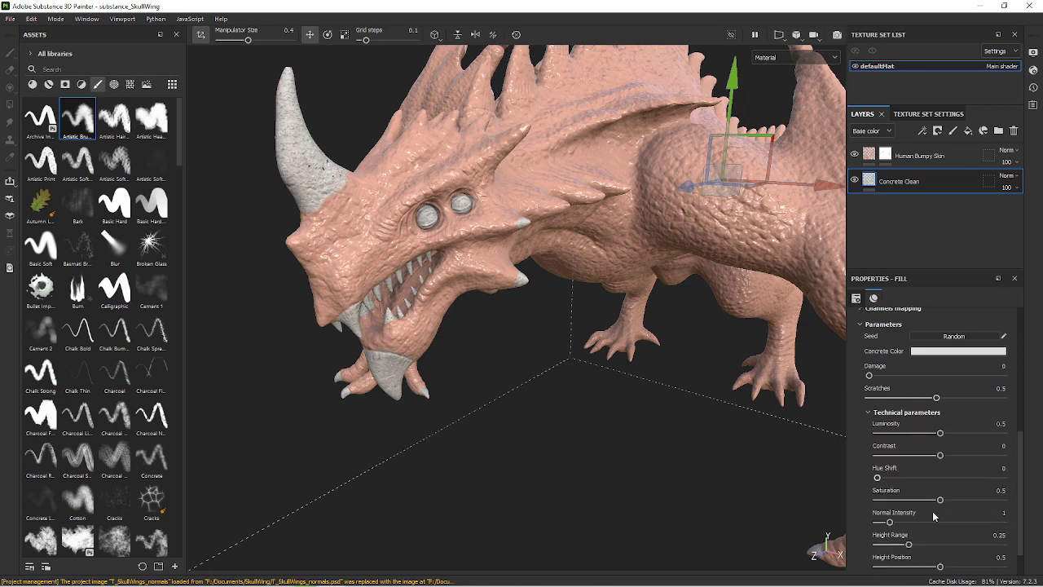
pyautogui.scroll(-1, 935, 516)
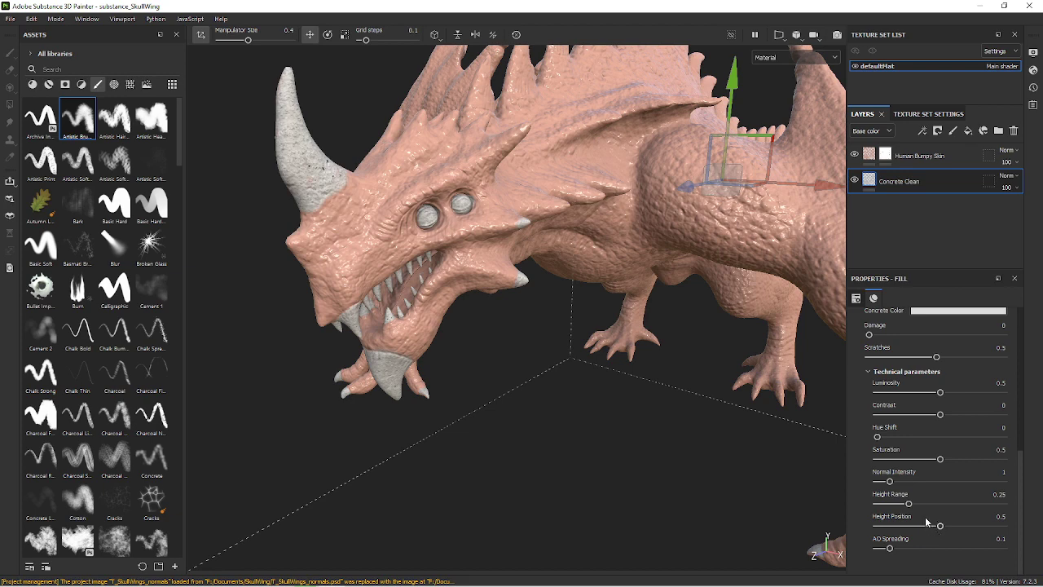
pyautogui.scroll(1, 934, 494)
pyautogui.scroll(1, 934, 493)
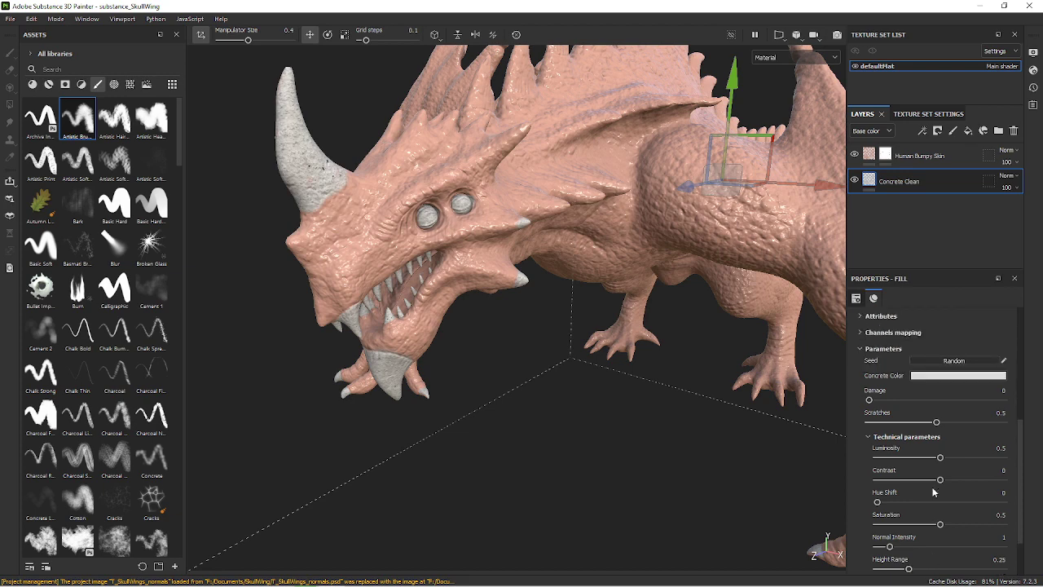
pyautogui.scroll(2, 934, 492)
pyautogui.scroll(1, 934, 492)
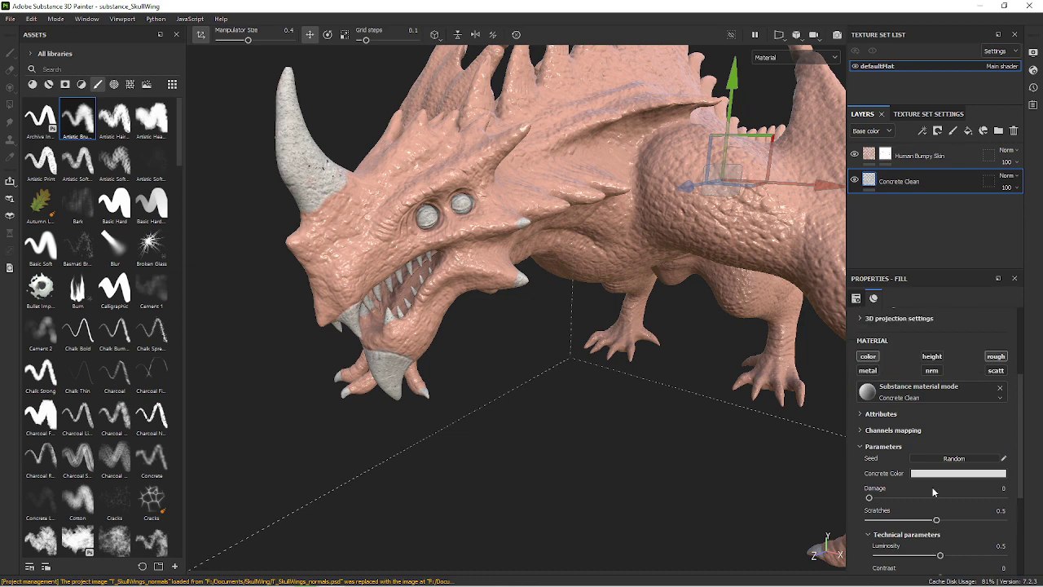
# Inspect the Attributes and Channel mapping sections and toggle the fill's roughness channel.
pyautogui.click(860, 414)
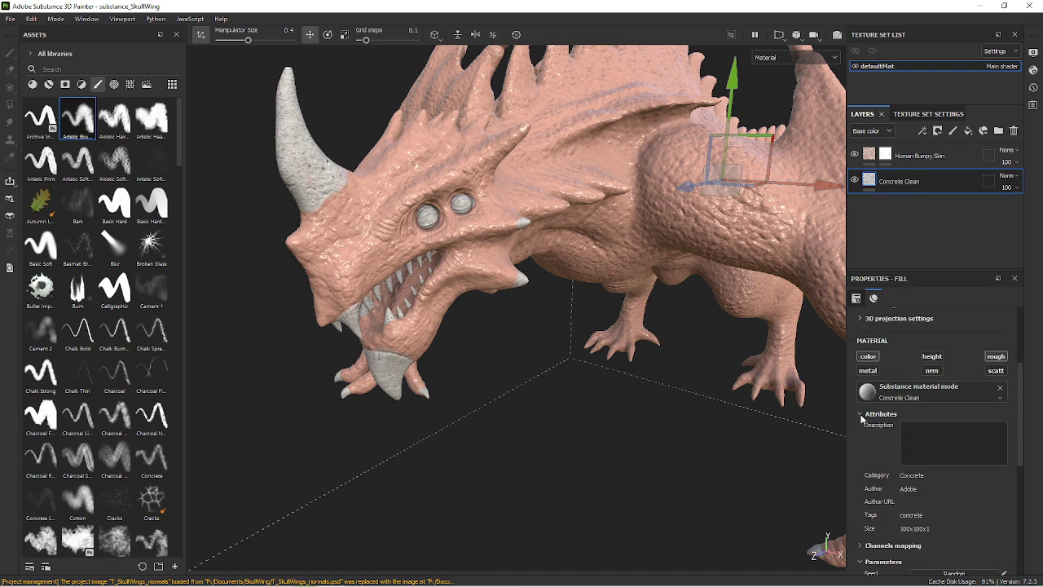
pyautogui.click(860, 414)
pyautogui.click(859, 430)
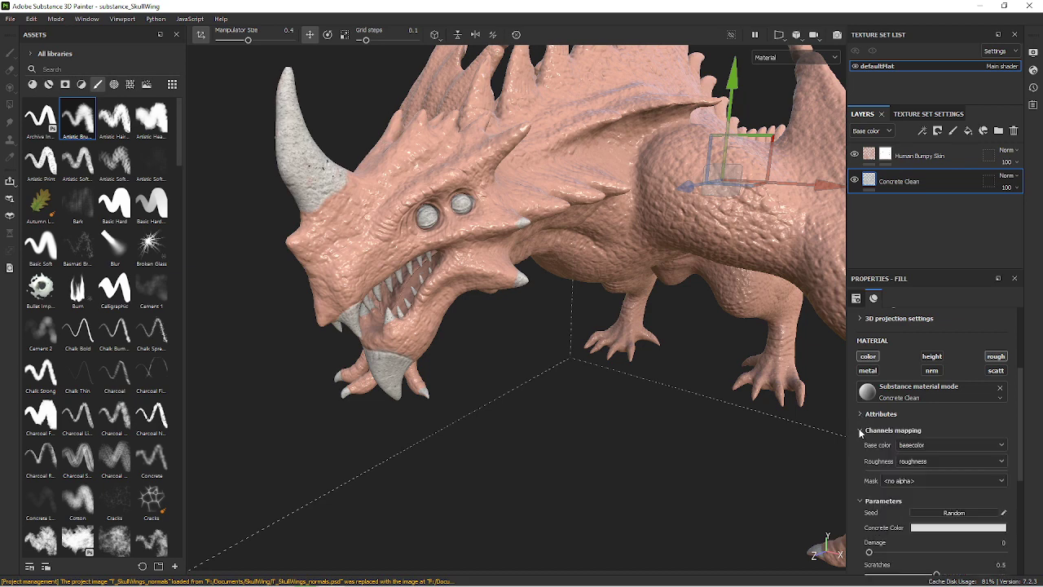
pyautogui.click(861, 431)
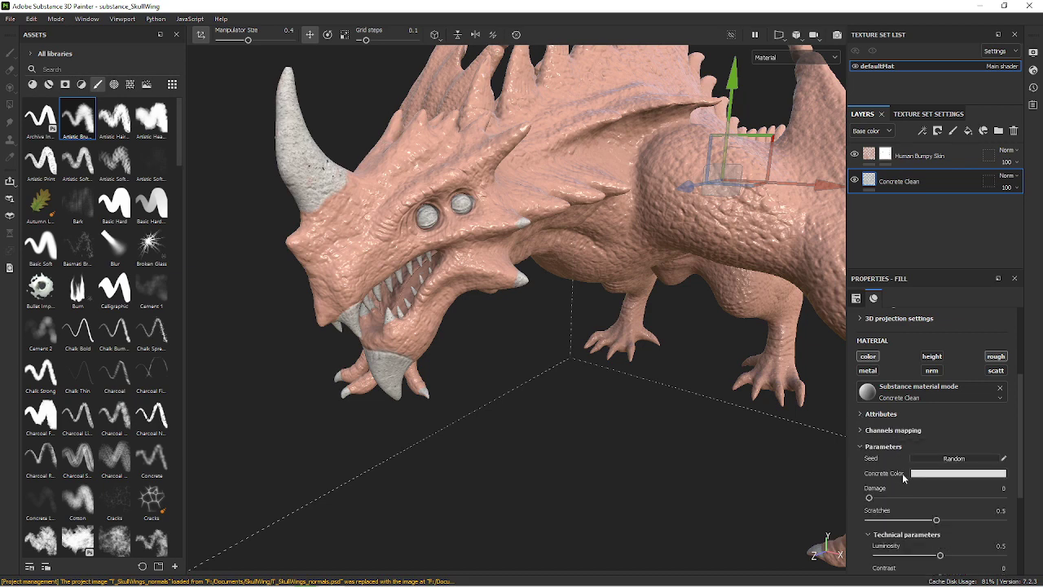
pyautogui.scroll(-1, 902, 476)
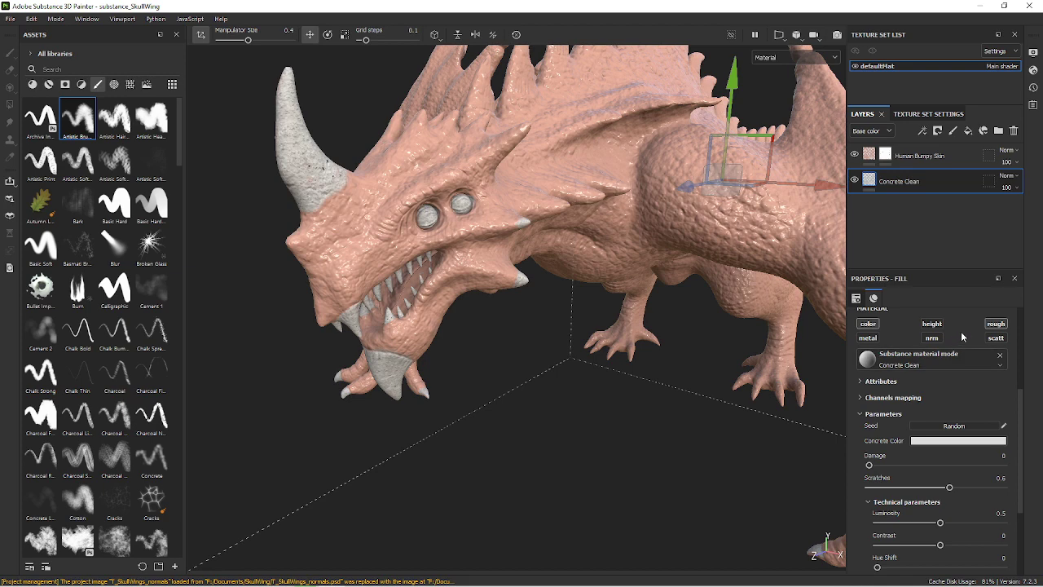
pyautogui.click(994, 326)
pyautogui.click(995, 325)
pyautogui.click(995, 325)
# Expand and collapse the tri-planar 3D projection offset and rotation options.
pyautogui.scroll(-2, 939, 507)
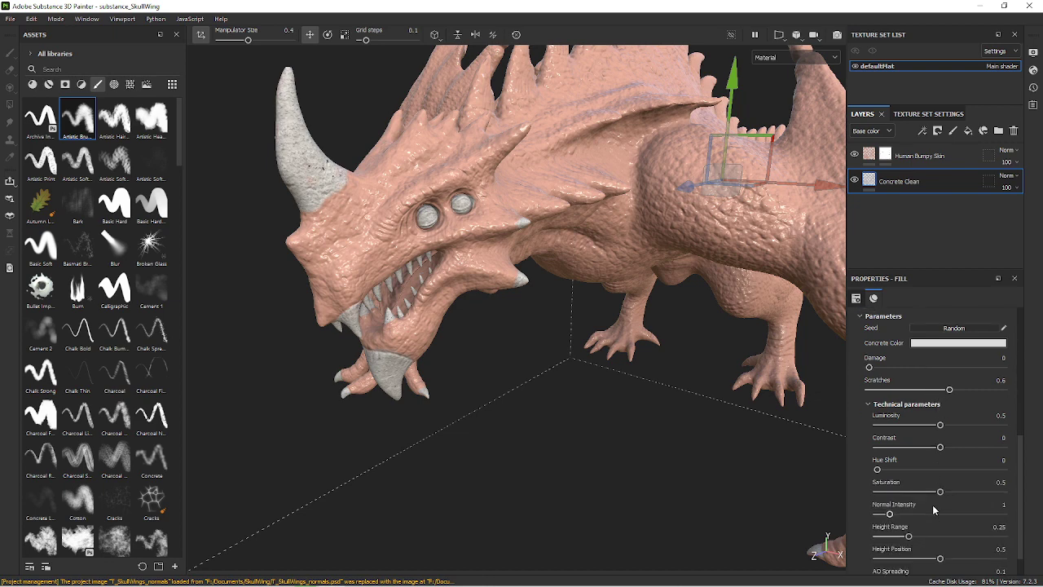
pyautogui.scroll(-1, 933, 509)
pyautogui.scroll(2, 933, 509)
pyautogui.scroll(2, 934, 509)
pyautogui.scroll(1, 934, 509)
pyautogui.scroll(2, 934, 509)
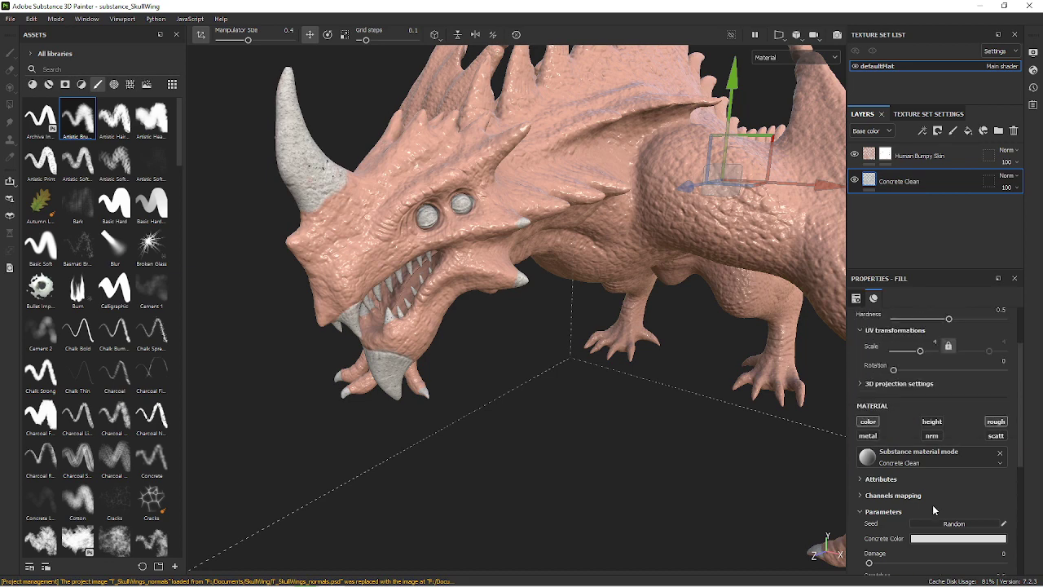
pyautogui.scroll(1, 934, 509)
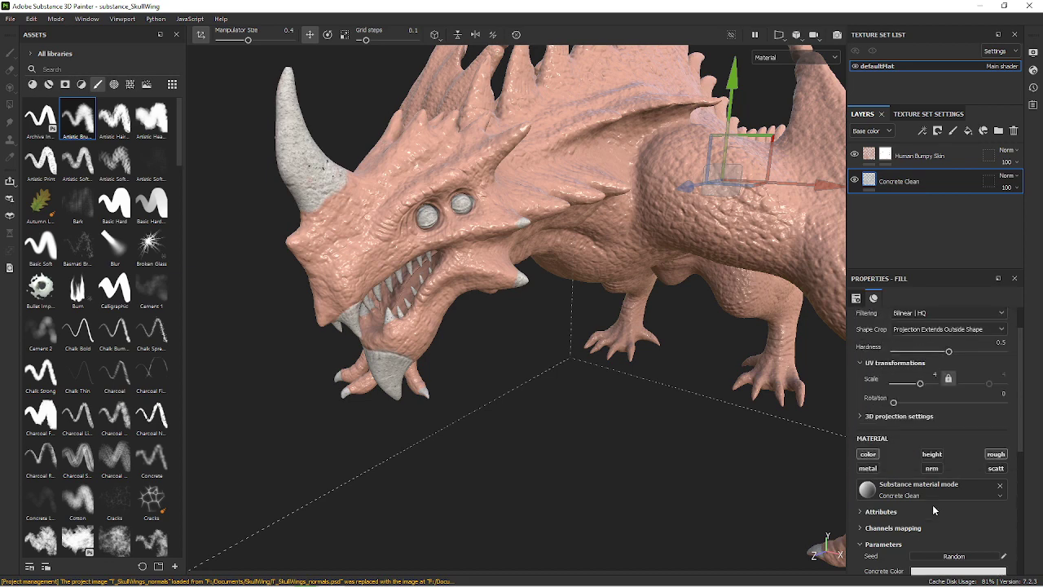
pyautogui.scroll(1, 934, 509)
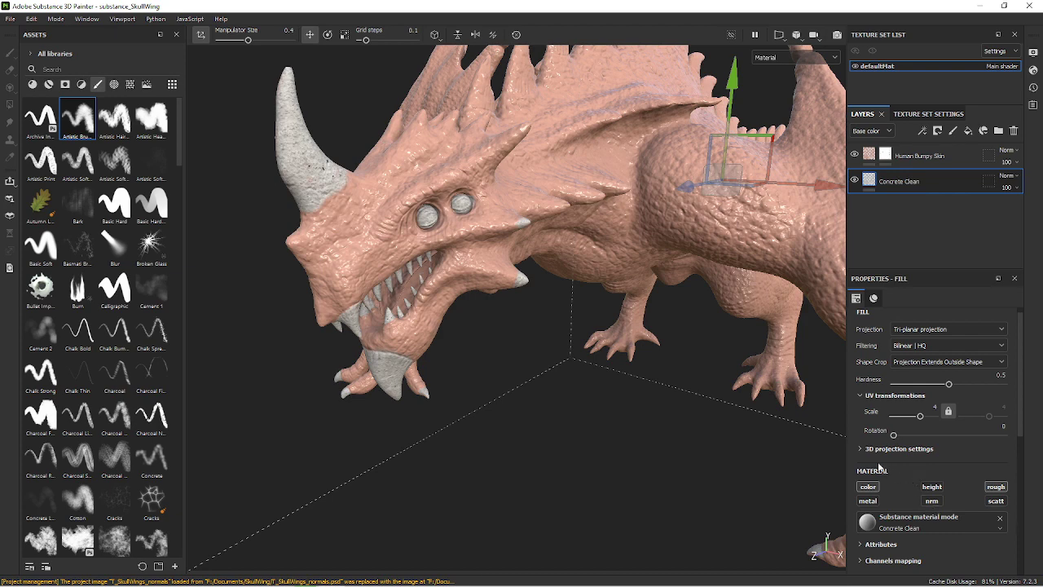
pyautogui.click(860, 449)
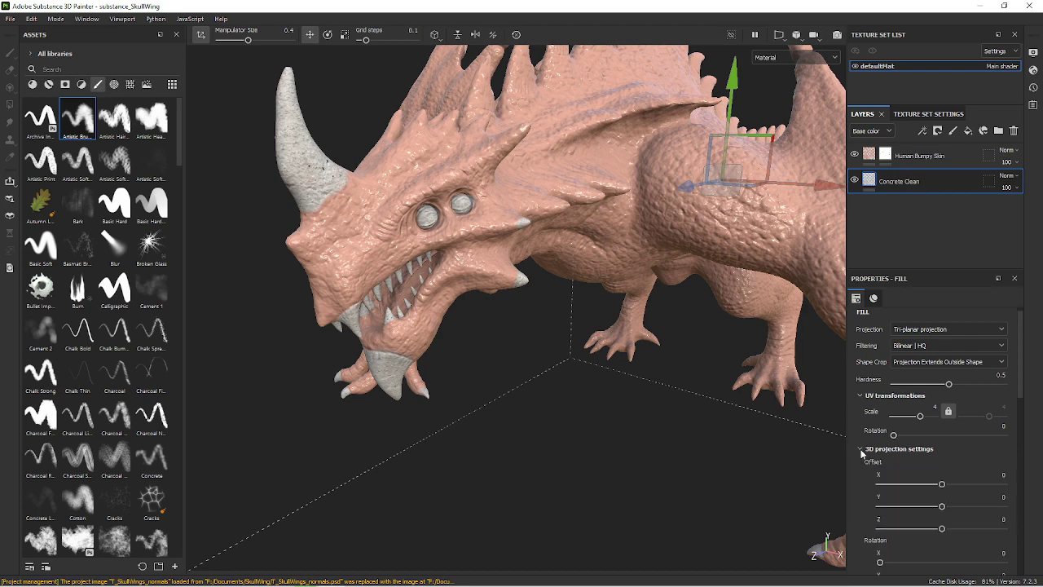
pyautogui.click(860, 449)
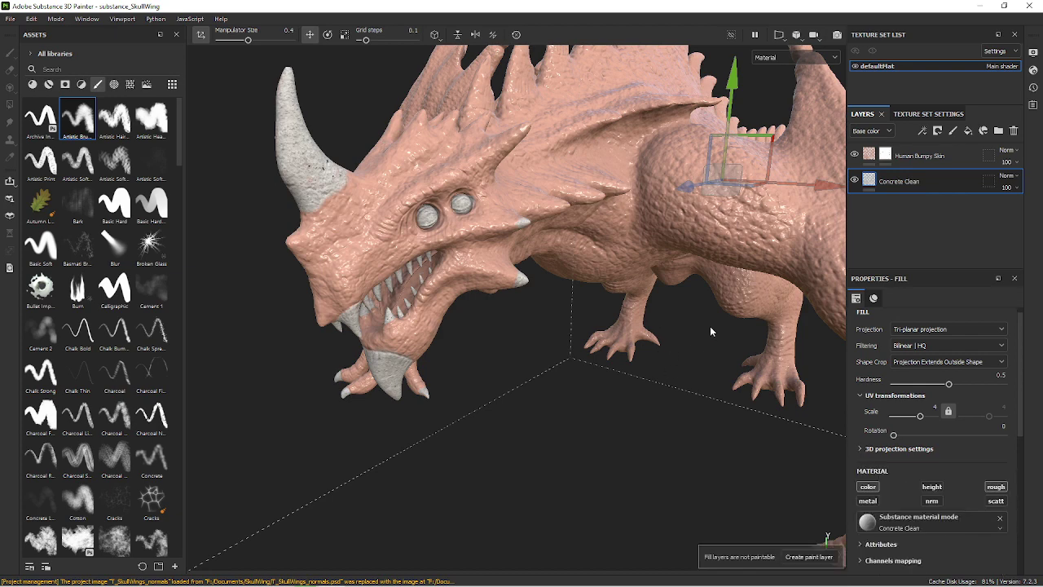
# Rename the Human Bumpy Skin layer to 'Skin'.
pyautogui.moveTo(709, 325)
pyautogui.keyDown('alt'); pyautogui.mouseDown()
pyautogui.moveTo(590, 284)
pyautogui.moveTo(668, 340)
pyautogui.mouseUp(); pyautogui.keyUp('alt')
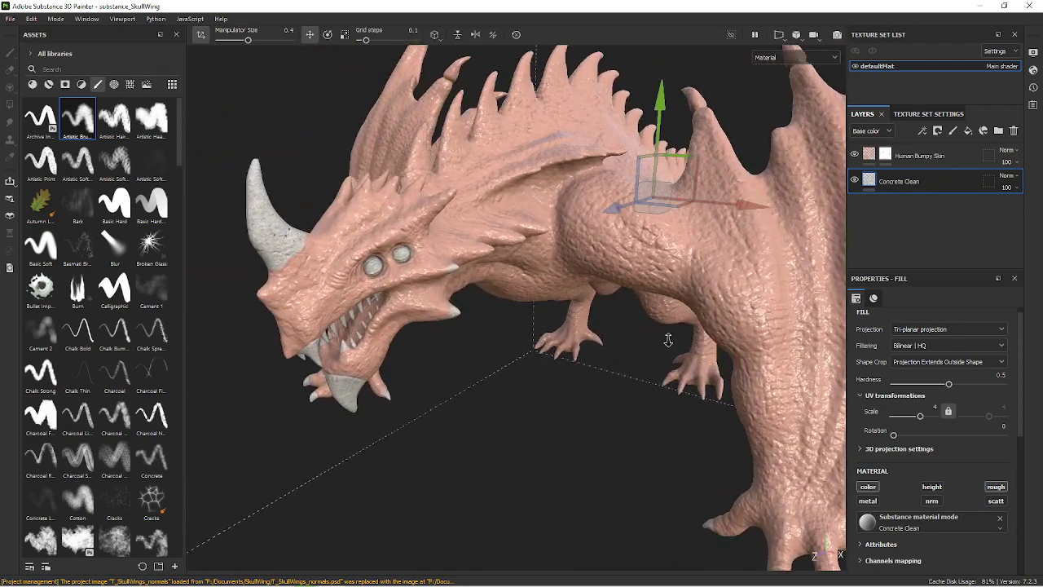
pyautogui.keyDown('alt'); pyautogui.moveTo(667, 340); pyautogui.dragTo(609, 352, button='right'); pyautogui.keyUp('alt')
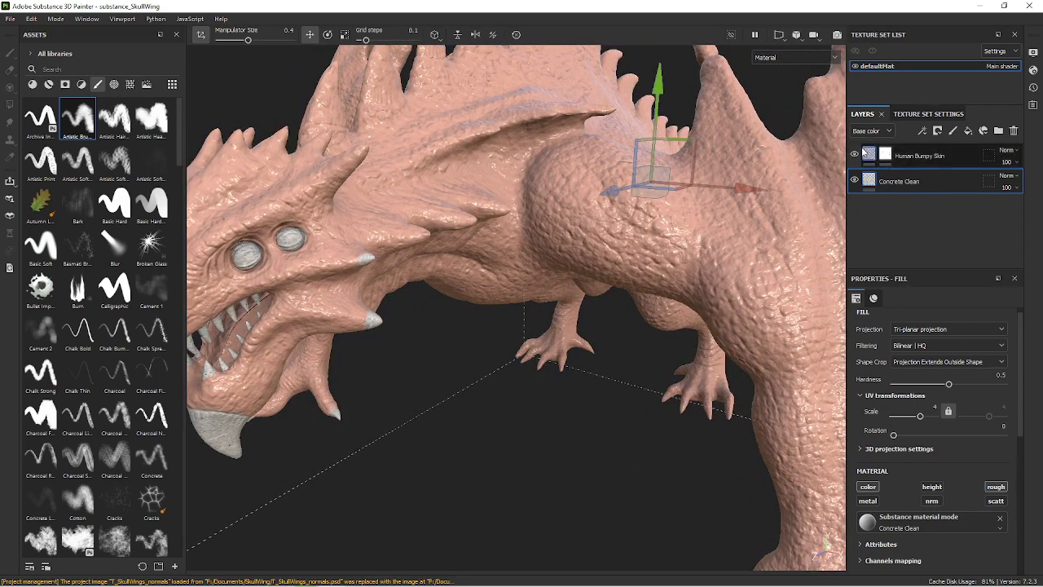
pyautogui.click(929, 167)
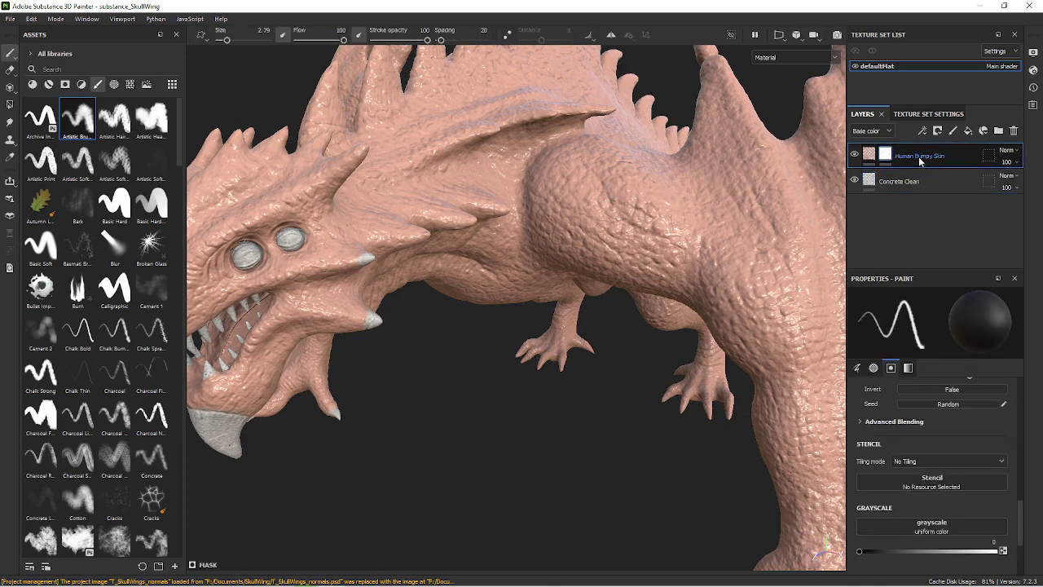
pyautogui.doubleClick(918, 156)
pyautogui.write('Skin')
pyautogui.press('Return')
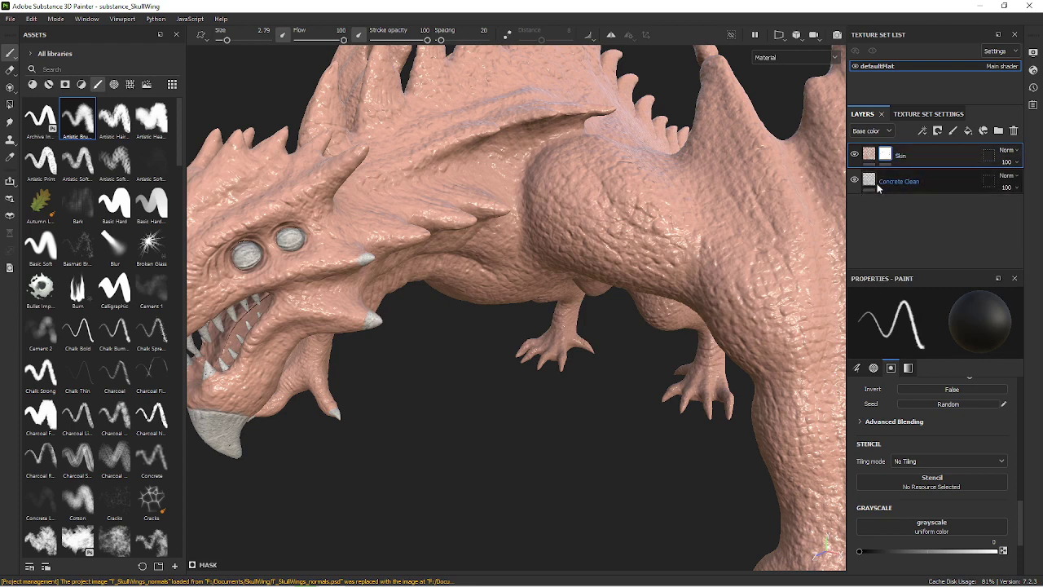
pyautogui.moveTo(571, 385)
pyautogui.keyDown('alt'); pyautogui.mouseDown()
pyautogui.moveTo(549, 425)
pyautogui.moveTo(559, 473)
pyautogui.moveTo(687, 400)
pyautogui.moveTo(738, 489)
pyautogui.moveTo(634, 429)
pyautogui.moveTo(690, 408)
pyautogui.moveTo(675, 456)
pyautogui.moveTo(645, 386)
pyautogui.mouseUp(); pyautogui.keyUp('alt')
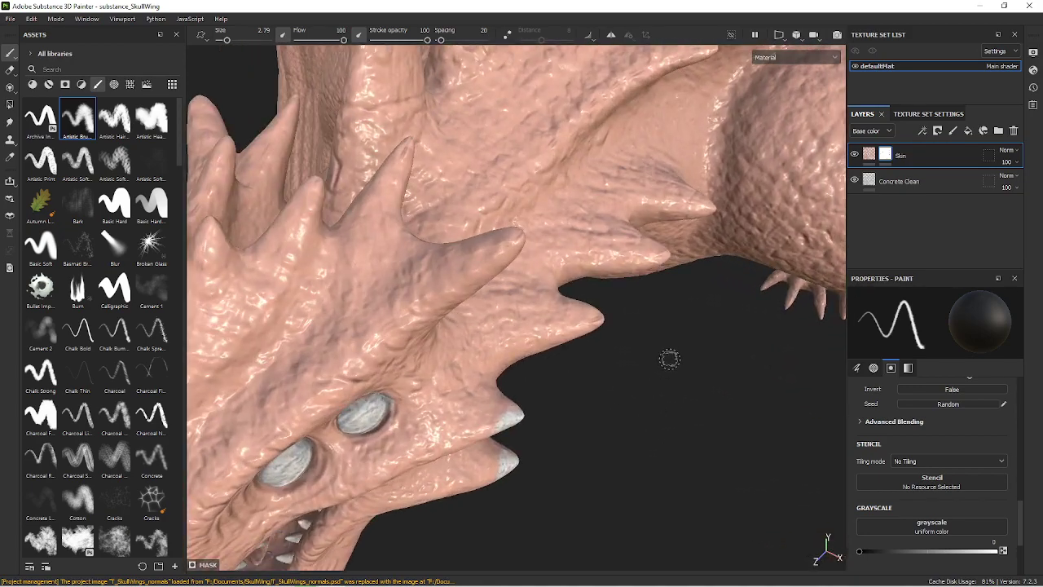
# On the Skin layer's mask, paint concrete onto the lower, upper and left wing spike tips.
pyautogui.click(884, 154)
pyautogui.scroll(3, 619, 289)
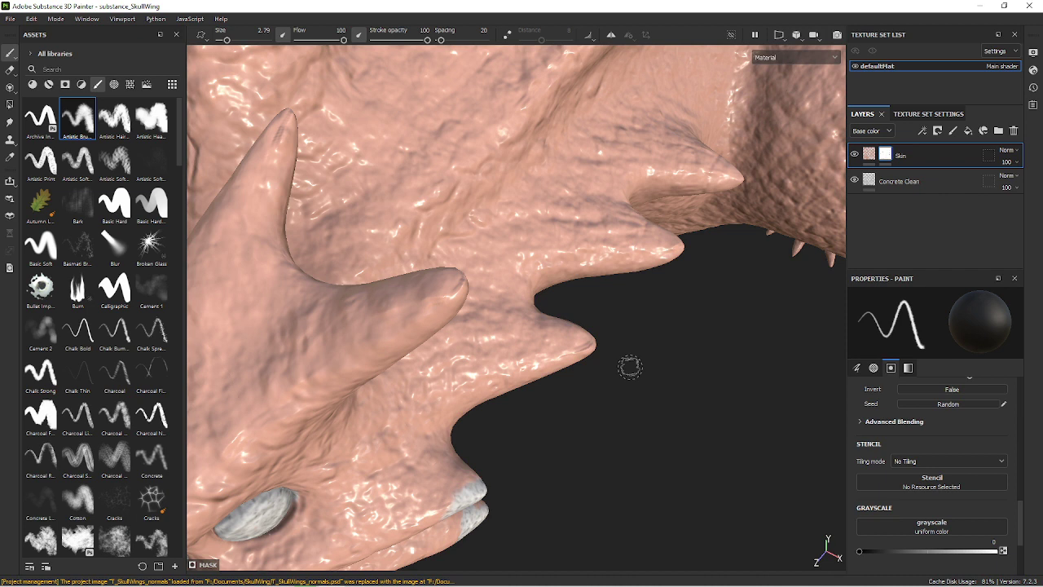
pyautogui.keyDown('alt'); pyautogui.moveTo(612, 361); pyautogui.dragTo(631, 389); pyautogui.keyUp('alt')
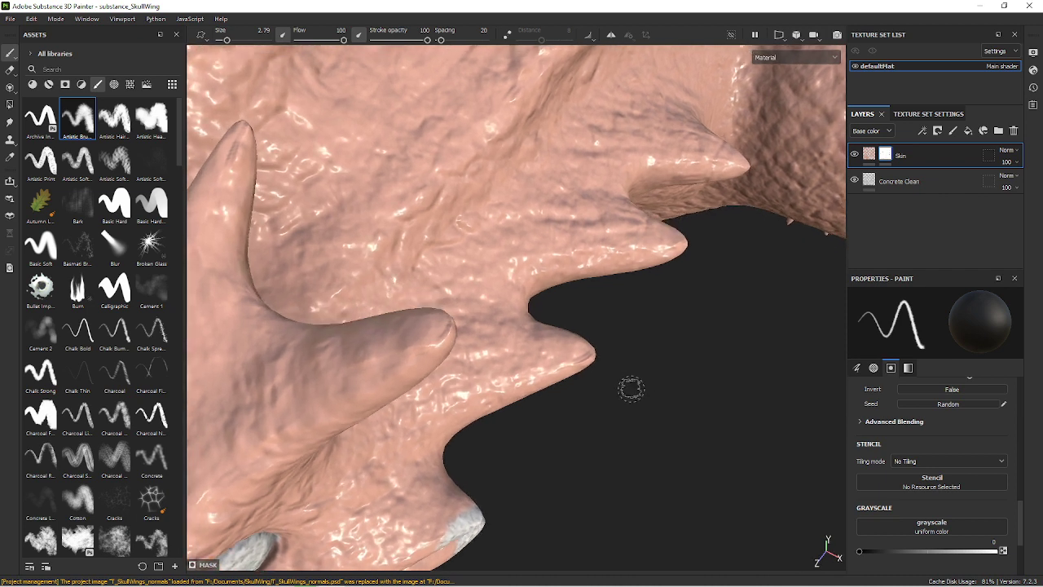
pyautogui.moveTo(631, 389)
pyautogui.mouseDown()
pyautogui.moveTo(582, 345)
pyautogui.moveTo(559, 372)
pyautogui.moveTo(572, 344)
pyautogui.moveTo(550, 361)
pyautogui.moveTo(546, 375)
pyautogui.moveTo(580, 362)
pyautogui.moveTo(561, 350)
pyautogui.mouseUp()
pyautogui.moveTo(662, 241)
pyautogui.mouseDown()
pyautogui.moveTo(668, 234)
pyautogui.moveTo(654, 254)
pyautogui.mouseUp()
pyautogui.moveTo(698, 279)
pyautogui.keyDown('alt'); pyautogui.mouseDown()
pyautogui.moveTo(675, 255)
pyautogui.moveTo(639, 252)
pyautogui.moveTo(701, 277)
pyautogui.mouseUp(); pyautogui.keyUp('alt')
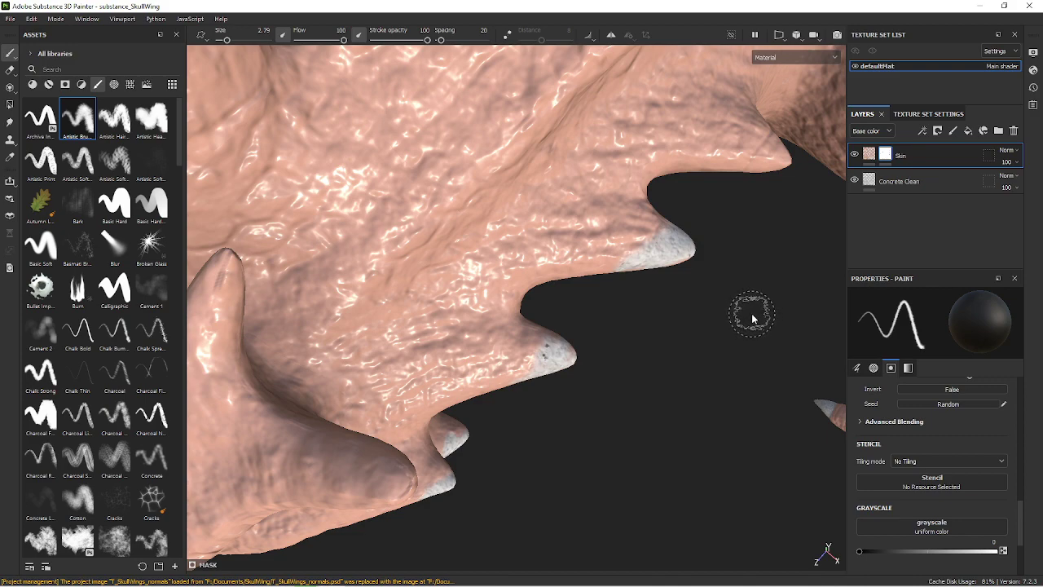
pyautogui.moveTo(764, 312)
pyautogui.keyDown('alt'); pyautogui.mouseDown()
pyautogui.moveTo(669, 154)
pyautogui.moveTo(641, 10)
pyautogui.moveTo(687, 158)
pyautogui.moveTo(675, 244)
pyautogui.mouseUp(); pyautogui.keyUp('alt')
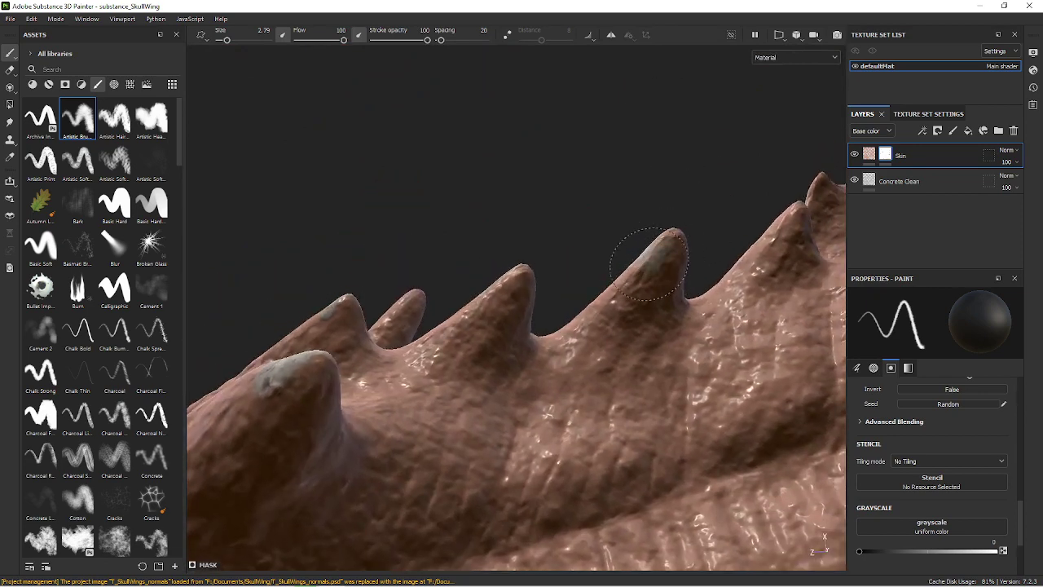
pyautogui.moveTo(500, 275); pyautogui.dragTo(533, 282)
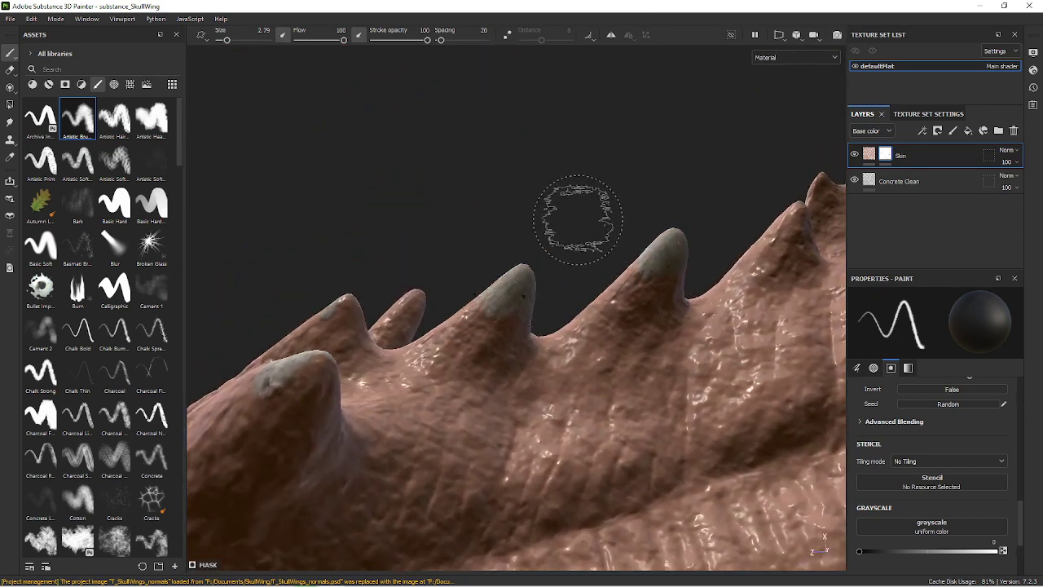
pyautogui.moveTo(342, 300)
pyautogui.mouseDown()
pyautogui.moveTo(361, 320)
pyautogui.moveTo(409, 311)
pyautogui.mouseUp()
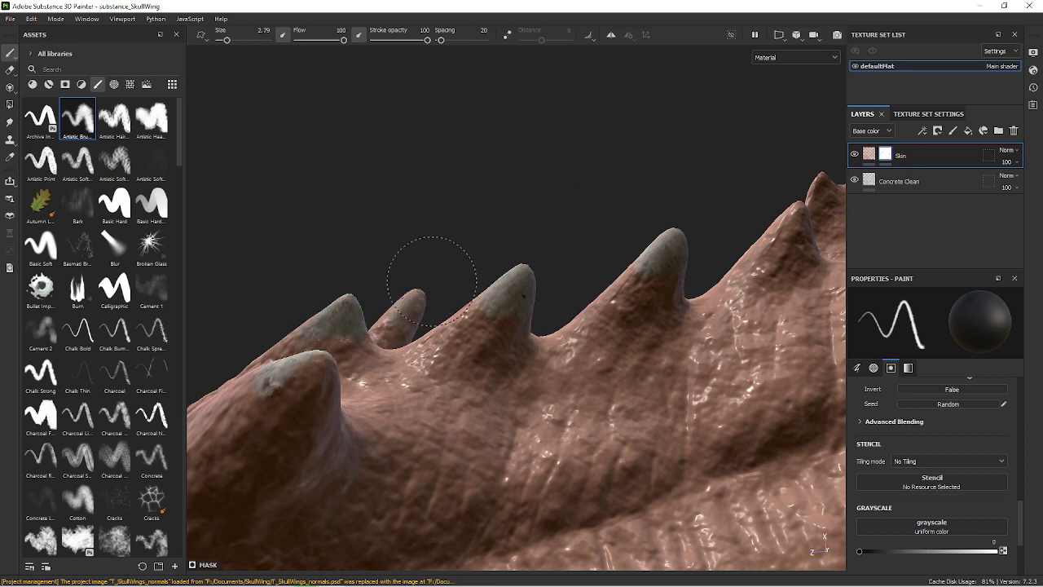
# Paint pale concrete onto the top spike tip and the neck spikes, including the taller second spike.
pyautogui.moveTo(436, 265)
pyautogui.keyDown('alt'); pyautogui.mouseDown()
pyautogui.moveTo(662, 257)
pyautogui.moveTo(611, 361)
pyautogui.moveTo(566, 349)
pyautogui.moveTo(559, 372)
pyautogui.moveTo(619, 319)
pyautogui.moveTo(559, 396)
pyautogui.moveTo(489, 416)
pyautogui.moveTo(547, 331)
pyautogui.moveTo(525, 346)
pyautogui.moveTo(736, 373)
pyautogui.moveTo(611, 221)
pyautogui.moveTo(508, 204)
pyautogui.mouseUp(); pyautogui.keyUp('alt')
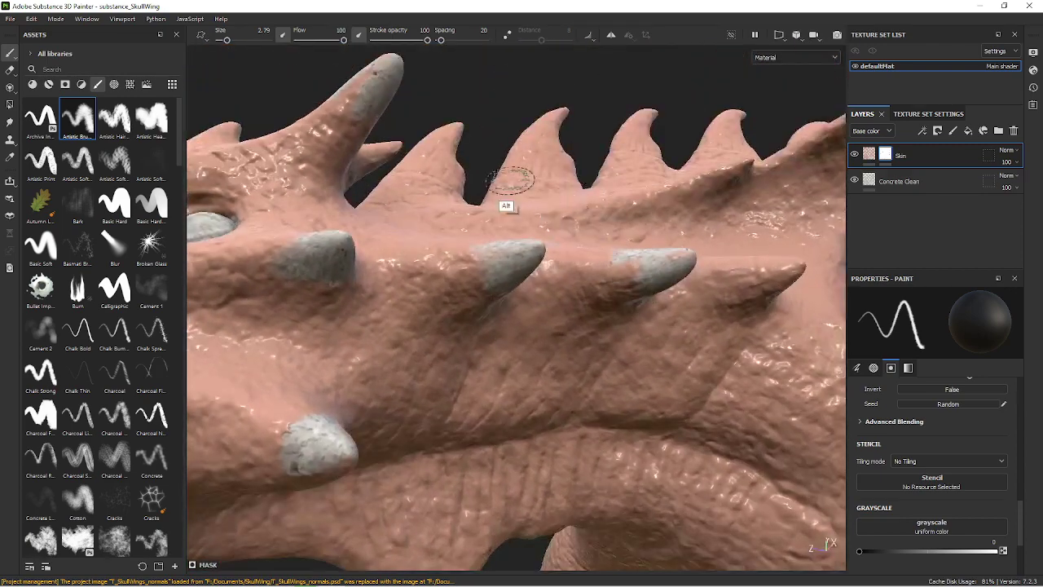
pyautogui.moveTo(346, 94); pyautogui.dragTo(362, 81)
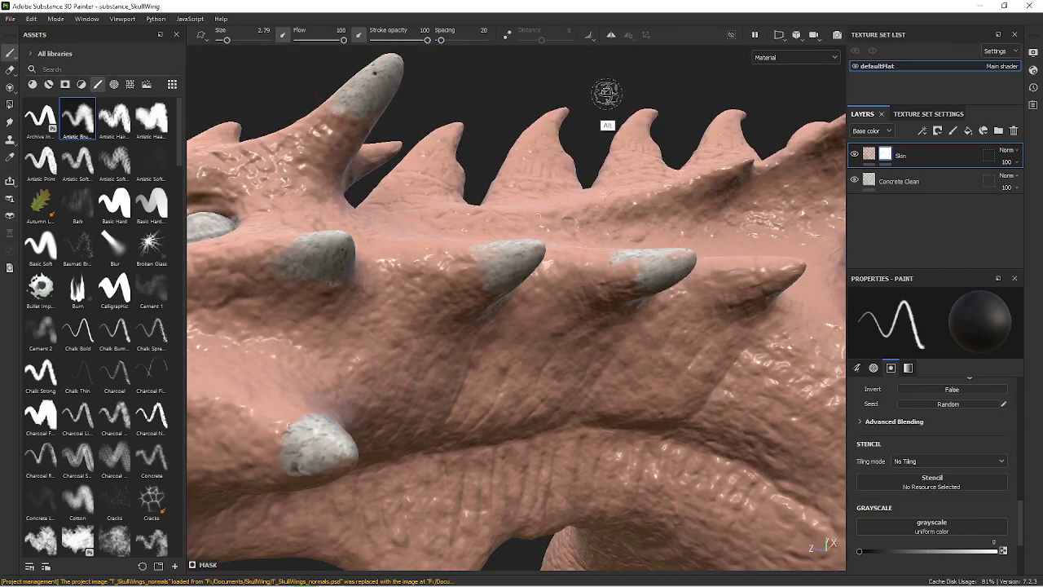
pyautogui.moveTo(605, 93)
pyautogui.keyDown('alt'); pyautogui.mouseDown()
pyautogui.moveTo(649, 186)
pyautogui.moveTo(649, 304)
pyautogui.moveTo(695, 482)
pyautogui.moveTo(635, 421)
pyautogui.mouseUp(); pyautogui.keyUp('alt')
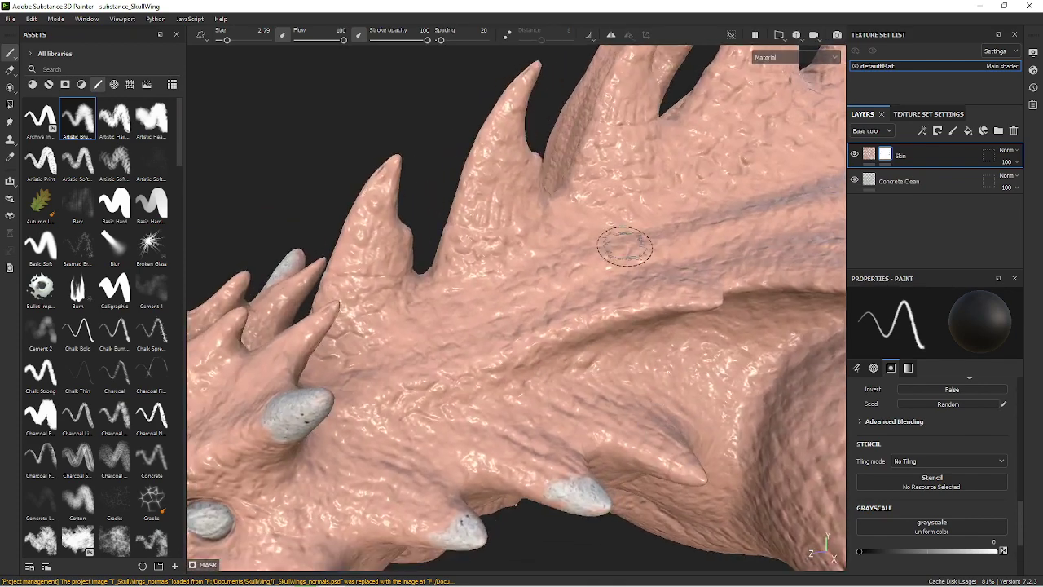
pyautogui.scroll(2, 566, 254)
pyautogui.keyDown('alt'); pyautogui.moveTo(565, 255); pyautogui.dragTo(578, 174); pyautogui.keyUp('alt')
pyautogui.moveTo(363, 175)
pyautogui.mouseDown()
pyautogui.moveTo(334, 245)
pyautogui.moveTo(375, 179)
pyautogui.moveTo(363, 220)
pyautogui.moveTo(383, 245)
pyautogui.moveTo(339, 252)
pyautogui.moveTo(326, 277)
pyautogui.moveTo(342, 187)
pyautogui.moveTo(383, 244)
pyautogui.moveTo(375, 232)
pyautogui.mouseUp()
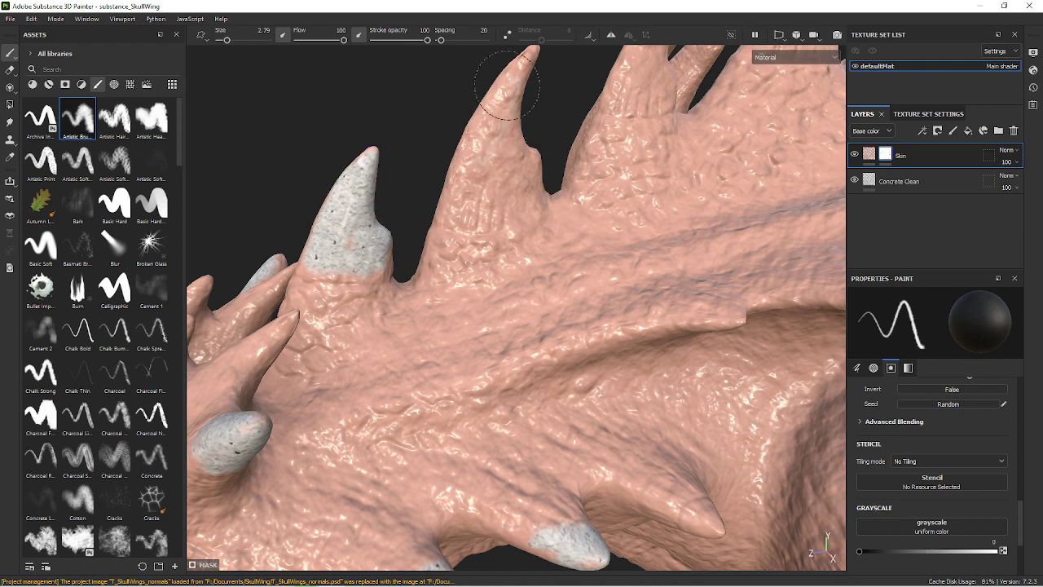
pyautogui.moveTo(515, 81)
pyautogui.mouseDown()
pyautogui.moveTo(469, 208)
pyautogui.moveTo(505, 155)
pyautogui.moveTo(466, 209)
pyautogui.moveTo(540, 159)
pyautogui.moveTo(521, 212)
pyautogui.moveTo(520, 130)
pyautogui.moveTo(488, 123)
pyautogui.moveTo(444, 192)
pyautogui.moveTo(497, 146)
pyautogui.moveTo(513, 163)
pyautogui.moveTo(347, 47)
pyautogui.moveTo(686, 303)
pyautogui.mouseUp()
pyautogui.scroll(-5, 348, 47)
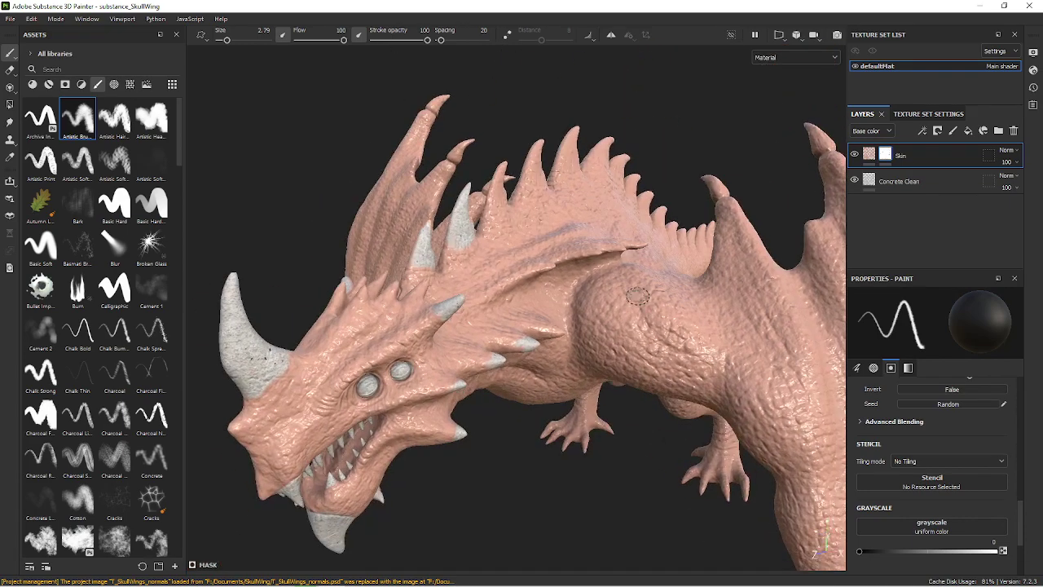
# Lower the Skin fill material's Height Range from 0.1 to 0.05, then reselect the mask.
pyautogui.scroll(3, 687, 303)
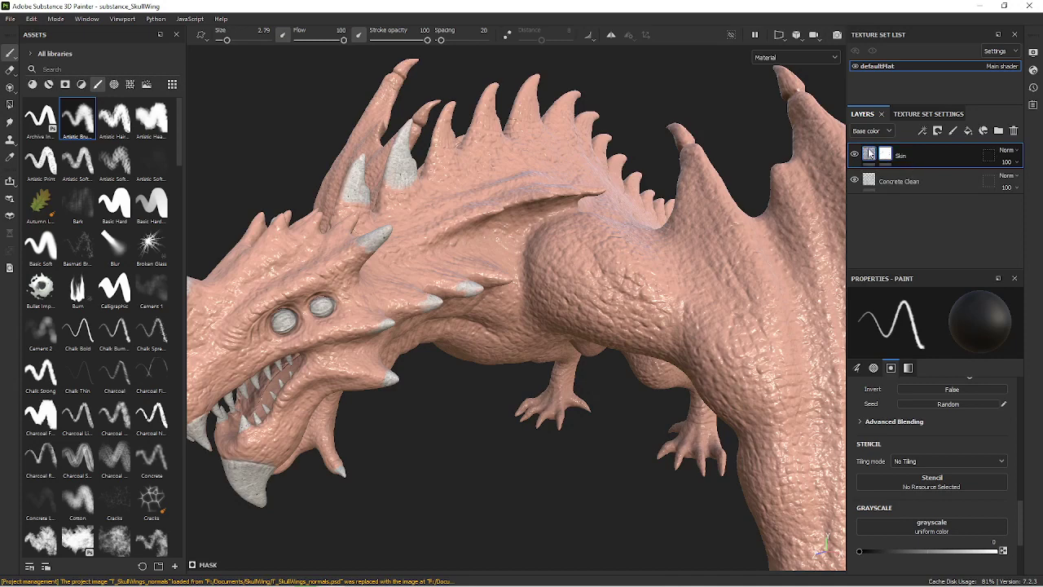
pyautogui.click(869, 155)
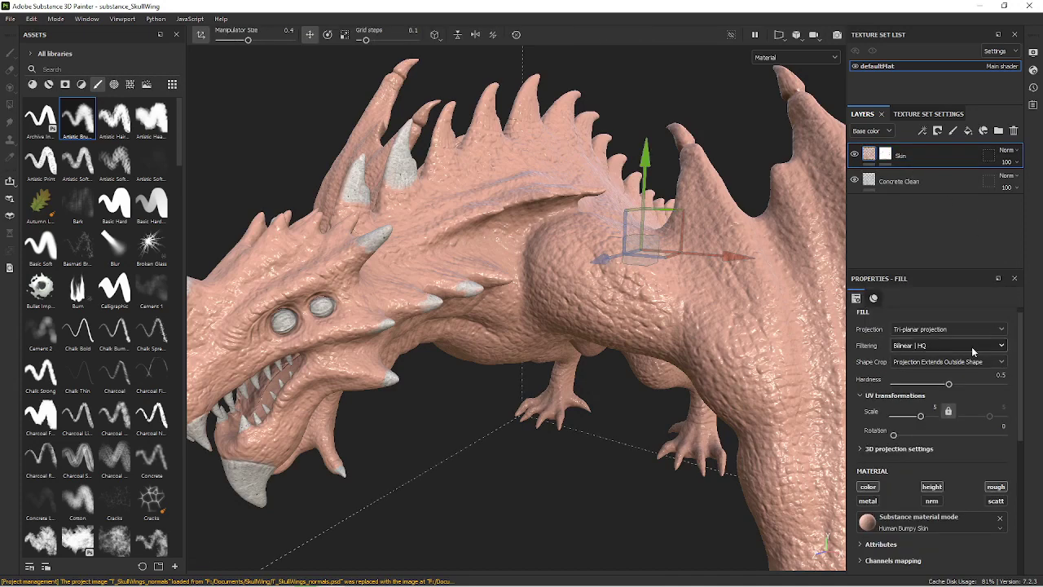
pyautogui.scroll(-3, 941, 420)
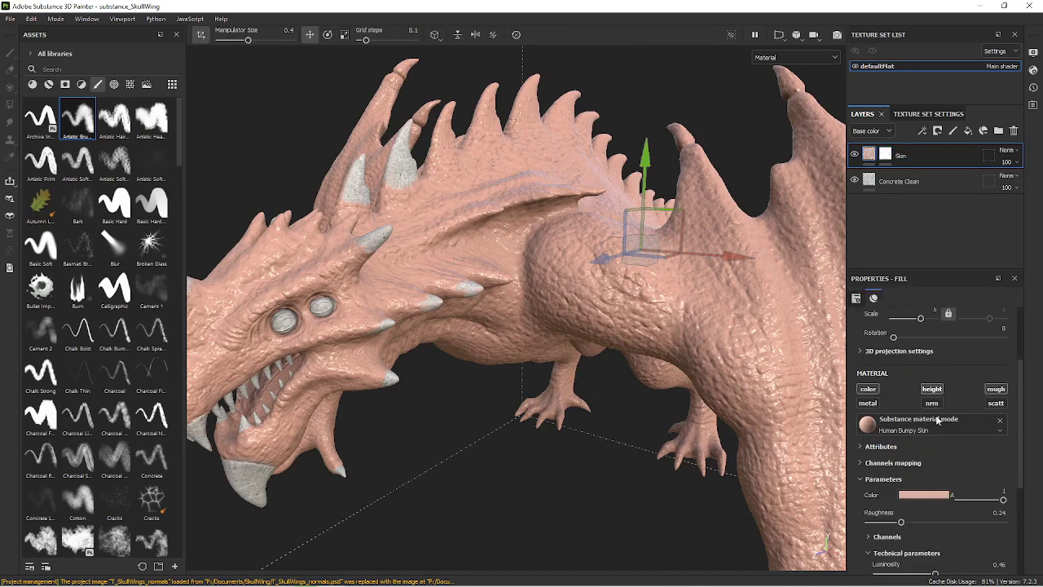
pyautogui.scroll(-2, 939, 430)
pyautogui.scroll(-1, 938, 430)
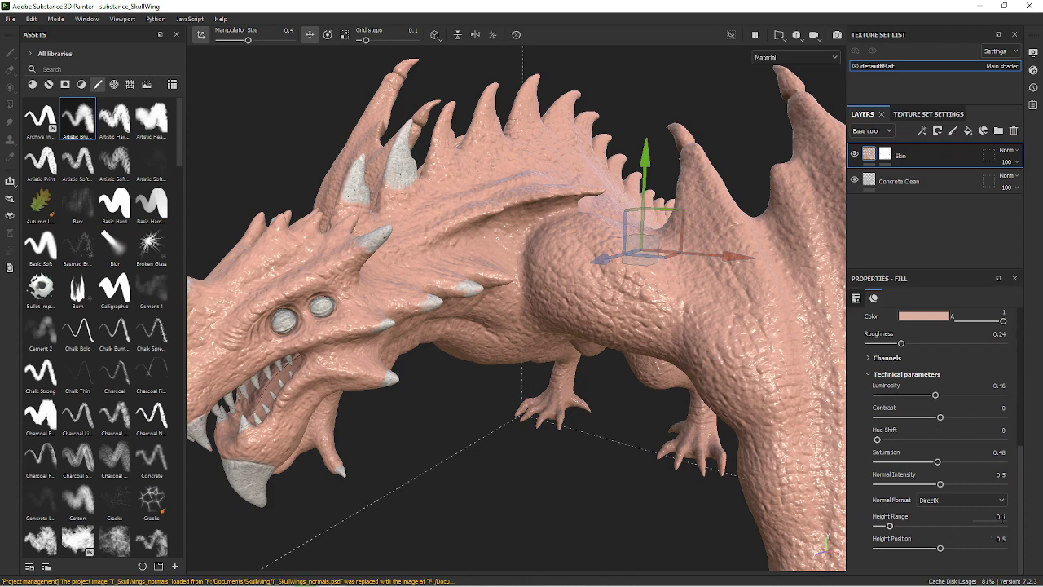
pyautogui.moveTo(1001, 517); pyautogui.dragTo(1023, 519)
pyautogui.write('0.05')
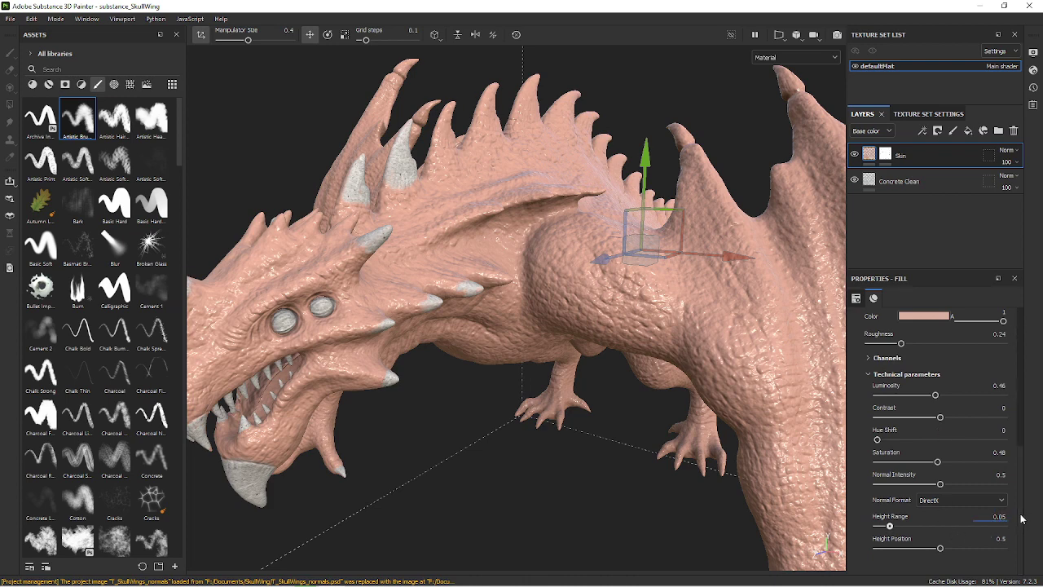
pyautogui.press('Return')
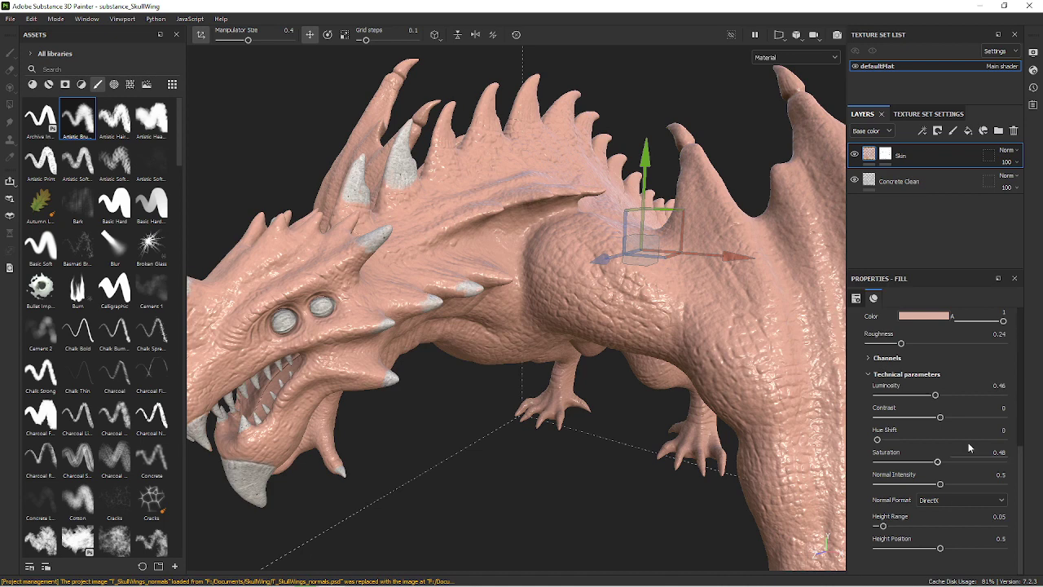
pyautogui.click(885, 155)
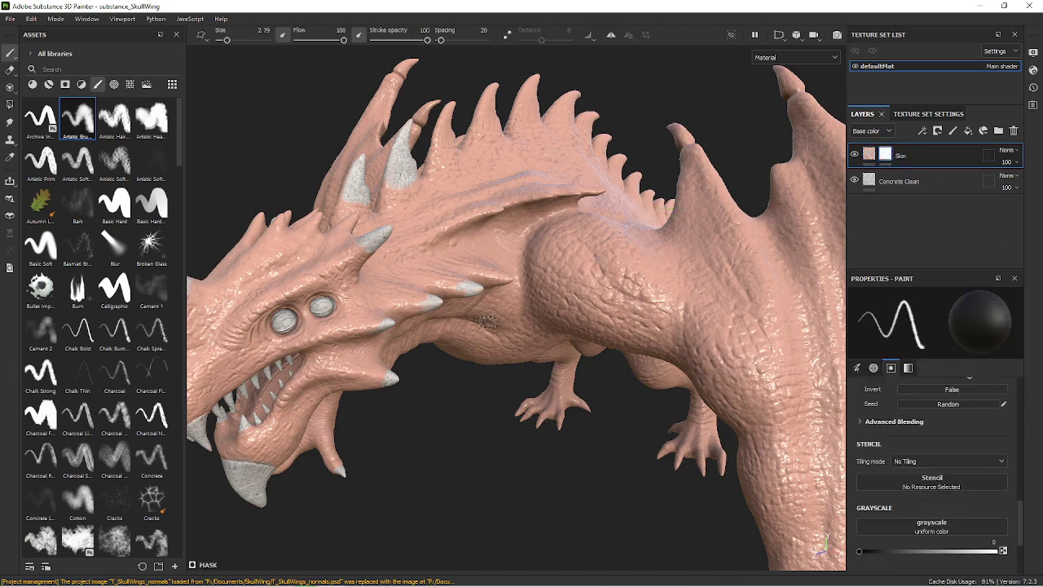
# Paint concrete over the back spines behind the head, covering the third spine down to its base.
pyautogui.scroll(5, 485, 240)
pyautogui.keyDown('alt'); pyautogui.moveTo(475, 440); pyautogui.dragTo(462, 299); pyautogui.keyUp('alt')
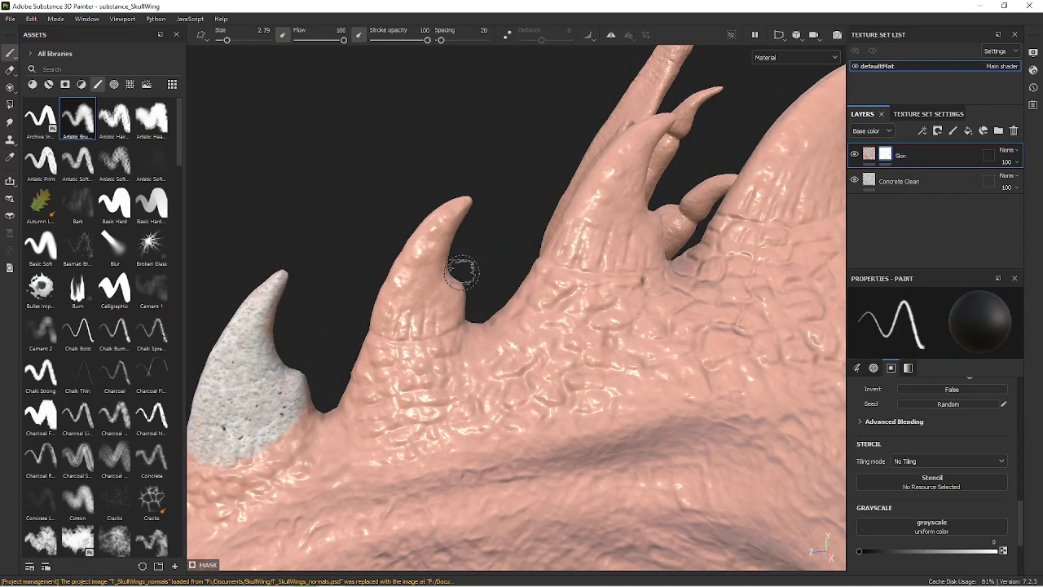
pyautogui.moveTo(440, 232)
pyautogui.mouseDown()
pyautogui.moveTo(411, 281)
pyautogui.moveTo(441, 314)
pyautogui.moveTo(445, 231)
pyautogui.moveTo(428, 319)
pyautogui.moveTo(411, 245)
pyautogui.moveTo(430, 232)
pyautogui.moveTo(428, 282)
pyautogui.mouseUp()
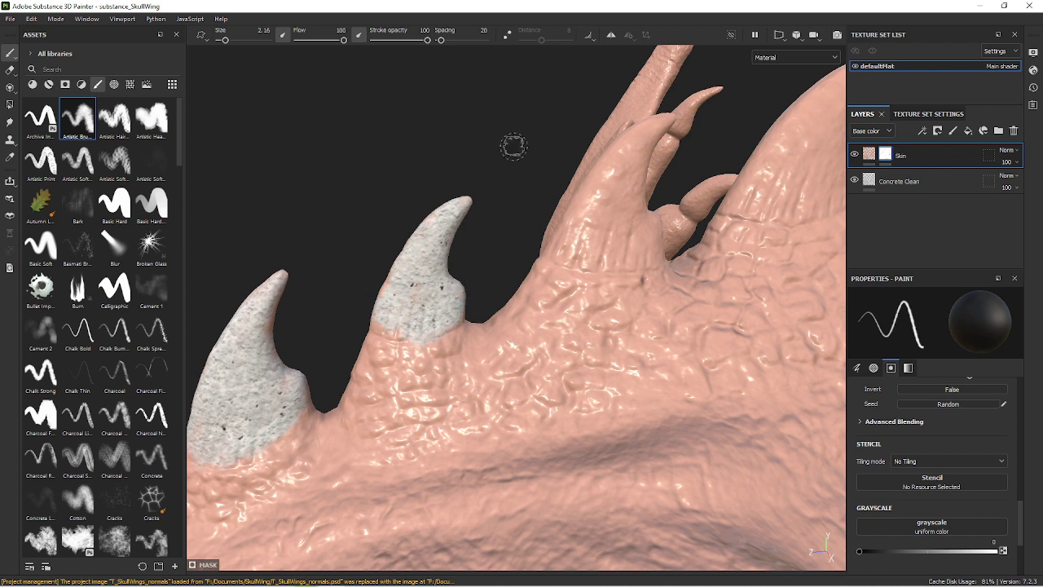
pyautogui.moveTo(617, 174)
pyautogui.mouseDown()
pyautogui.moveTo(628, 140)
pyautogui.moveTo(608, 201)
pyautogui.mouseUp()
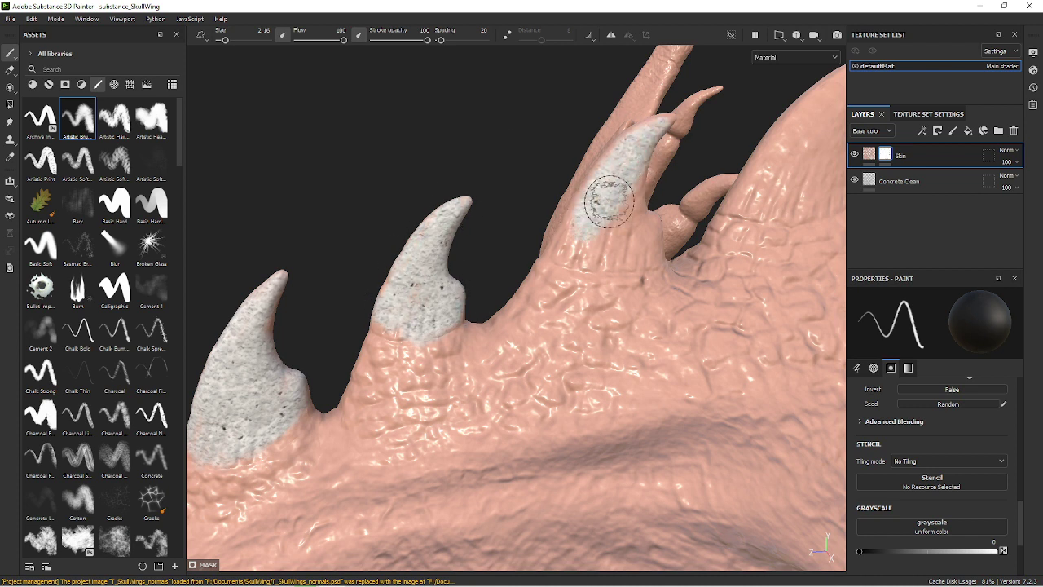
# Set the Concrete Clean fill's Concrete Color to a pale warm grey, about cac7b7.
pyautogui.click(939, 186)
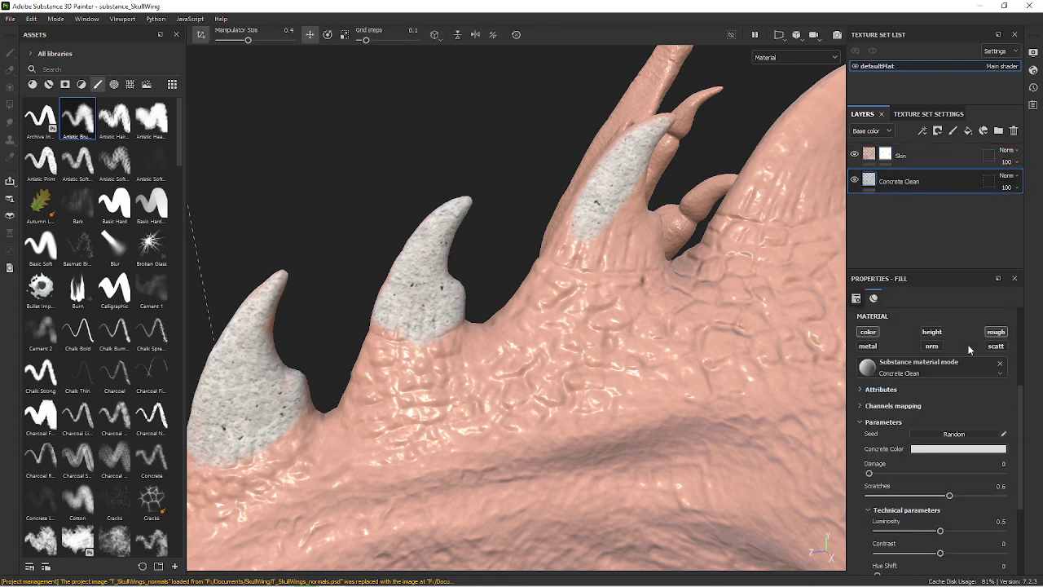
pyautogui.click(953, 455)
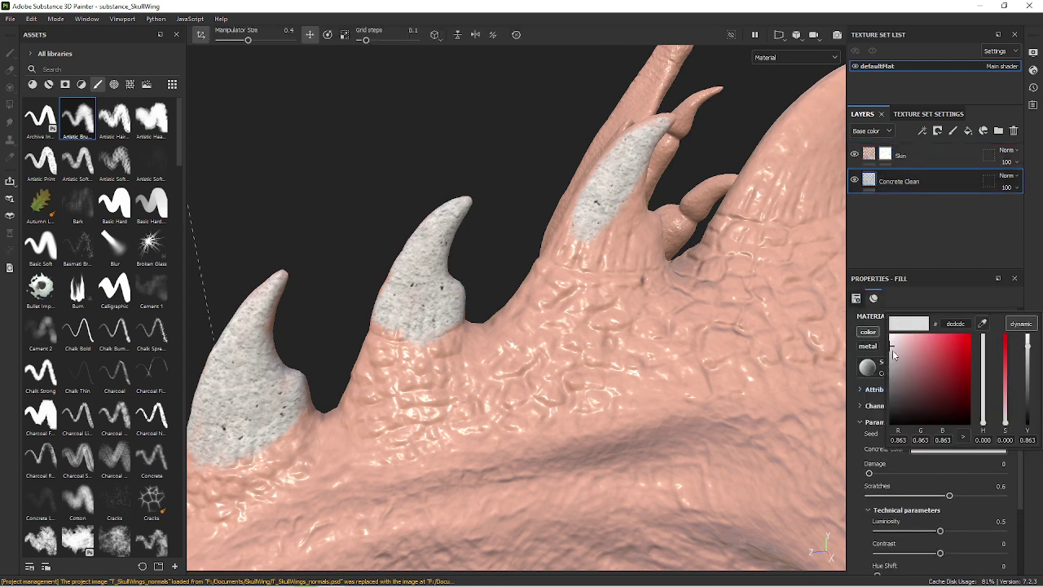
pyautogui.moveTo(892, 352); pyautogui.dragTo(914, 362)
pyautogui.click(1008, 395)
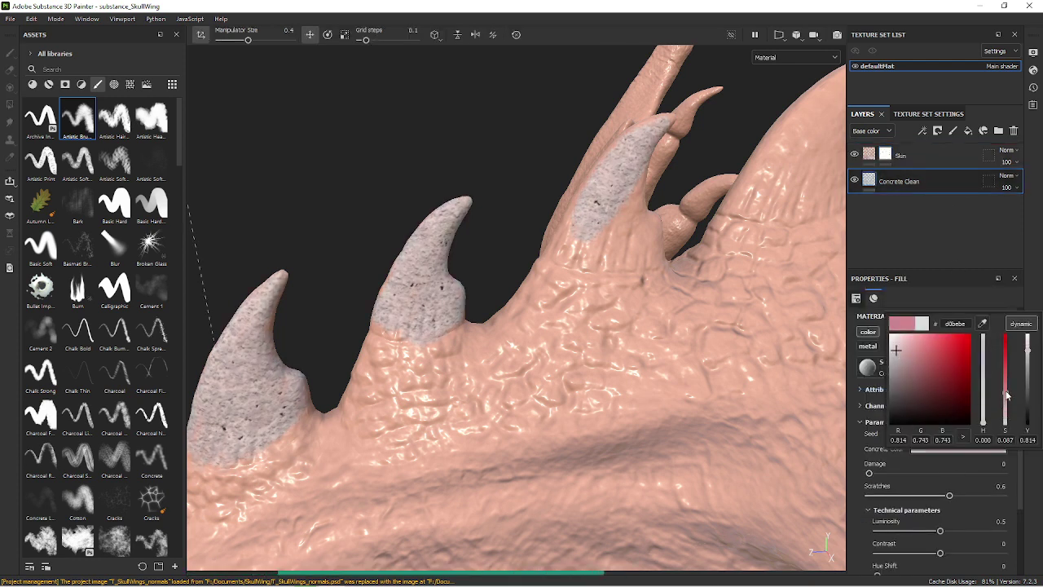
pyautogui.click(982, 408)
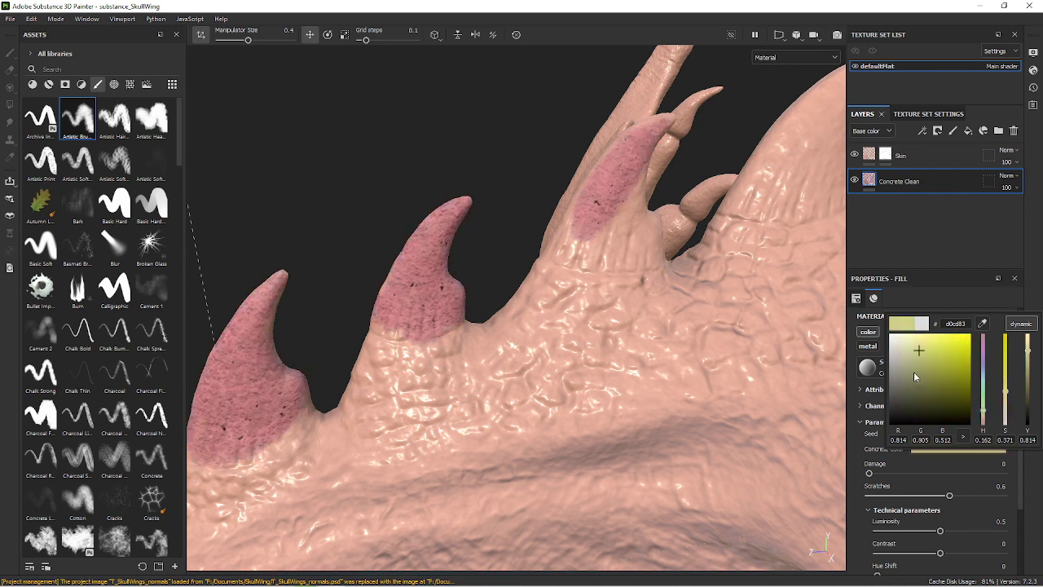
pyautogui.click(897, 353)
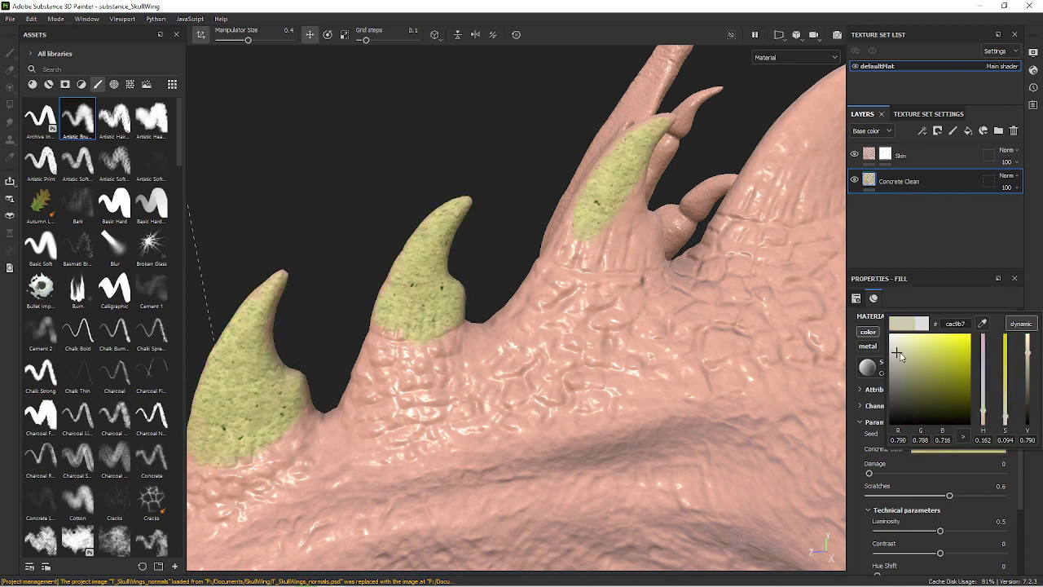
pyautogui.click(984, 419)
pyautogui.moveTo(983, 417); pyautogui.dragTo(983, 413)
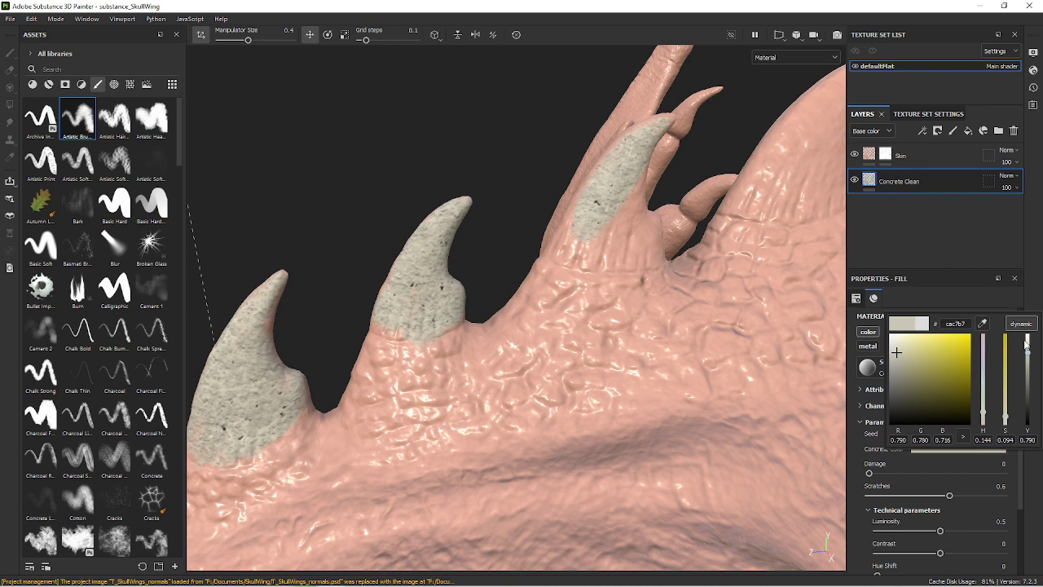
pyautogui.press('Escape')
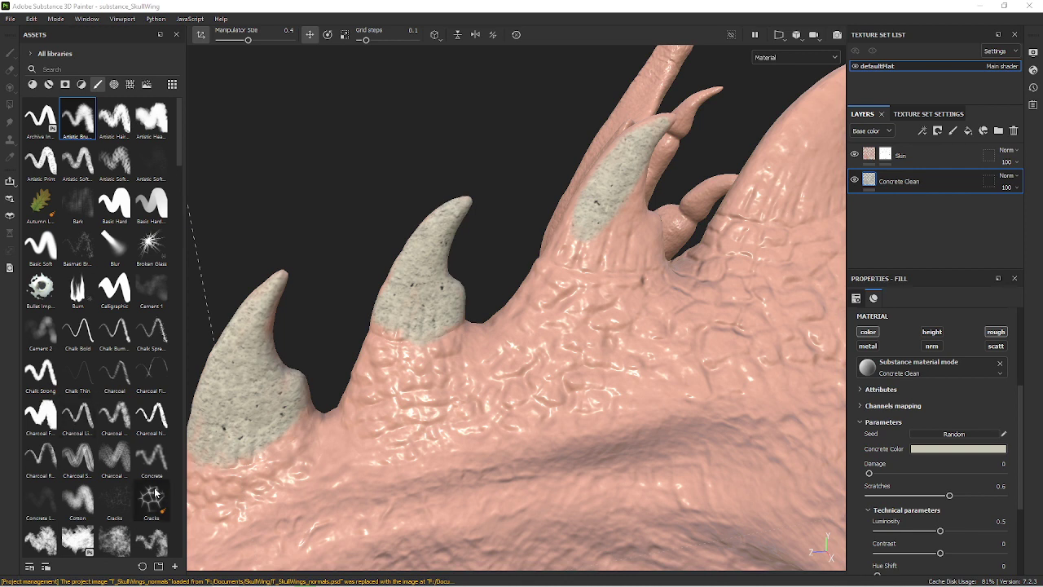
pyautogui.scroll(-3, 933, 505)
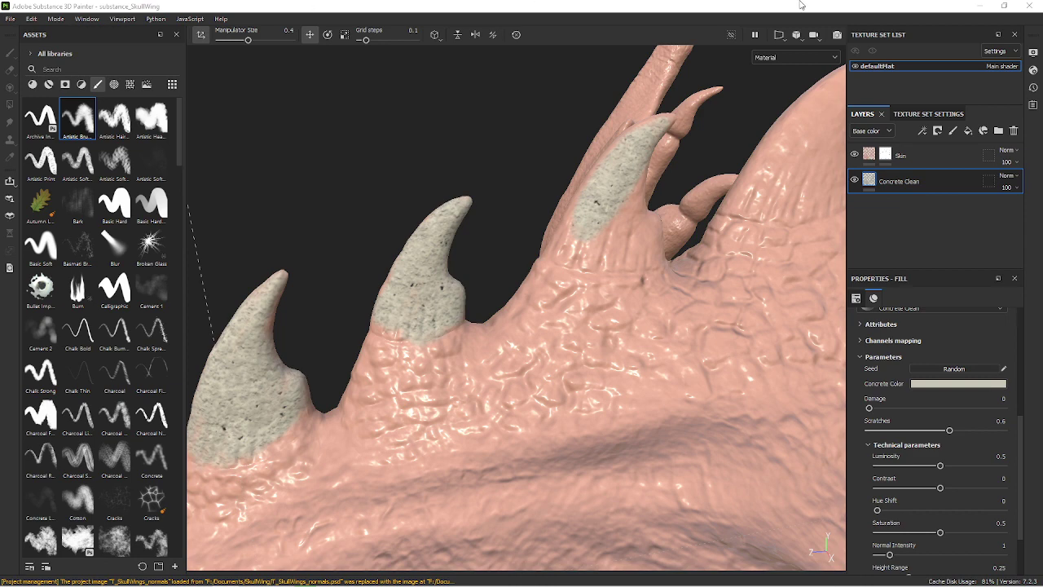
# Try painting the spike surface, then select the Skin layer's mask while orbiting around the spikes.
pyautogui.click(620, 231)
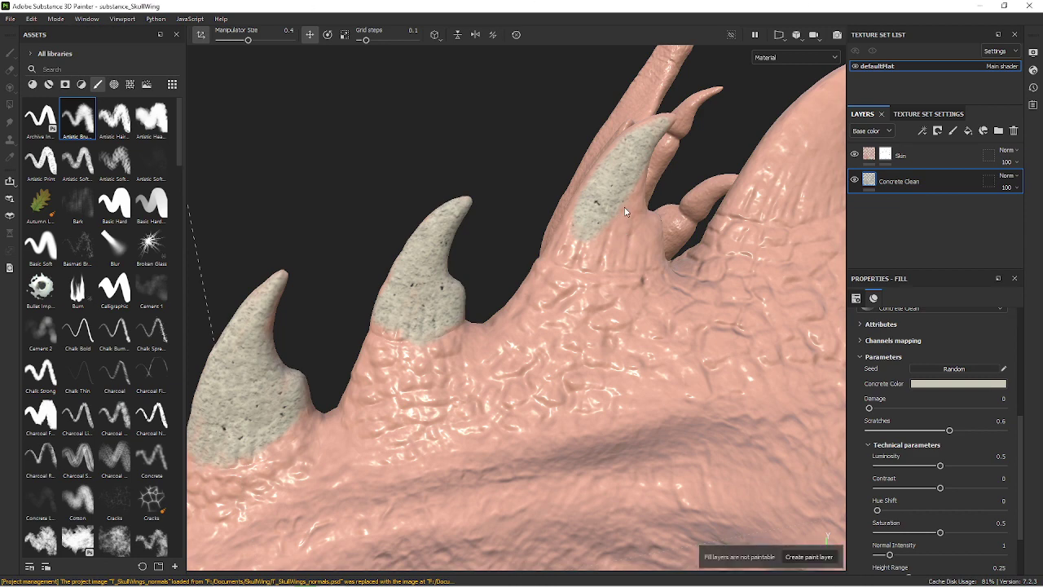
pyautogui.keyDown('alt'); pyautogui.moveTo(621, 318); pyautogui.dragTo(626, 245); pyautogui.keyUp('alt')
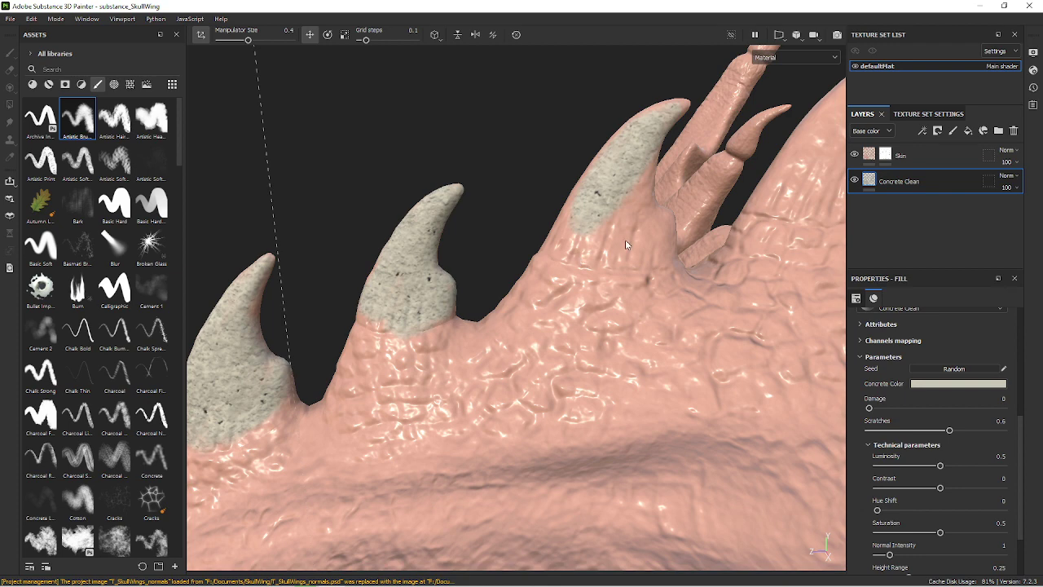
pyautogui.click(888, 153)
pyautogui.moveTo(601, 204)
pyautogui.keyDown('alt'); pyautogui.mouseDown()
pyautogui.moveTo(575, 194)
pyautogui.moveTo(662, 244)
pyautogui.moveTo(582, 221)
pyautogui.moveTo(658, 179)
pyautogui.moveTo(593, 233)
pyautogui.moveTo(624, 174)
pyautogui.moveTo(603, 161)
pyautogui.moveTo(674, 180)
pyautogui.mouseUp(); pyautogui.keyUp('alt')
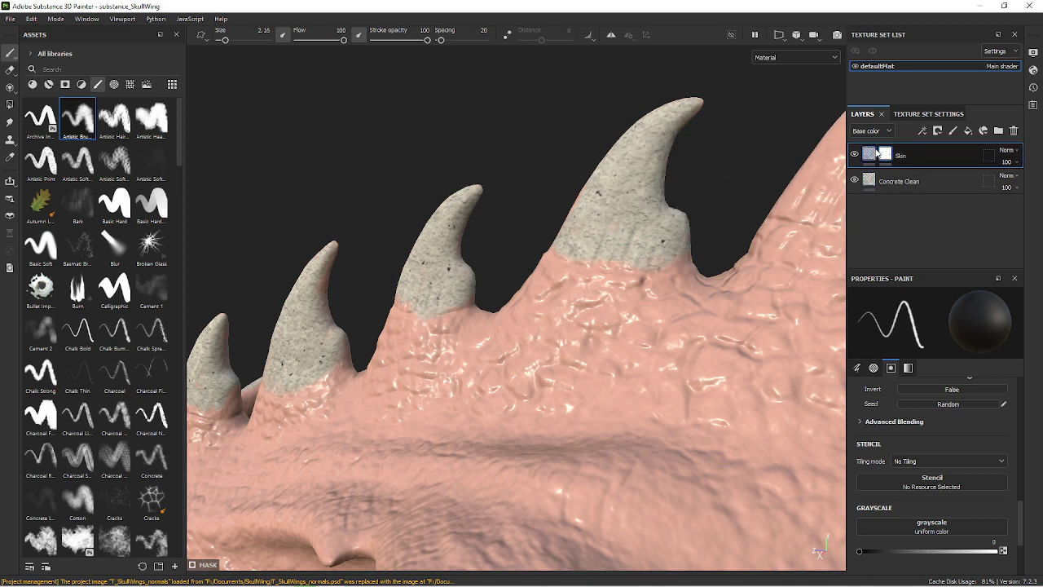
# Change the Skin fill colour to a darker greyish pink around b3a29b.
pyautogui.click(868, 154)
pyautogui.click(913, 438)
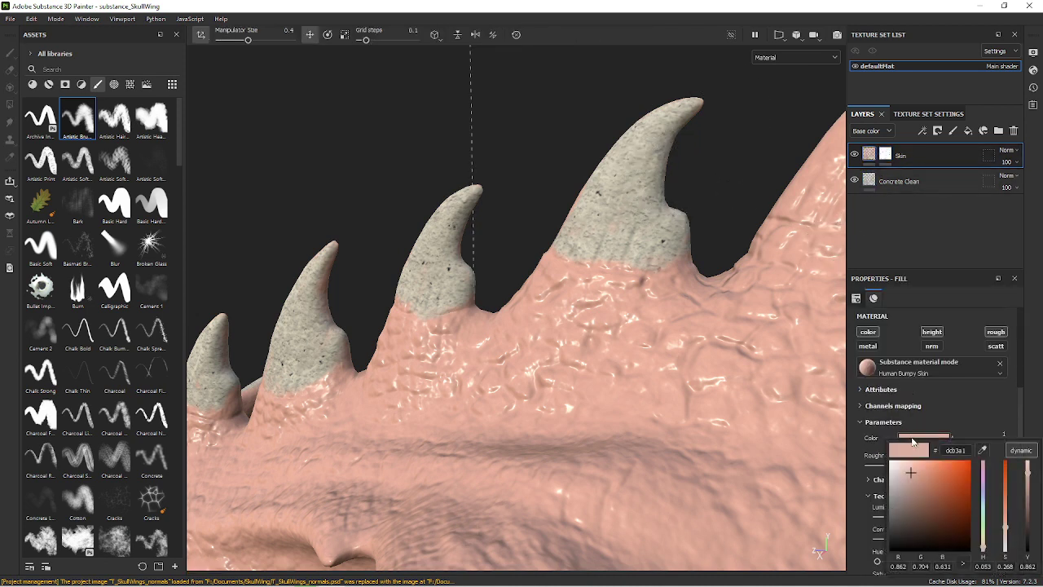
pyautogui.click(903, 478)
pyautogui.moveTo(903, 481); pyautogui.dragTo(903, 485)
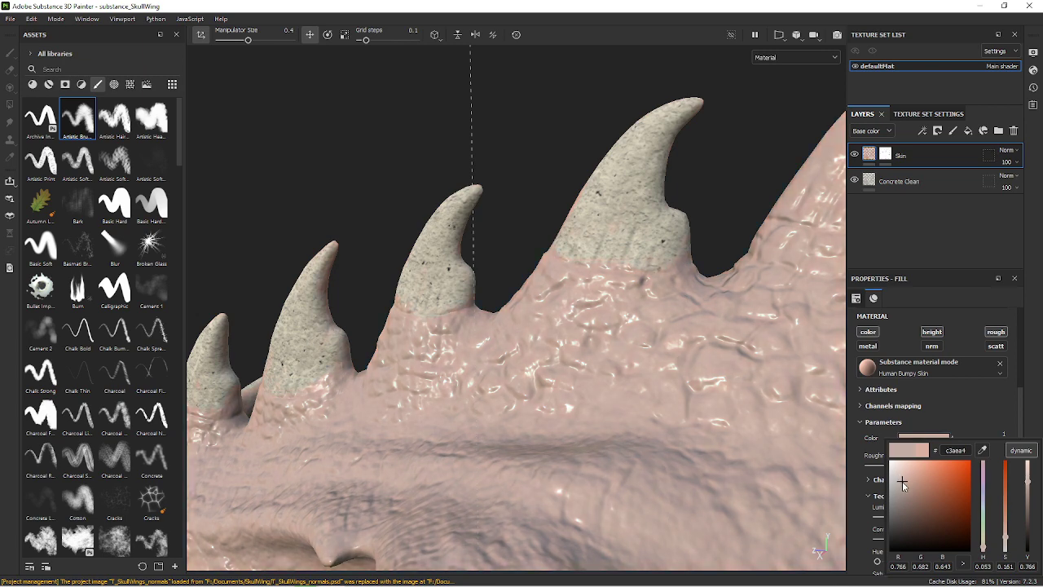
pyautogui.click(902, 490)
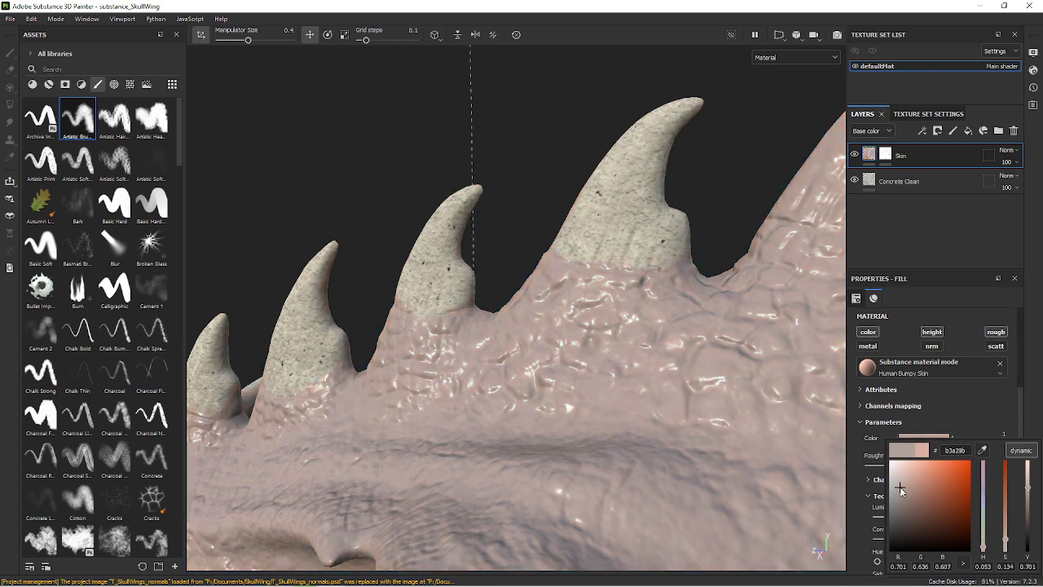
pyautogui.moveTo(628, 307)
pyautogui.keyDown('alt'); pyautogui.mouseDown()
pyautogui.moveTo(687, 283)
pyautogui.moveTo(676, 158)
pyautogui.moveTo(722, 144)
pyautogui.moveTo(675, 171)
pyautogui.moveTo(655, 163)
pyautogui.moveTo(656, 245)
pyautogui.mouseUp(); pyautogui.keyUp('alt')
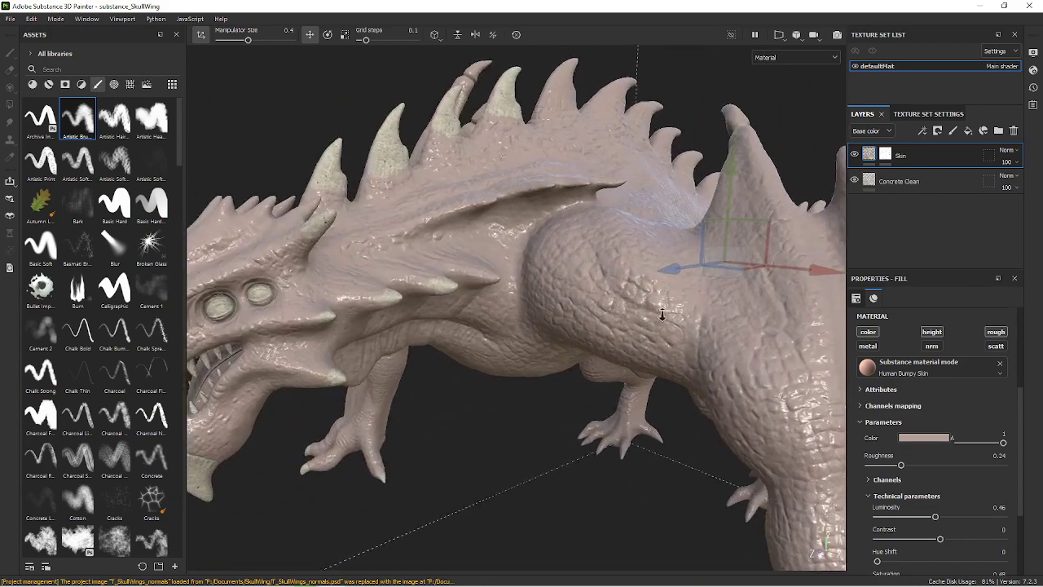
# Set the Skin layer's Color strength to 1 and its Roughness to 0.48, checking the sheen.
pyautogui.keyDown('alt'); pyautogui.moveTo(656, 245); pyautogui.dragTo(649, 339, button='right'); pyautogui.keyUp('alt')
pyautogui.keyDown('alt'); pyautogui.moveTo(649, 339); pyautogui.dragTo(825, 346); pyautogui.keyUp('alt')
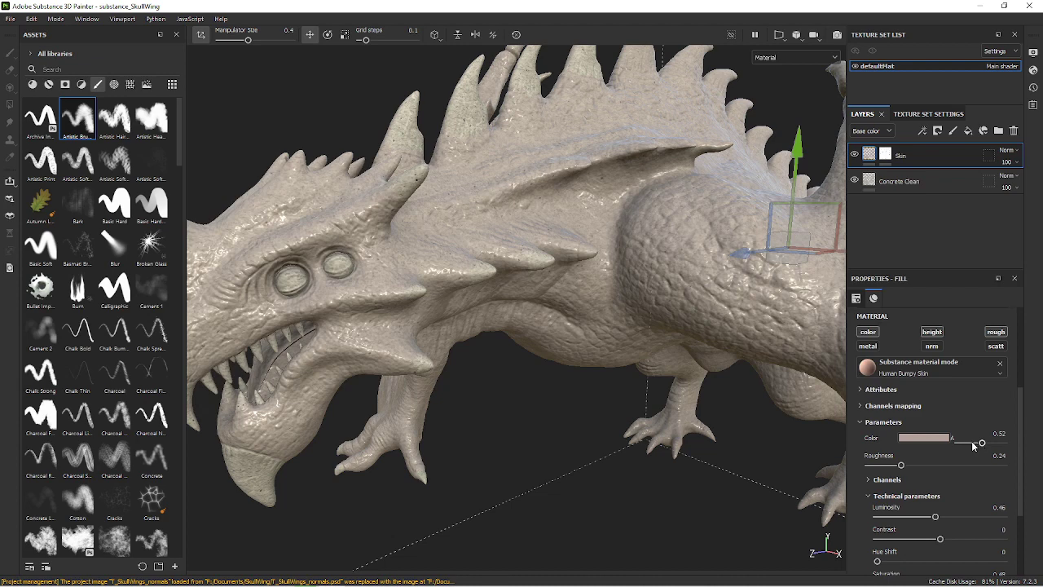
pyautogui.moveTo(982, 444); pyautogui.dragTo(1040, 458)
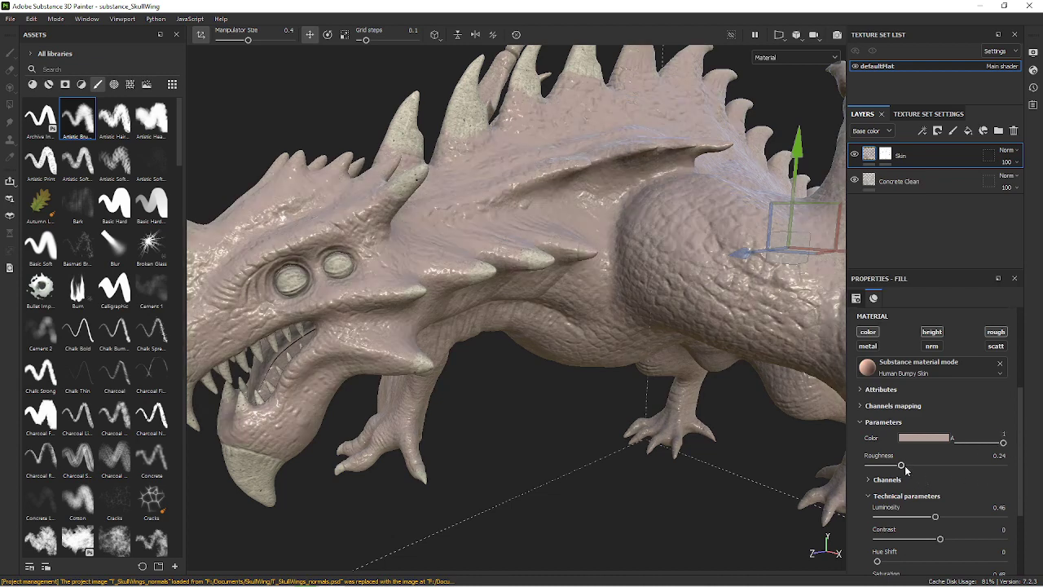
pyautogui.moveTo(918, 469); pyautogui.dragTo(927, 468)
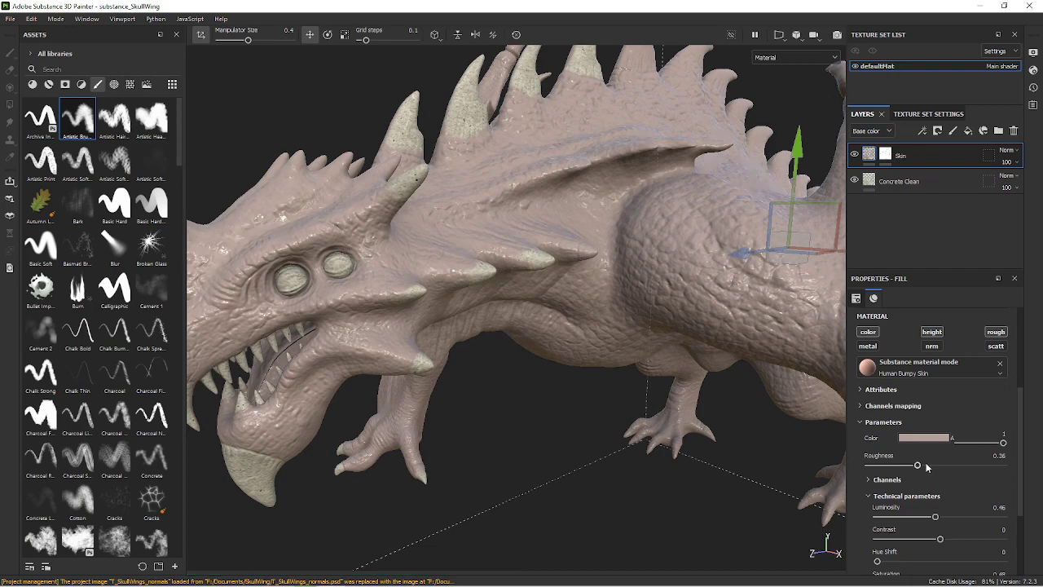
pyautogui.click(944, 464)
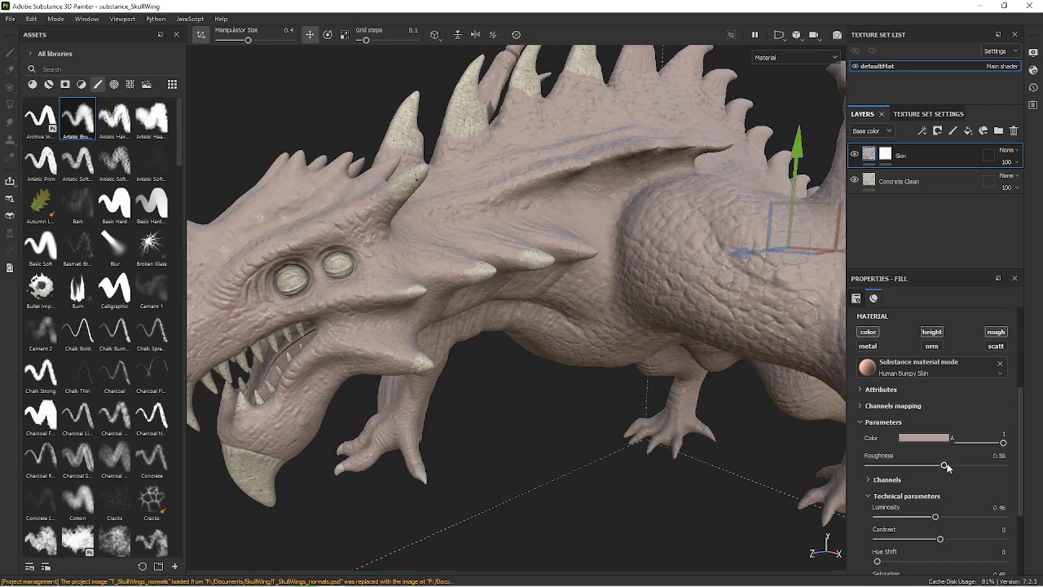
pyautogui.moveTo(568, 383)
pyautogui.keyDown('alt'); pyautogui.mouseDown()
pyautogui.moveTo(661, 366)
pyautogui.moveTo(630, 421)
pyautogui.mouseUp(); pyautogui.keyUp('alt')
pyautogui.moveTo(943, 463); pyautogui.dragTo(934, 465)
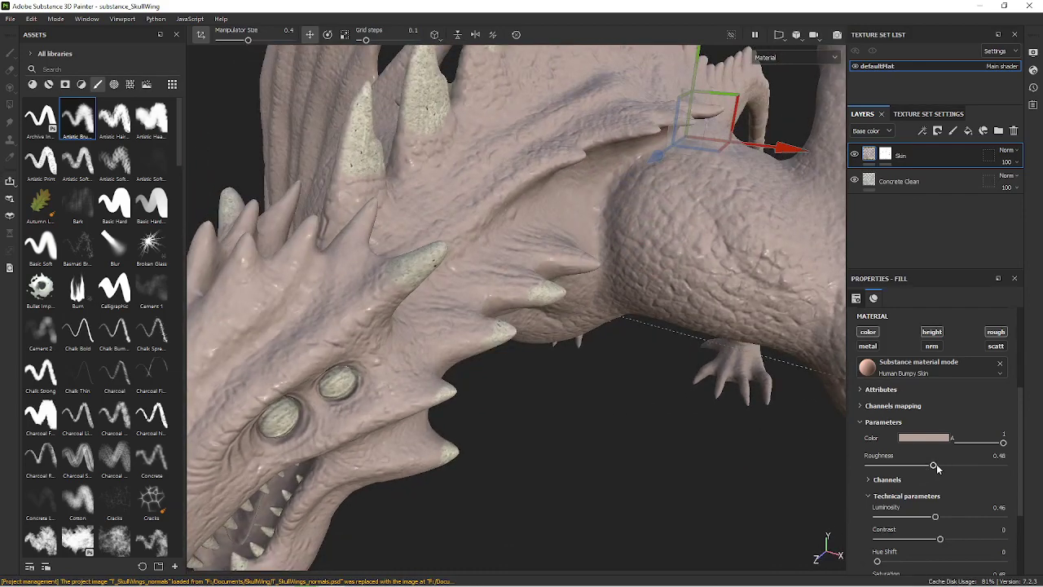
pyautogui.moveTo(558, 379)
pyautogui.keyDown('alt'); pyautogui.mouseDown()
pyautogui.moveTo(617, 449)
pyautogui.moveTo(625, 491)
pyautogui.moveTo(710, 423)
pyautogui.moveTo(567, 370)
pyautogui.moveTo(741, 398)
pyautogui.moveTo(731, 466)
pyautogui.mouseUp(); pyautogui.keyUp('alt')
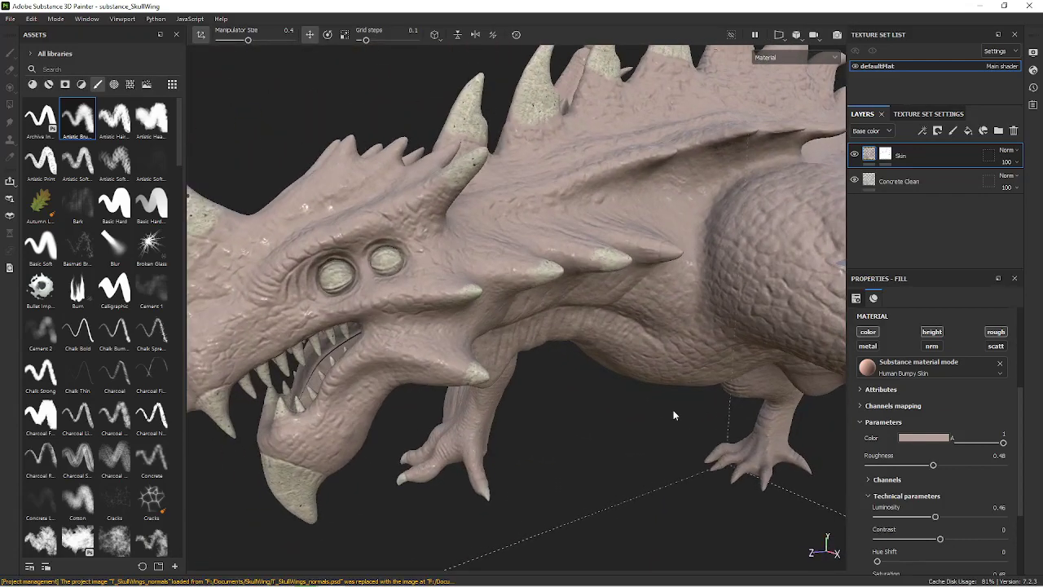
pyautogui.moveTo(661, 352)
pyautogui.keyDown('alt'); pyautogui.mouseDown()
pyautogui.moveTo(361, 367)
pyautogui.moveTo(452, 397)
pyautogui.moveTo(532, 443)
pyautogui.moveTo(668, 415)
pyautogui.moveTo(566, 508)
pyautogui.moveTo(615, 340)
pyautogui.mouseUp(); pyautogui.keyUp('alt')
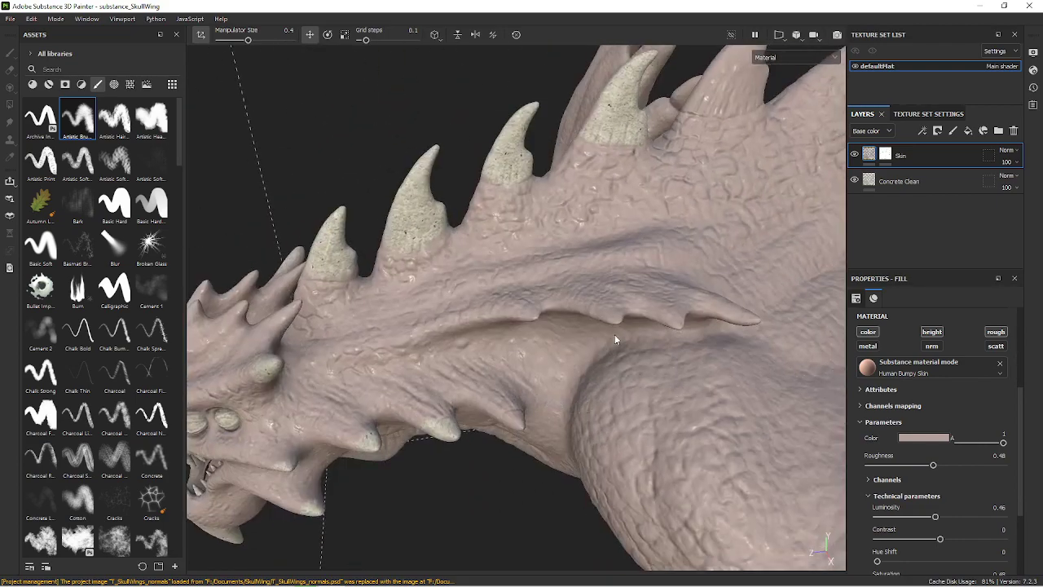
# Select the Skin layer's mask, switch to the brush and shrink it to 1.14.
pyautogui.click(885, 155)
pyautogui.press('1')
pyautogui.moveTo(484, 312)
pyautogui.keyDown('alt'); pyautogui.mouseDown()
pyautogui.moveTo(768, 198)
pyautogui.moveTo(675, 195)
pyautogui.moveTo(721, 230)
pyautogui.mouseUp(); pyautogui.keyUp('alt')
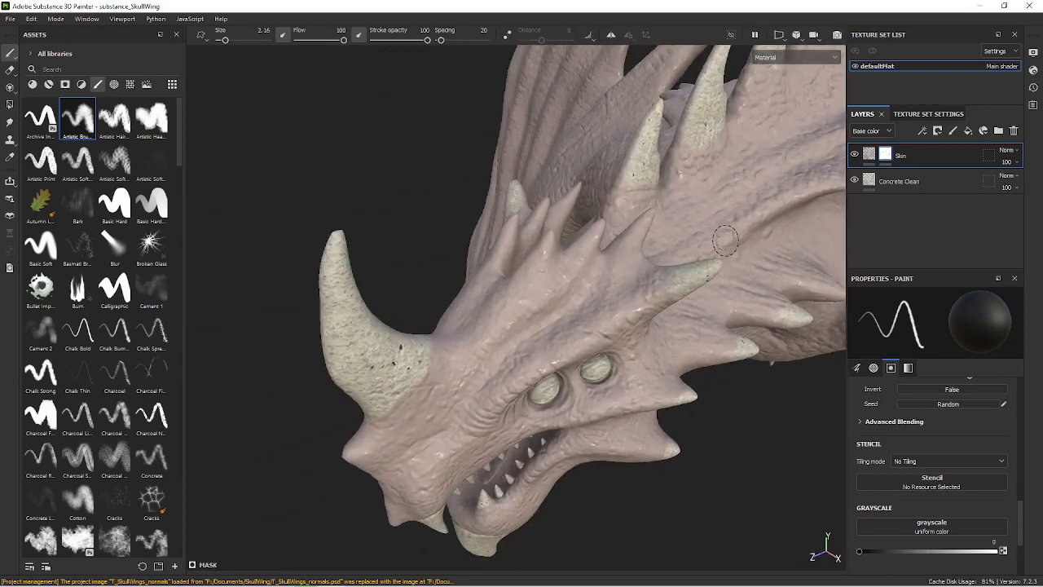
pyautogui.keyDown('alt'); pyautogui.moveTo(728, 261); pyautogui.dragTo(733, 302, button='right'); pyautogui.keyUp('alt')
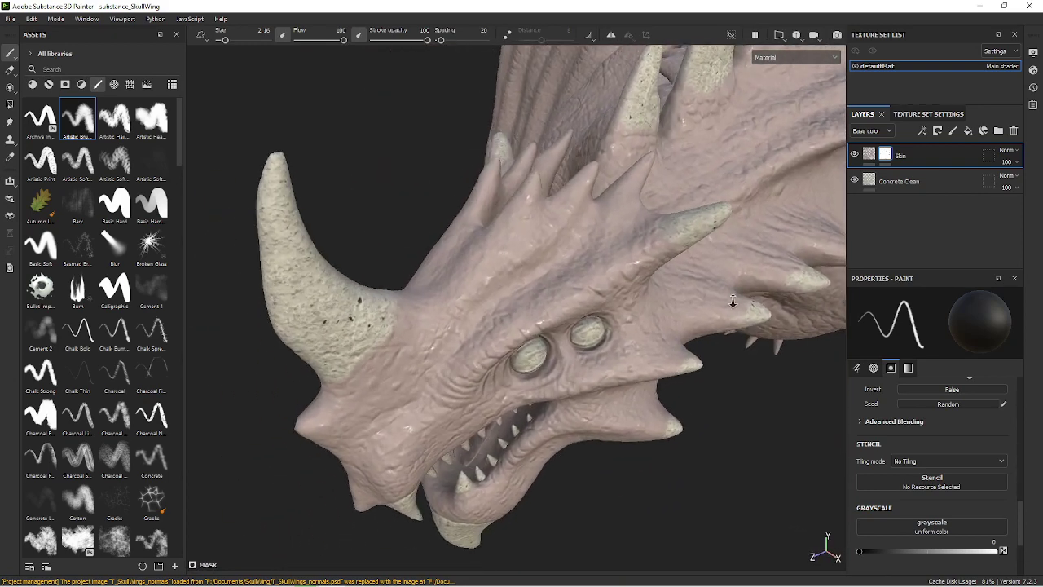
pyautogui.moveTo(733, 301)
pyautogui.keyDown('alt'); pyautogui.mouseDown()
pyautogui.moveTo(783, 361)
pyautogui.moveTo(605, 249)
pyautogui.mouseUp(); pyautogui.keyUp('alt')
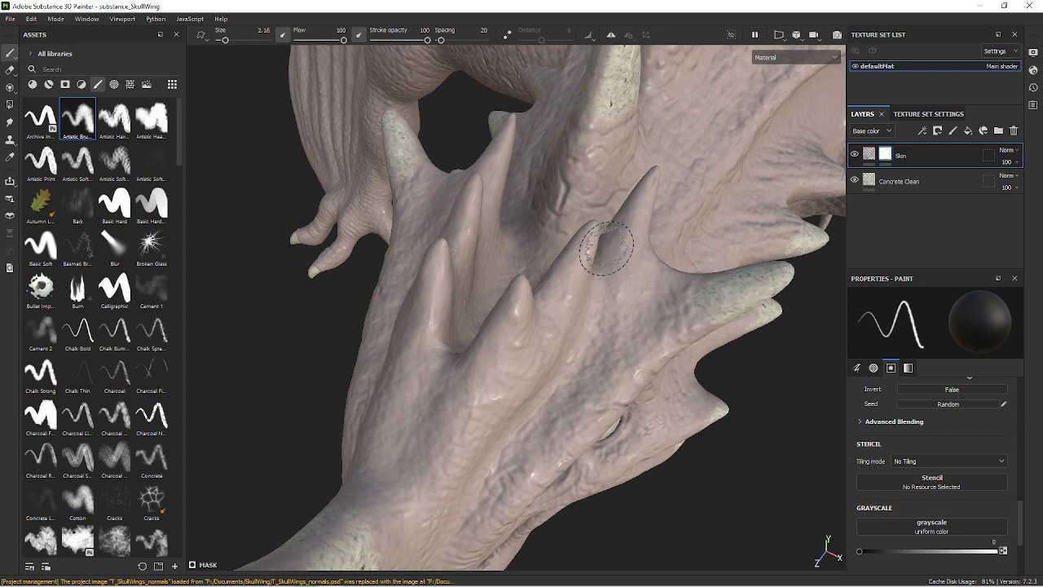
pyautogui.press('[')
pyautogui.press('[')
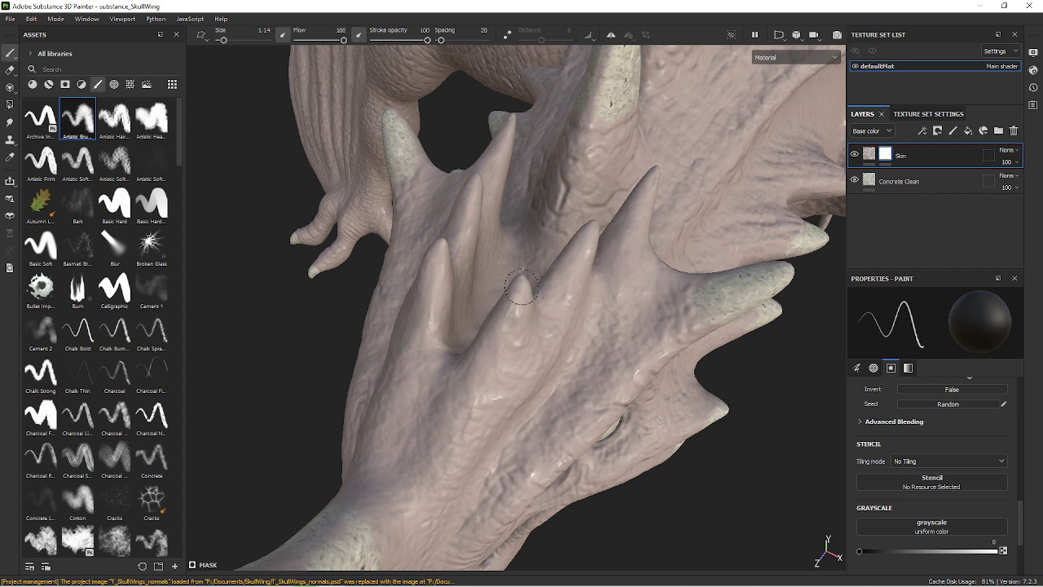
# Paint black on the mask over three back spike tips to reveal pale concrete.
pyautogui.moveTo(522, 287); pyautogui.dragTo(518, 306)
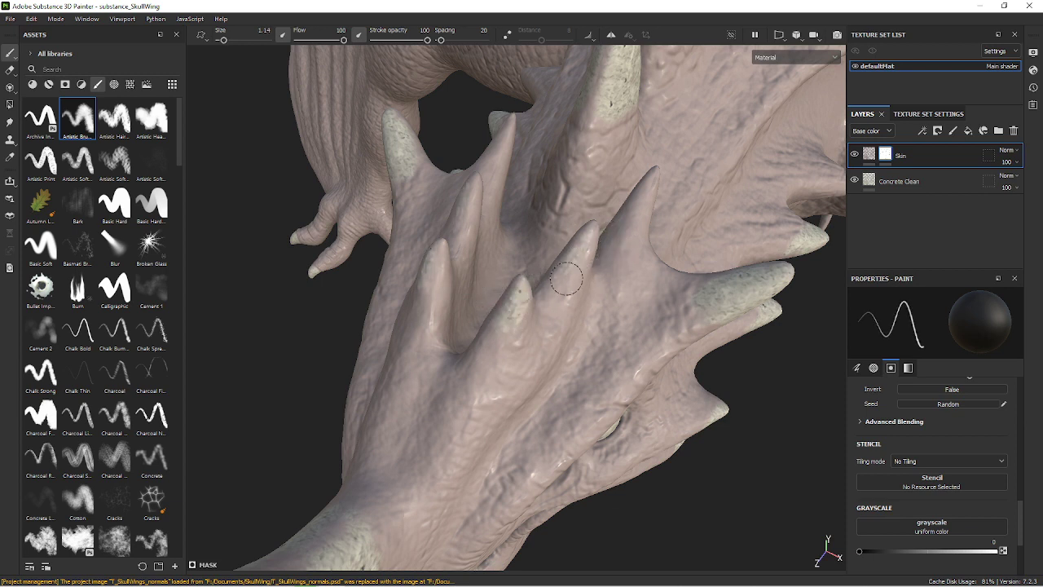
pyautogui.moveTo(567, 279); pyautogui.dragTo(591, 238)
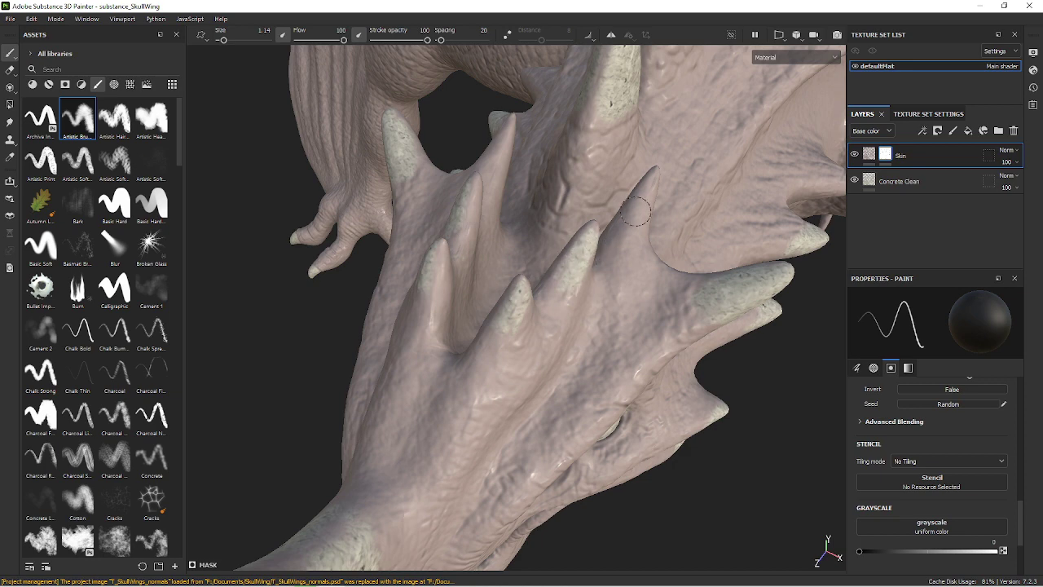
pyautogui.moveTo(636, 212)
pyautogui.mouseDown()
pyautogui.moveTo(643, 199)
pyautogui.moveTo(543, 218)
pyautogui.mouseUp()
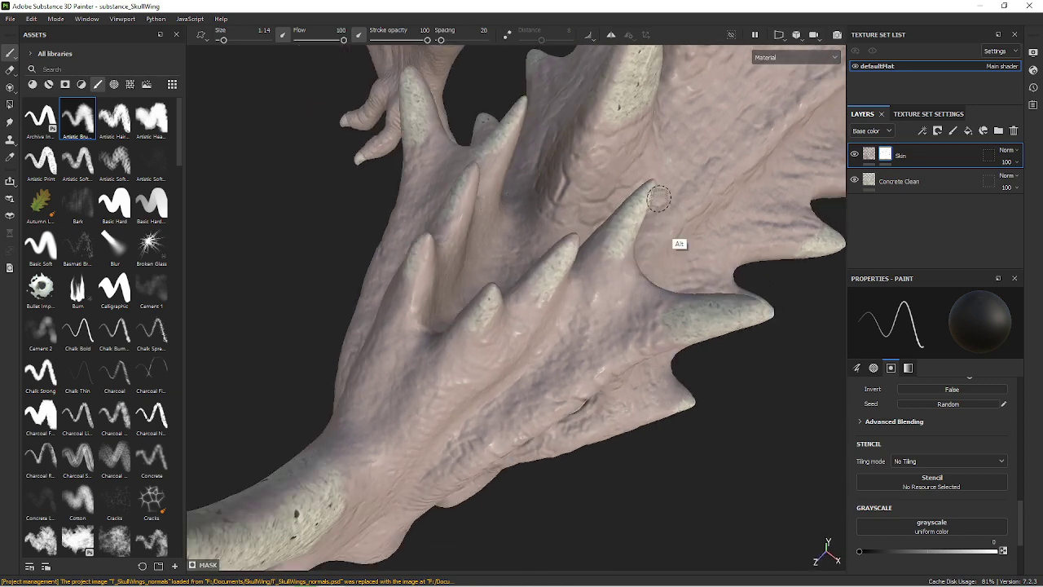
pyautogui.moveTo(659, 198)
pyautogui.keyDown('alt'); pyautogui.mouseDown()
pyautogui.moveTo(725, 216)
pyautogui.moveTo(819, 390)
pyautogui.mouseUp(); pyautogui.keyUp('alt')
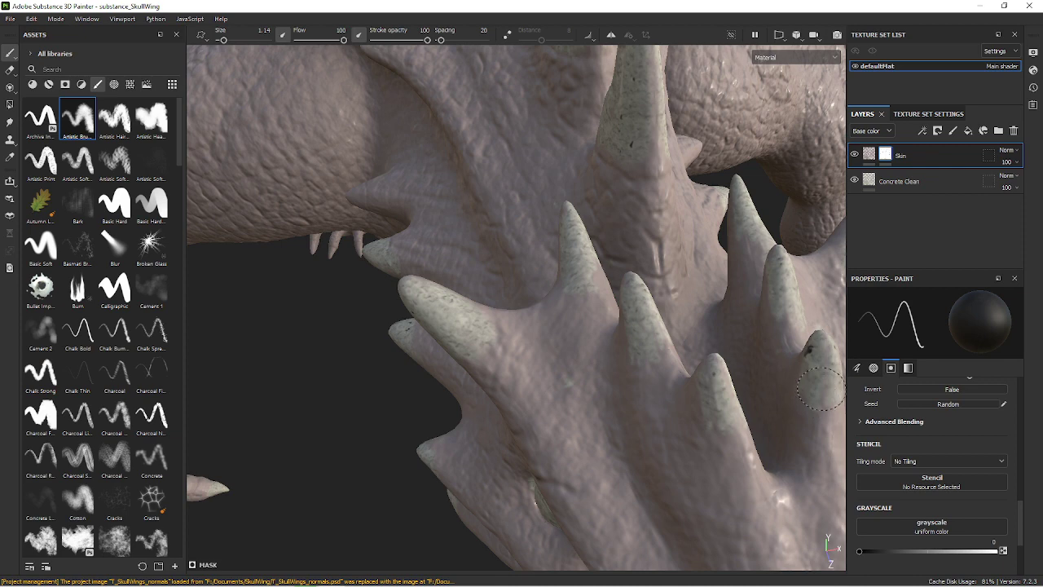
pyautogui.moveTo(827, 228)
pyautogui.keyDown('alt'); pyautogui.mouseDown()
pyautogui.moveTo(692, 238)
pyautogui.moveTo(518, 351)
pyautogui.mouseUp(); pyautogui.keyUp('alt')
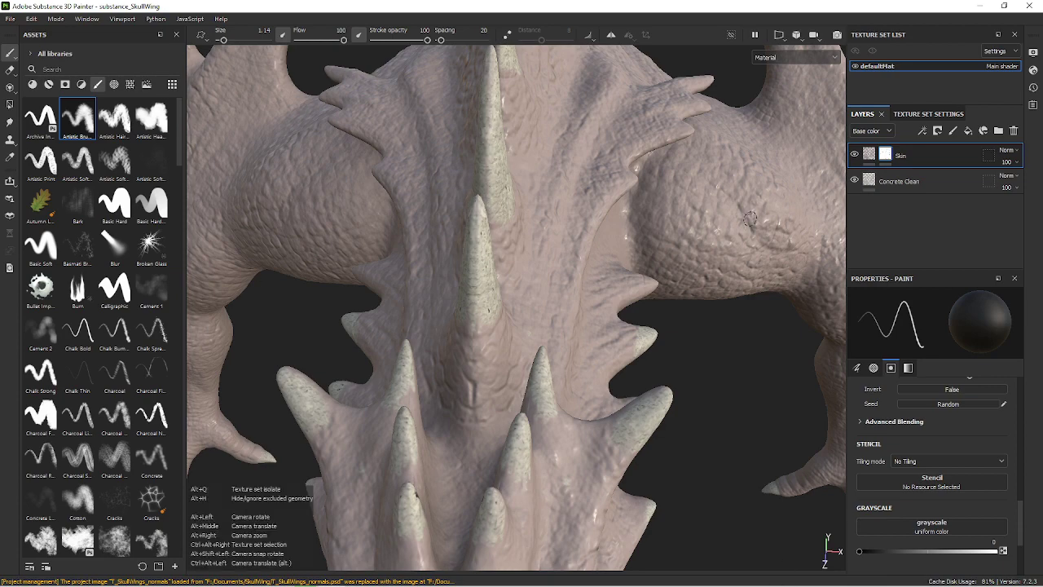
pyautogui.moveTo(604, 212)
pyautogui.keyDown('alt'); pyautogui.mouseDown()
pyautogui.moveTo(363, 149)
pyautogui.moveTo(668, 251)
pyautogui.moveTo(512, 478)
pyautogui.moveTo(714, 252)
pyautogui.mouseUp(); pyautogui.keyUp('alt')
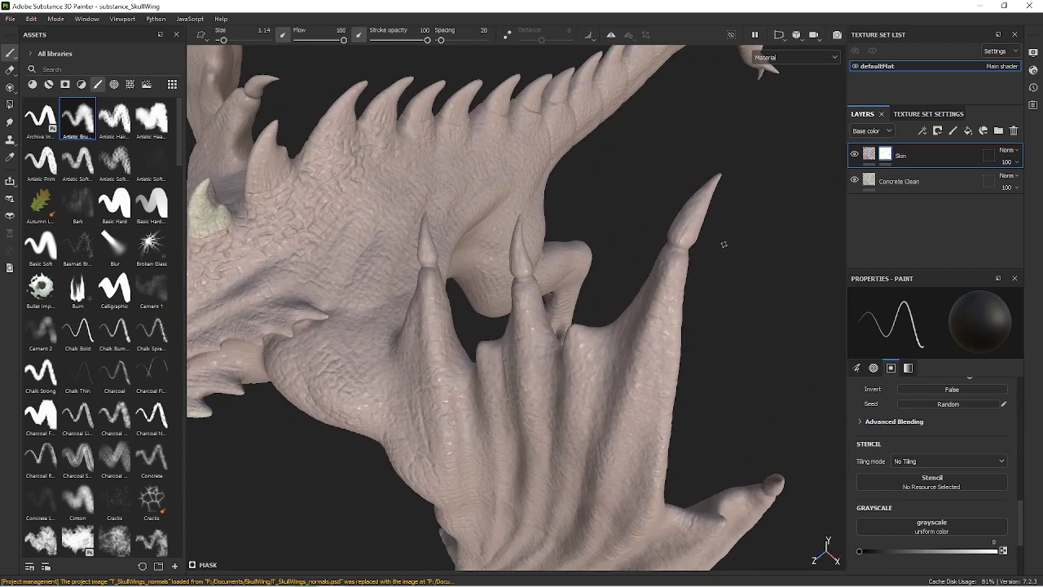
# Paint pale concrete onto the claw tips and the wing spike tips on the Skin mask.
pyautogui.moveTo(681, 222)
pyautogui.mouseDown()
pyautogui.moveTo(707, 189)
pyautogui.moveTo(689, 234)
pyautogui.moveTo(718, 182)
pyautogui.mouseUp()
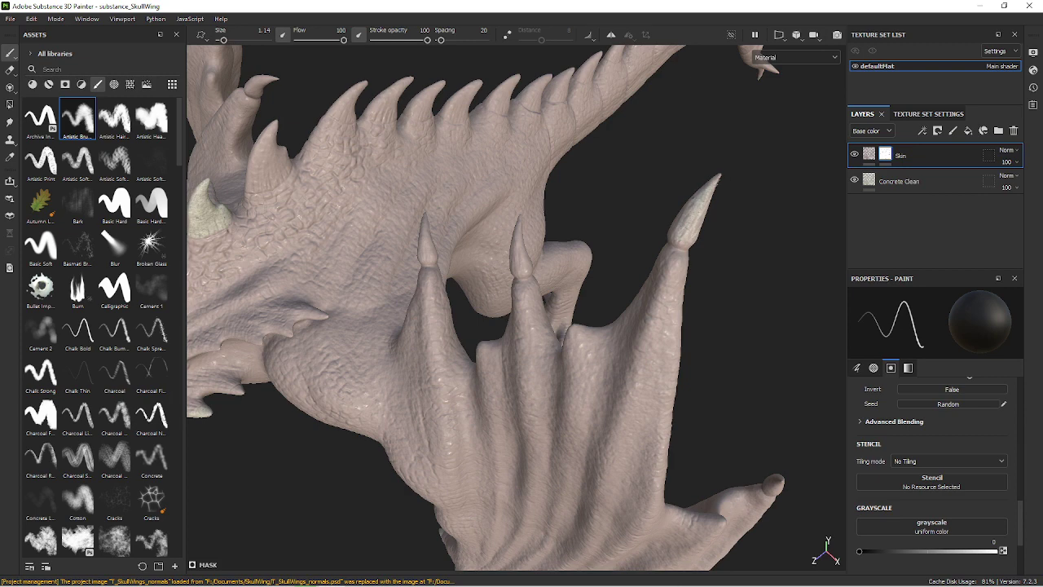
pyautogui.keyDown('ctrl'); pyautogui.moveTo(694, 204); pyautogui.dragTo(699, 204, button='right'); pyautogui.keyUp('ctrl')
pyautogui.moveTo(694, 205)
pyautogui.mouseDown()
pyautogui.moveTo(688, 241)
pyautogui.moveTo(757, 210)
pyautogui.moveTo(683, 226)
pyautogui.mouseUp()
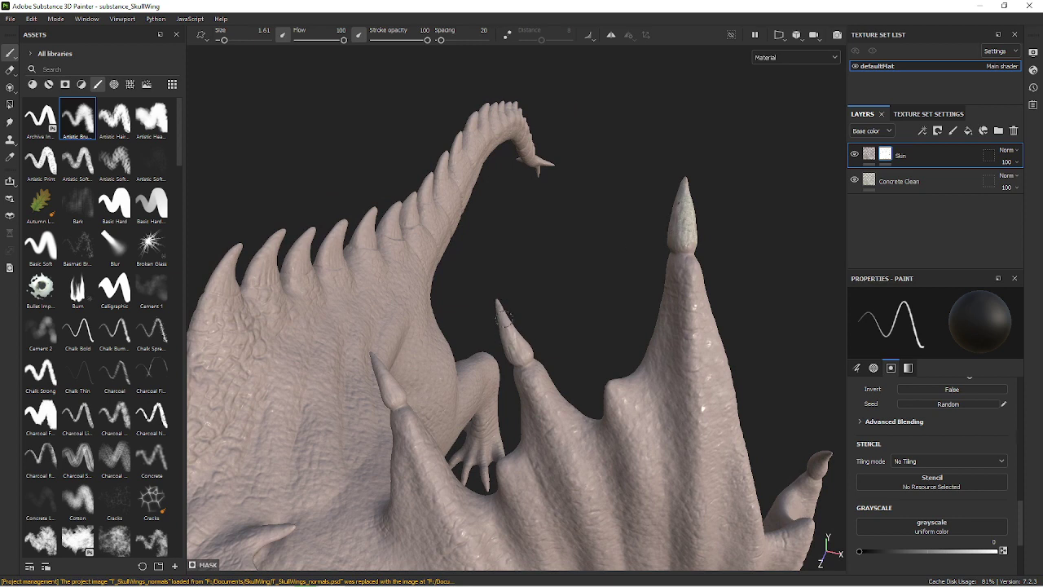
pyautogui.moveTo(505, 318); pyautogui.dragTo(519, 350)
pyautogui.moveTo(503, 322); pyautogui.dragTo(497, 305)
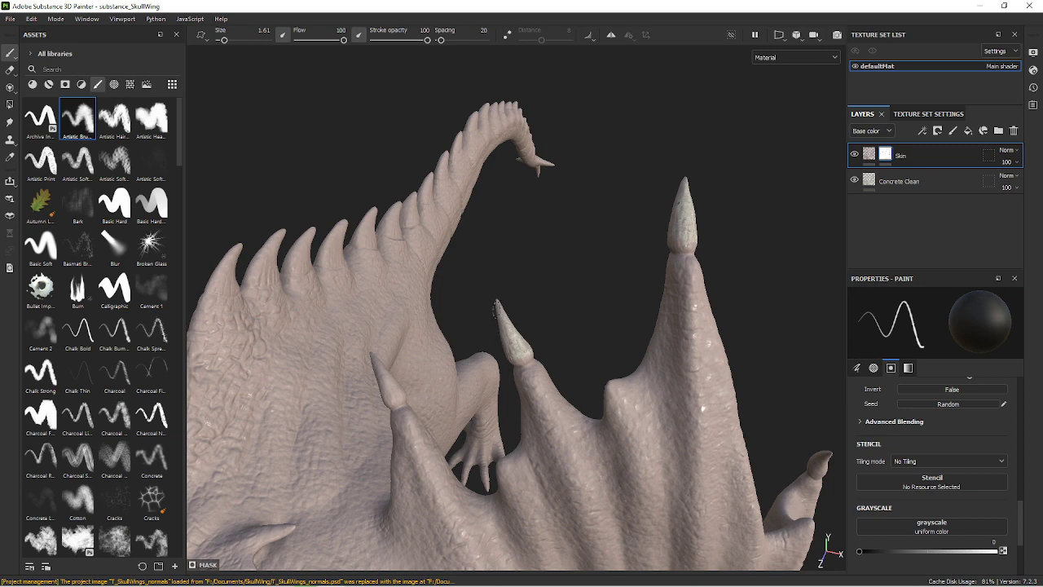
pyautogui.click(387, 383)
pyautogui.moveTo(432, 359)
pyautogui.keyDown('alt'); pyautogui.mouseDown()
pyautogui.moveTo(473, 327)
pyautogui.moveTo(544, 326)
pyautogui.moveTo(593, 51)
pyautogui.mouseUp(); pyautogui.keyUp('alt')
pyautogui.keyDown('alt'); pyautogui.moveTo(593, 51); pyautogui.dragTo(636, 356, button='right'); pyautogui.keyUp('alt')
pyautogui.moveTo(637, 355)
pyautogui.keyDown('alt'); pyautogui.mouseDown()
pyautogui.moveTo(682, 342)
pyautogui.moveTo(663, 361)
pyautogui.moveTo(546, 391)
pyautogui.mouseUp(); pyautogui.keyUp('alt')
pyautogui.moveTo(672, 285)
pyautogui.mouseDown()
pyautogui.moveTo(676, 260)
pyautogui.moveTo(628, 236)
pyautogui.moveTo(689, 277)
pyautogui.moveTo(661, 285)
pyautogui.moveTo(711, 294)
pyautogui.moveTo(702, 326)
pyautogui.moveTo(713, 309)
pyautogui.moveTo(664, 308)
pyautogui.mouseUp()
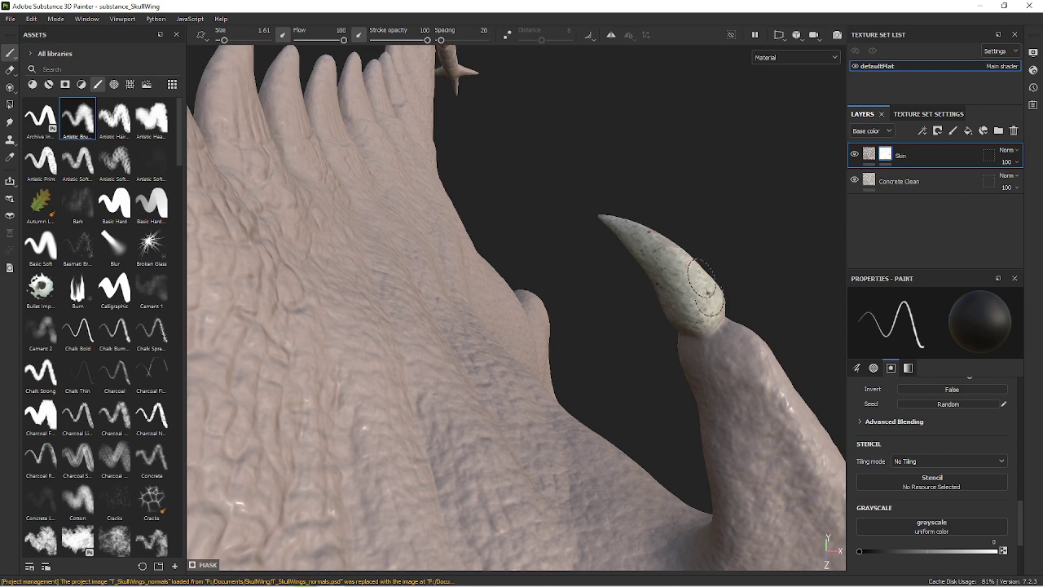
# Paint the upper horn with concrete from its base toward the tip.
pyautogui.keyDown('alt'); pyautogui.moveTo(503, 289); pyautogui.dragTo(547, 268); pyautogui.keyUp('alt')
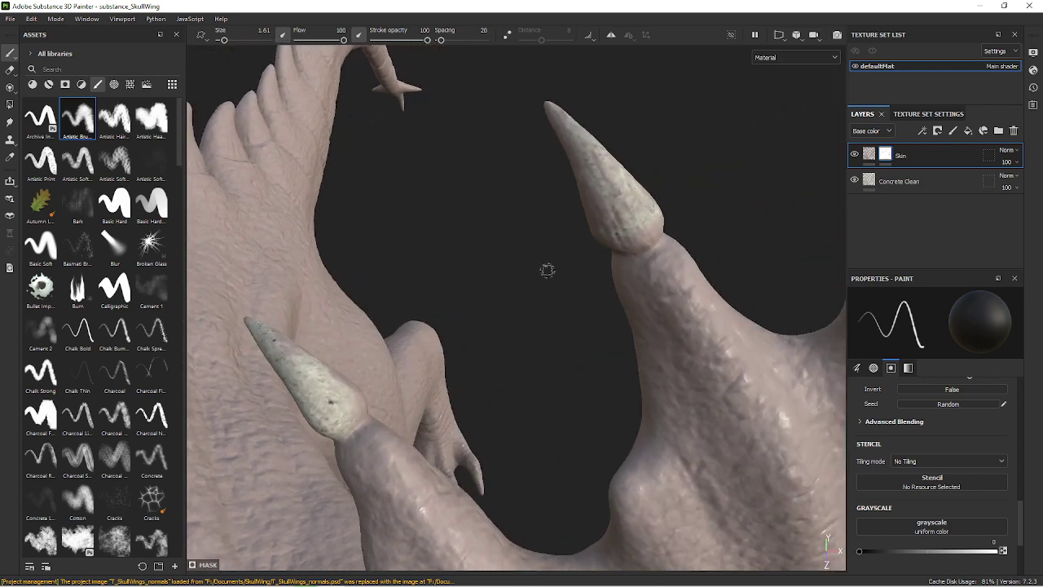
pyautogui.moveTo(614, 236); pyautogui.dragTo(664, 215)
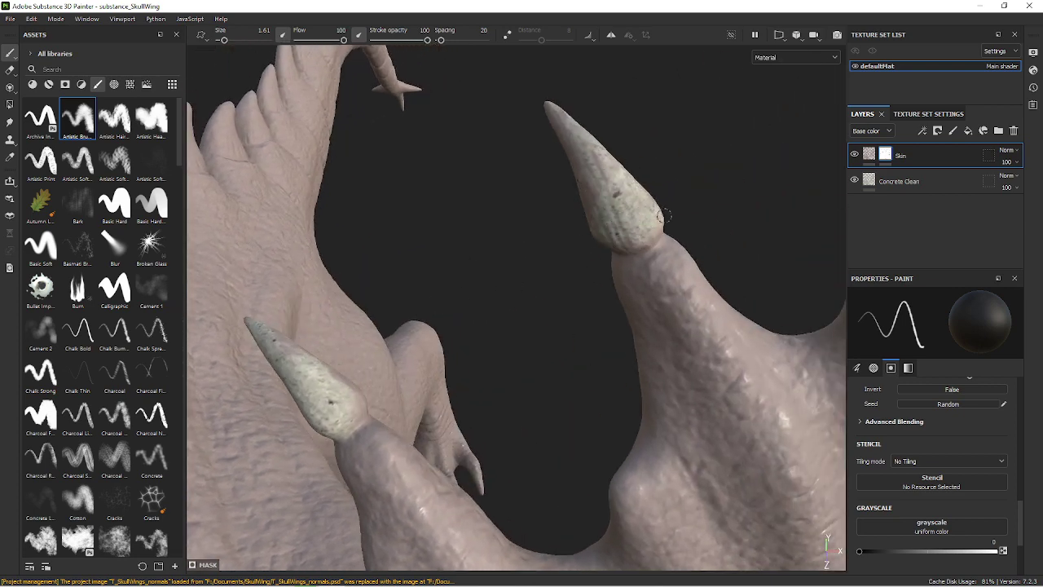
pyautogui.moveTo(592, 190); pyautogui.dragTo(596, 170)
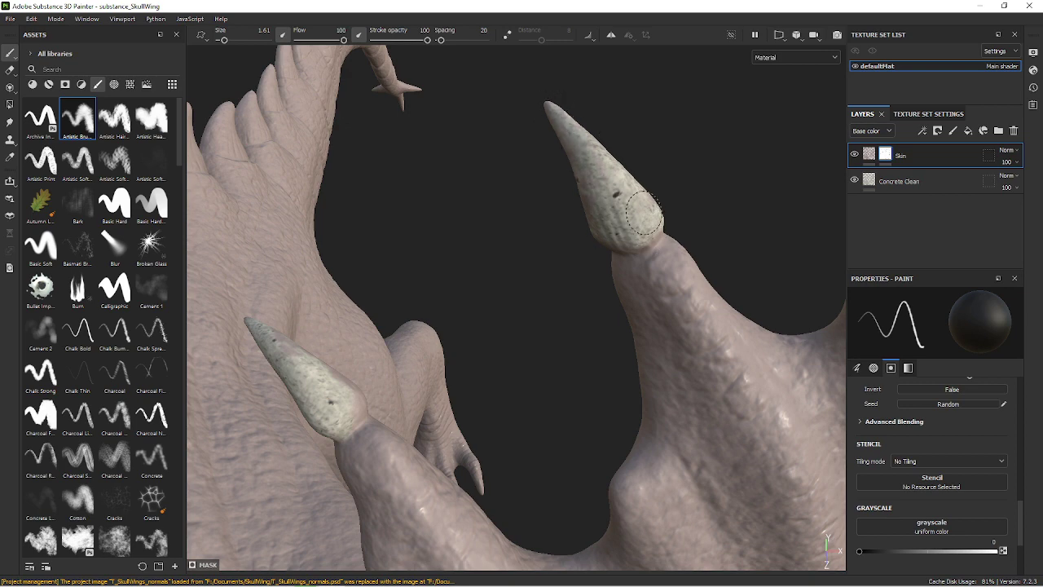
pyautogui.moveTo(644, 214); pyautogui.dragTo(607, 189)
pyautogui.keyDown('alt'); pyautogui.moveTo(654, 165); pyautogui.dragTo(432, 373); pyautogui.keyUp('alt')
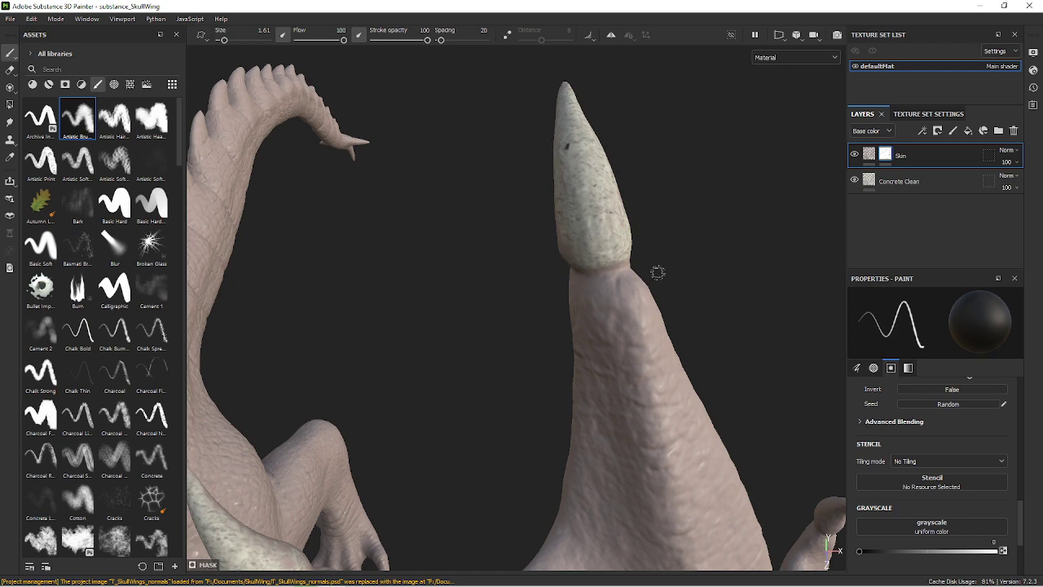
pyautogui.moveTo(657, 270)
pyautogui.keyDown('alt'); pyautogui.mouseDown(button='right')
pyautogui.moveTo(595, 222)
pyautogui.moveTo(641, 243)
pyautogui.mouseUp(button='right'); pyautogui.keyUp('alt')
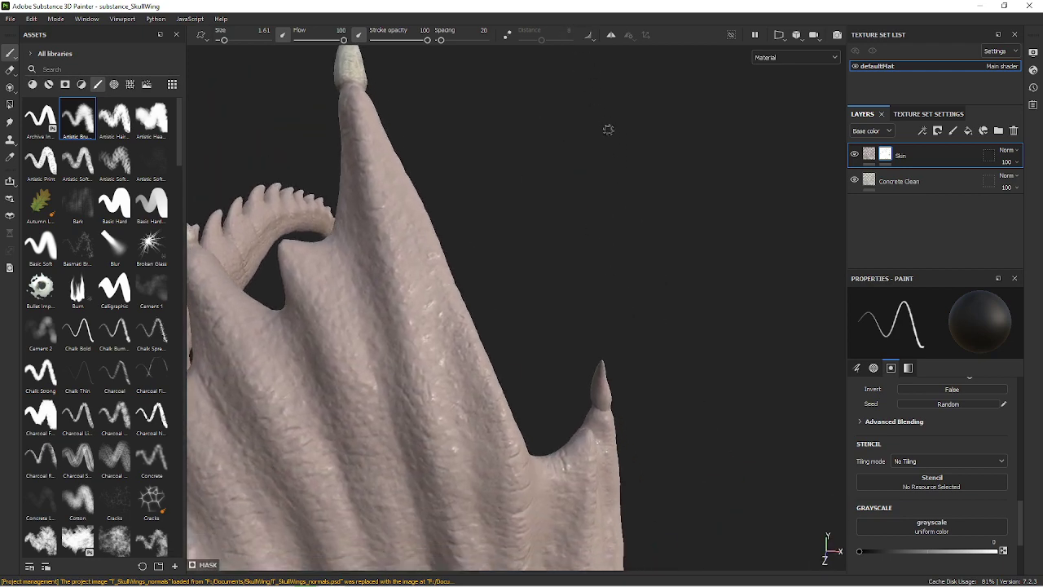
pyautogui.moveTo(641, 243)
pyautogui.keyDown('alt'); pyautogui.mouseDown()
pyautogui.moveTo(571, 244)
pyautogui.moveTo(610, 268)
pyautogui.moveTo(589, 263)
pyautogui.moveTo(597, 239)
pyautogui.mouseUp(); pyautogui.keyUp('alt')
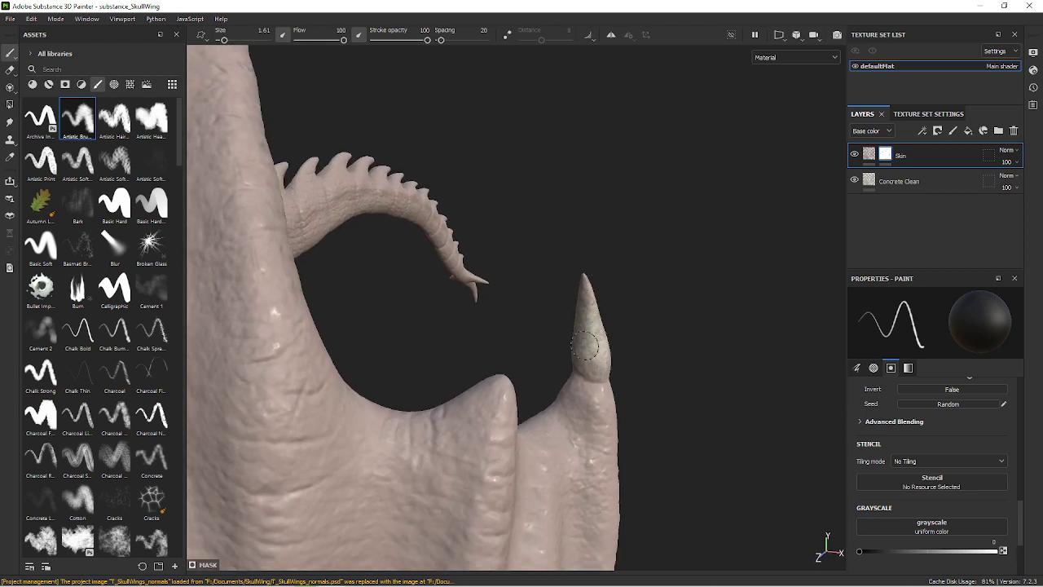
# Frame the dragon, zoom into the back ridge and cover the first back spike with concrete.
pyautogui.press('f')
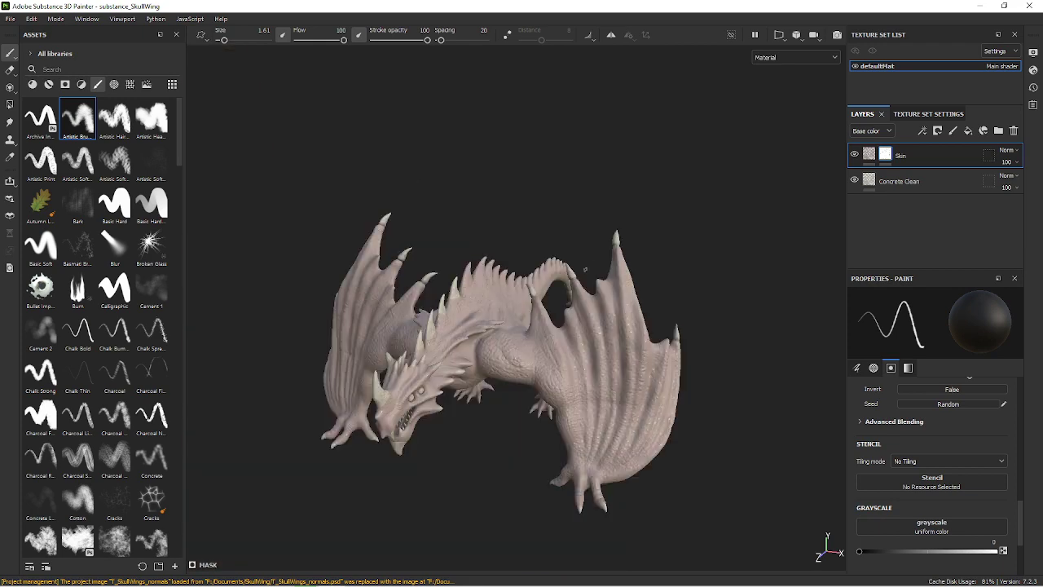
pyautogui.moveTo(621, 277)
pyautogui.keyDown('alt'); pyautogui.mouseDown()
pyautogui.moveTo(540, 245)
pyautogui.moveTo(434, 268)
pyautogui.moveTo(570, 299)
pyautogui.mouseUp(); pyautogui.keyUp('alt')
pyautogui.scroll(2, 571, 298)
pyautogui.scroll(3, 582, 273)
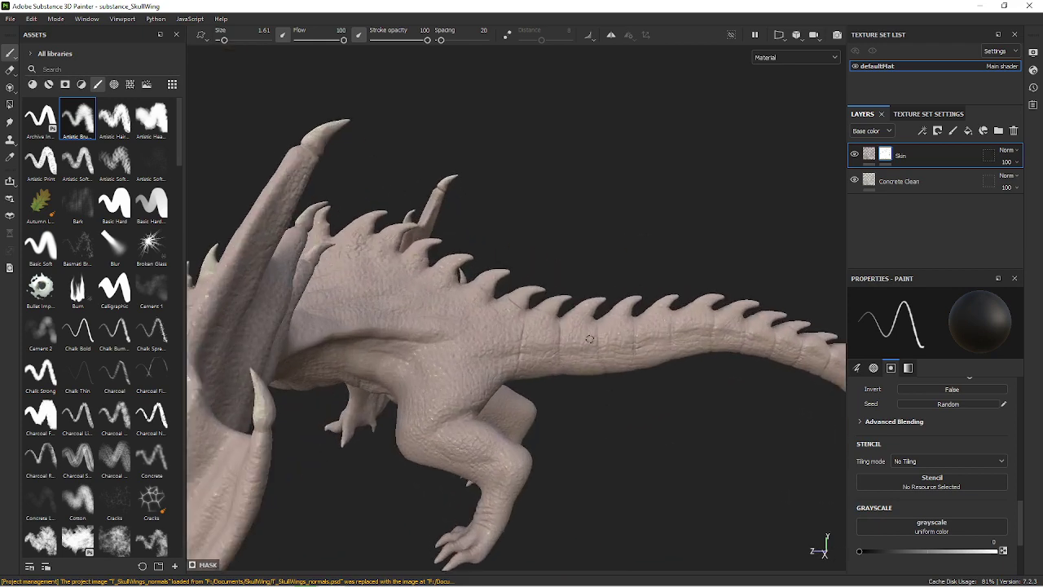
pyautogui.scroll(2, 581, 273)
pyautogui.scroll(2, 594, 384)
pyautogui.scroll(2, 587, 391)
pyautogui.scroll(2, 582, 400)
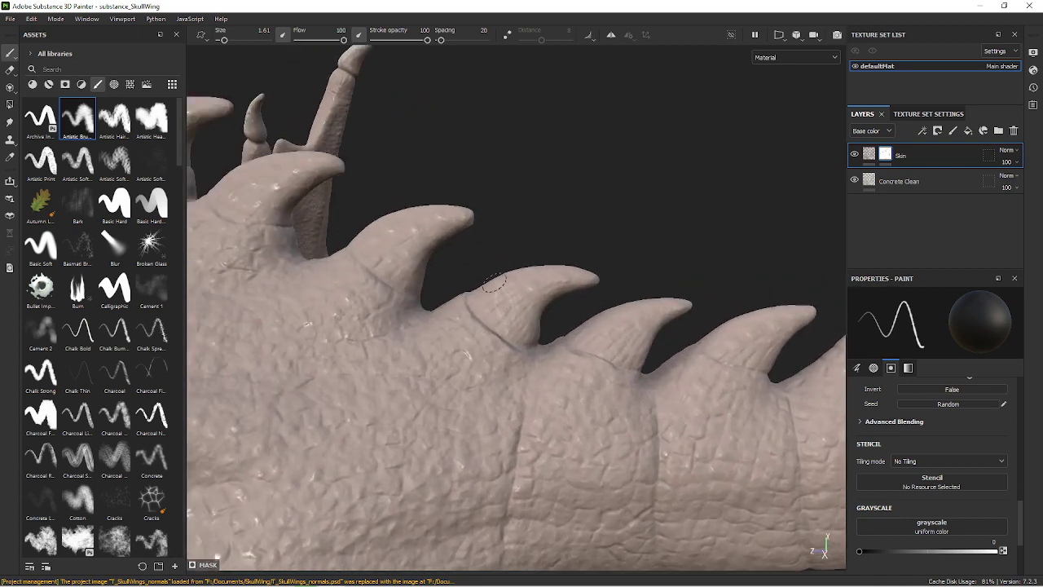
pyautogui.moveTo(493, 283)
pyautogui.mouseDown()
pyautogui.moveTo(494, 305)
pyautogui.moveTo(474, 294)
pyautogui.moveTo(495, 302)
pyautogui.moveTo(550, 281)
pyautogui.mouseUp()
pyautogui.keyDown('ctrl'); pyautogui.moveTo(559, 251); pyautogui.dragTo(552, 283, button='right'); pyautogui.keyUp('ctrl')
pyautogui.moveTo(552, 283); pyautogui.dragTo(574, 277)
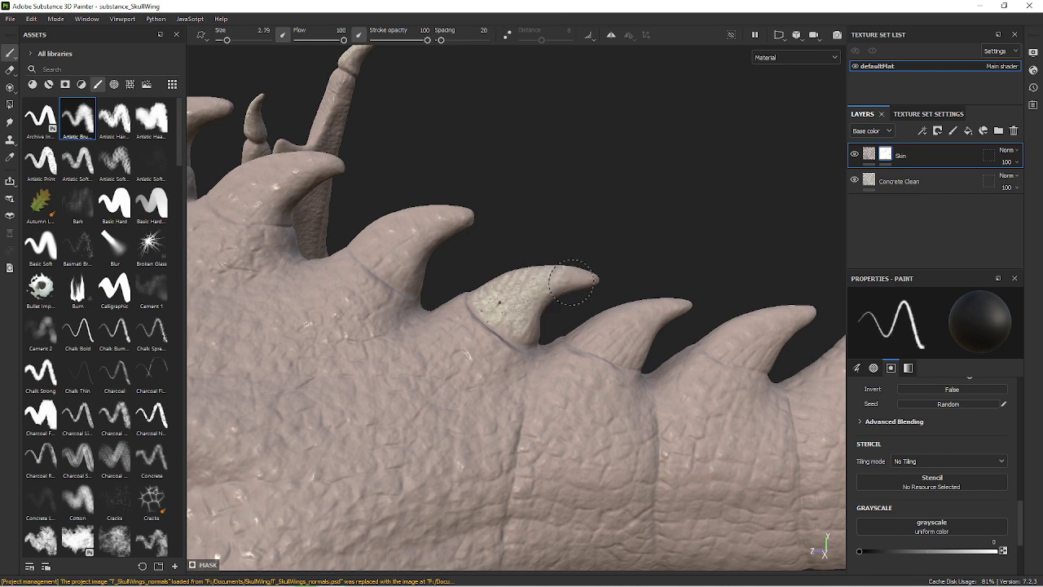
pyautogui.keyDown('ctrl'); pyautogui.moveTo(511, 261); pyautogui.dragTo(498, 322, button='right'); pyautogui.keyUp('ctrl')
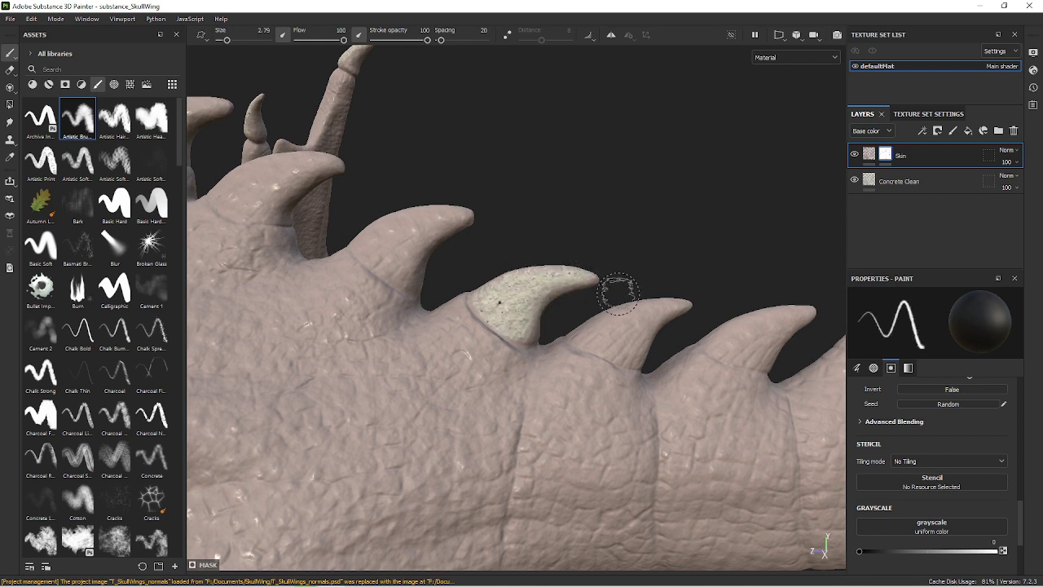
# Paint concrete over the second, third and two smaller back spikes.
pyautogui.moveTo(616, 310)
pyautogui.mouseDown()
pyautogui.moveTo(612, 334)
pyautogui.moveTo(623, 346)
pyautogui.moveTo(649, 318)
pyautogui.moveTo(611, 326)
pyautogui.moveTo(619, 340)
pyautogui.mouseUp()
pyautogui.moveTo(732, 321)
pyautogui.mouseDown()
pyautogui.moveTo(740, 345)
pyautogui.moveTo(790, 326)
pyautogui.moveTo(725, 333)
pyautogui.mouseUp()
pyautogui.moveTo(373, 233)
pyautogui.mouseDown()
pyautogui.moveTo(389, 259)
pyautogui.moveTo(401, 226)
pyautogui.moveTo(446, 210)
pyautogui.mouseUp()
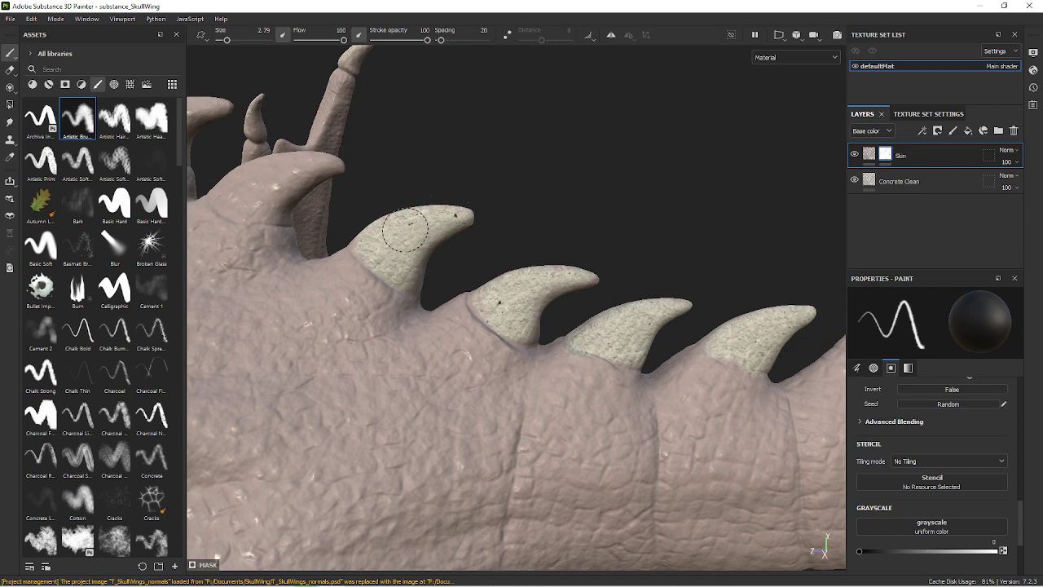
pyautogui.moveTo(277, 167)
pyautogui.mouseDown()
pyautogui.moveTo(261, 163)
pyautogui.moveTo(285, 179)
pyautogui.moveTo(383, 147)
pyautogui.mouseUp()
pyautogui.keyDown('alt'); pyautogui.moveTo(383, 147); pyautogui.dragTo(426, 140); pyautogui.keyUp('alt')
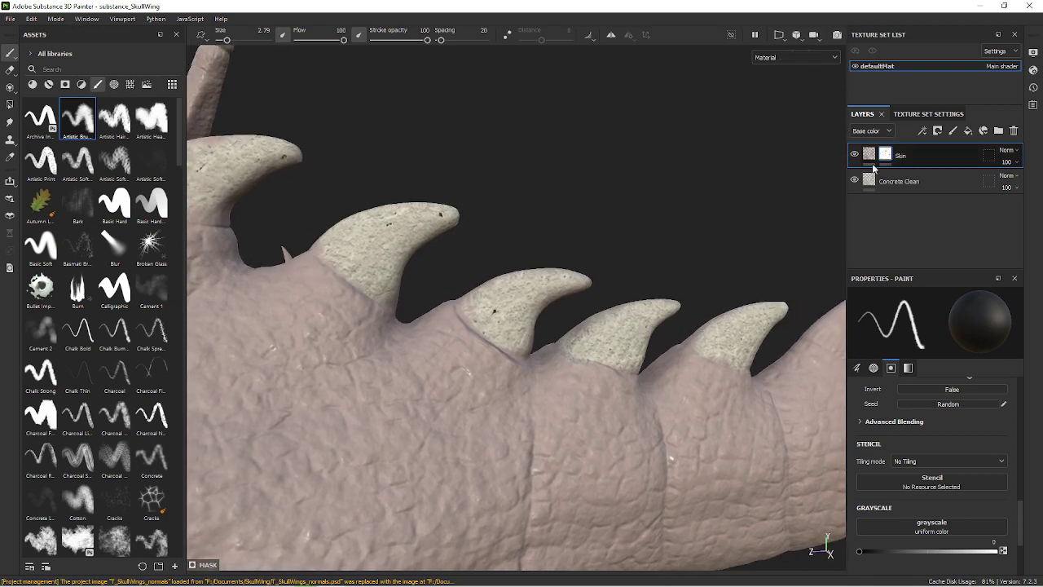
pyautogui.click(899, 181)
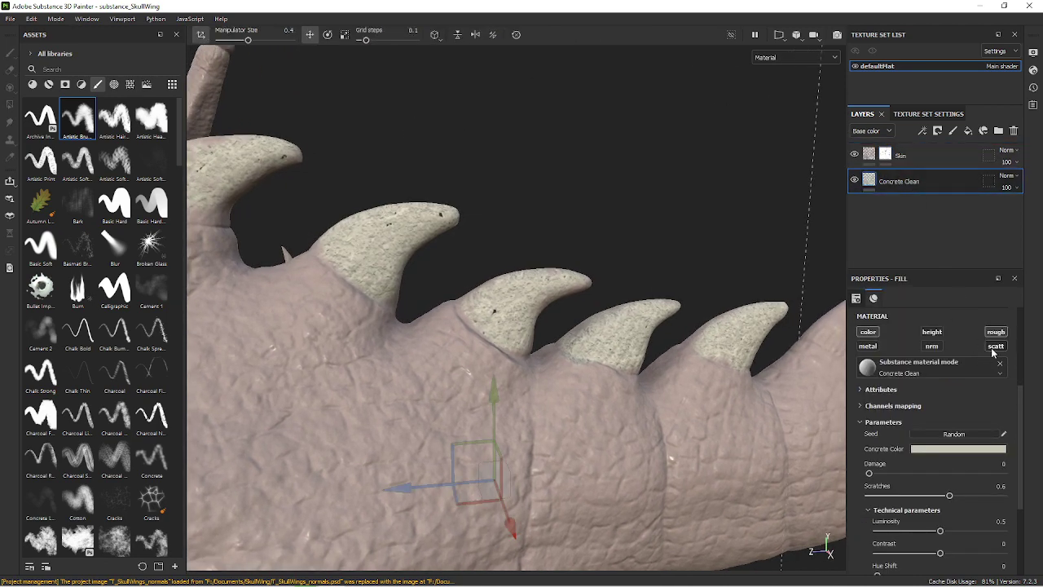
pyautogui.moveTo(568, 294)
pyautogui.keyDown('alt'); pyautogui.mouseDown()
pyautogui.moveTo(754, 310)
pyautogui.moveTo(756, 222)
pyautogui.mouseUp(); pyautogui.keyUp('alt')
pyautogui.click(896, 155)
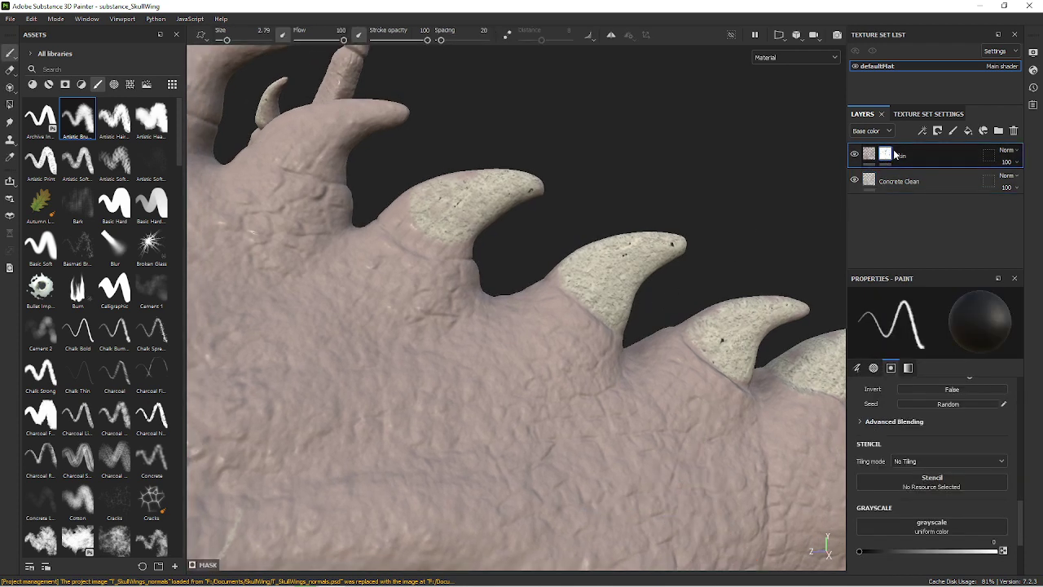
# Cover the large spike's base and the upper-left spike with concrete along its top edge.
pyautogui.moveTo(409, 218); pyautogui.dragTo(493, 229)
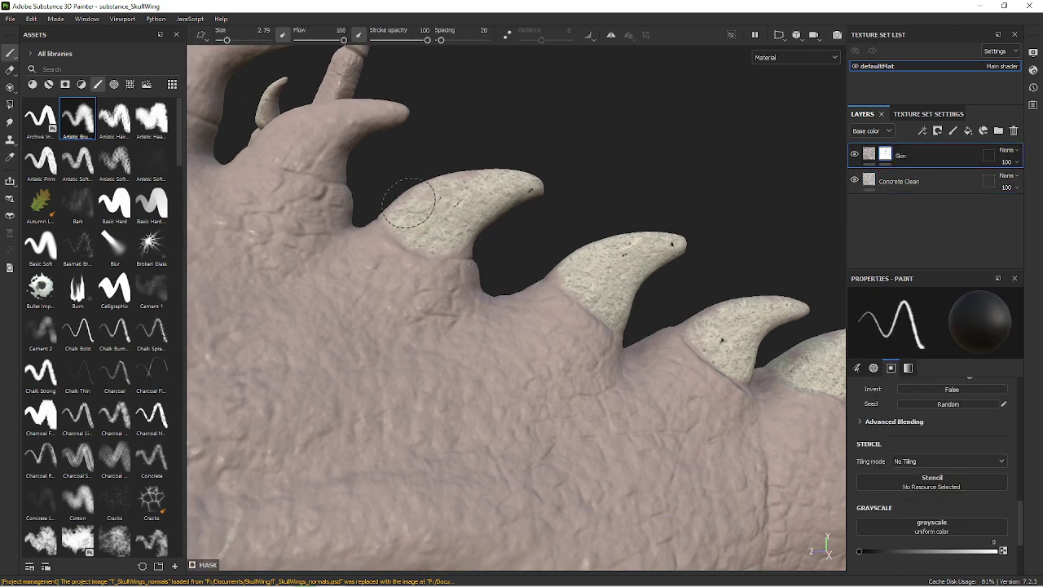
pyautogui.moveTo(322, 159); pyautogui.dragTo(300, 135)
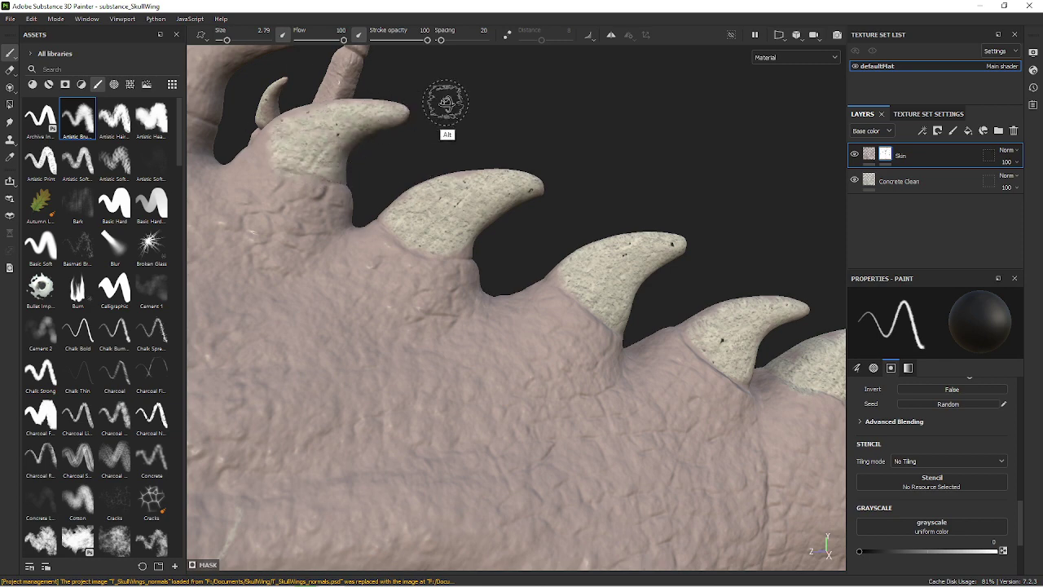
pyautogui.keyDown('alt'); pyautogui.moveTo(442, 97); pyautogui.dragTo(449, 140); pyautogui.keyUp('alt')
pyautogui.moveTo(227, 171)
pyautogui.mouseDown()
pyautogui.moveTo(274, 155)
pyautogui.moveTo(284, 118)
pyautogui.moveTo(414, 121)
pyautogui.moveTo(530, 174)
pyautogui.moveTo(601, 175)
pyautogui.mouseUp()
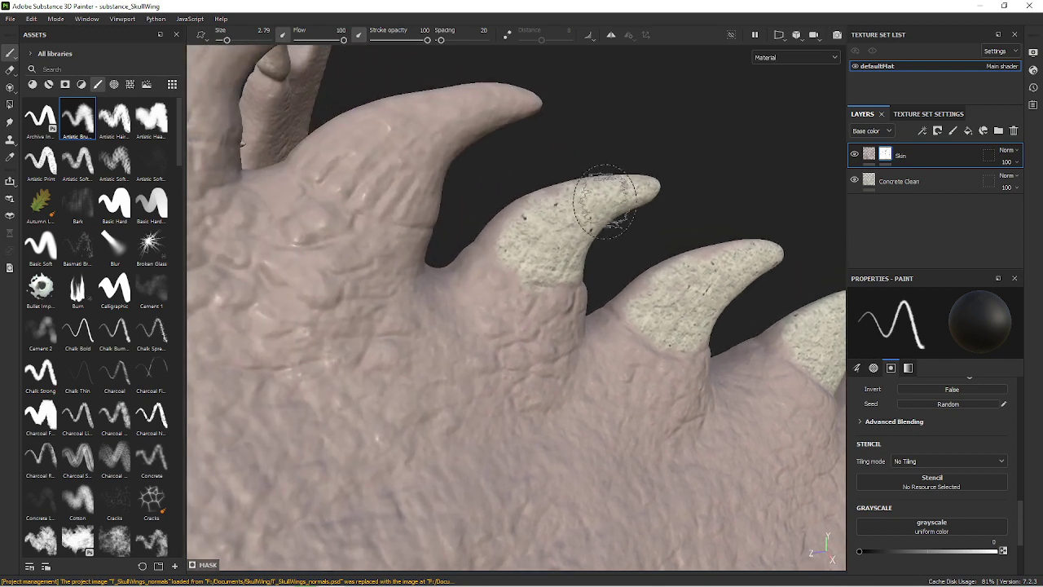
pyautogui.moveTo(379, 182)
pyautogui.mouseDown()
pyautogui.moveTo(365, 168)
pyautogui.moveTo(391, 147)
pyautogui.moveTo(460, 161)
pyautogui.moveTo(485, 97)
pyautogui.moveTo(536, 121)
pyautogui.moveTo(419, 105)
pyautogui.moveTo(346, 114)
pyautogui.moveTo(398, 165)
pyautogui.mouseUp()
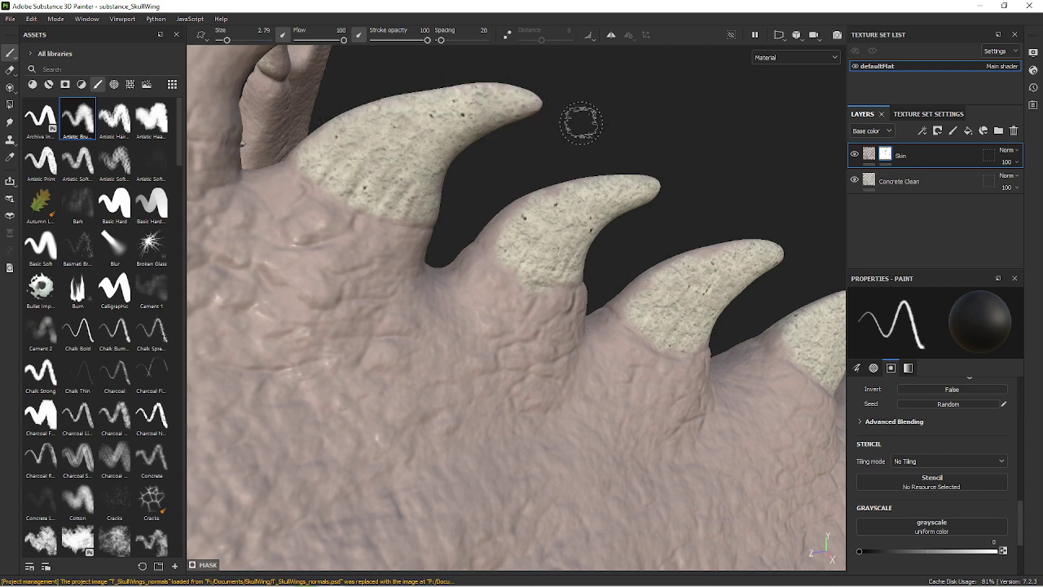
pyautogui.moveTo(690, 149)
pyautogui.keyDown('alt'); pyautogui.mouseDown()
pyautogui.moveTo(687, 210)
pyautogui.moveTo(706, 208)
pyautogui.moveTo(559, 350)
pyautogui.moveTo(529, 363)
pyautogui.moveTo(637, 271)
pyautogui.mouseUp(); pyautogui.keyUp('alt')
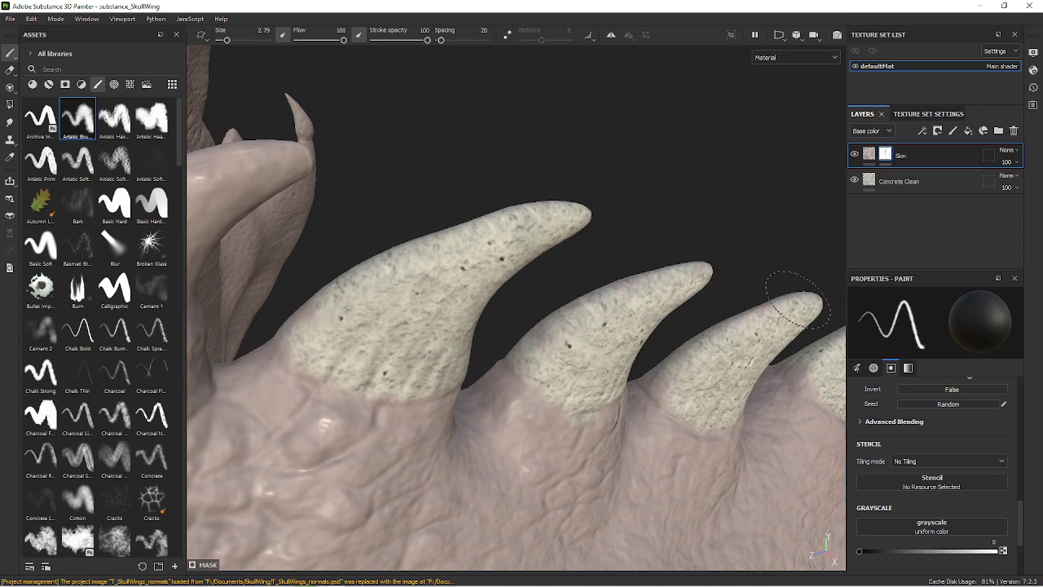
pyautogui.moveTo(383, 252); pyautogui.dragTo(318, 258)
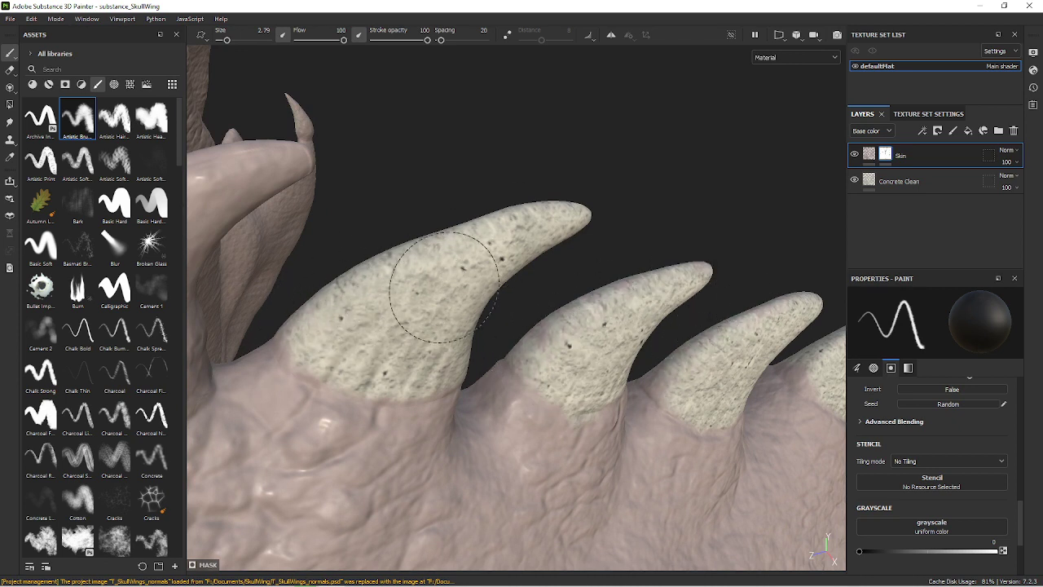
pyautogui.press('f')
pyautogui.moveTo(638, 228)
pyautogui.keyDown('alt'); pyautogui.mouseDown()
pyautogui.moveTo(603, 160)
pyautogui.moveTo(625, 162)
pyautogui.mouseUp(); pyautogui.keyUp('alt')
pyautogui.scroll(2, 657, 283)
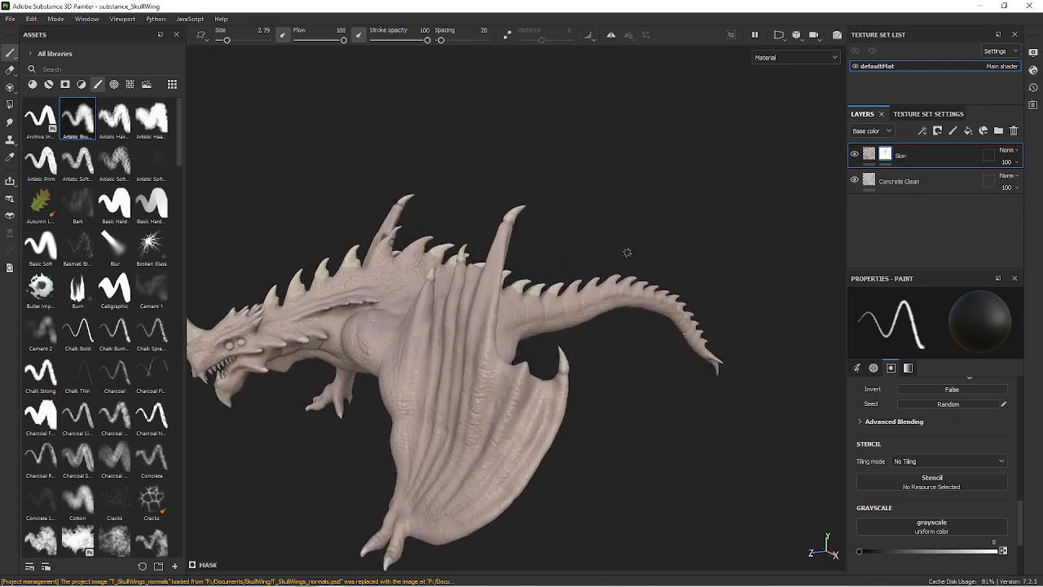
# Shift the Skin fill colour's hue to pink and deepen it toward crimson.
pyautogui.click(866, 157)
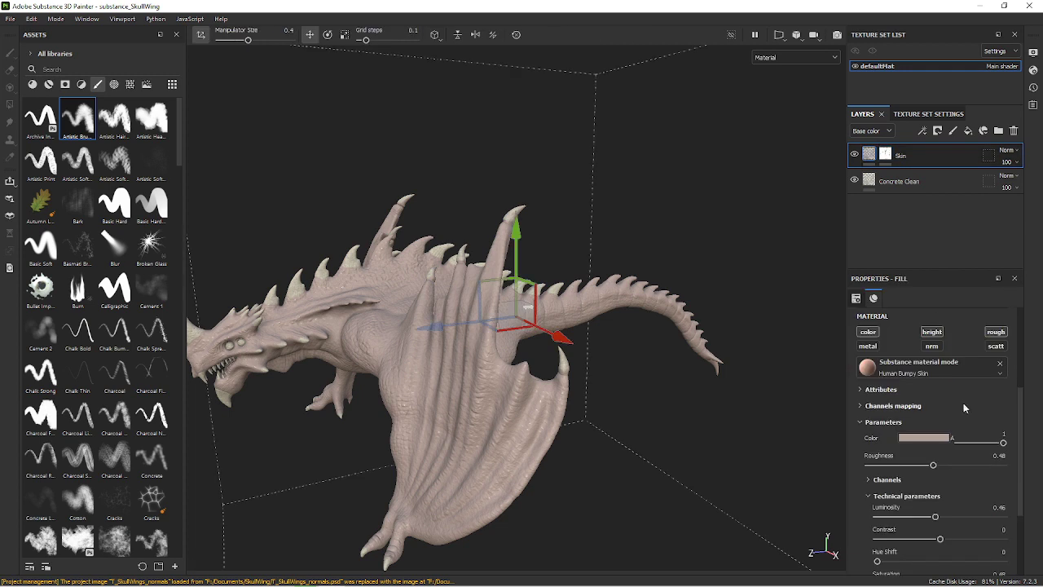
pyautogui.click(937, 440)
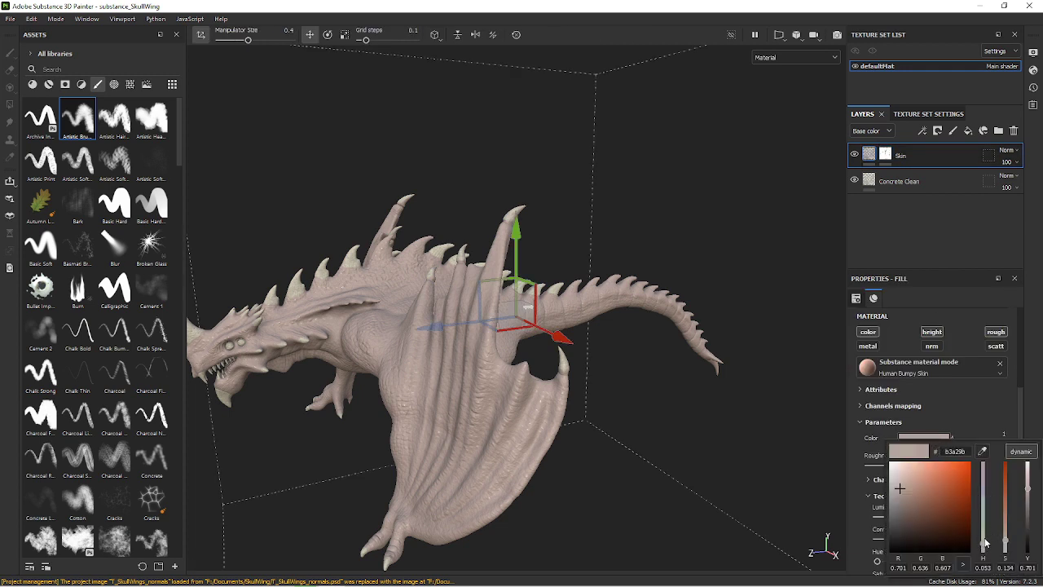
pyautogui.scroll(2, 985, 542)
pyautogui.moveTo(985, 542); pyautogui.dragTo(984, 548)
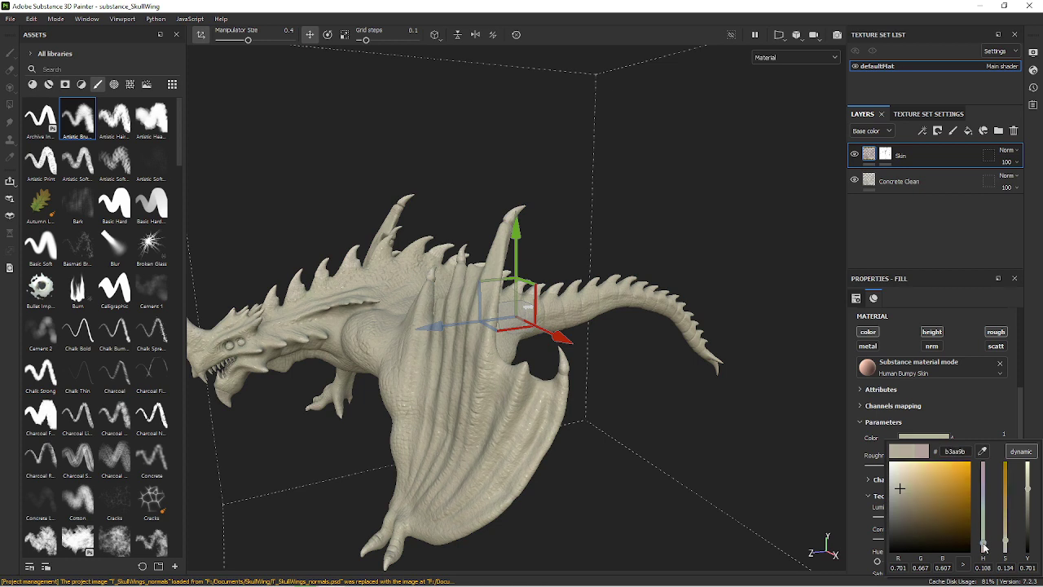
pyautogui.moveTo(990, 495); pyautogui.dragTo(989, 486)
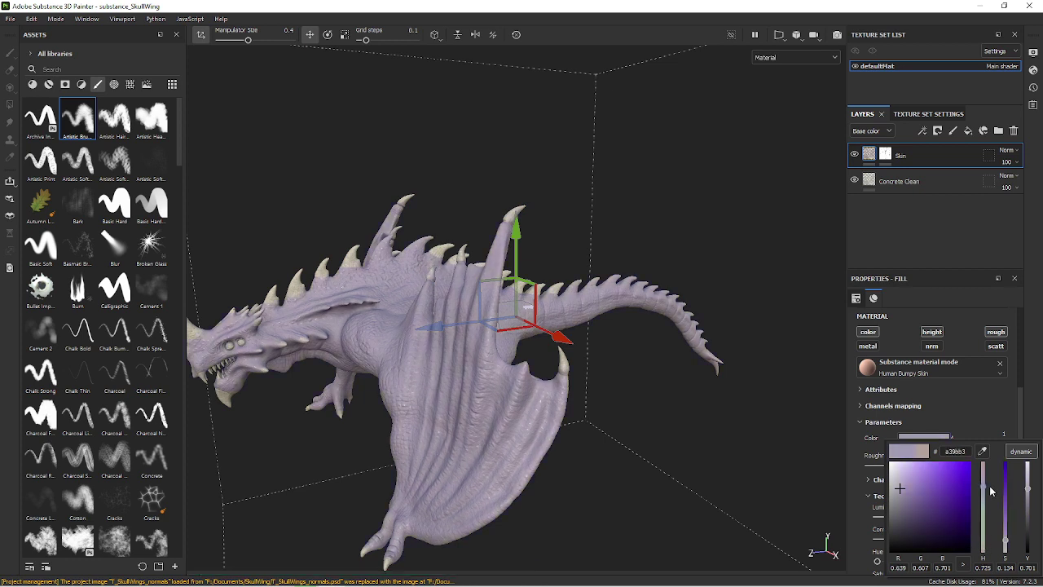
pyautogui.click(984, 468)
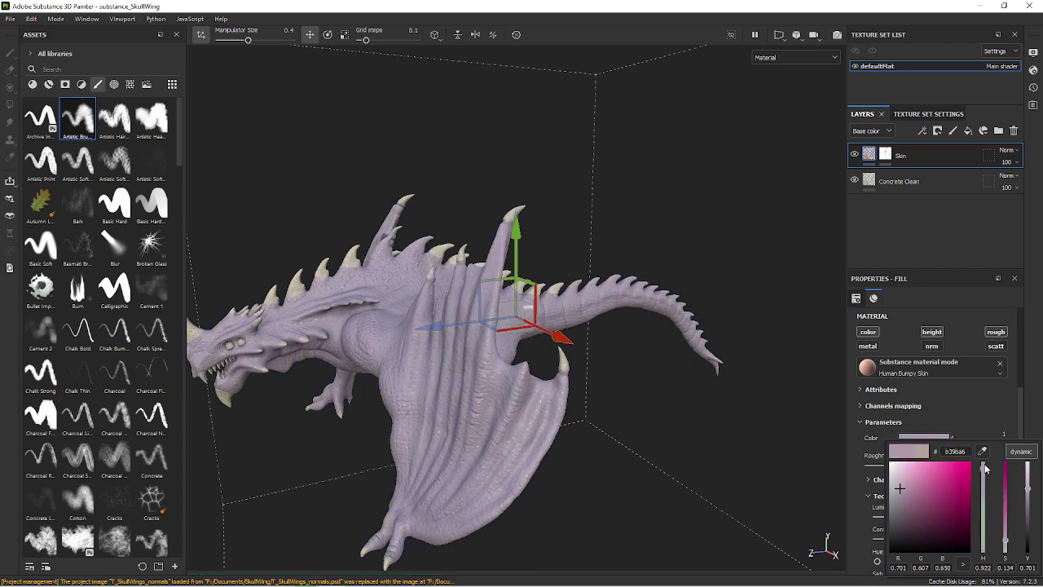
pyautogui.moveTo(922, 491); pyautogui.dragTo(952, 495)
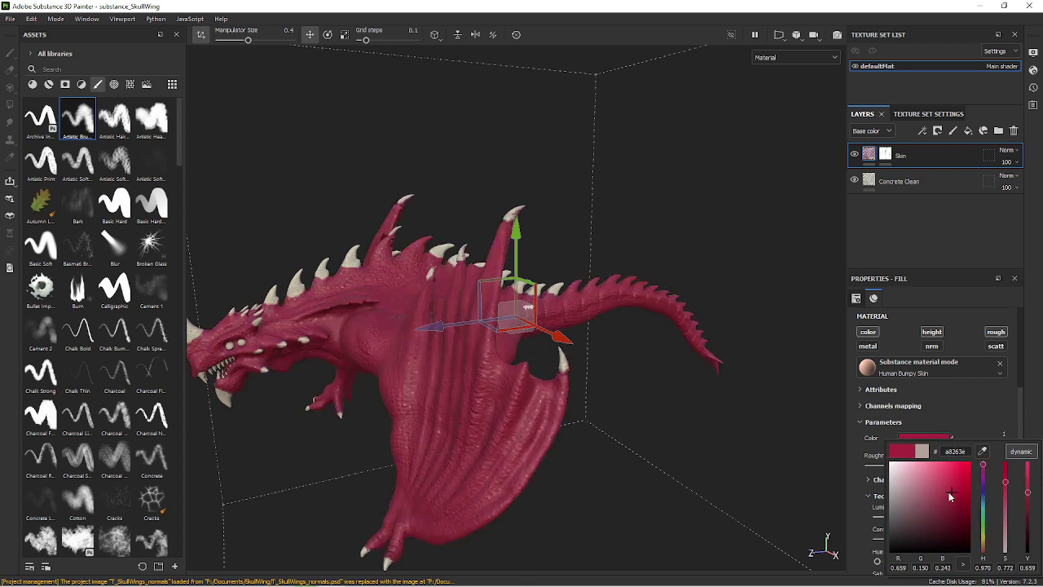
pyautogui.moveTo(603, 367)
pyautogui.keyDown('alt'); pyautogui.mouseDown()
pyautogui.moveTo(672, 365)
pyautogui.moveTo(638, 447)
pyautogui.mouseUp(); pyautogui.keyUp('alt')
pyautogui.keyDown('alt'); pyautogui.moveTo(638, 448); pyautogui.dragTo(678, 390, button='right'); pyautogui.keyUp('alt')
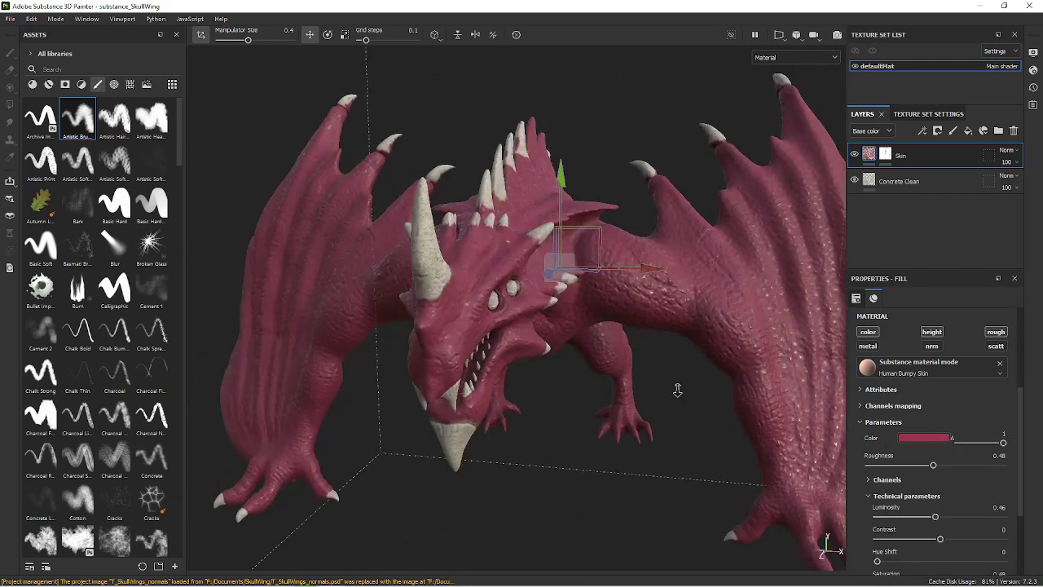
pyautogui.moveTo(677, 389)
pyautogui.keyDown('alt'); pyautogui.mouseDown()
pyautogui.moveTo(612, 444)
pyautogui.moveTo(668, 415)
pyautogui.mouseUp(); pyautogui.keyUp('alt')
pyautogui.keyDown('alt'); pyautogui.moveTo(668, 415); pyautogui.dragTo(683, 430, button='right'); pyautogui.keyUp('alt')
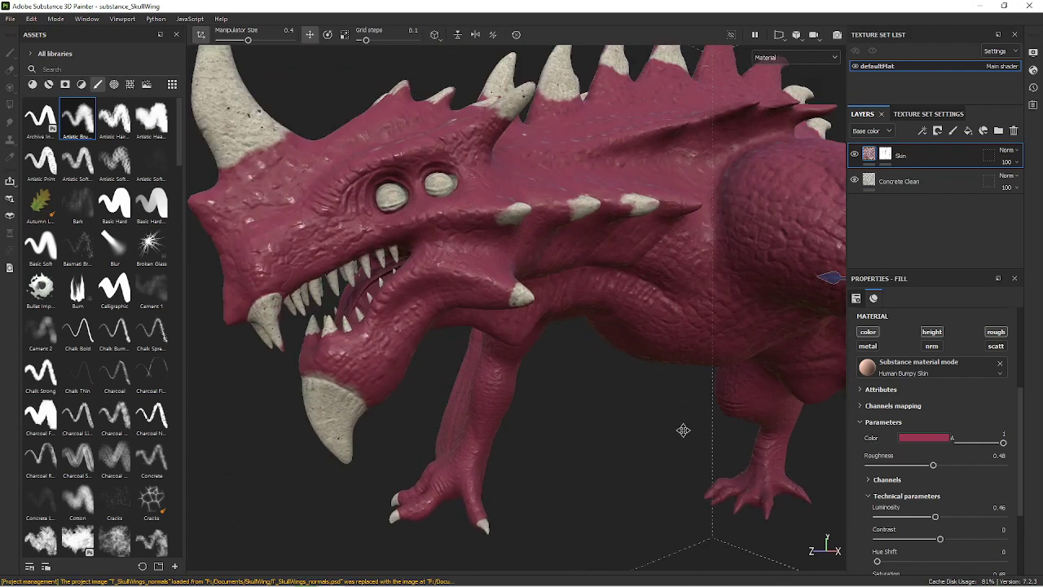
pyautogui.keyDown('alt'); pyautogui.moveTo(682, 431); pyautogui.dragTo(710, 442); pyautogui.keyUp('alt')
pyautogui.keyDown('alt'); pyautogui.moveTo(709, 442); pyautogui.dragTo(726, 452, button='right'); pyautogui.keyUp('alt')
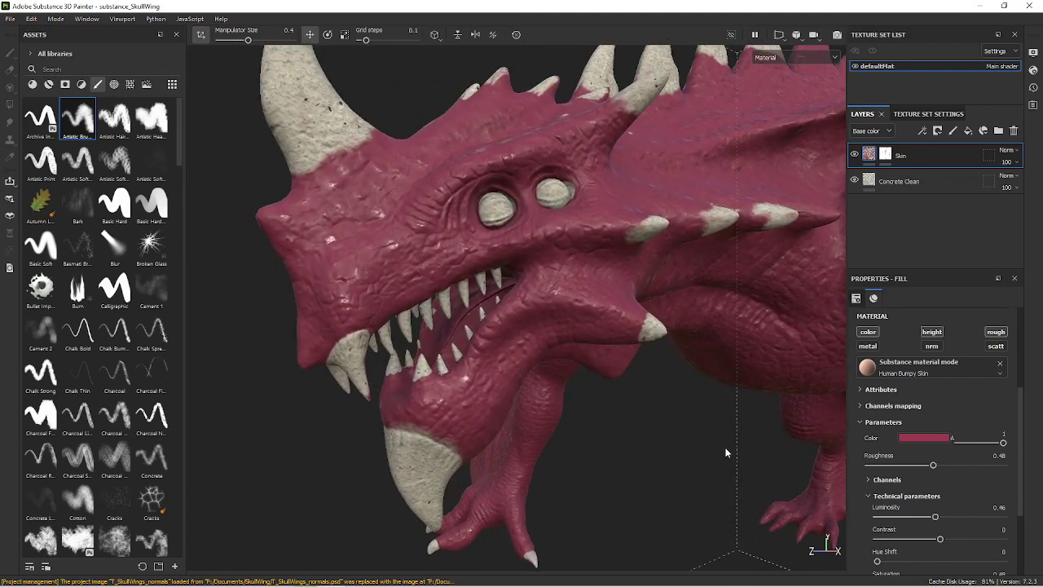
# Refine the skin colour to a darker, more muted crimson.
pyautogui.click(895, 438)
pyautogui.click(930, 492)
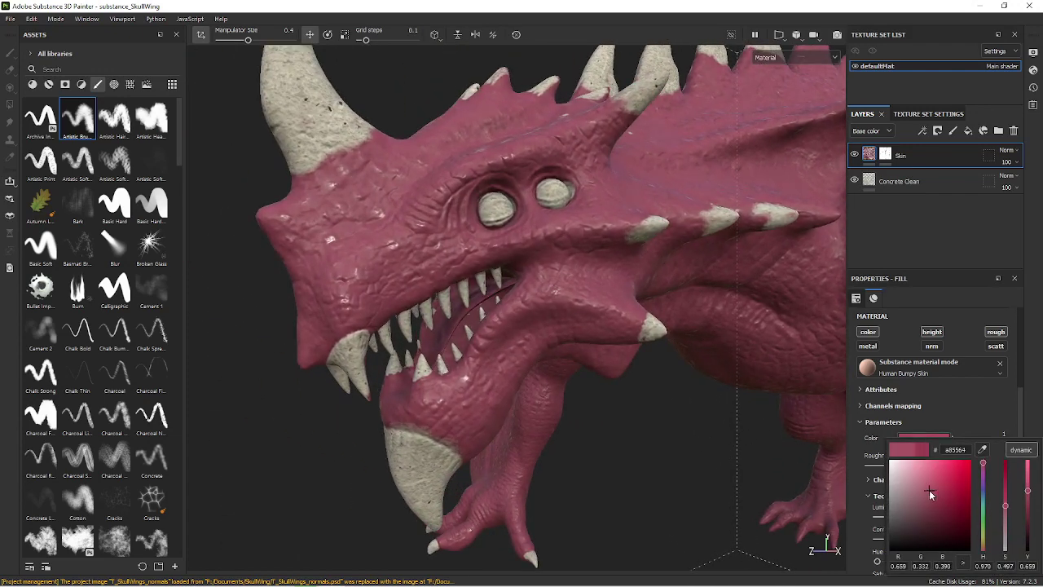
pyautogui.moveTo(931, 495)
pyautogui.mouseDown()
pyautogui.moveTo(921, 507)
pyautogui.moveTo(925, 500)
pyautogui.mouseUp()
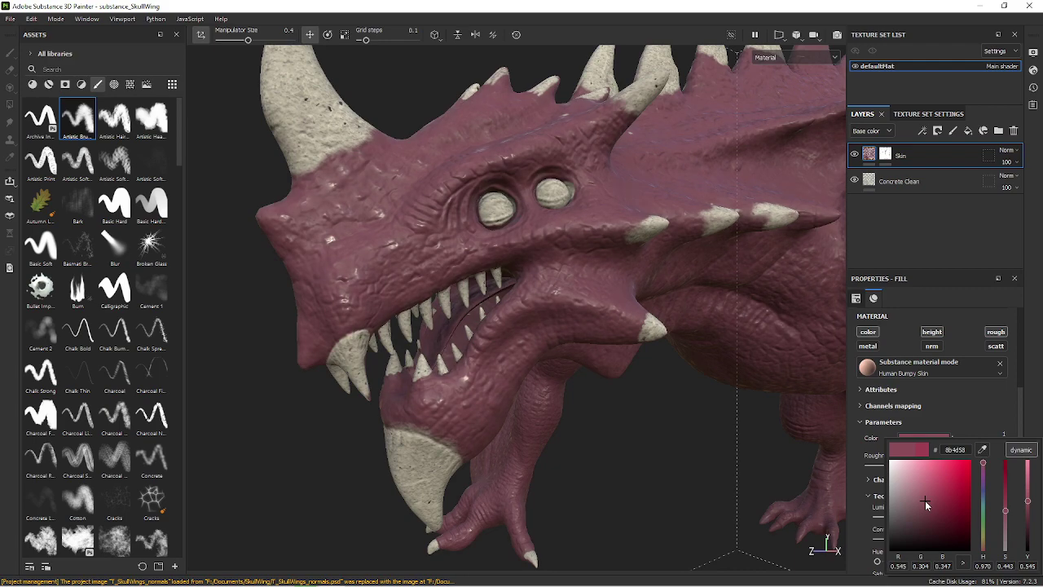
pyautogui.moveTo(757, 466)
pyautogui.keyDown('alt'); pyautogui.mouseDown()
pyautogui.moveTo(666, 309)
pyautogui.moveTo(489, 333)
pyautogui.moveTo(545, 326)
pyautogui.mouseUp(); pyautogui.keyUp('alt')
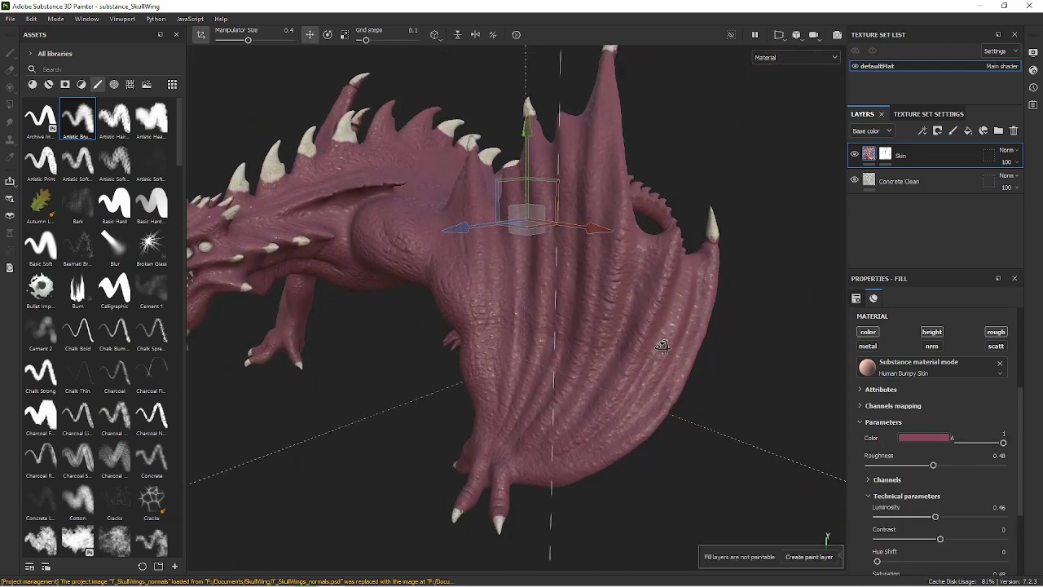
pyautogui.keyDown('alt'); pyautogui.moveTo(661, 347); pyautogui.dragTo(554, 338); pyautogui.keyUp('alt')
# On the Skin mask with the brush, paint black over the lower wing spike tips to reveal concrete.
pyautogui.click(885, 155)
pyautogui.press('1')
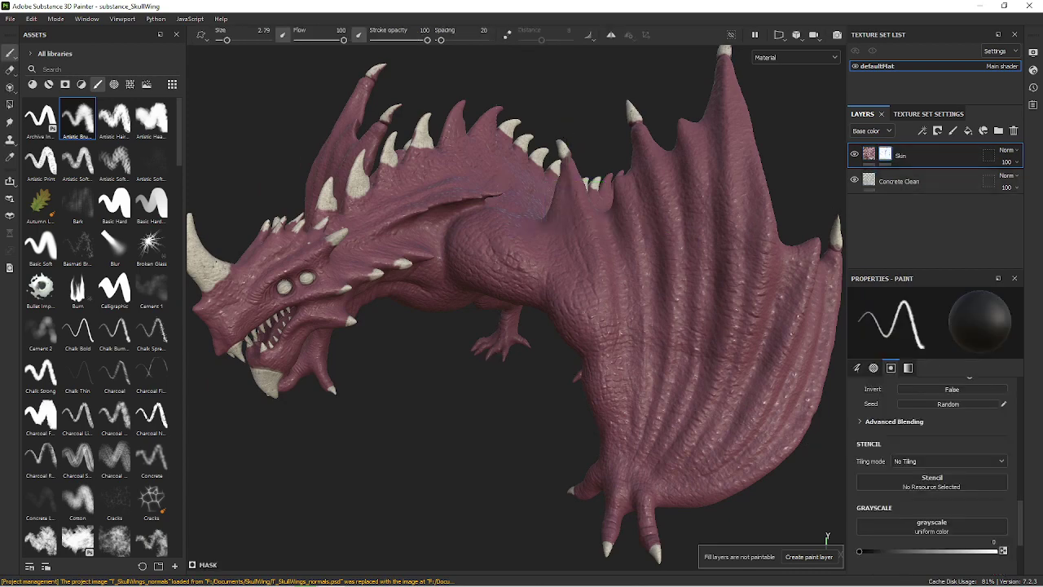
pyautogui.scroll(3, 713, 278)
pyautogui.moveTo(713, 278)
pyautogui.keyDown('alt'); pyautogui.mouseDown()
pyautogui.moveTo(728, 342)
pyautogui.moveTo(603, 277)
pyautogui.mouseUp(); pyautogui.keyUp('alt')
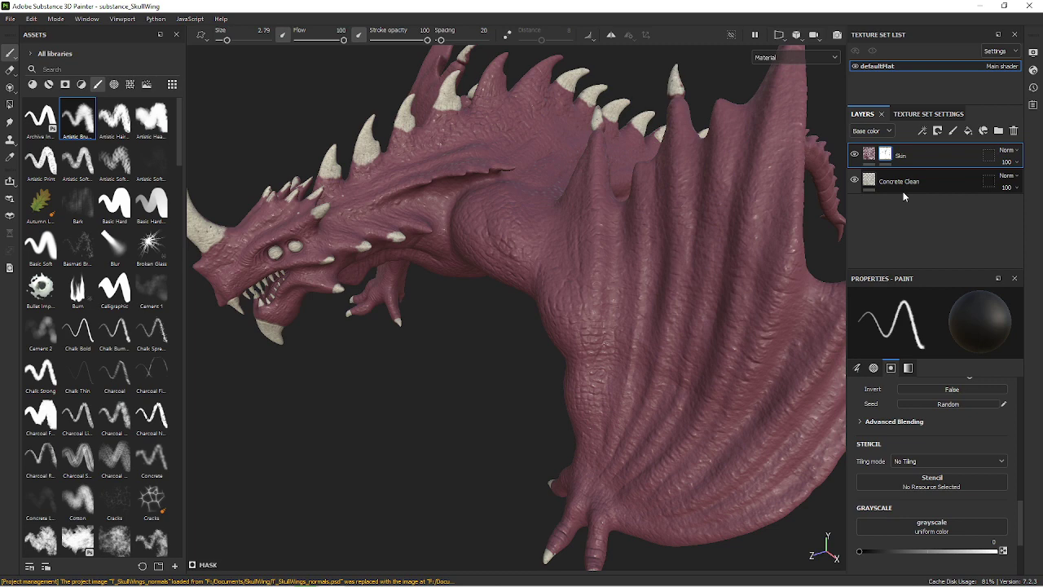
pyautogui.moveTo(599, 188)
pyautogui.keyDown('alt'); pyautogui.mouseDown()
pyautogui.moveTo(551, 263)
pyautogui.moveTo(451, 230)
pyautogui.moveTo(504, 196)
pyautogui.moveTo(520, 170)
pyautogui.mouseUp(); pyautogui.keyUp('alt')
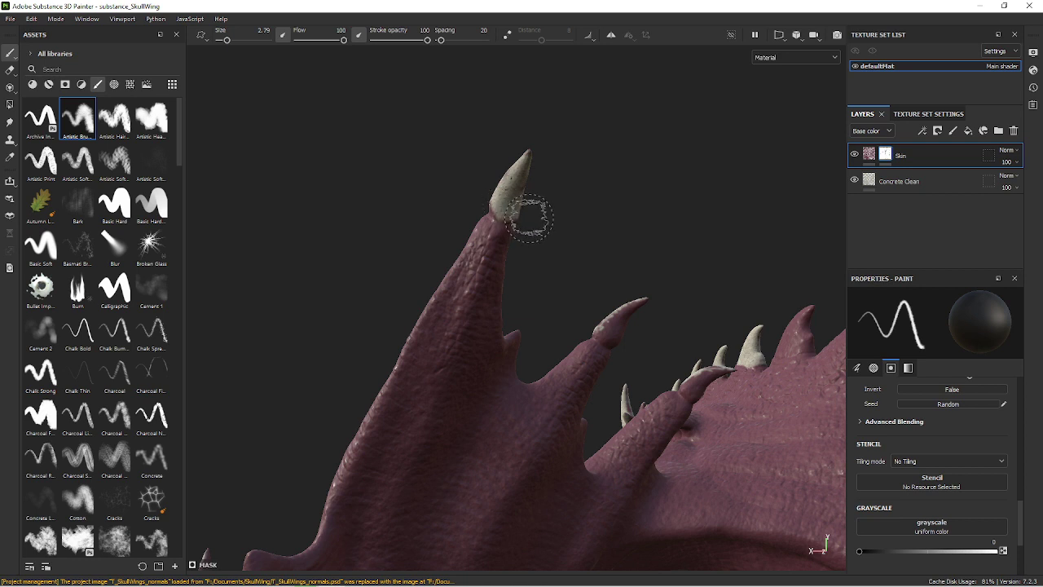
pyautogui.keyDown('alt'); pyautogui.moveTo(579, 248); pyautogui.dragTo(486, 196); pyautogui.keyUp('alt')
pyautogui.moveTo(549, 286)
pyautogui.mouseDown()
pyautogui.moveTo(536, 283)
pyautogui.moveTo(549, 269)
pyautogui.mouseUp()
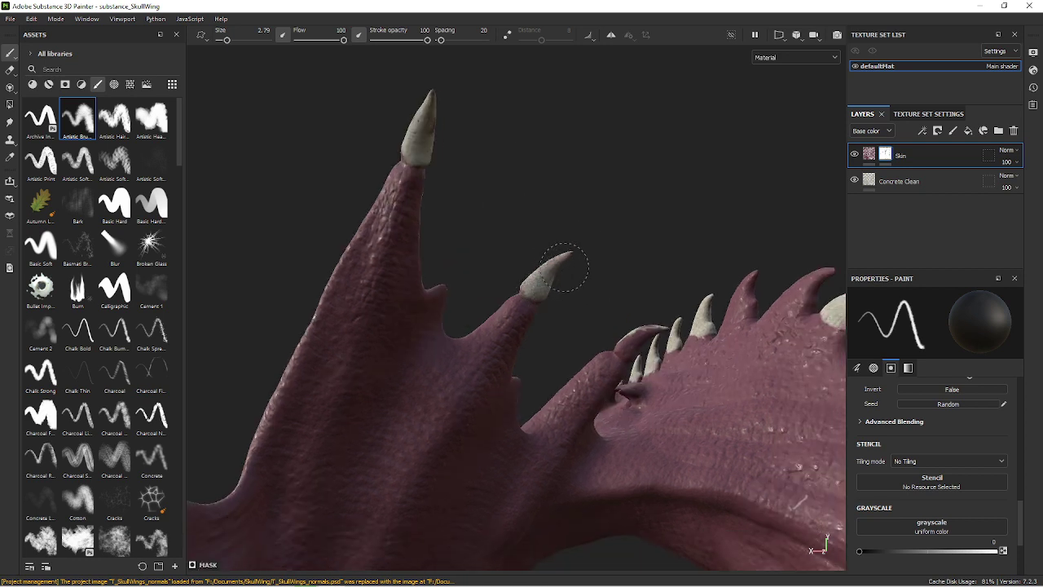
pyautogui.moveTo(617, 315)
pyautogui.keyDown('alt'); pyautogui.mouseDown()
pyautogui.moveTo(650, 324)
pyautogui.moveTo(632, 338)
pyautogui.moveTo(669, 291)
pyautogui.mouseUp(); pyautogui.keyUp('alt')
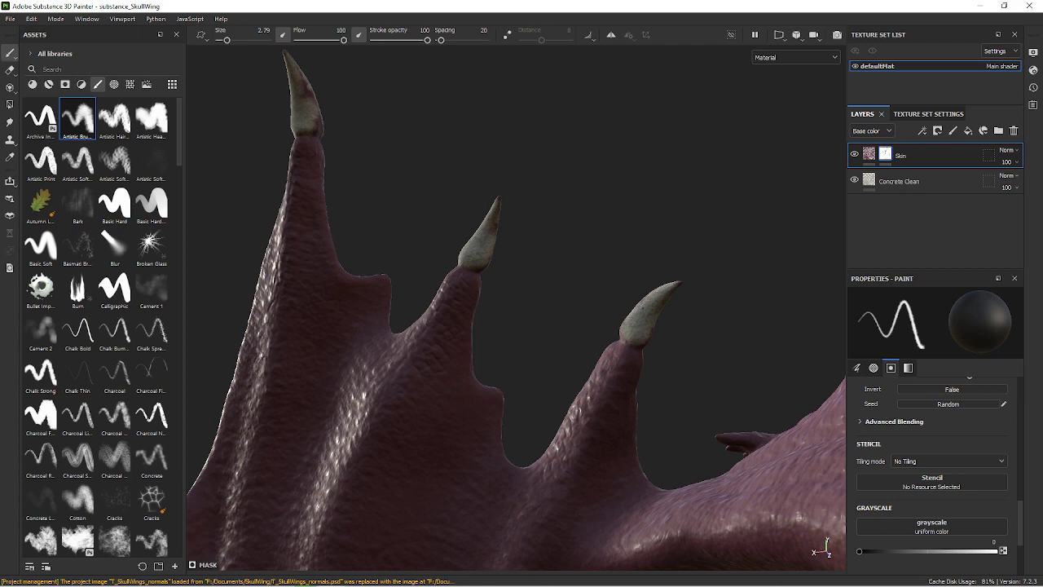
pyautogui.keyDown('alt'); pyautogui.moveTo(669, 291); pyautogui.dragTo(734, 244); pyautogui.keyUp('alt')
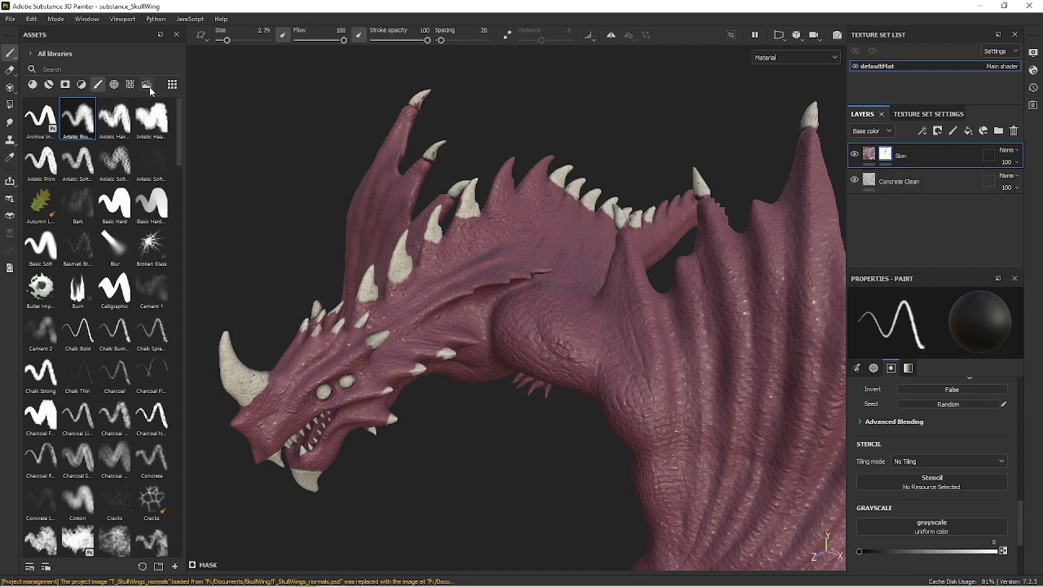
# Add Copper Red Bleached from the Smart Materials shelf as a layer beneath Skin.
pyautogui.click(49, 84)
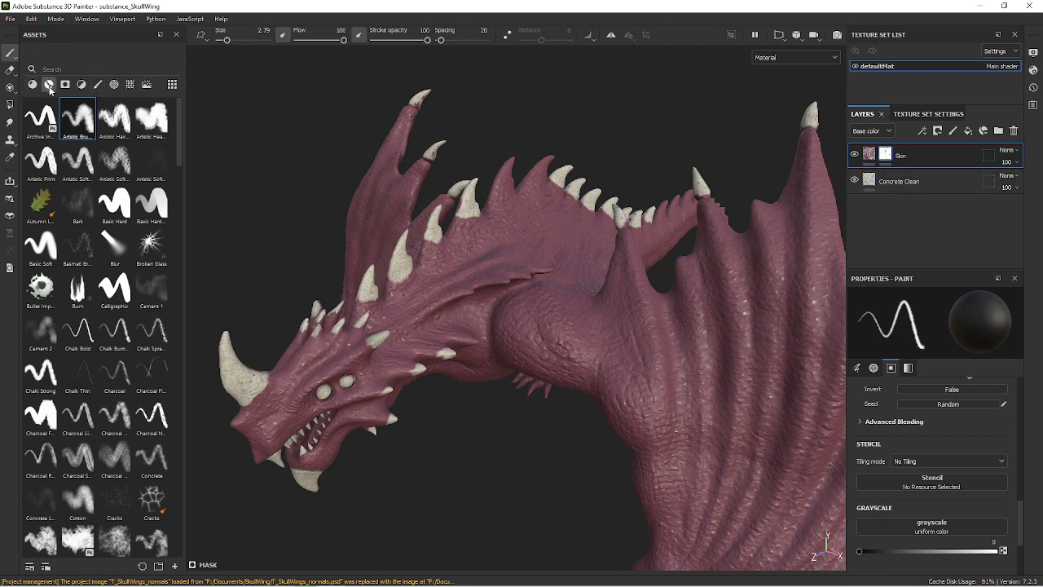
pyautogui.click(51, 88)
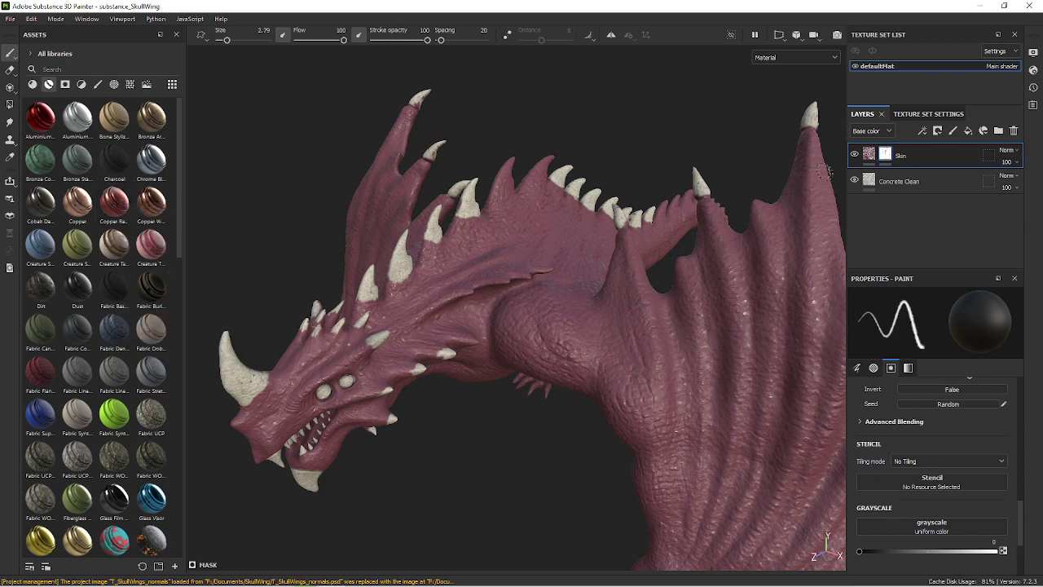
pyautogui.click(869, 155)
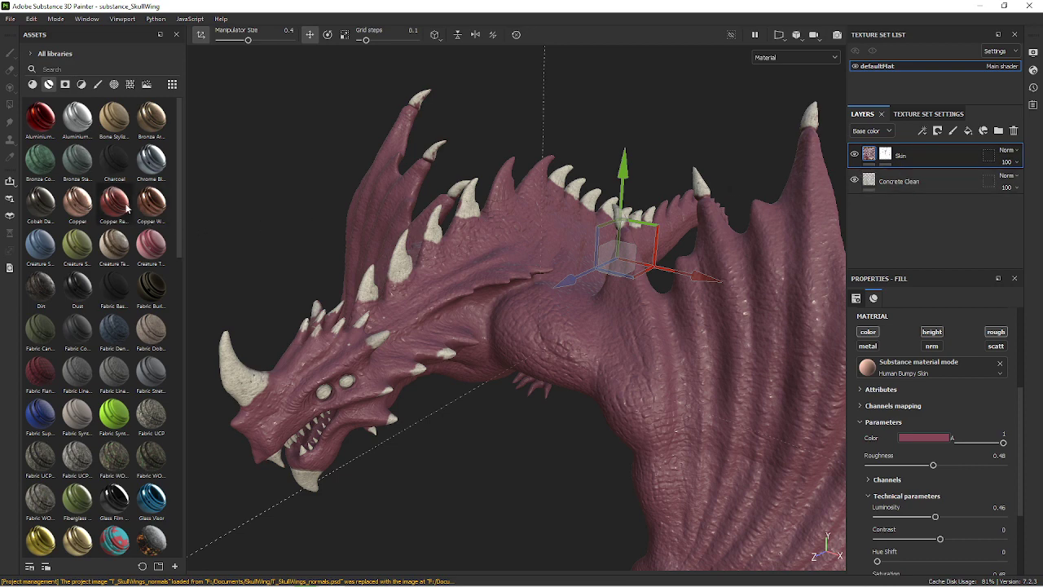
pyautogui.moveTo(114, 202); pyautogui.dragTo(874, 157)
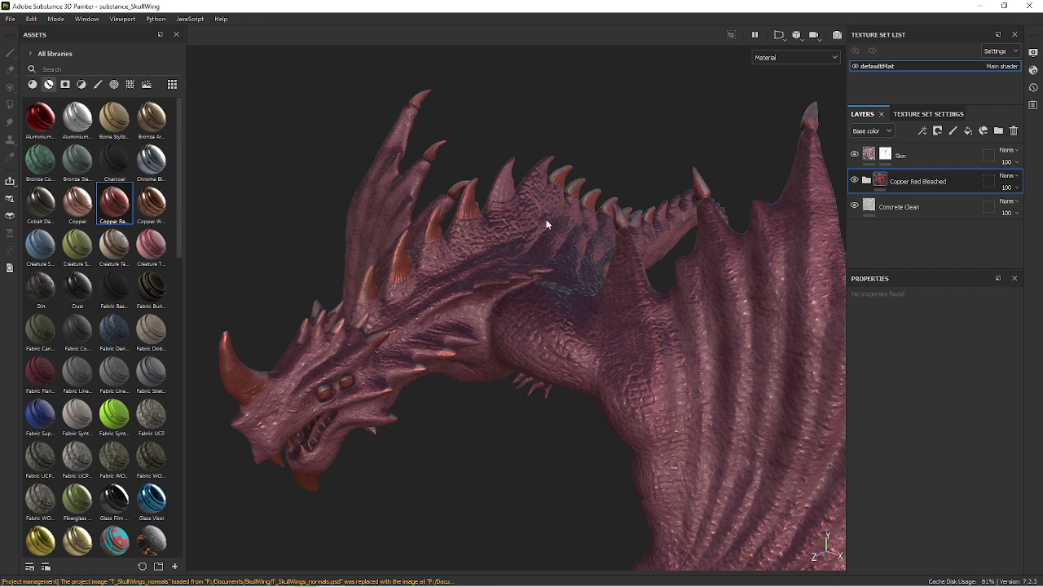
# Hide the Skin layer to reveal the copper red material on the head.
pyautogui.keyDown('alt'); pyautogui.moveTo(424, 225); pyautogui.dragTo(549, 214); pyautogui.keyUp('alt')
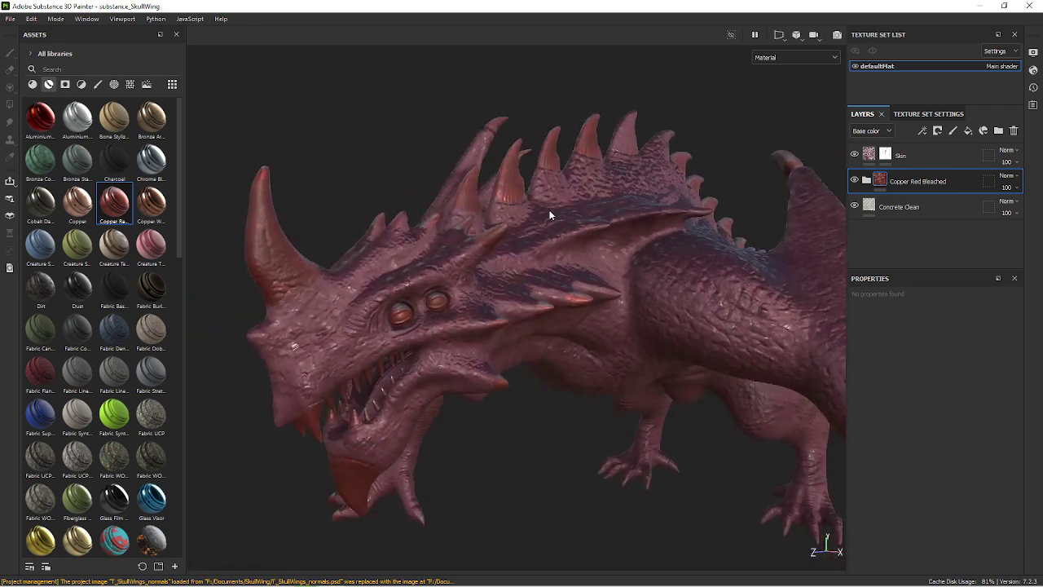
pyautogui.scroll(3, 599, 300)
pyautogui.keyDown('alt'); pyautogui.moveTo(599, 300); pyautogui.dragTo(770, 208); pyautogui.keyUp('alt')
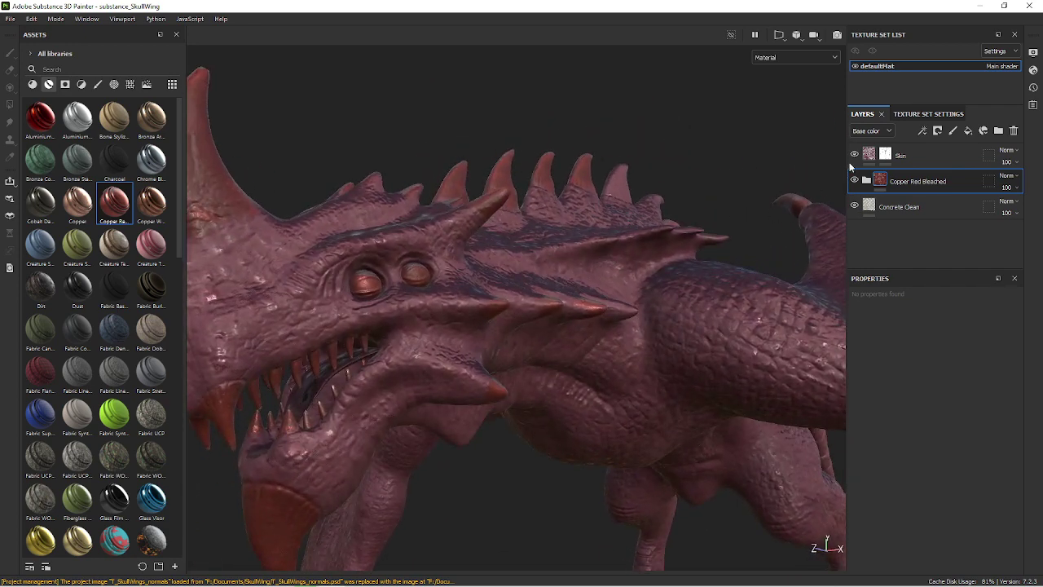
pyautogui.click(854, 155)
pyautogui.moveTo(703, 236)
pyautogui.keyDown('alt'); pyautogui.mouseDown()
pyautogui.moveTo(532, 307)
pyautogui.moveTo(479, 352)
pyautogui.moveTo(512, 179)
pyautogui.moveTo(526, 195)
pyautogui.moveTo(361, 230)
pyautogui.moveTo(332, 301)
pyautogui.moveTo(383, 269)
pyautogui.mouseUp(); pyautogui.keyUp('alt')
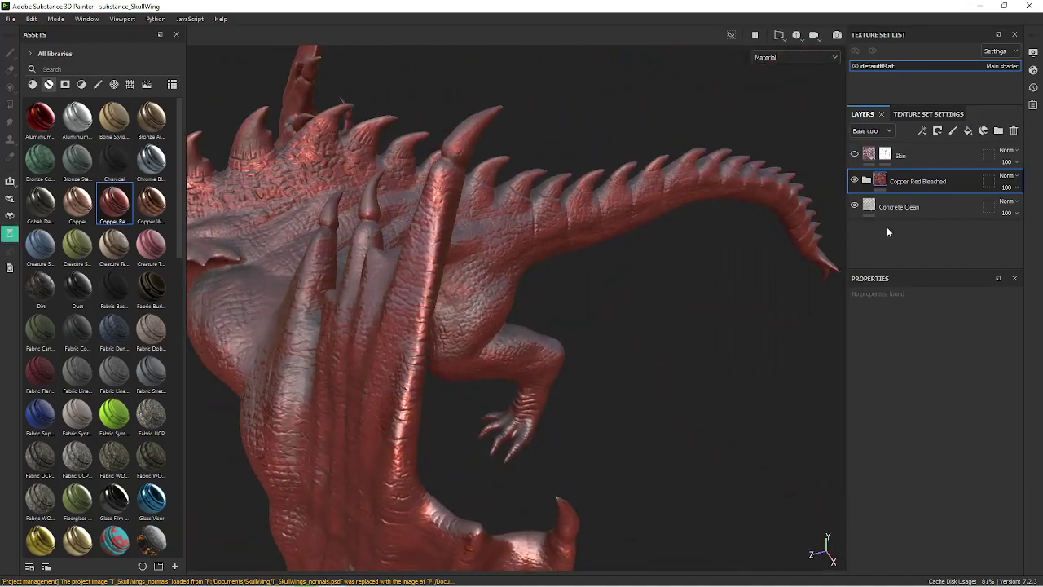
# Expand the Copper Red Bleached group and select the Sun Bleach Fill effect.
pyautogui.click(879, 184)
pyautogui.click(866, 181)
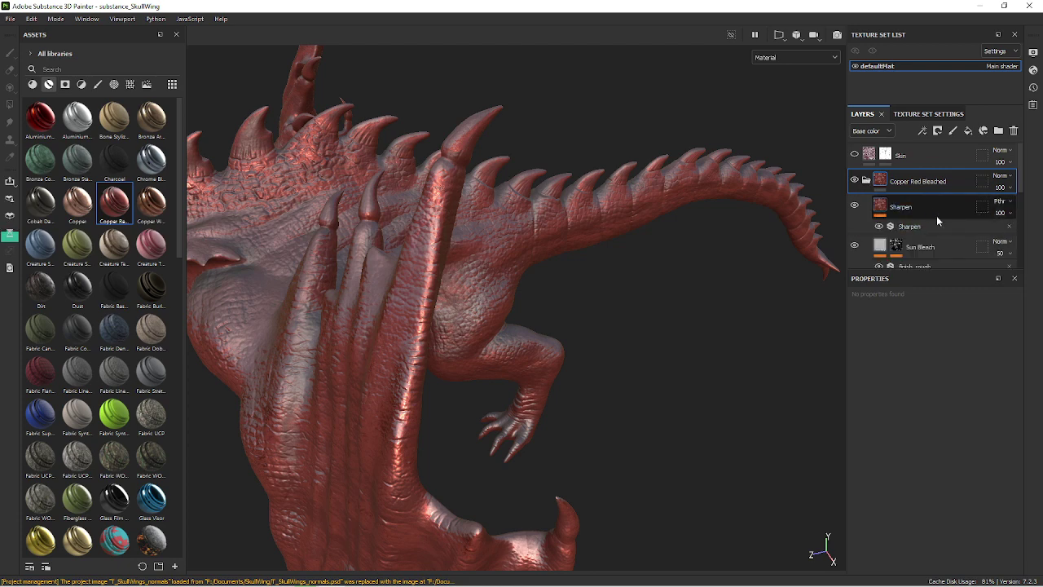
pyautogui.scroll(-1, 936, 218)
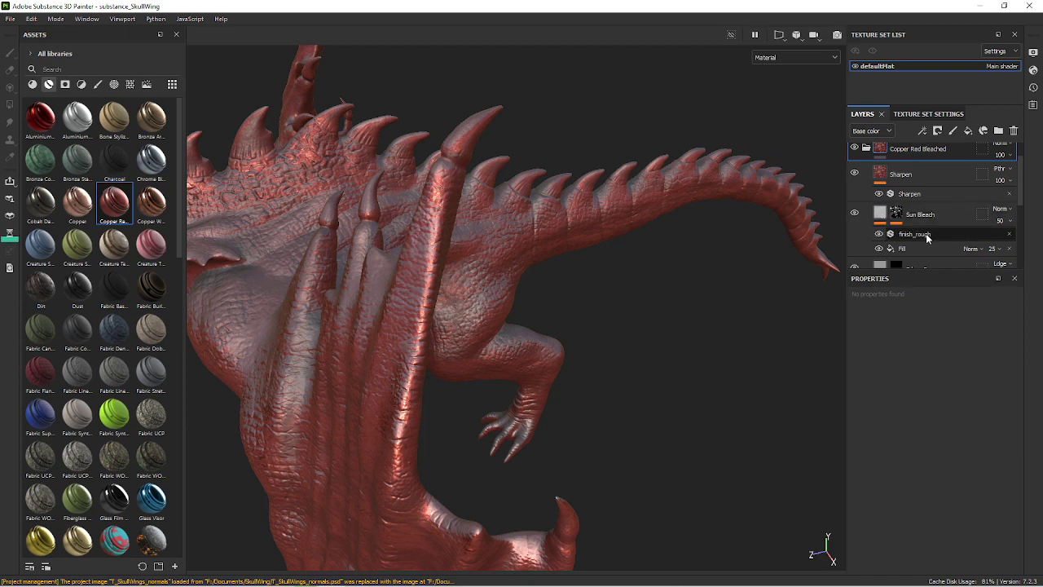
pyautogui.scroll(-1, 937, 240)
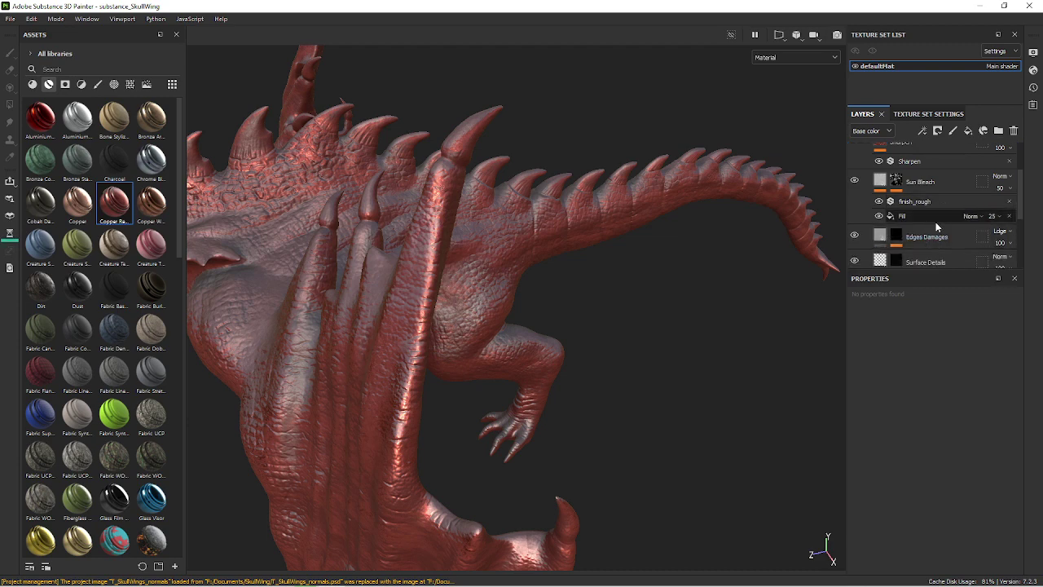
pyautogui.click(934, 224)
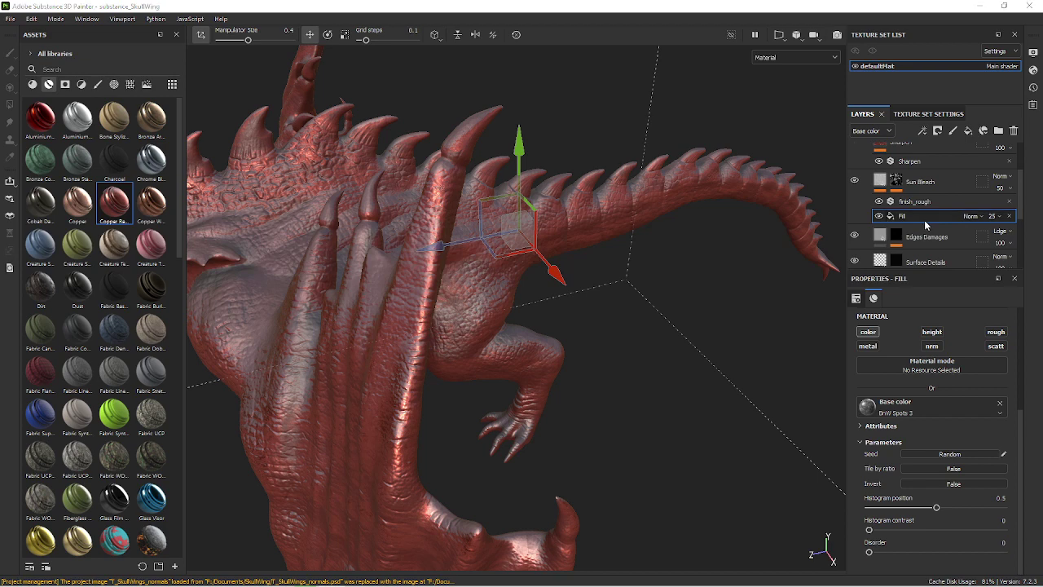
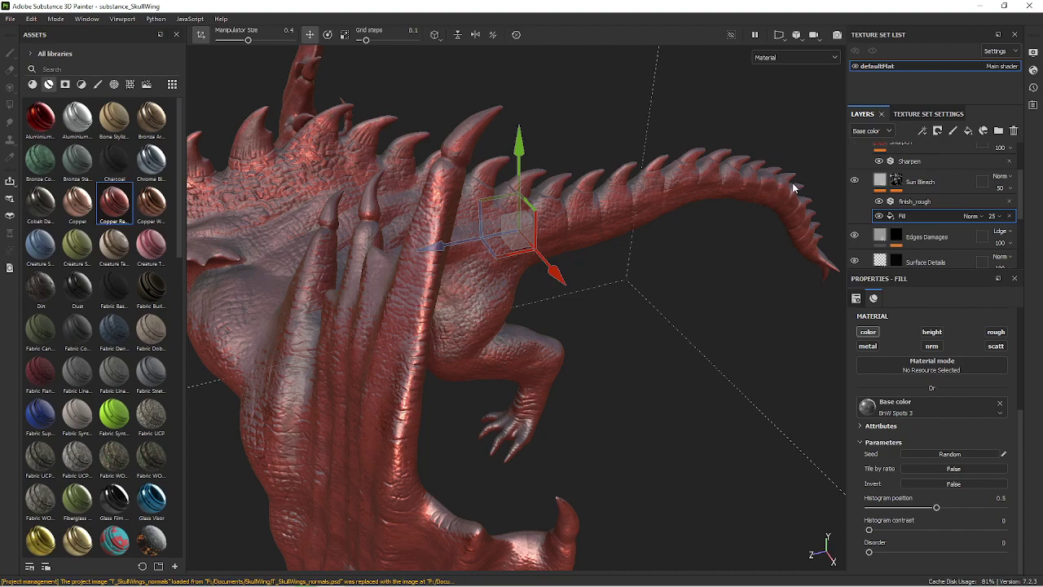
# Compare the dragon from behind and below with the Fill effect and finish_rough filter toggled off and on.
pyautogui.keyDown('alt'); pyautogui.moveTo(760, 218); pyautogui.dragTo(583, 191); pyautogui.keyUp('alt')
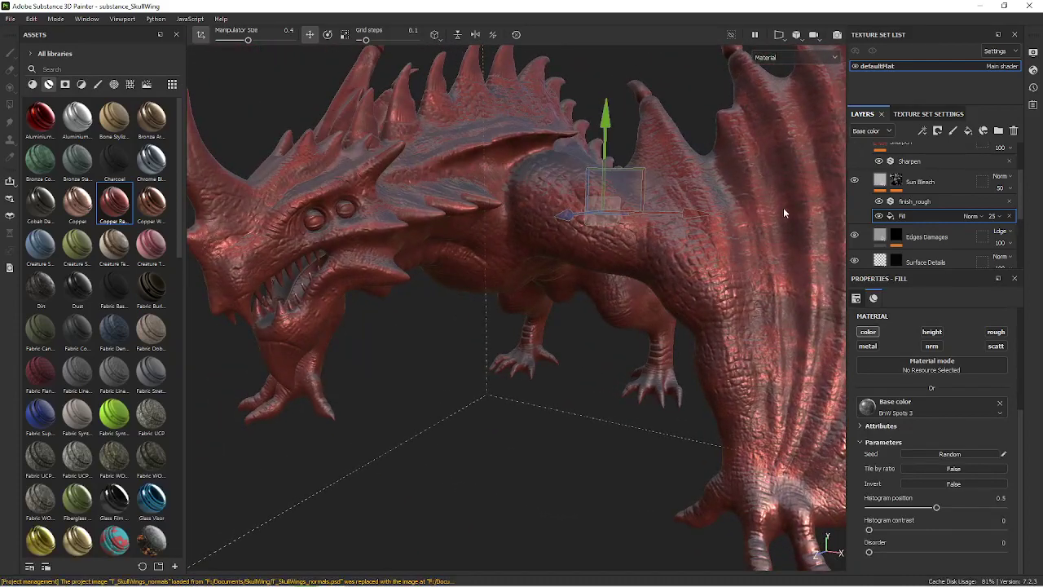
pyautogui.click(878, 216)
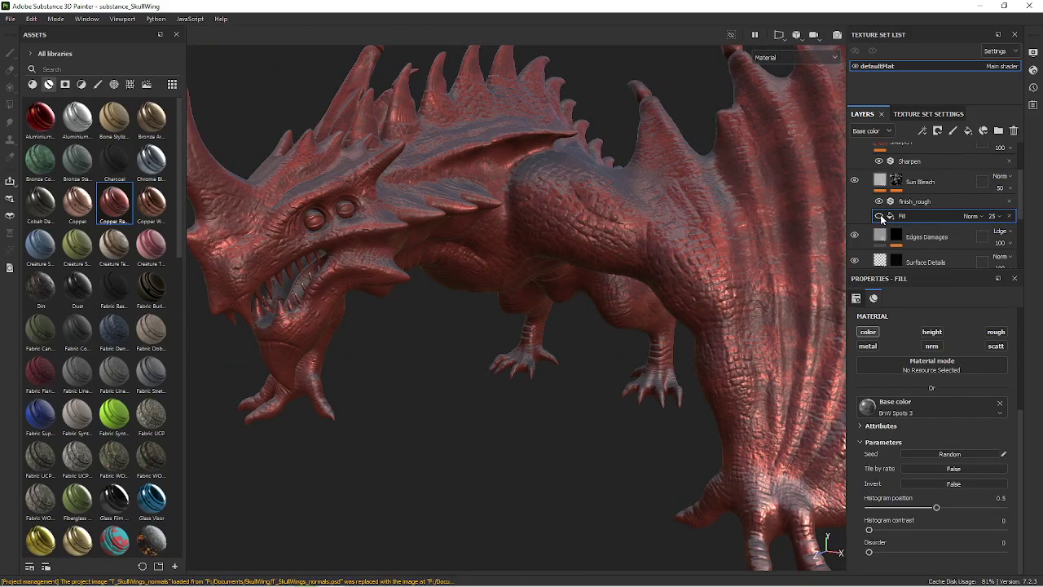
pyautogui.click(878, 216)
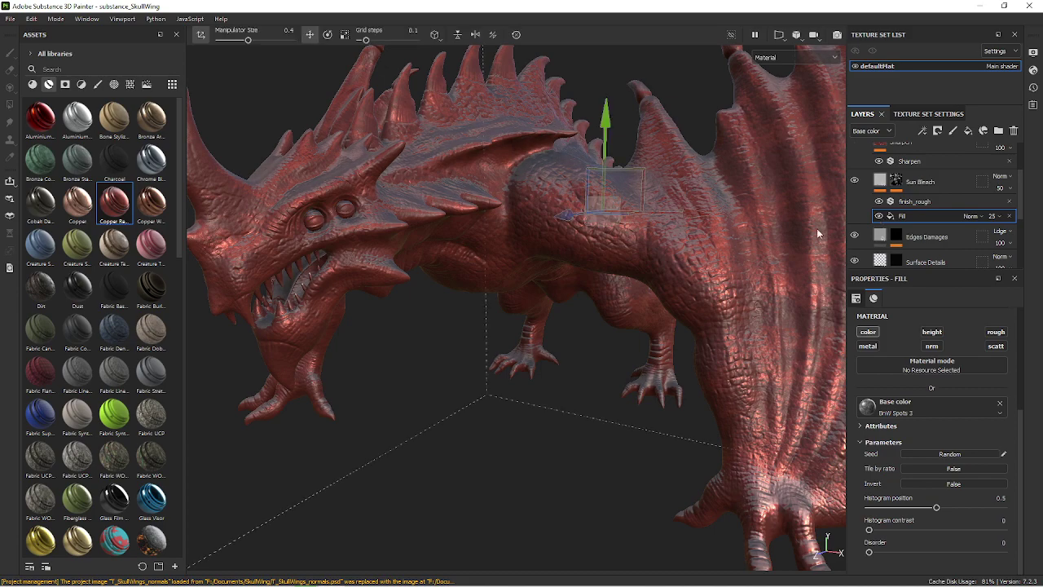
pyautogui.moveTo(717, 269)
pyautogui.keyDown('alt'); pyautogui.mouseDown()
pyautogui.moveTo(711, 353)
pyautogui.moveTo(737, 326)
pyautogui.mouseUp(); pyautogui.keyUp('alt')
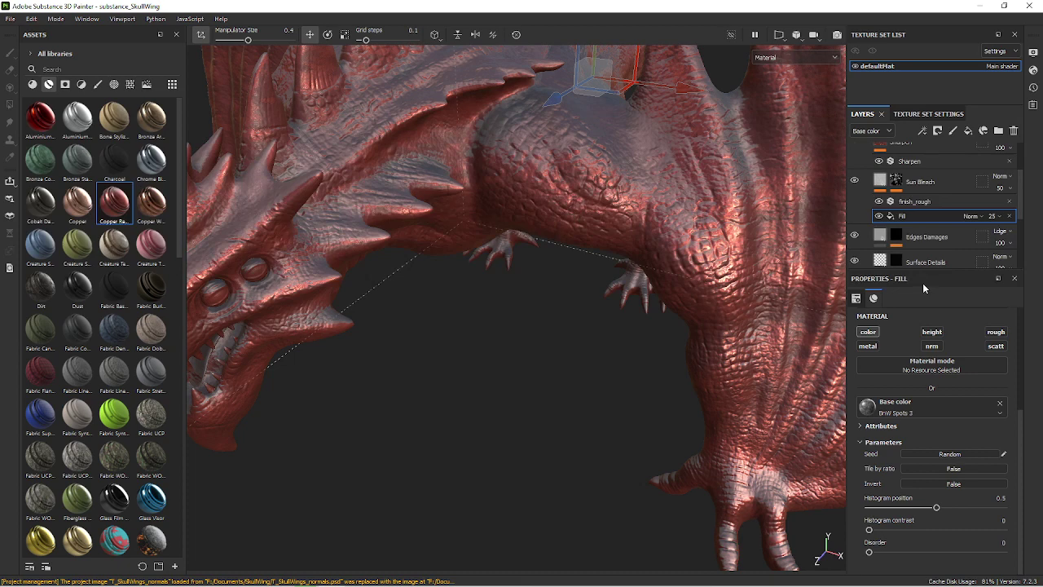
pyautogui.click(878, 216)
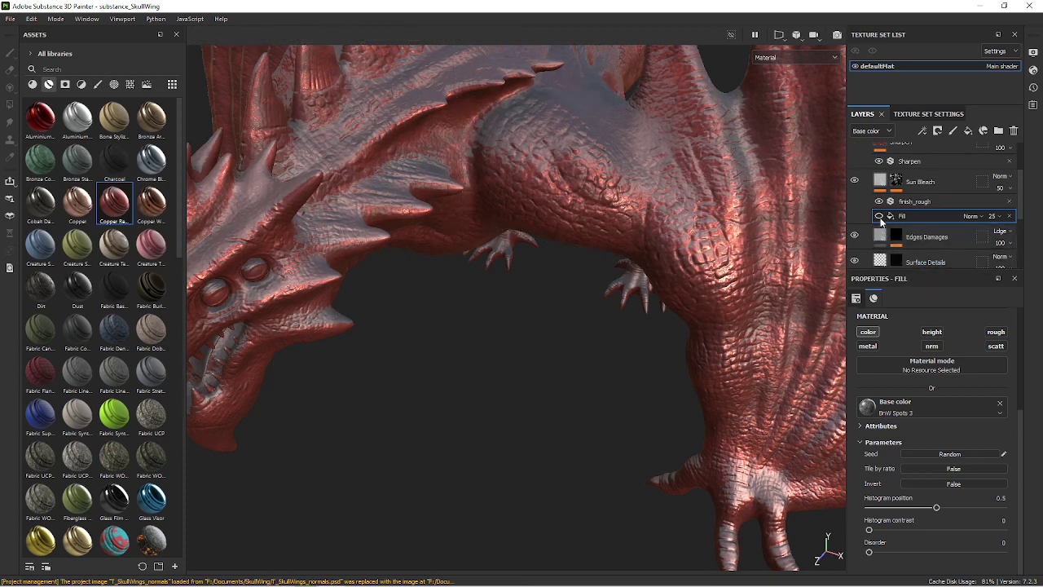
pyautogui.click(879, 217)
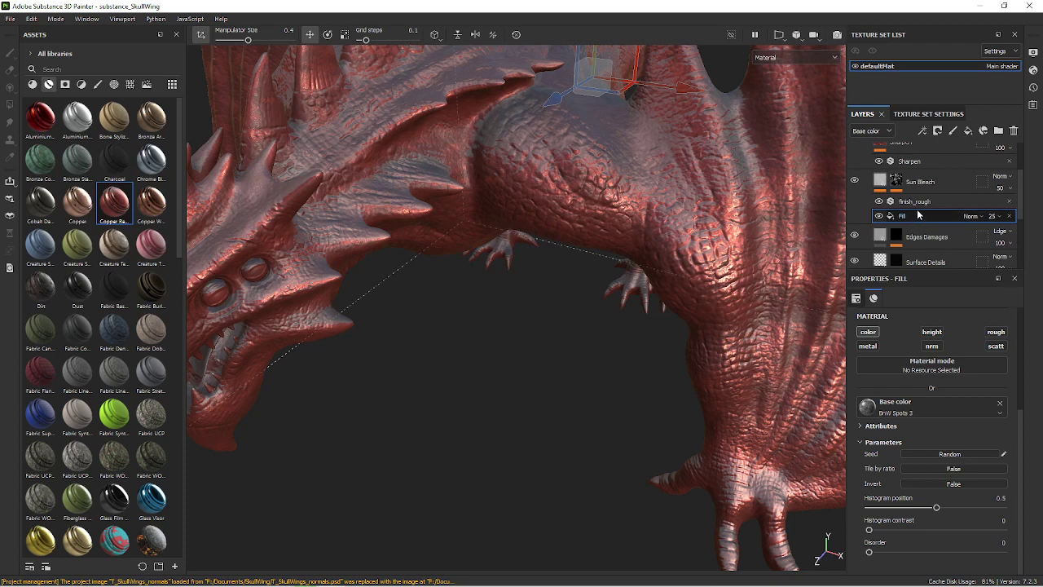
pyautogui.click(879, 201)
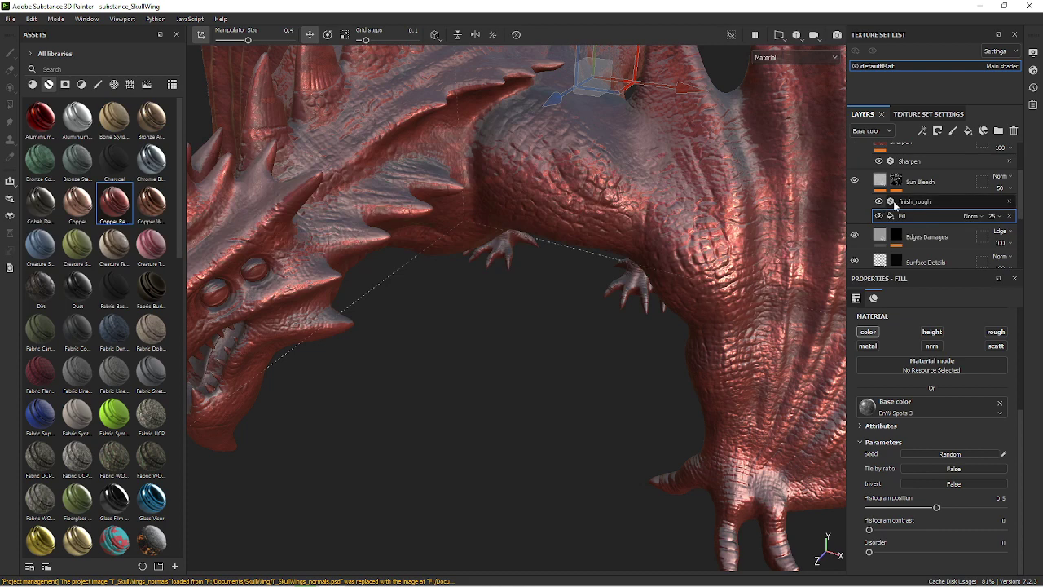
# Raise the finish_rough filter's Scale Grunge from 5 to 9 and check the result.
pyautogui.click(932, 207)
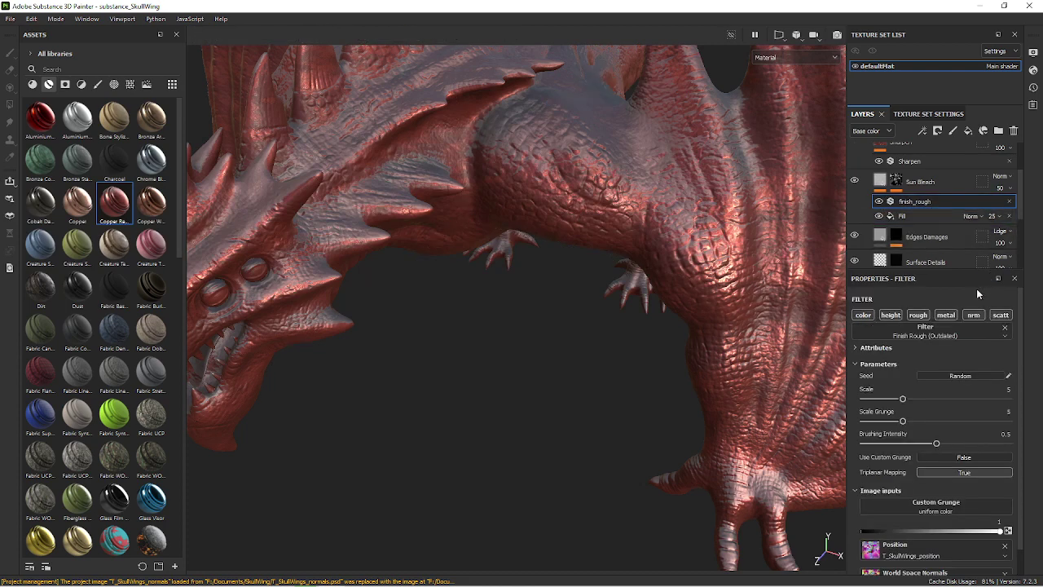
pyautogui.scroll(-1, 968, 379)
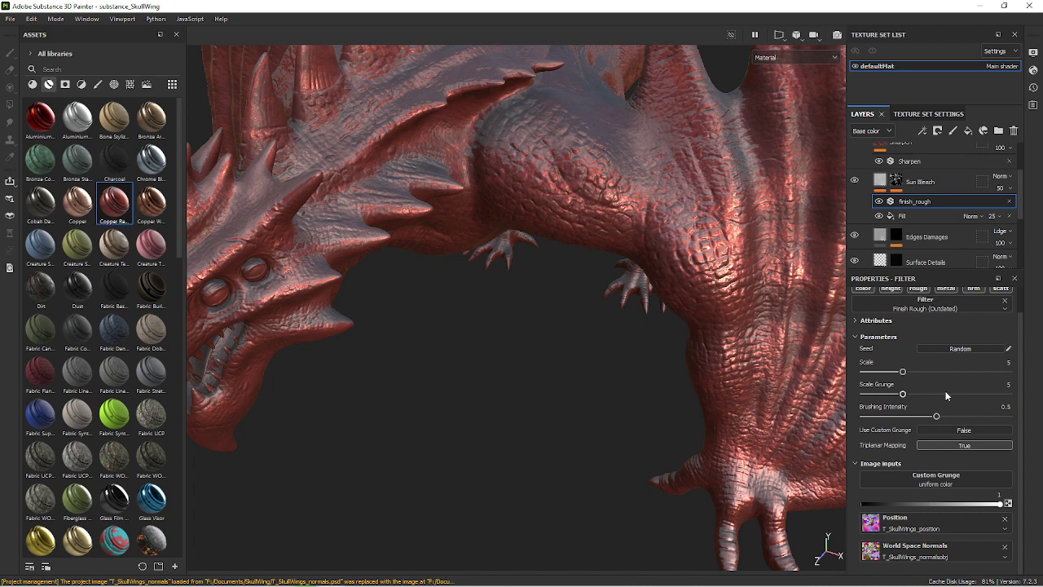
pyautogui.click(944, 393)
pyautogui.moveTo(676, 342)
pyautogui.keyDown('alt'); pyautogui.mouseDown()
pyautogui.moveTo(610, 295)
pyautogui.moveTo(710, 345)
pyautogui.moveTo(774, 359)
pyautogui.mouseUp(); pyautogui.keyUp('alt')
pyautogui.scroll(1, 921, 233)
pyautogui.scroll(2, 921, 233)
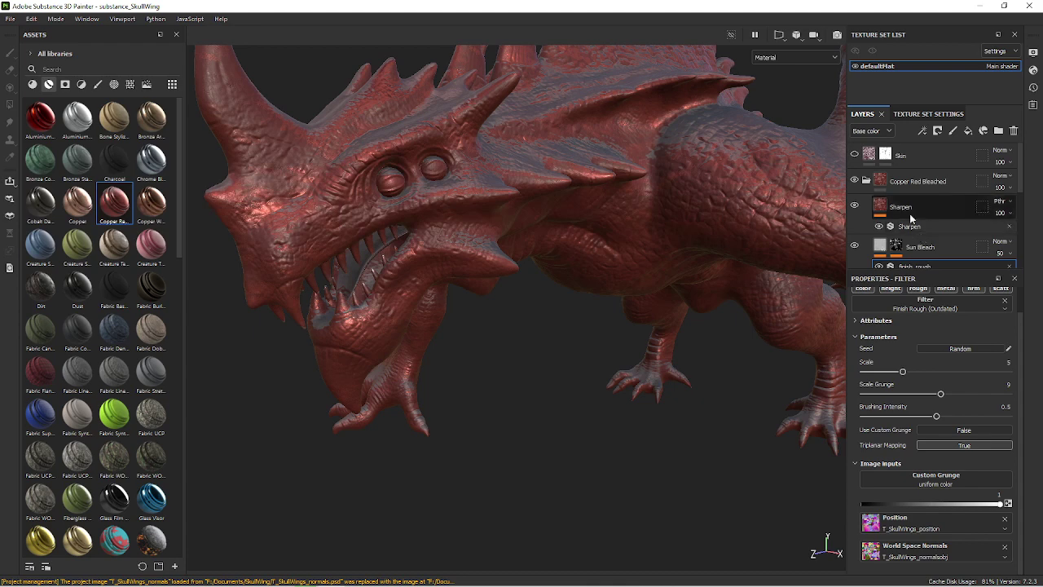
# Add a black mask to the collapsed Copper Red Bleached folder.
pyautogui.click(886, 155)
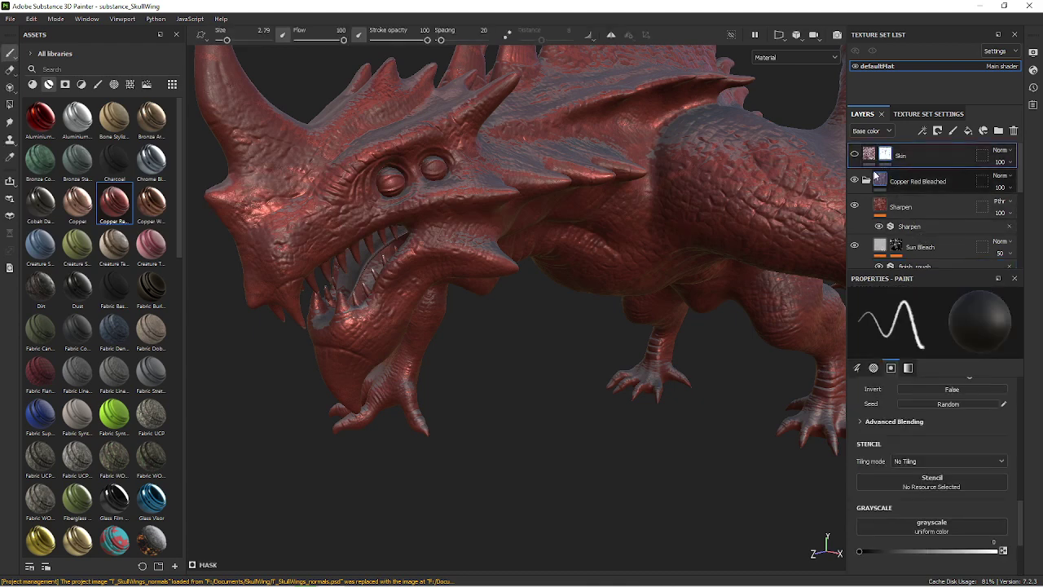
pyautogui.click(867, 181)
pyautogui.click(905, 179)
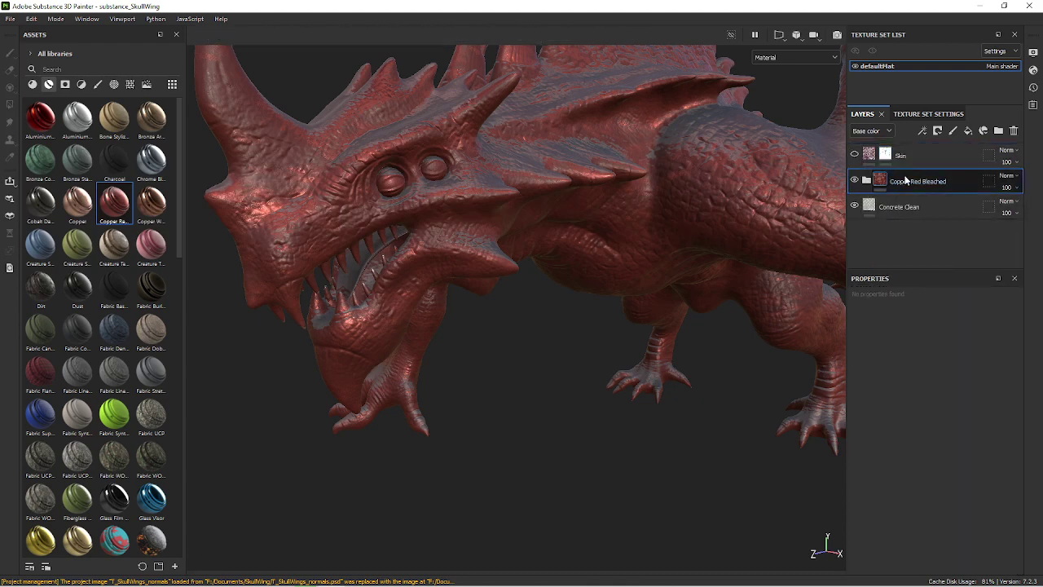
pyautogui.rightClick(902, 182)
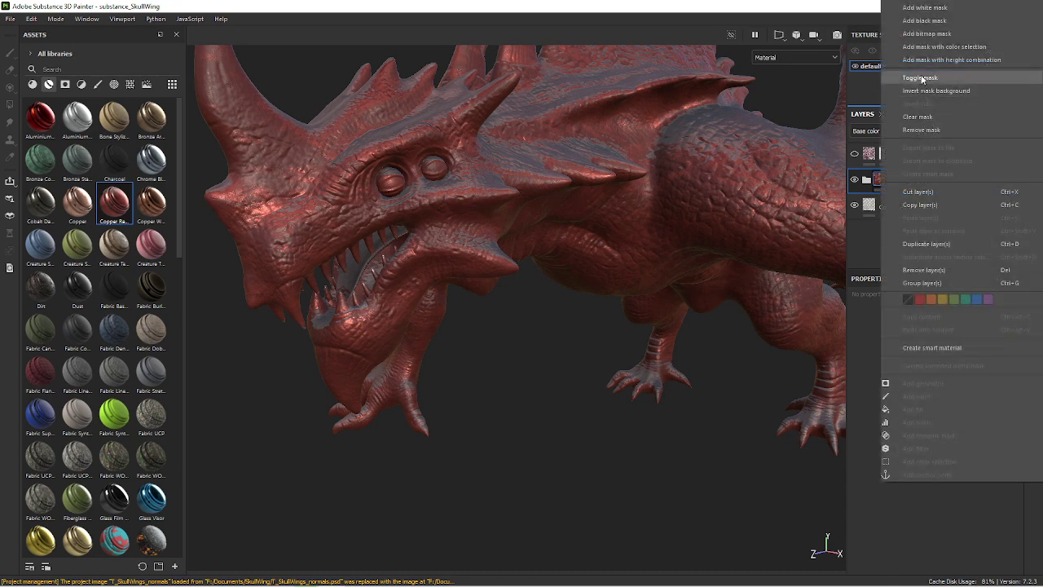
pyautogui.click(929, 19)
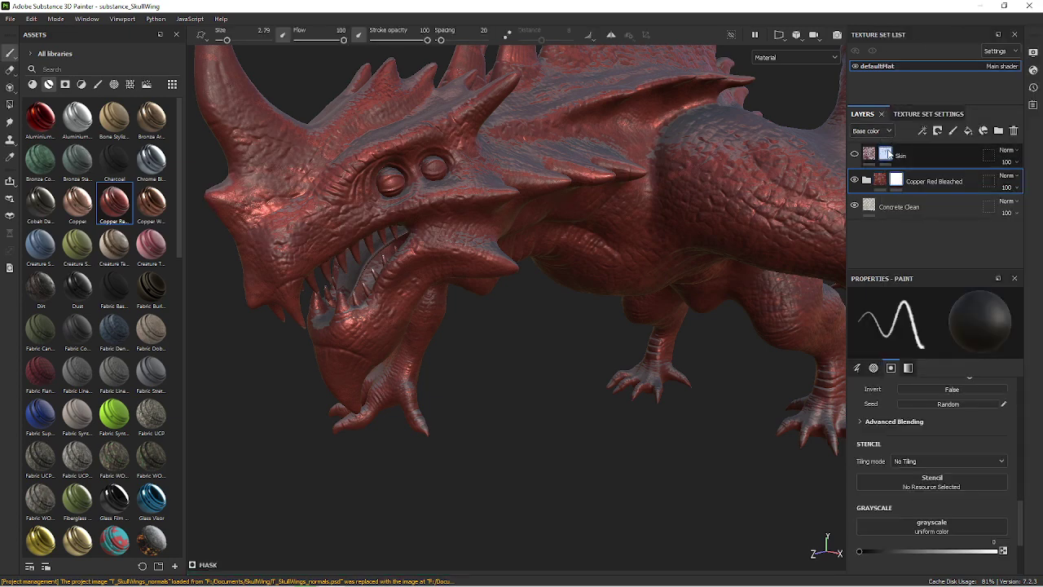
# Copy the Skin layer's mask and paste it into the Copper Red Bleached mask.
pyautogui.click(886, 155)
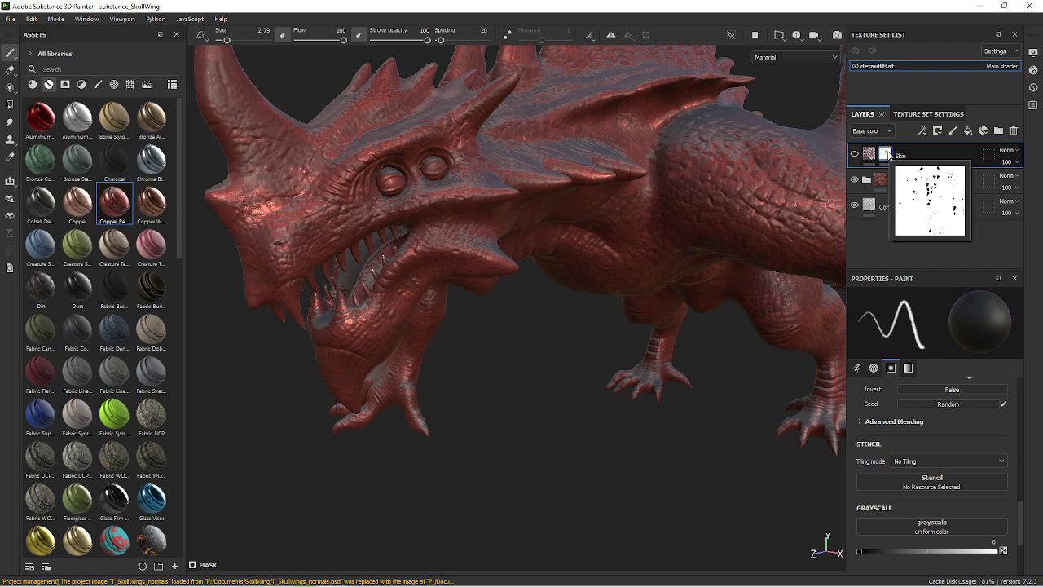
pyautogui.rightClick(887, 153)
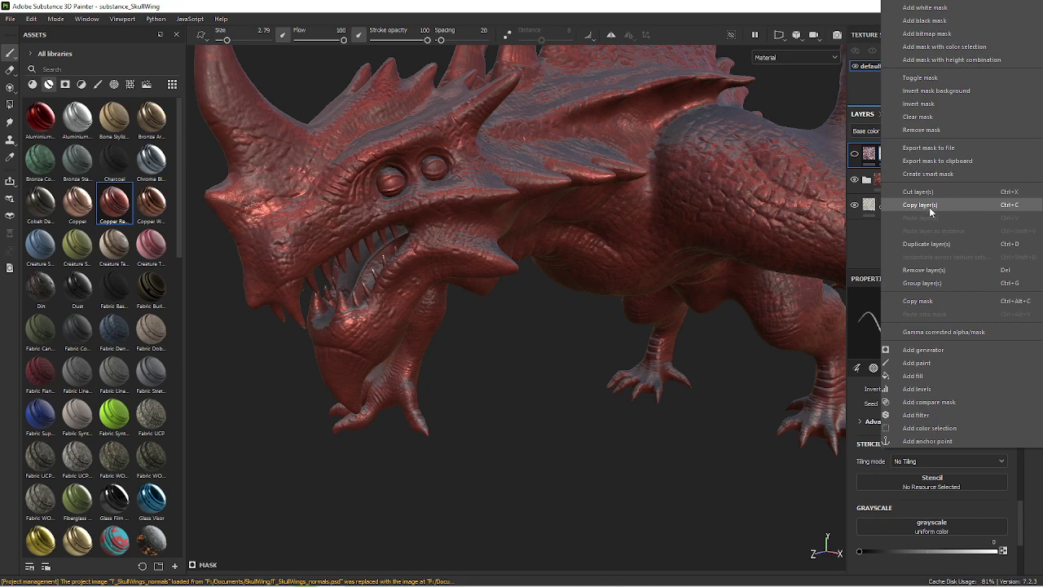
pyautogui.click(920, 300)
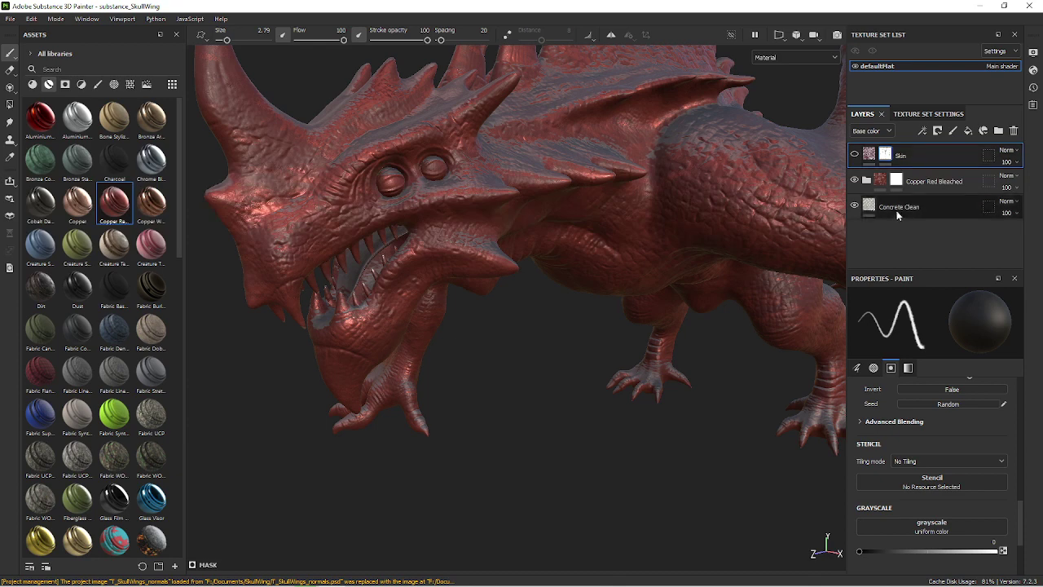
pyautogui.rightClick(898, 180)
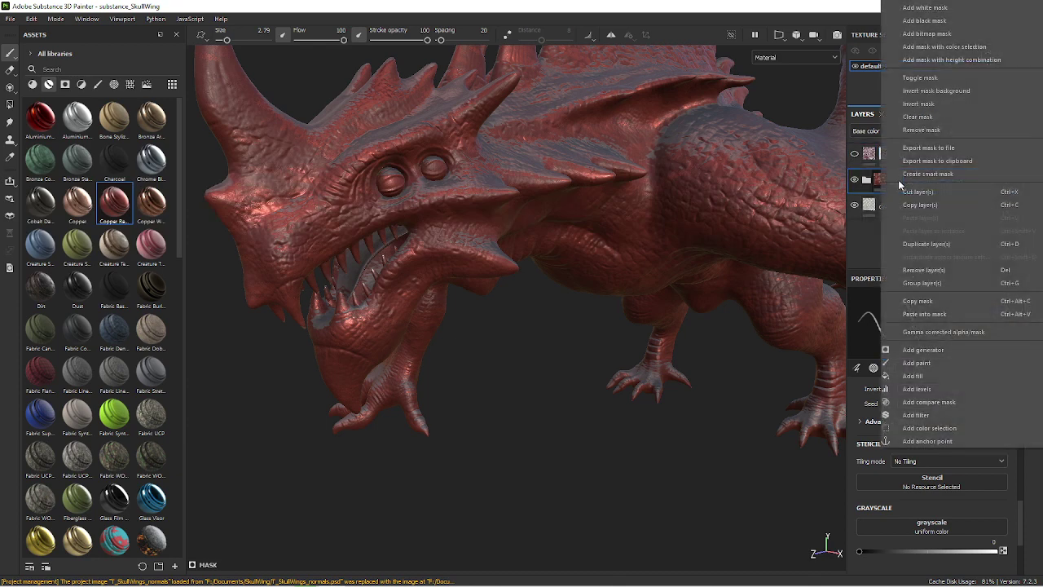
pyautogui.click(923, 315)
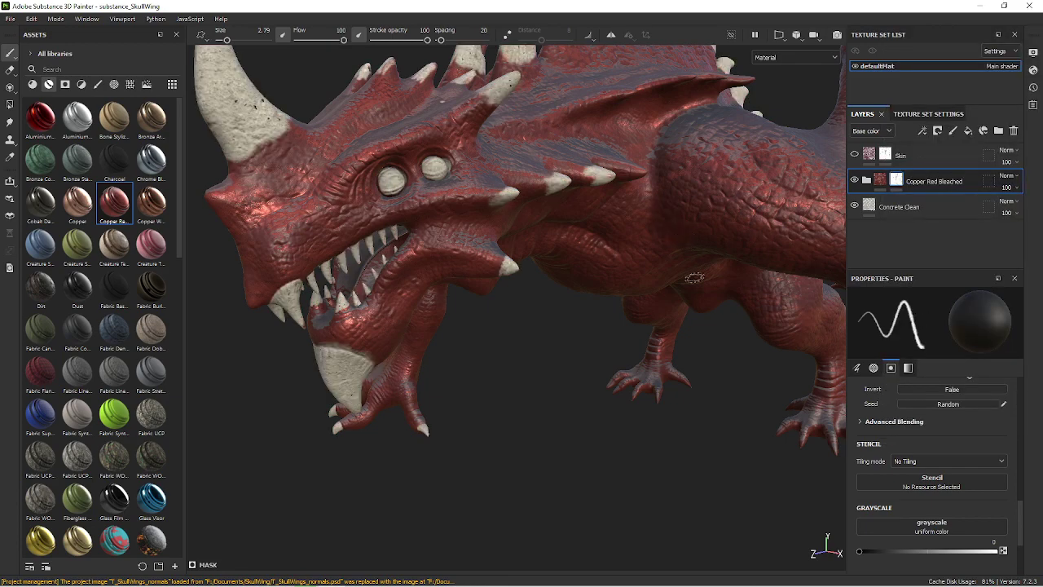
pyautogui.moveTo(693, 240)
pyautogui.keyDown('alt'); pyautogui.mouseDown()
pyautogui.moveTo(572, 232)
pyautogui.moveTo(668, 269)
pyautogui.moveTo(641, 231)
pyautogui.moveTo(701, 300)
pyautogui.mouseUp(); pyautogui.keyUp('alt')
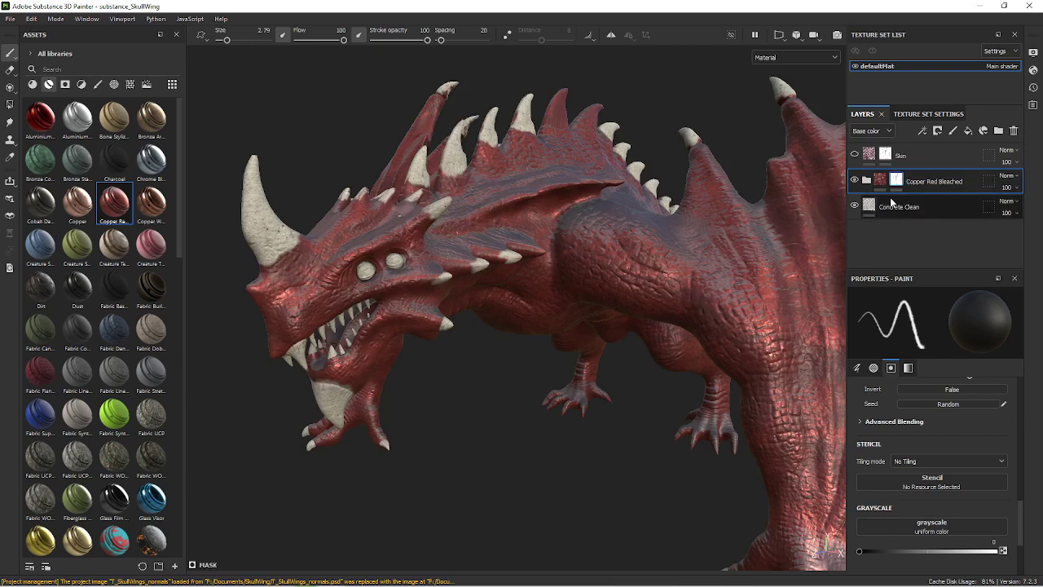
# Expand Copper Red Bleached, compare Sun Bleach on and off, and select its finish_rough filter.
pyautogui.click(885, 185)
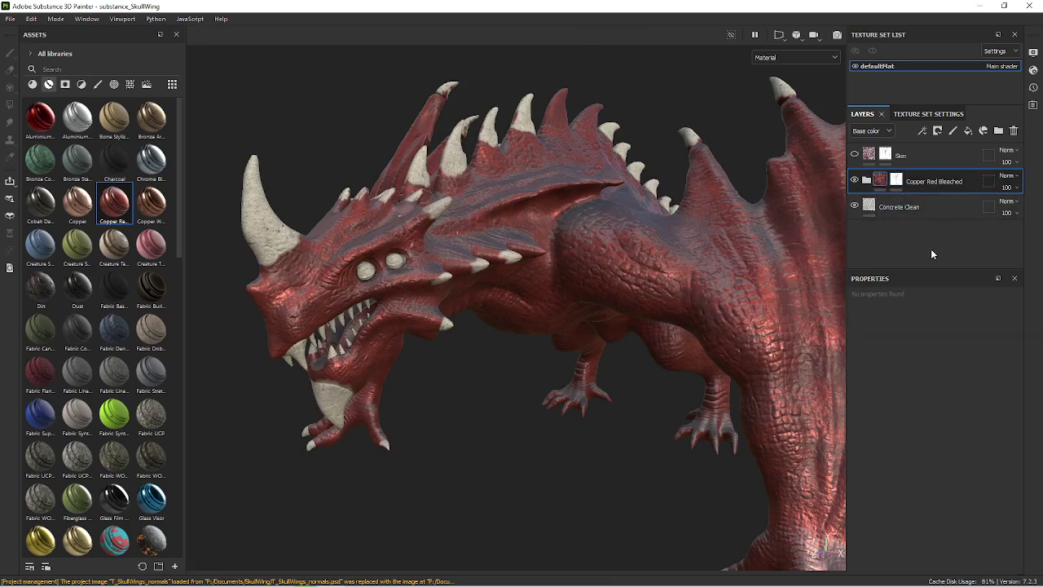
pyautogui.click(867, 182)
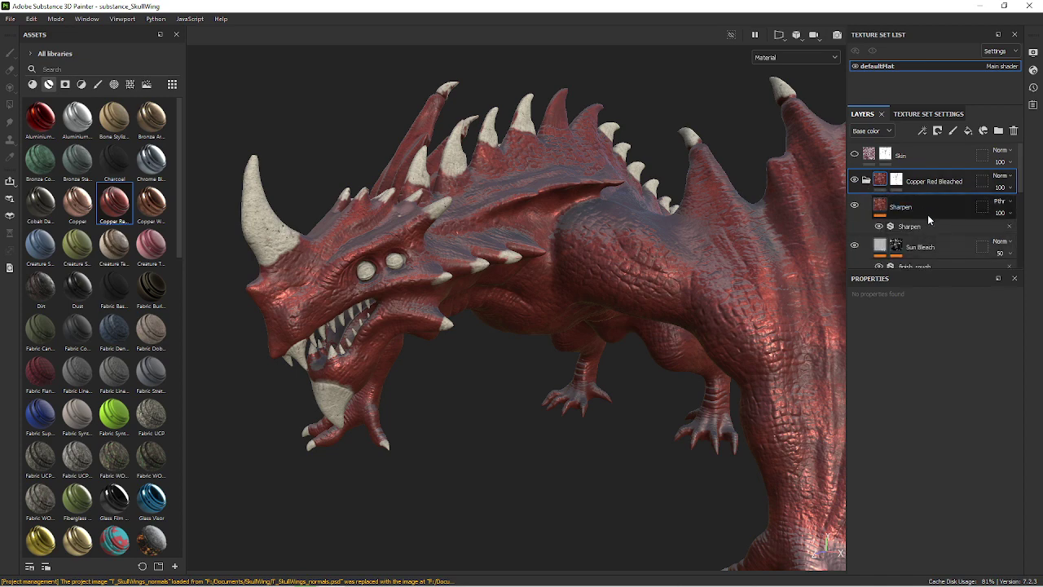
pyautogui.scroll(-1, 941, 234)
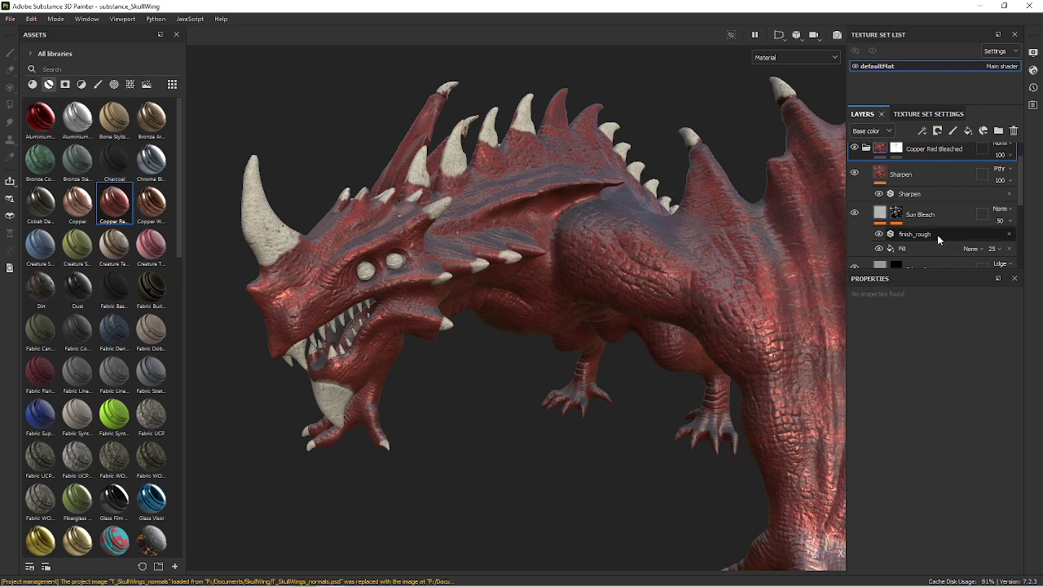
pyautogui.click(855, 214)
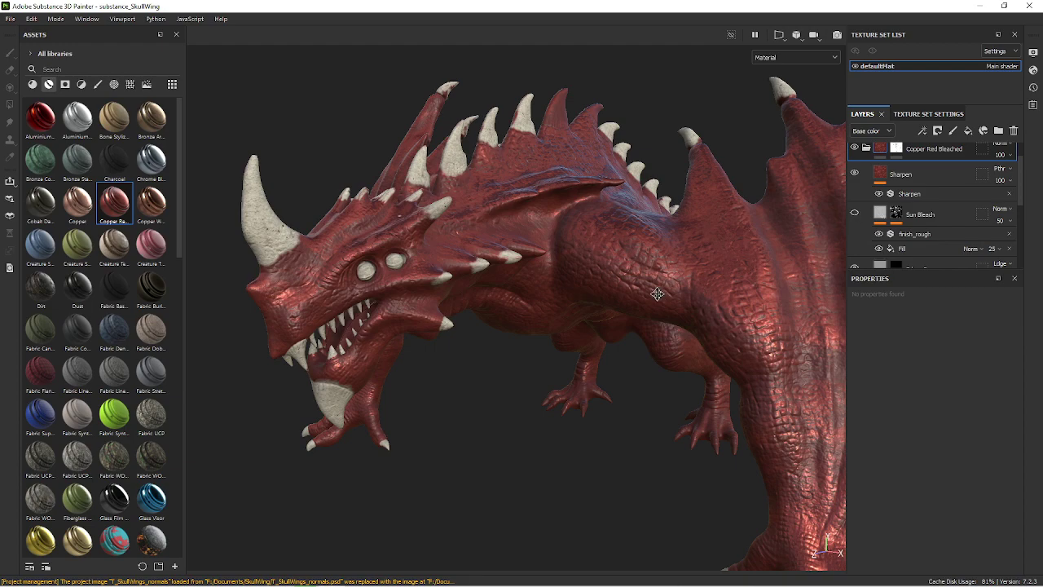
pyautogui.moveTo(657, 294)
pyautogui.keyDown('alt'); pyautogui.mouseDown()
pyautogui.moveTo(566, 326)
pyautogui.moveTo(670, 350)
pyautogui.mouseUp(); pyautogui.keyUp('alt')
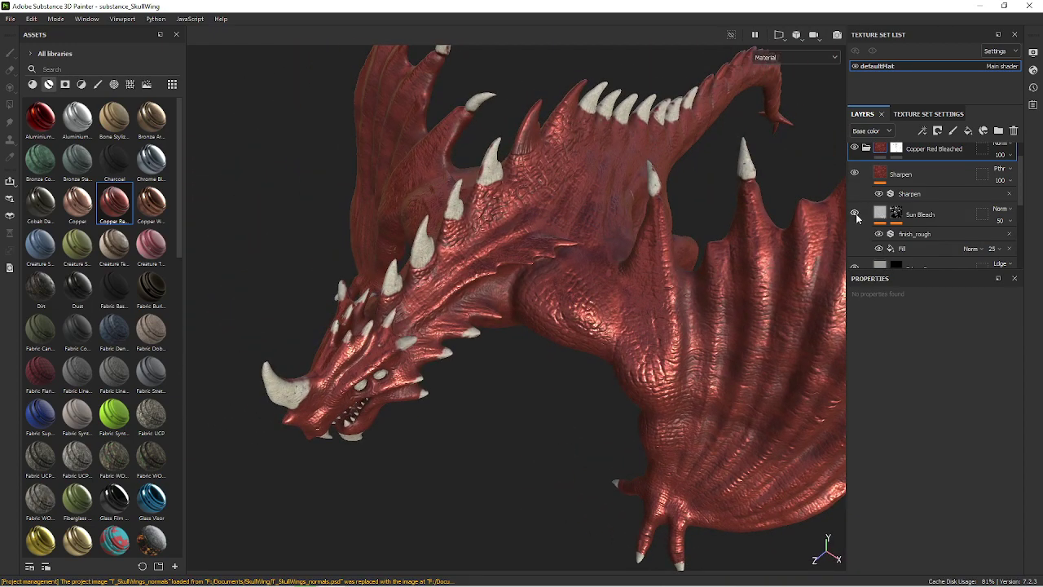
pyautogui.click(855, 215)
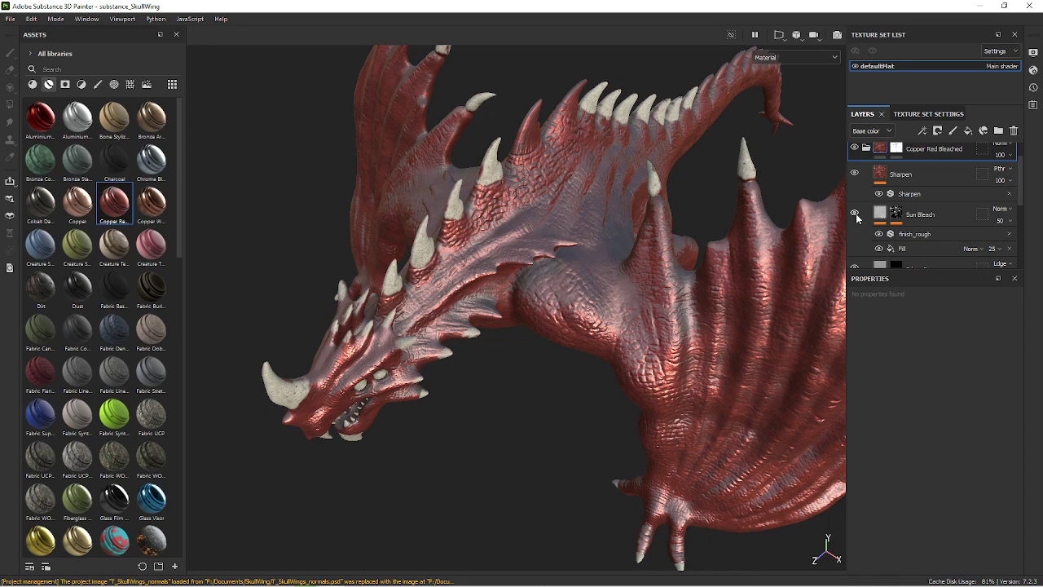
pyautogui.click(854, 214)
pyautogui.click(854, 214)
pyautogui.click(925, 237)
pyautogui.click(924, 235)
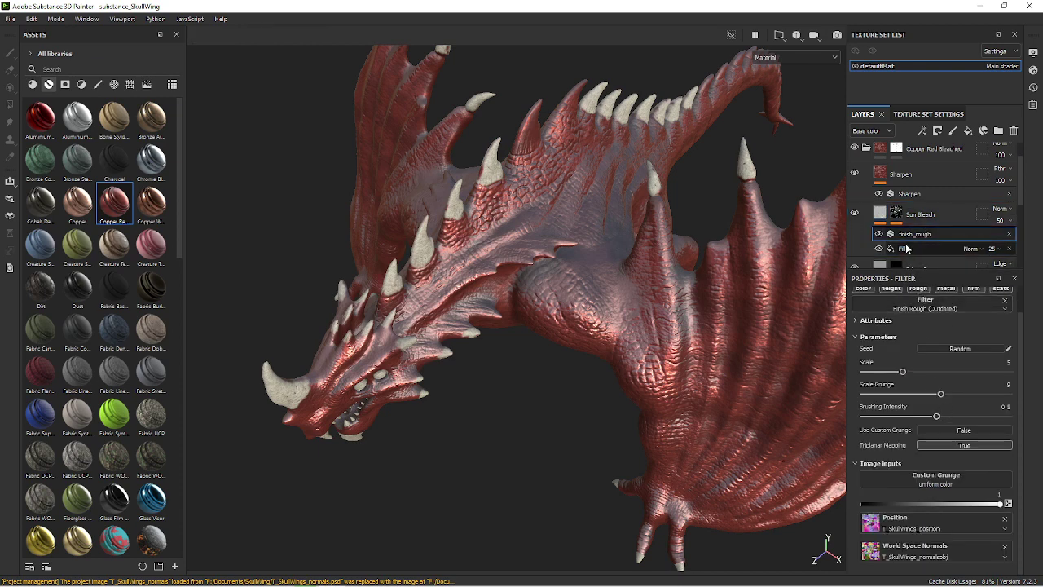
# Select Sun Bleach's Mask Editor to show its generator settings (Global Balance 0.5, Contrast 0.25).
pyautogui.click(897, 215)
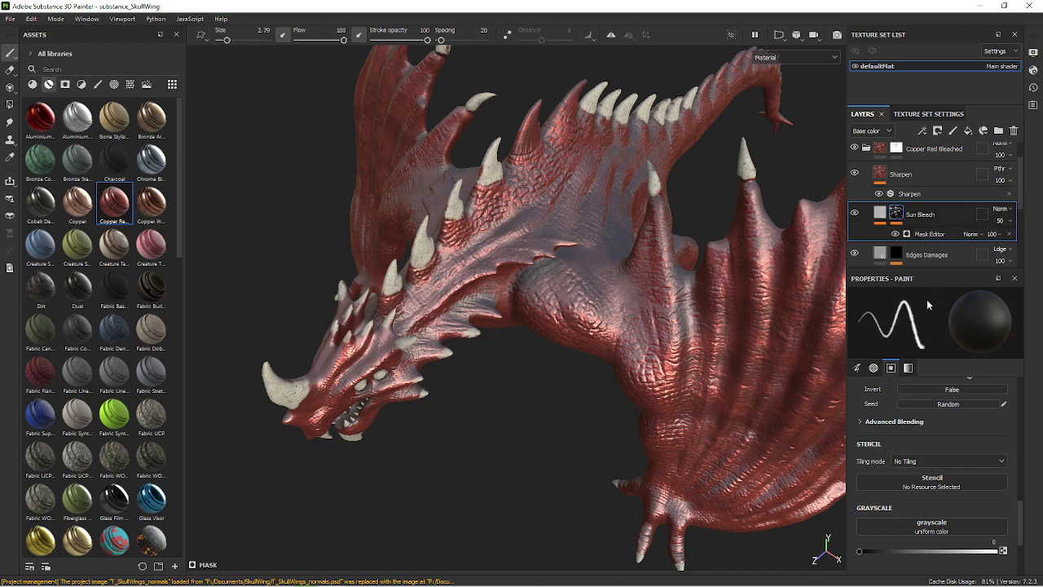
pyautogui.scroll(3, 964, 432)
pyautogui.scroll(2, 967, 446)
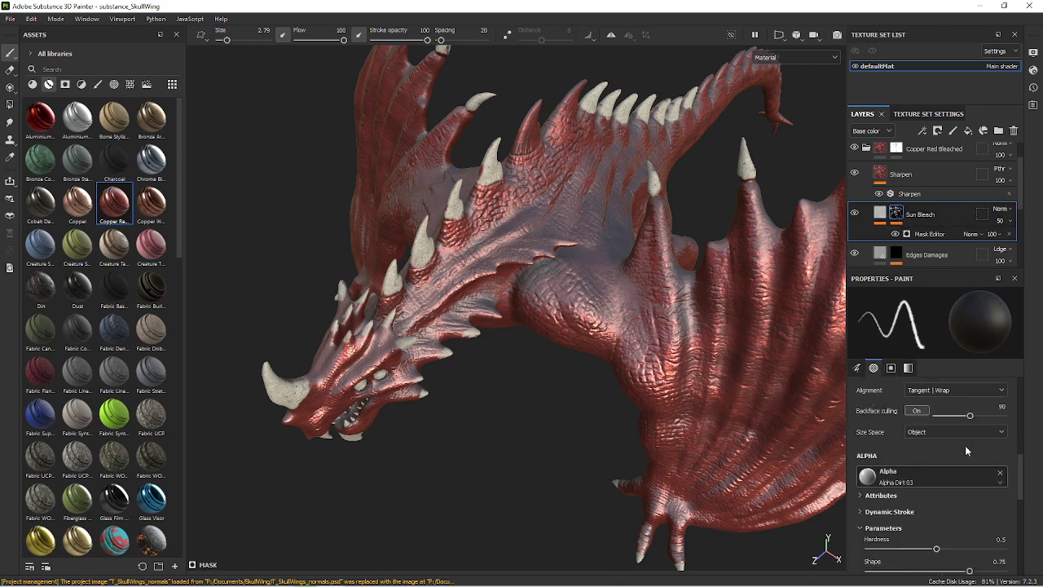
pyautogui.scroll(-2, 966, 436)
pyautogui.scroll(-2, 965, 416)
pyautogui.scroll(-2, 962, 410)
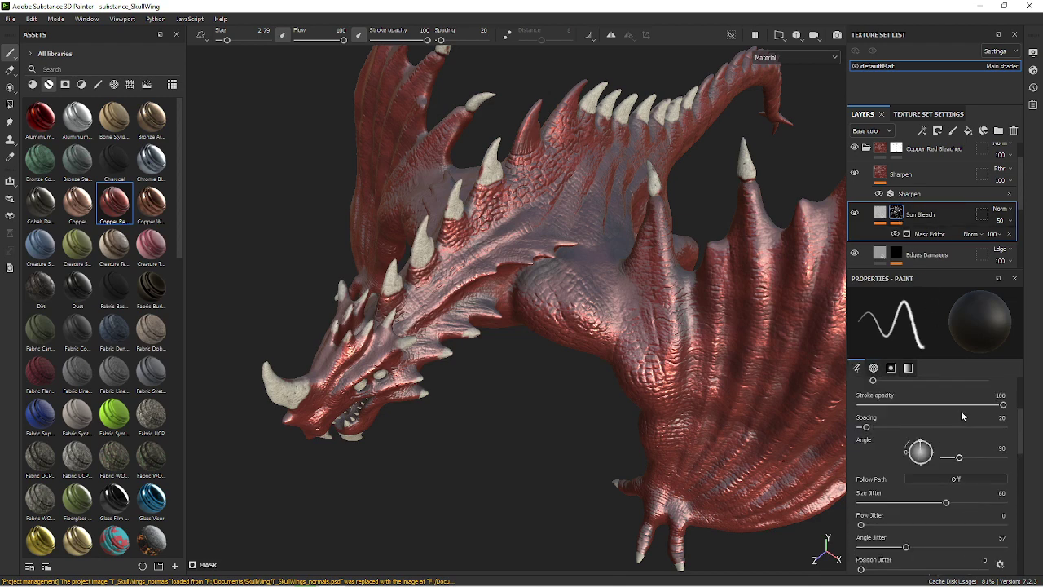
pyautogui.scroll(2, 960, 410)
pyautogui.scroll(2, 961, 409)
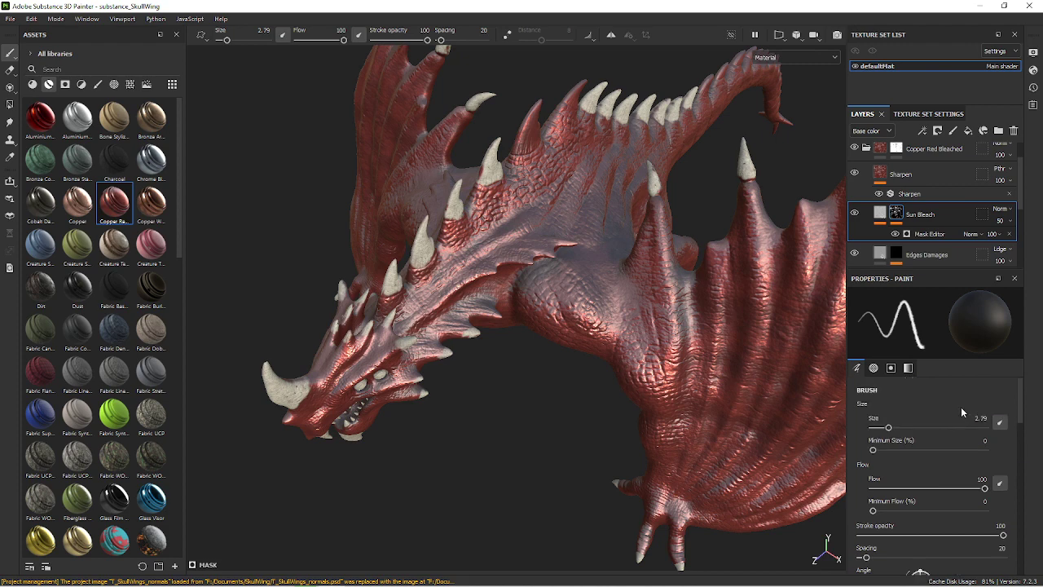
pyautogui.scroll(-1, 959, 412)
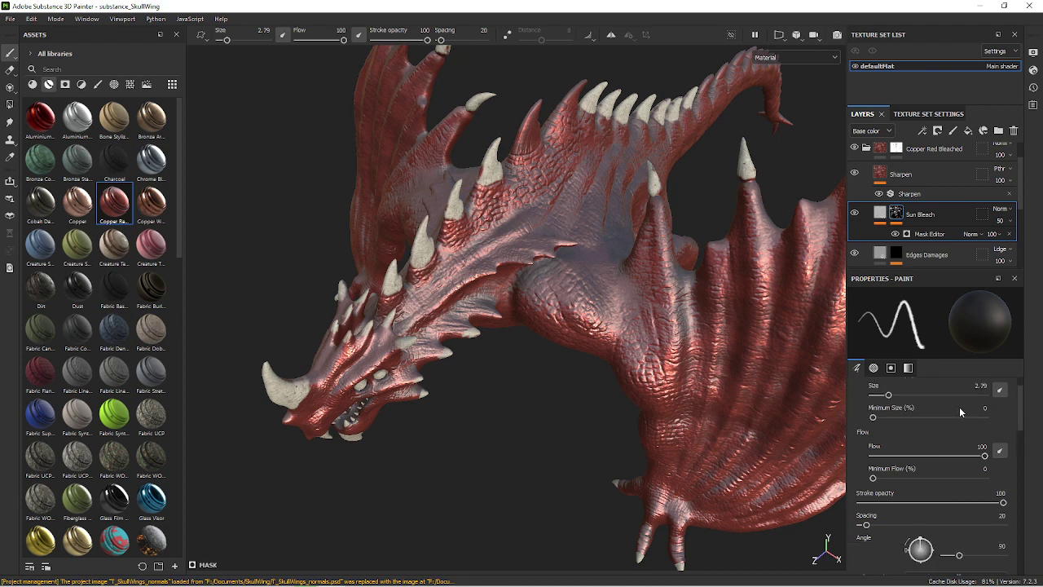
pyautogui.scroll(-1, 959, 412)
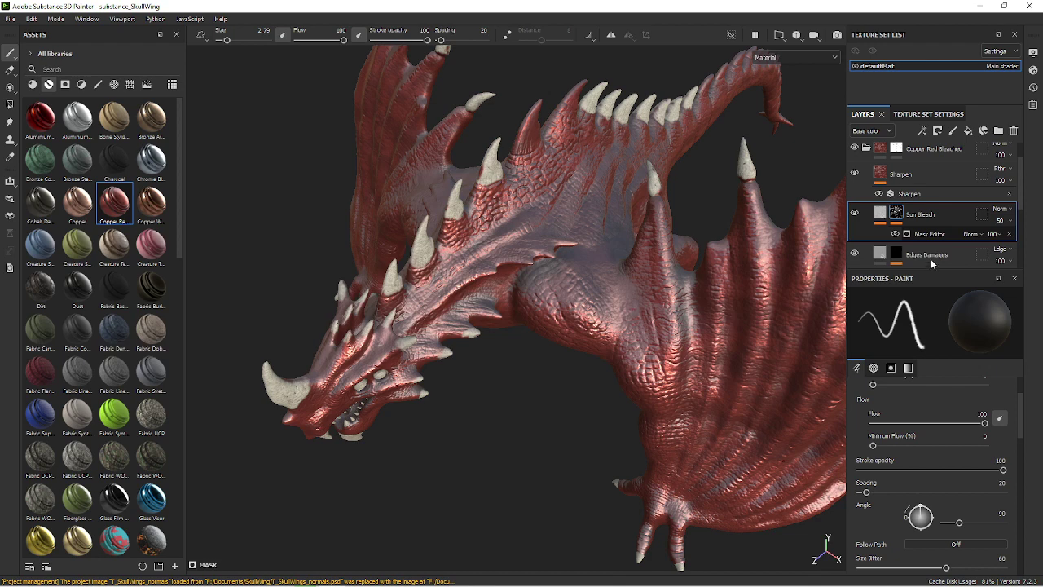
pyautogui.click(929, 234)
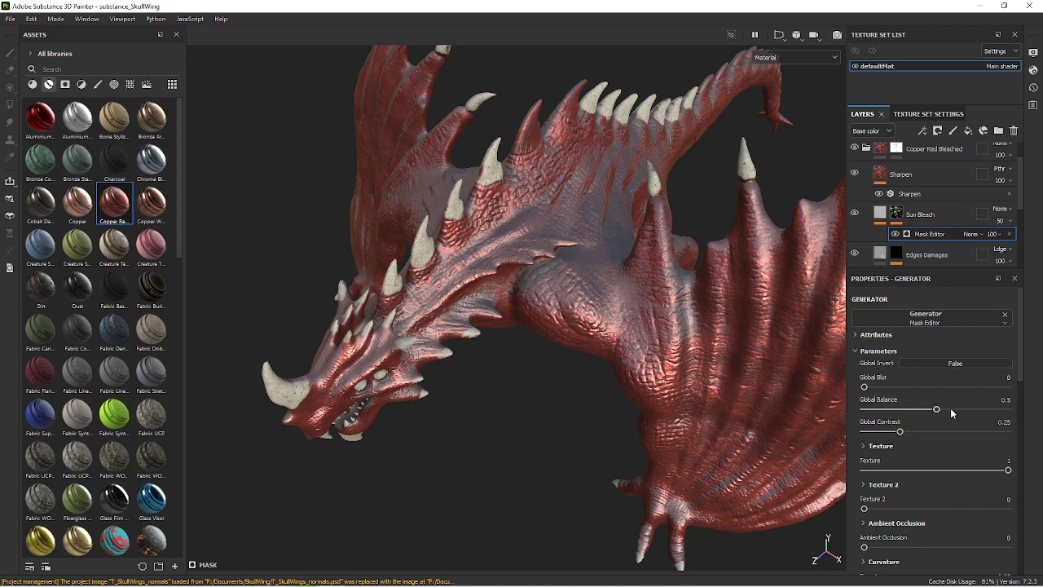
# Set the Sun Bleach mask's Global Balance to 0.58, keeping Texture at 1.
pyautogui.click(951, 410)
pyautogui.moveTo(952, 410); pyautogui.dragTo(880, 410)
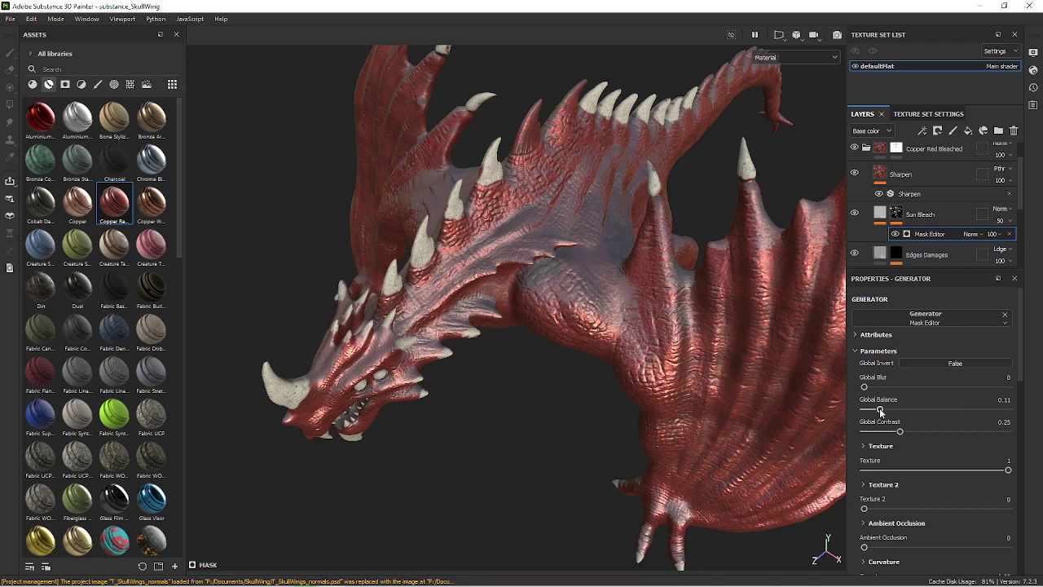
pyautogui.click(948, 410)
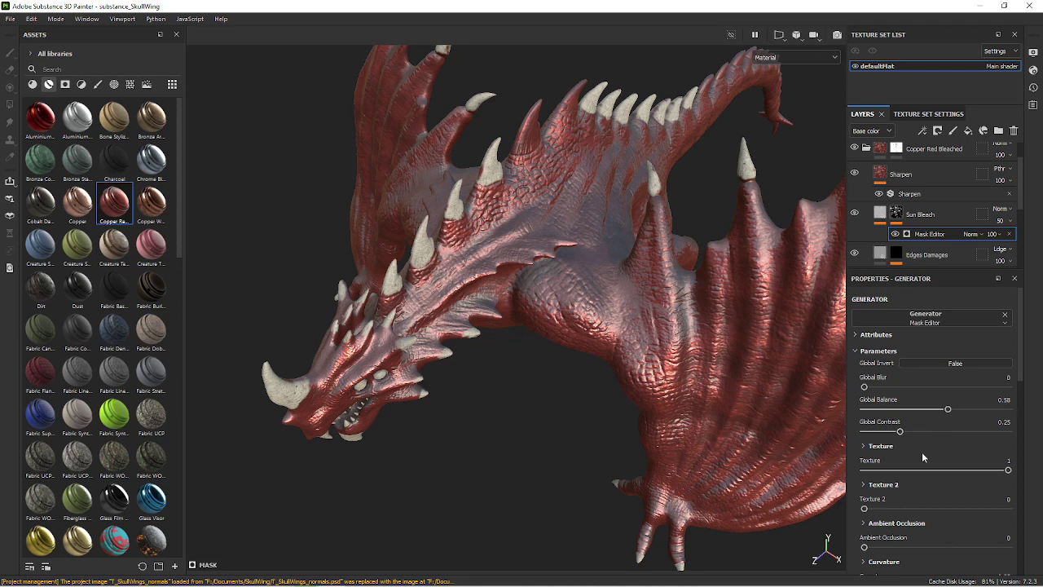
pyautogui.scroll(-1, 928, 462)
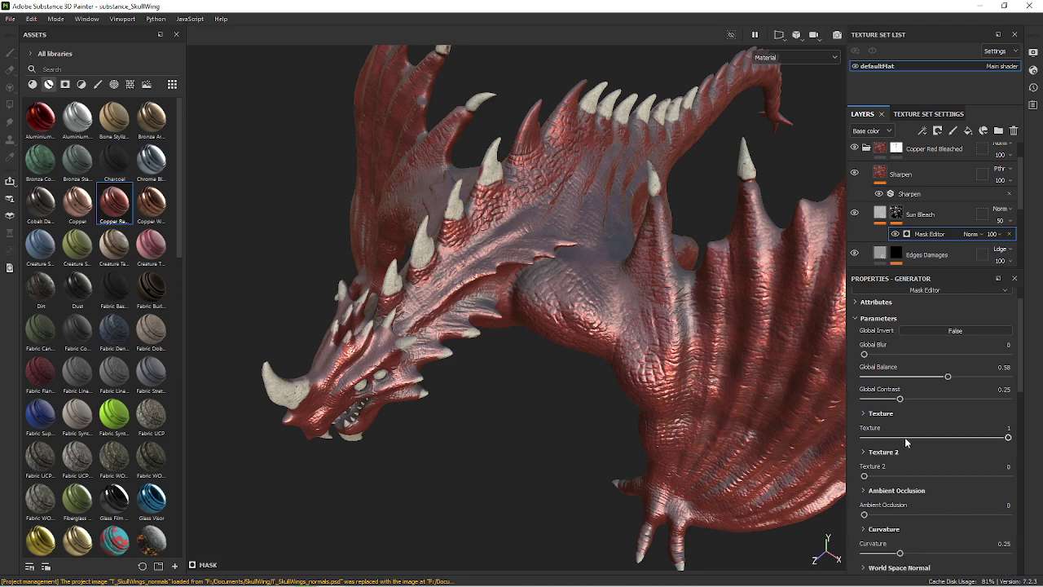
pyautogui.click(905, 438)
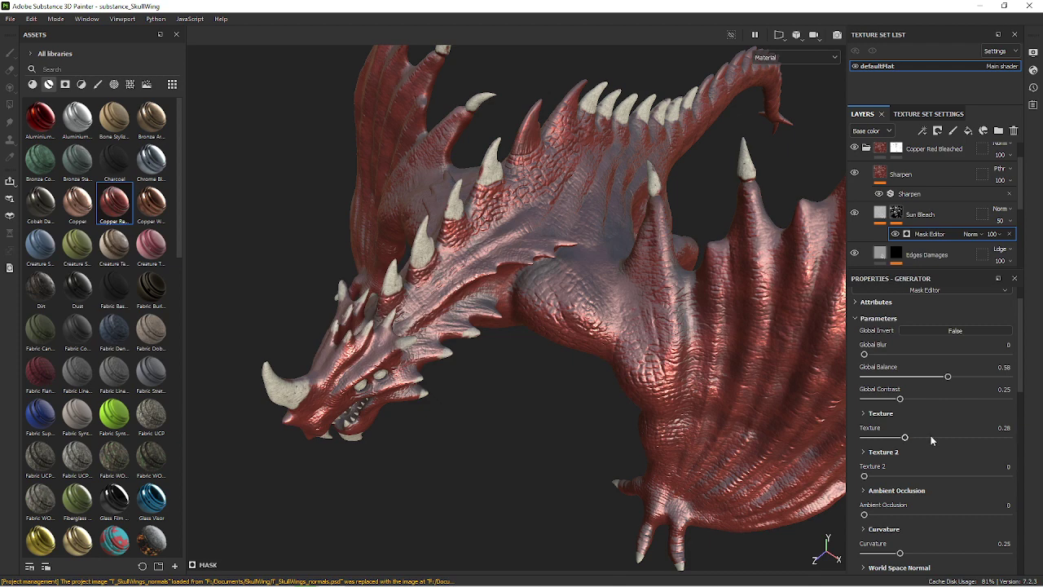
pyautogui.moveTo(975, 437); pyautogui.dragTo(1018, 440)
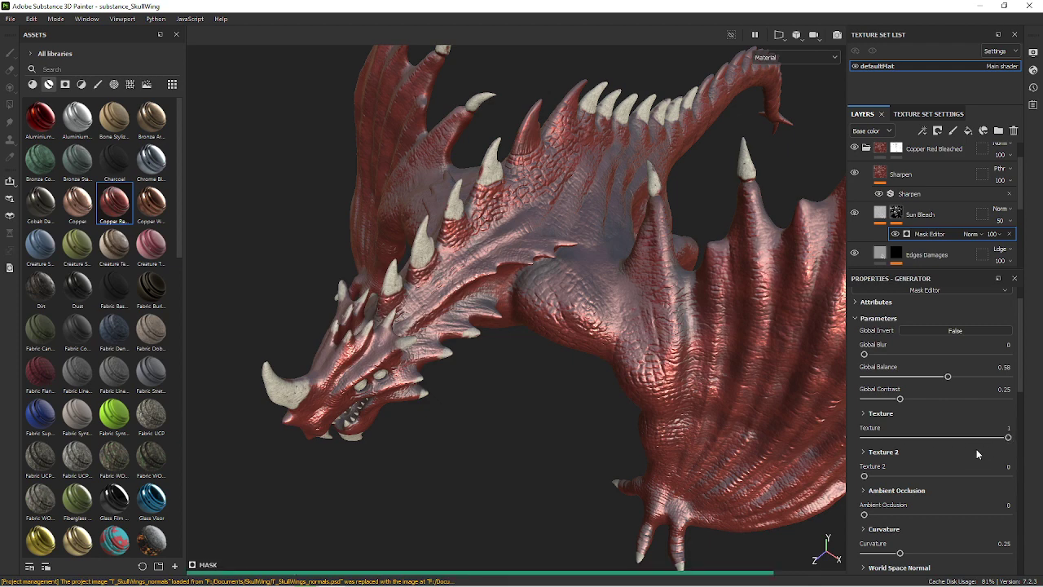
# Raise Ambient Occlusion to 0.81 and inspect the dragon's side, back and leg.
pyautogui.scroll(-1, 958, 461)
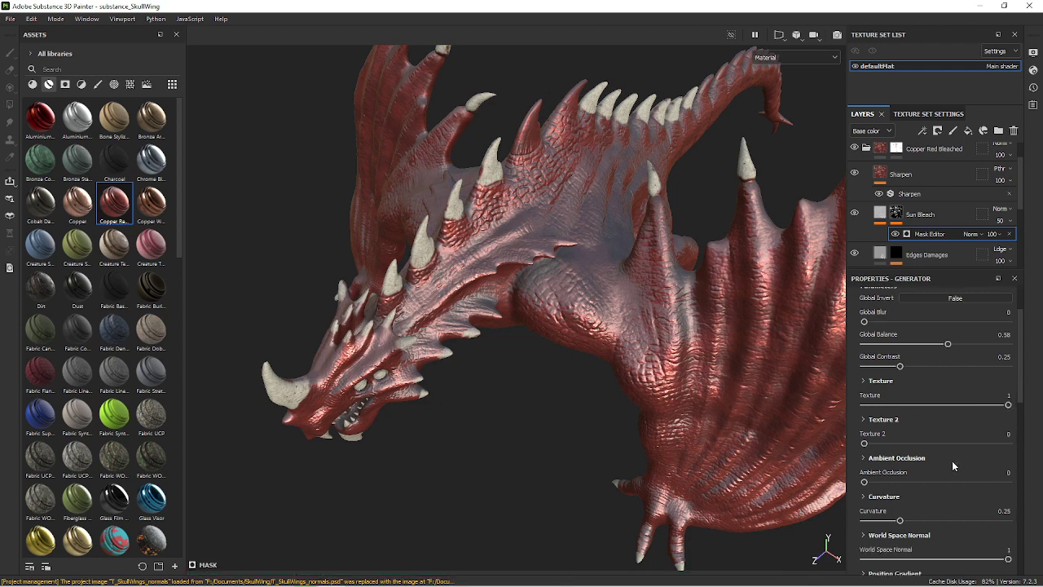
pyautogui.scroll(-1, 952, 466)
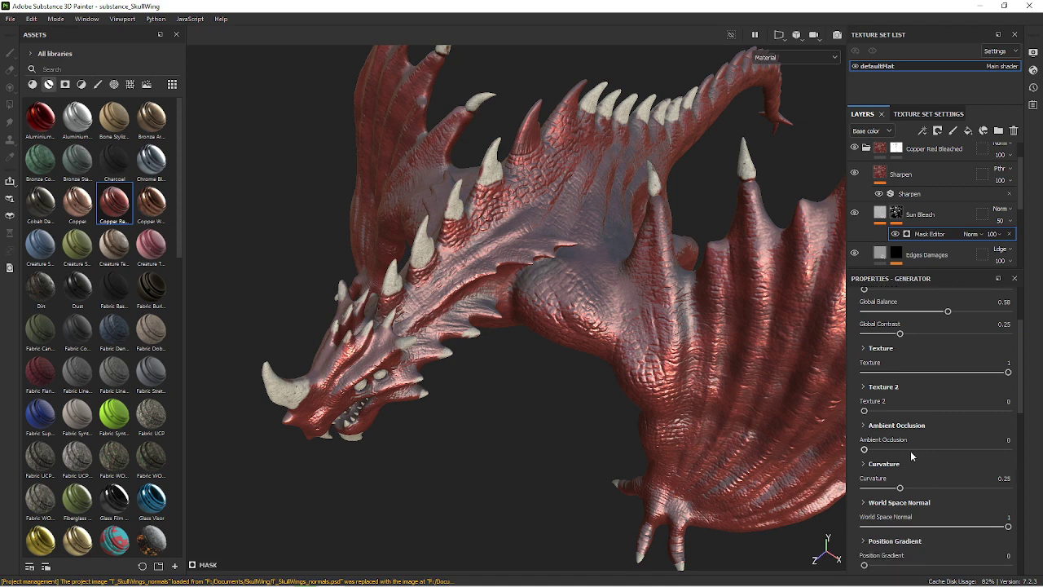
pyautogui.moveTo(911, 451); pyautogui.dragTo(918, 450)
pyautogui.moveTo(919, 451); pyautogui.dragTo(980, 451)
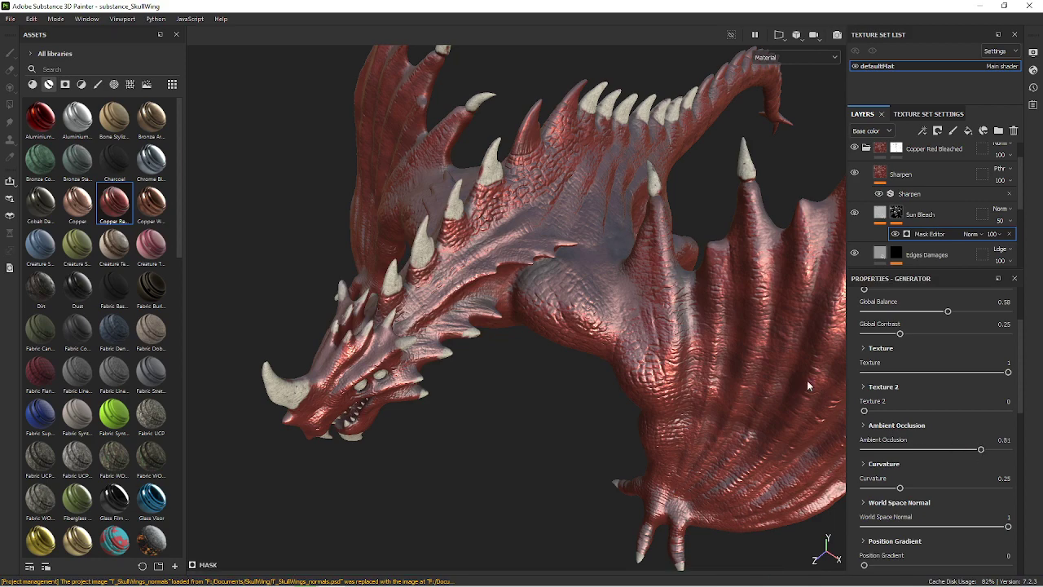
pyautogui.moveTo(673, 362)
pyautogui.keyDown('alt'); pyautogui.mouseDown()
pyautogui.moveTo(687, 259)
pyautogui.moveTo(686, 326)
pyautogui.moveTo(654, 284)
pyautogui.moveTo(734, 268)
pyautogui.moveTo(843, 284)
pyautogui.moveTo(782, 356)
pyautogui.moveTo(785, 425)
pyautogui.moveTo(449, 377)
pyautogui.moveTo(439, 354)
pyautogui.moveTo(343, 286)
pyautogui.moveTo(514, 334)
pyautogui.moveTo(493, 355)
pyautogui.moveTo(552, 344)
pyautogui.mouseUp(); pyautogui.keyUp('alt')
pyautogui.keyDown('alt'); pyautogui.moveTo(552, 345); pyautogui.dragTo(680, 419, button='right'); pyautogui.keyUp('alt')
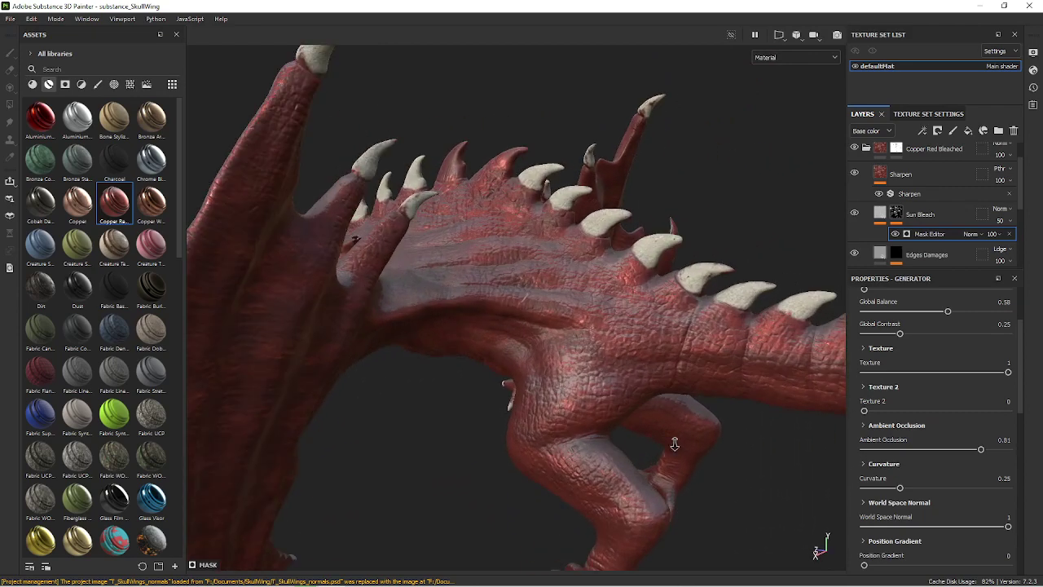
pyautogui.press('c')
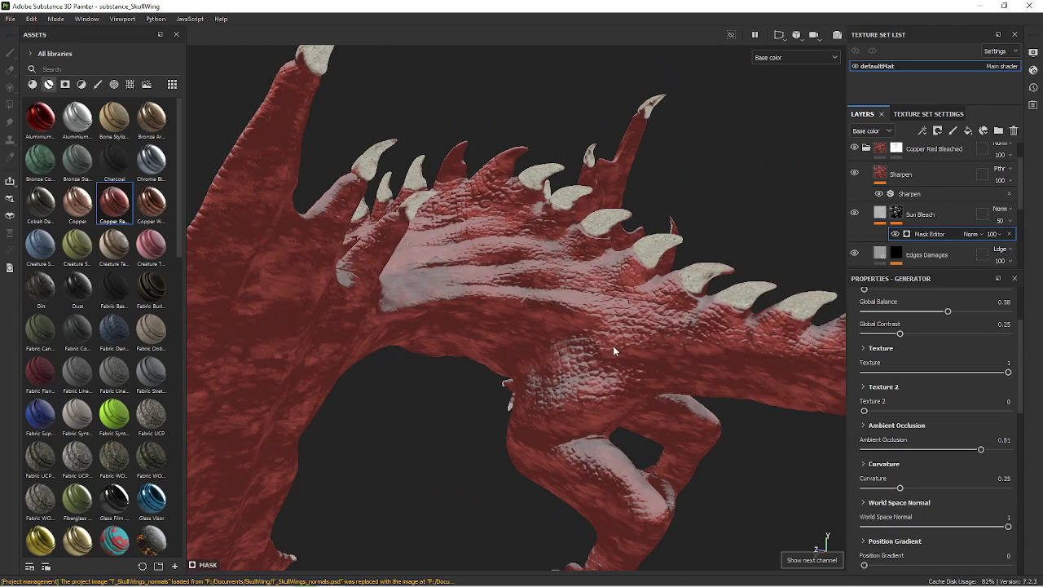
pyautogui.moveTo(638, 343)
pyautogui.keyDown('alt'); pyautogui.mouseDown()
pyautogui.moveTo(643, 431)
pyautogui.moveTo(637, 349)
pyautogui.mouseUp(); pyautogui.keyUp('alt')
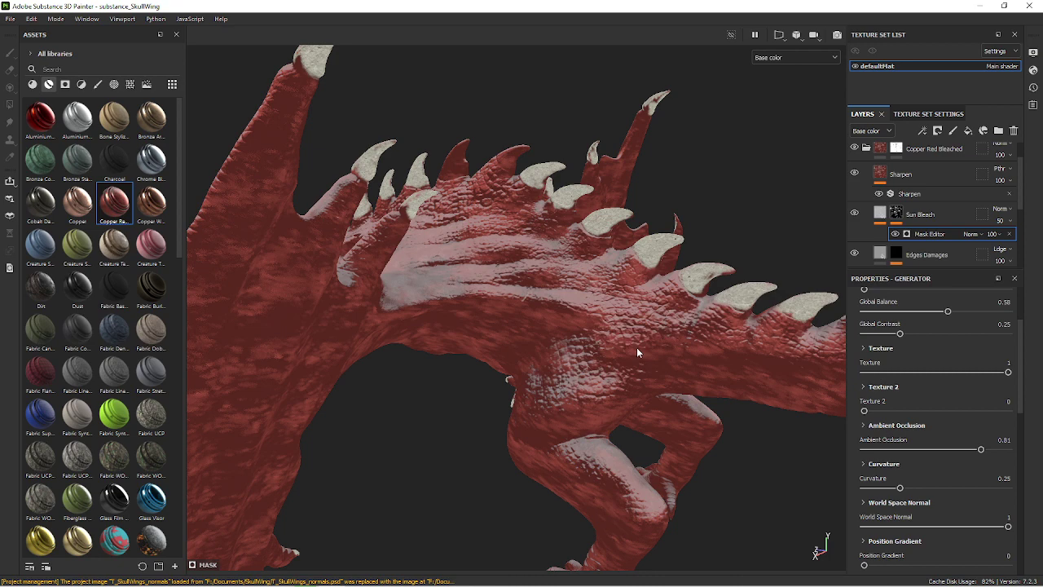
pyautogui.press('c')
pyautogui.press('c')
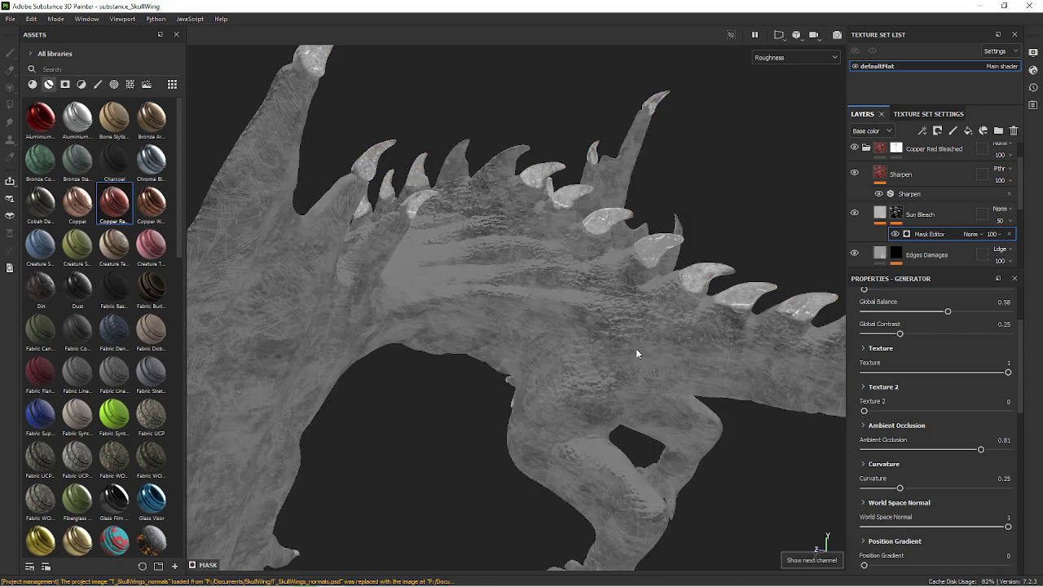
pyautogui.press('c')
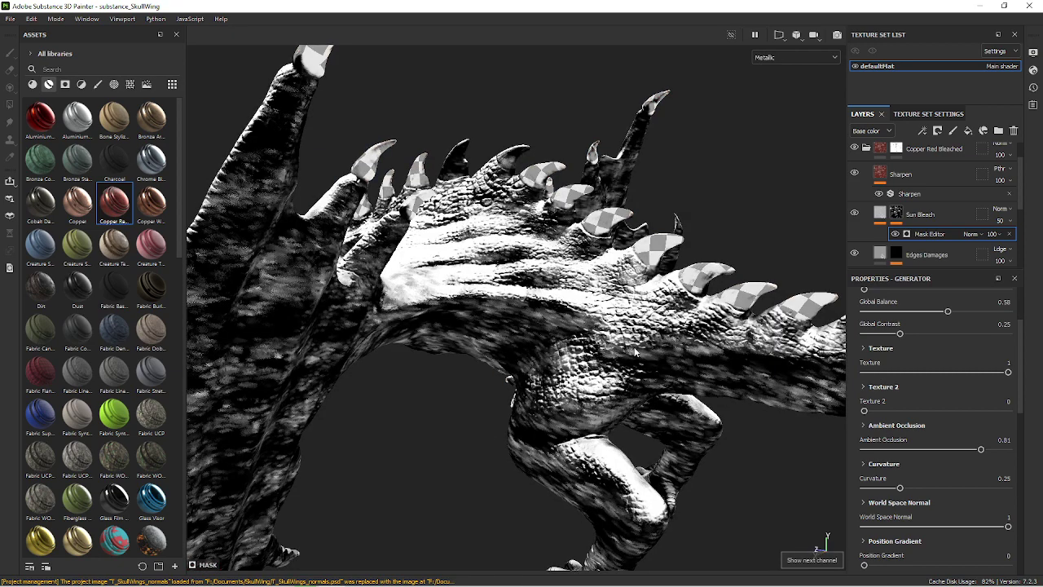
pyautogui.press('c')
pyautogui.press('c')
pyautogui.press('c')
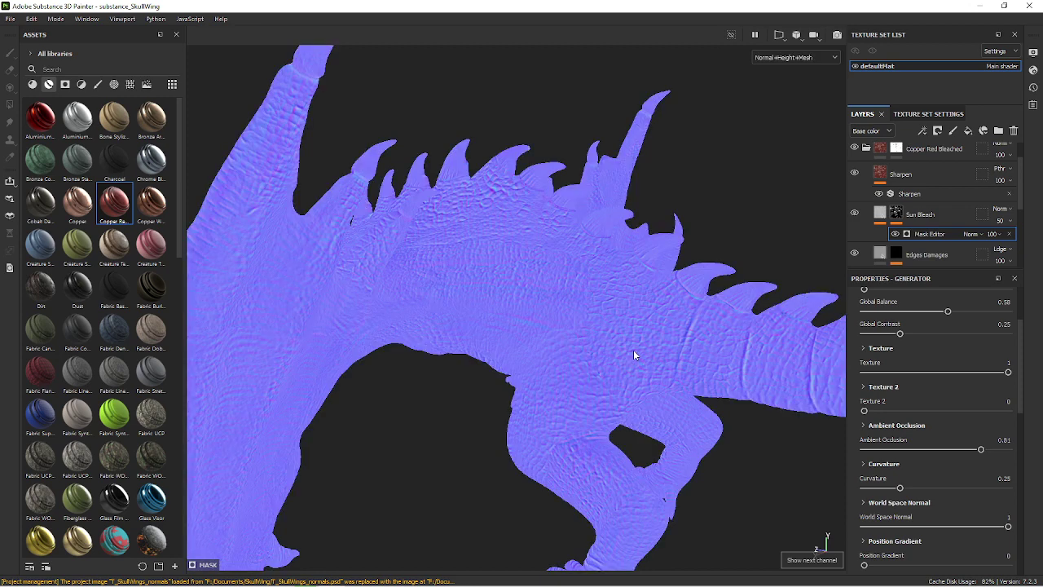
pyautogui.press('m')
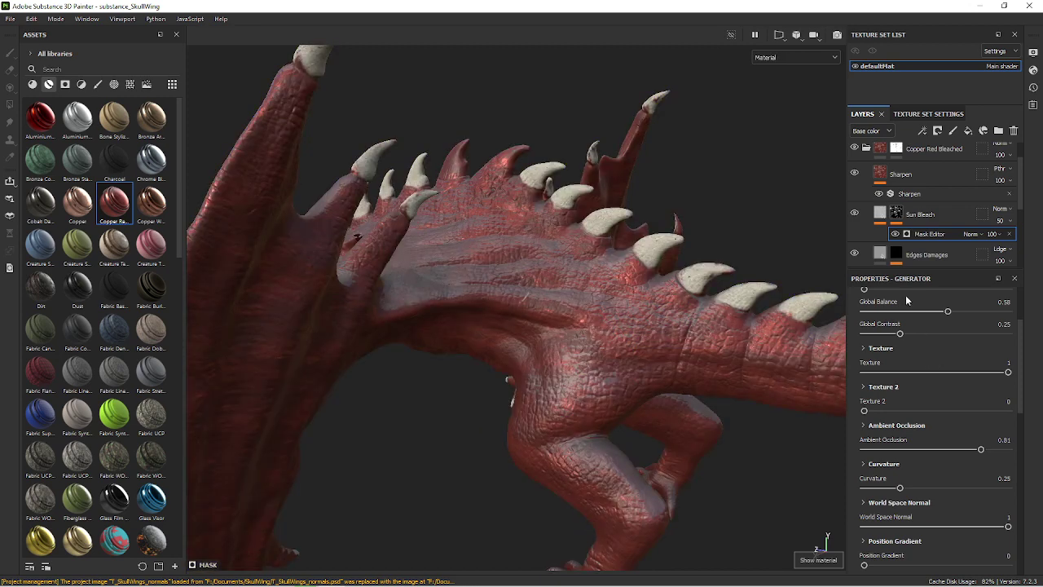
# Check the mask's Image input texture in the picker, keeping Clouds 1.
pyautogui.scroll(2, 949, 364)
pyautogui.scroll(1, 945, 369)
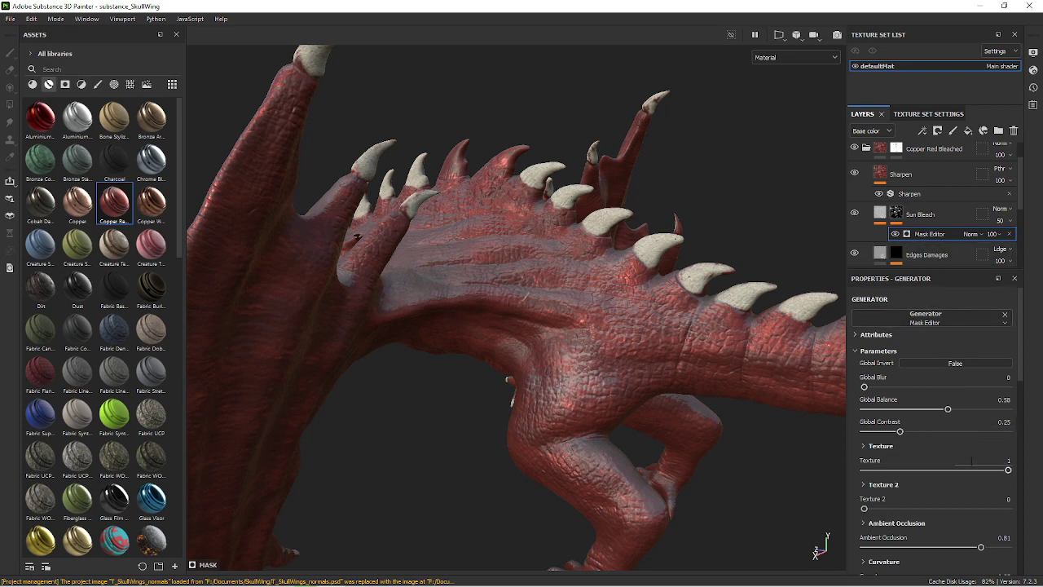
pyautogui.scroll(-2, 966, 456)
pyautogui.scroll(-1, 966, 457)
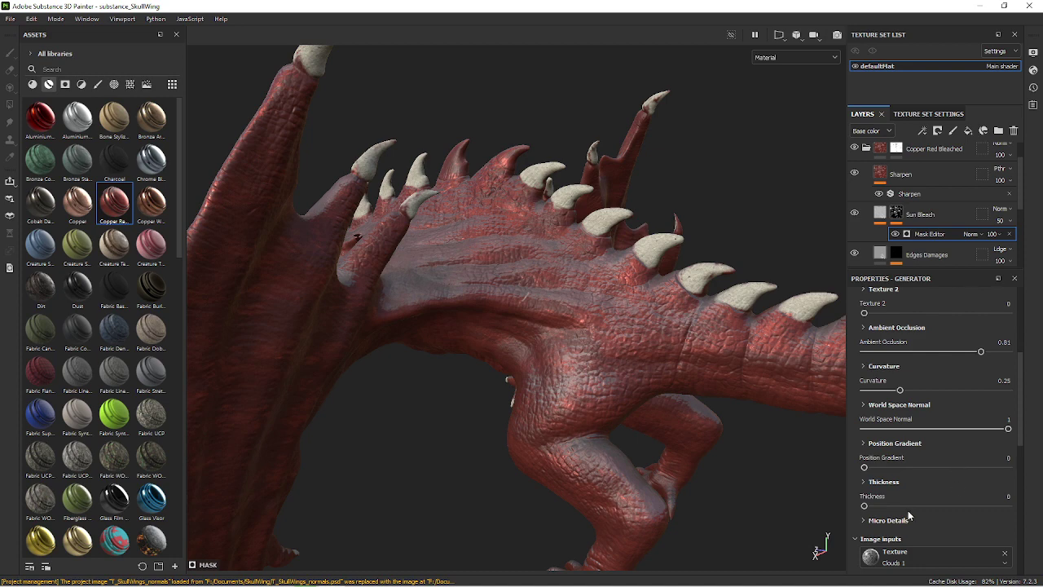
pyautogui.scroll(-1, 930, 501)
pyautogui.scroll(-1, 931, 501)
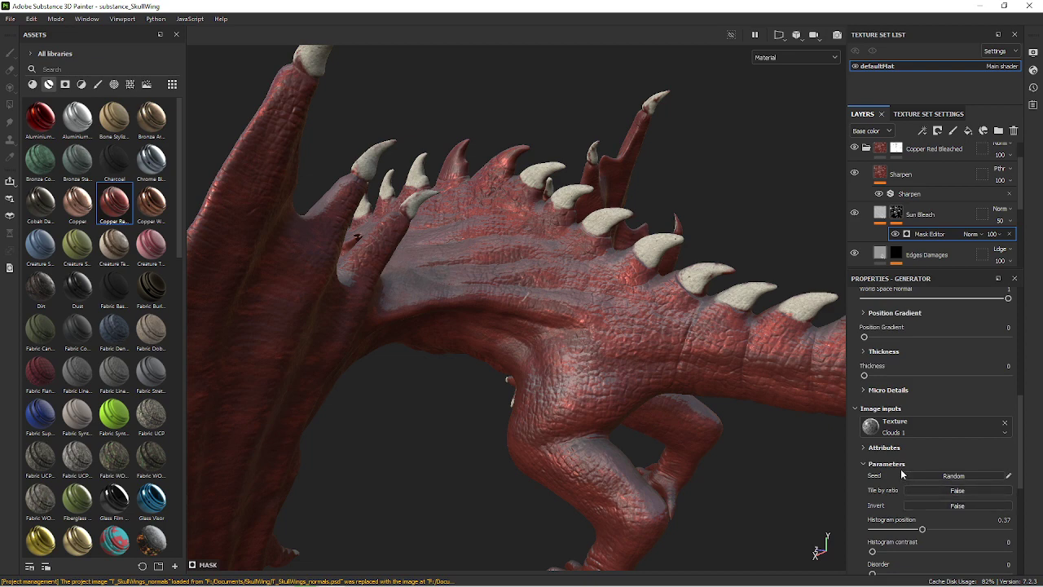
pyautogui.click(909, 431)
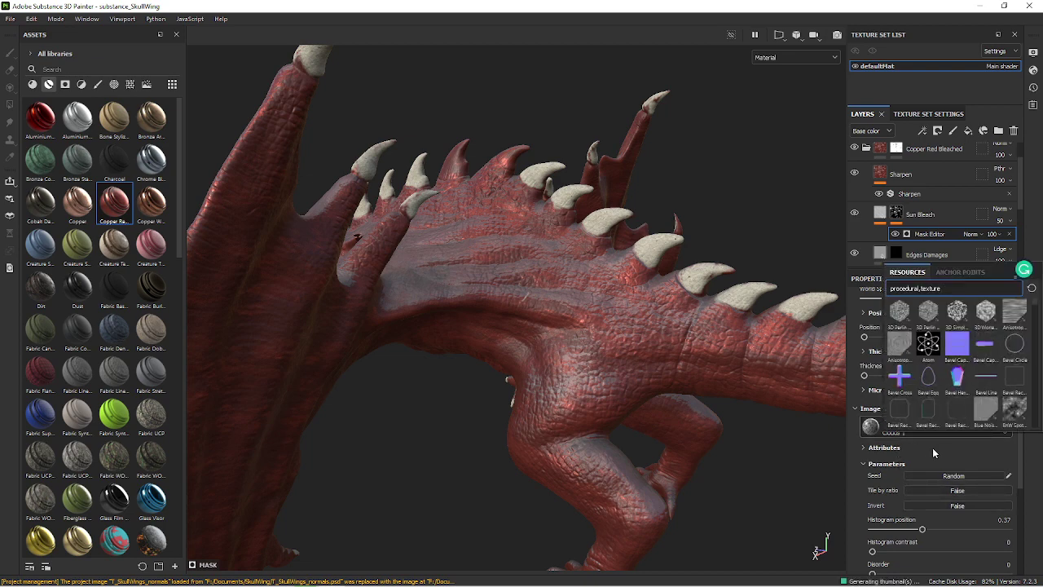
pyautogui.click(957, 454)
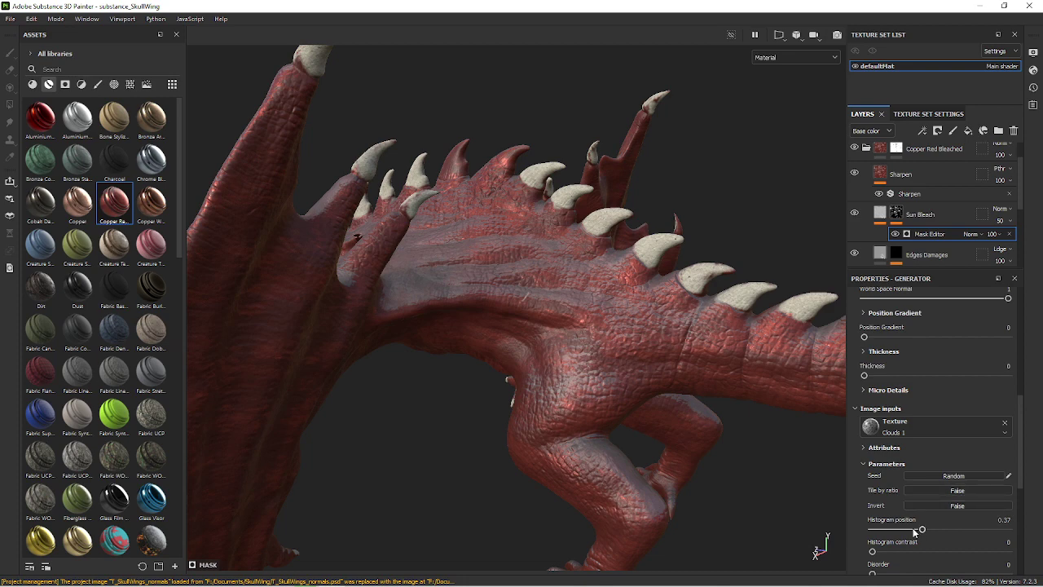
# Set the Clouds 1 histogram position to 0.33 and review the dragon's head up close.
pyautogui.click(887, 530)
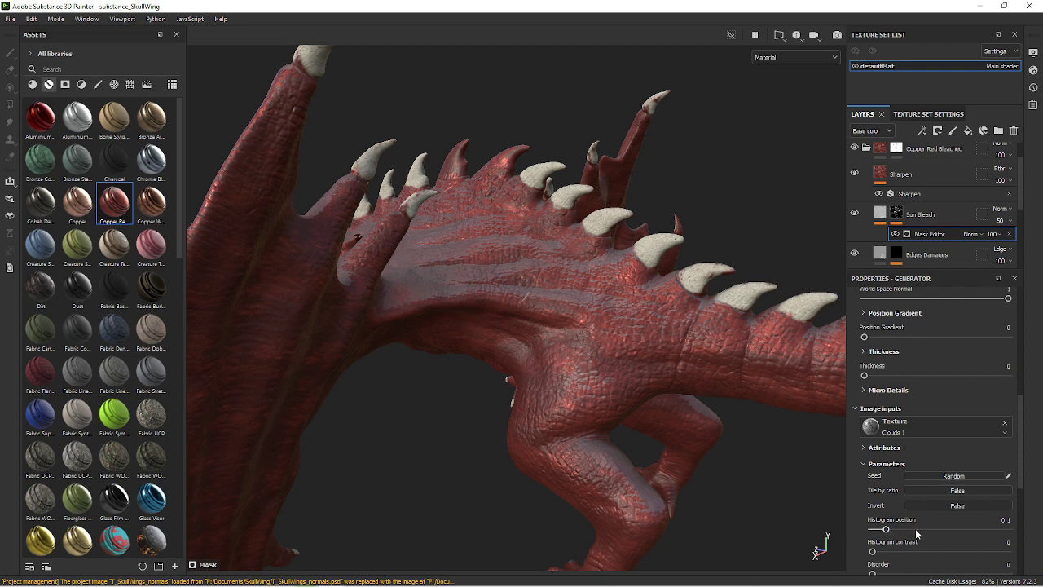
pyautogui.click(875, 530)
pyautogui.moveTo(876, 530); pyautogui.dragTo(918, 530)
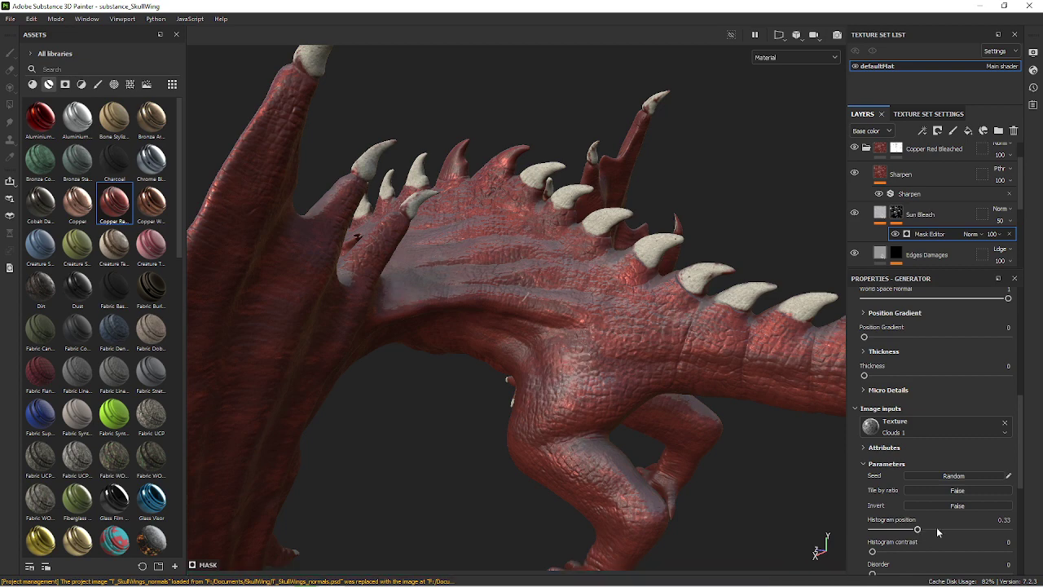
pyautogui.scroll(-1, 936, 527)
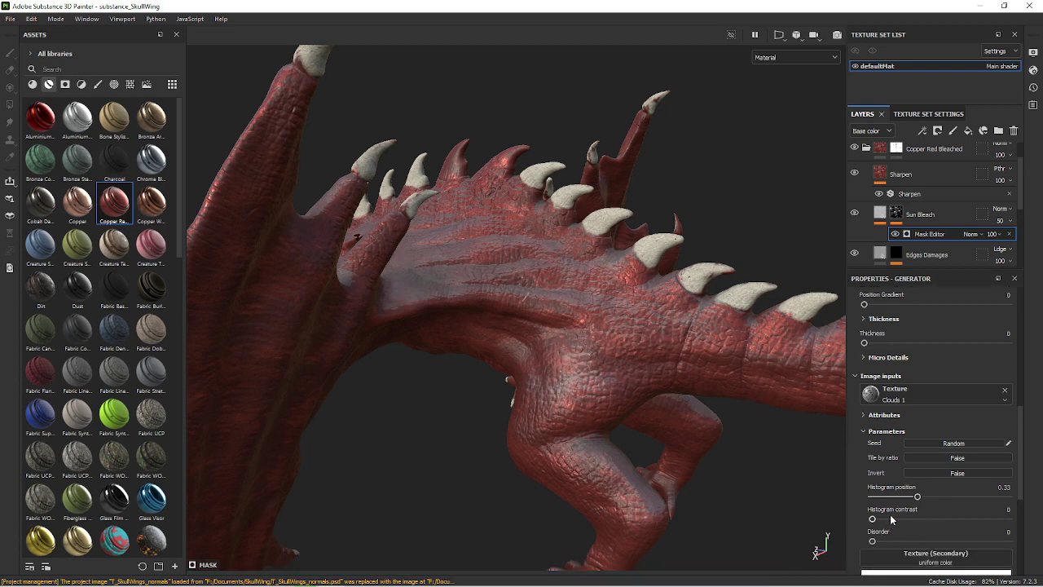
pyautogui.scroll(-1, 893, 522)
pyautogui.scroll(-1, 896, 520)
pyautogui.scroll(-3, 905, 515)
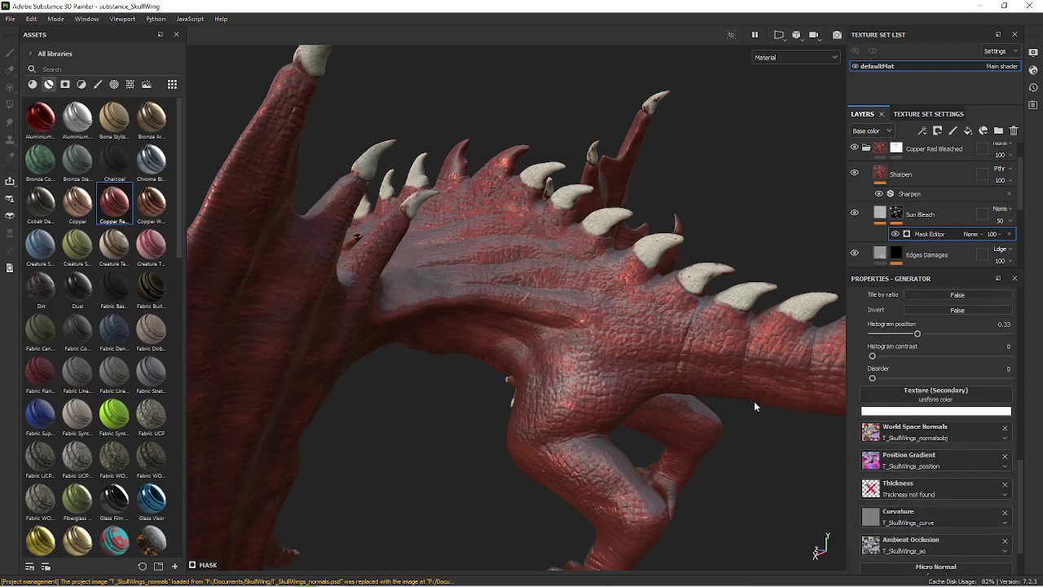
pyautogui.moveTo(686, 434)
pyautogui.keyDown('alt'); pyautogui.mouseDown()
pyautogui.moveTo(717, 297)
pyautogui.moveTo(722, 405)
pyautogui.moveTo(627, 334)
pyautogui.mouseUp(); pyautogui.keyUp('alt')
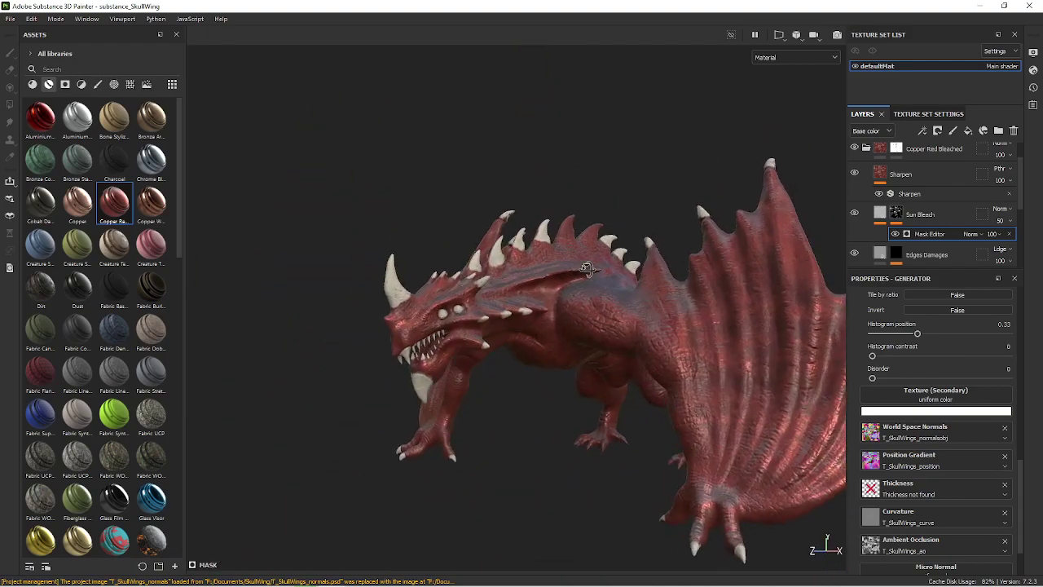
pyautogui.keyDown('alt'); pyautogui.moveTo(628, 333); pyautogui.dragTo(634, 378, button='right'); pyautogui.keyUp('alt')
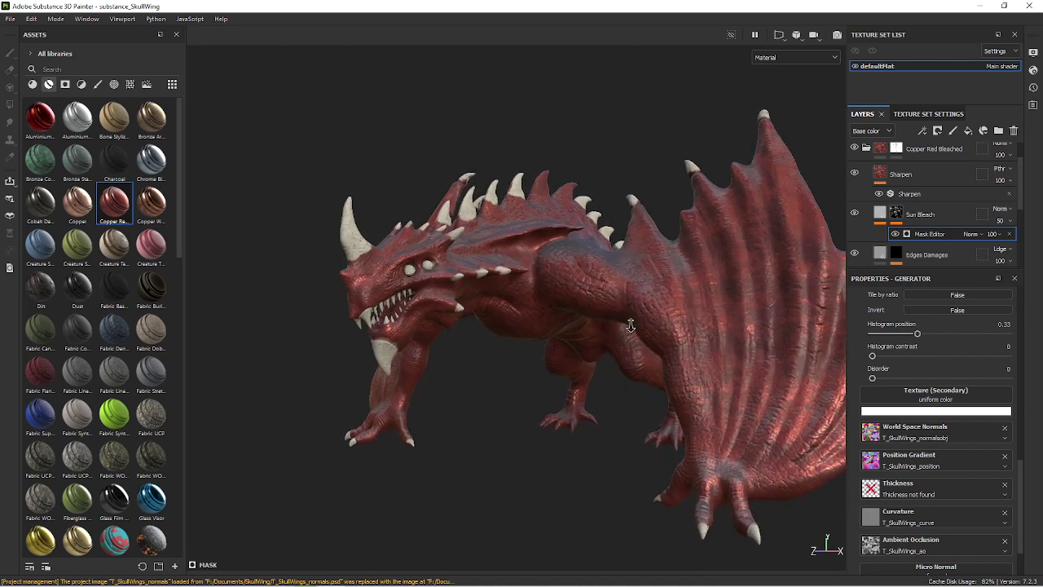
pyautogui.keyDown('alt'); pyautogui.moveTo(630, 325); pyautogui.dragTo(661, 348, button='right'); pyautogui.keyUp('alt')
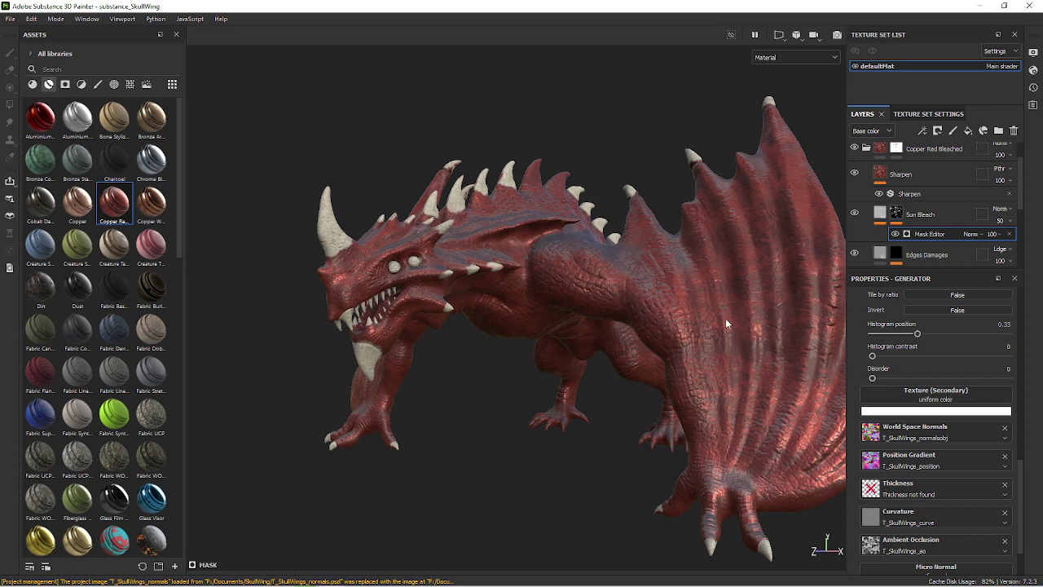
# Save the dragon project from the File menu.
pyautogui.click(14, 22)
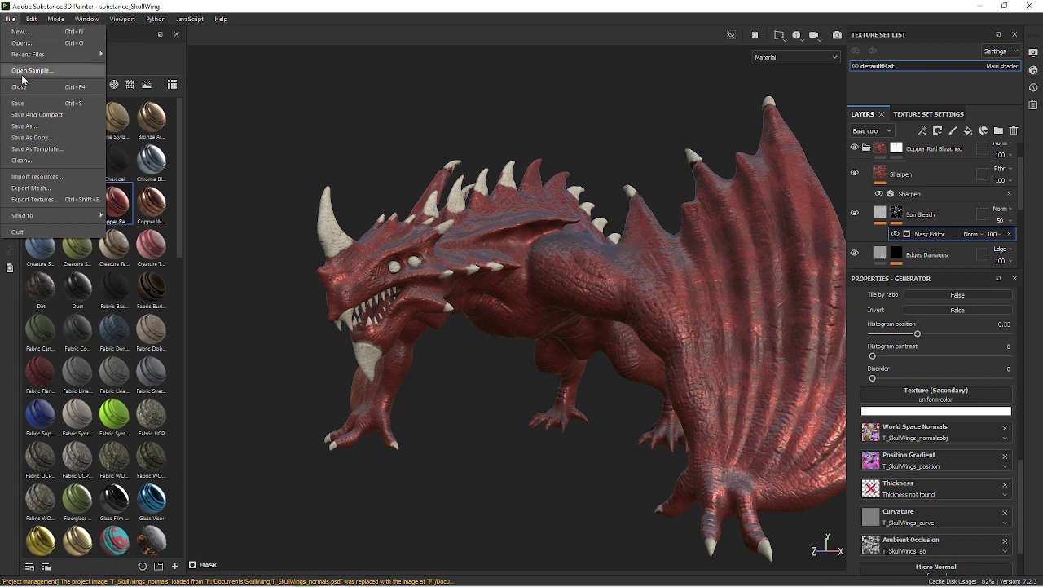
pyautogui.click(17, 103)
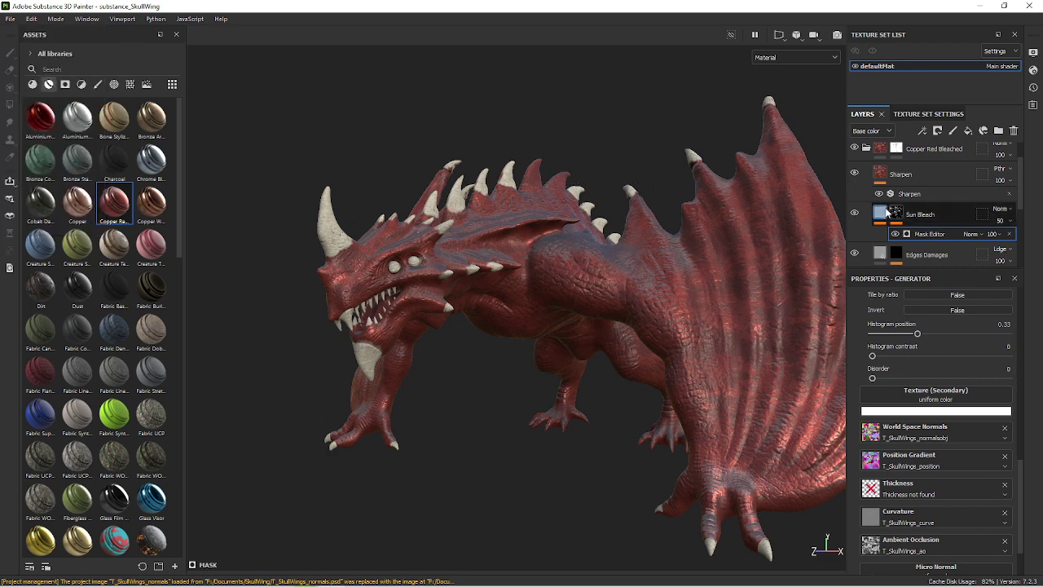
pyautogui.scroll(1, 937, 223)
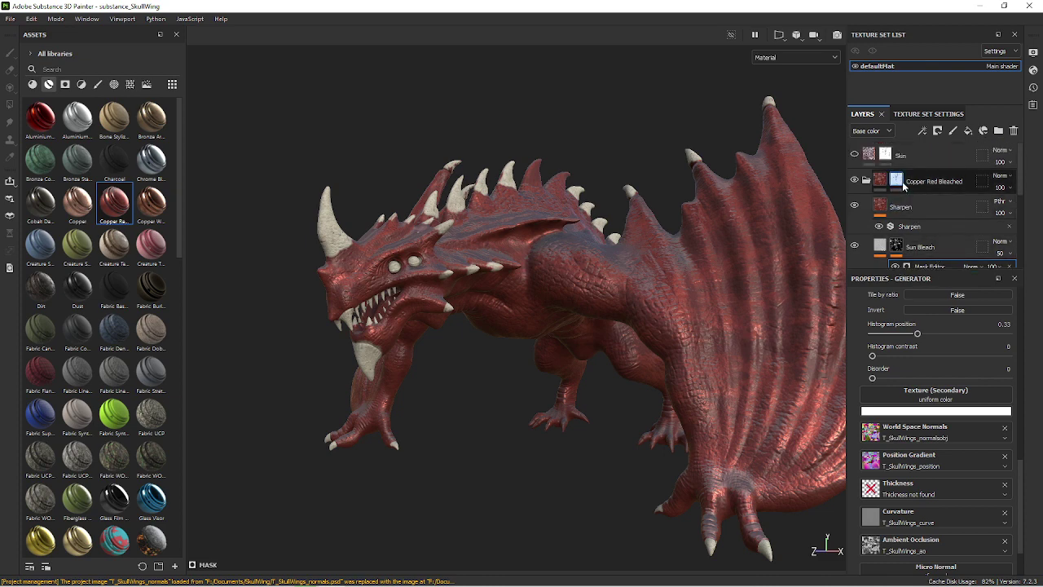
# Select the Copper Red Bleached layer and zoom in on the dragon's head.
pyautogui.click(904, 184)
pyautogui.keyDown('alt'); pyautogui.moveTo(652, 193); pyautogui.dragTo(684, 212); pyautogui.keyUp('alt')
pyautogui.scroll(3, 705, 237)
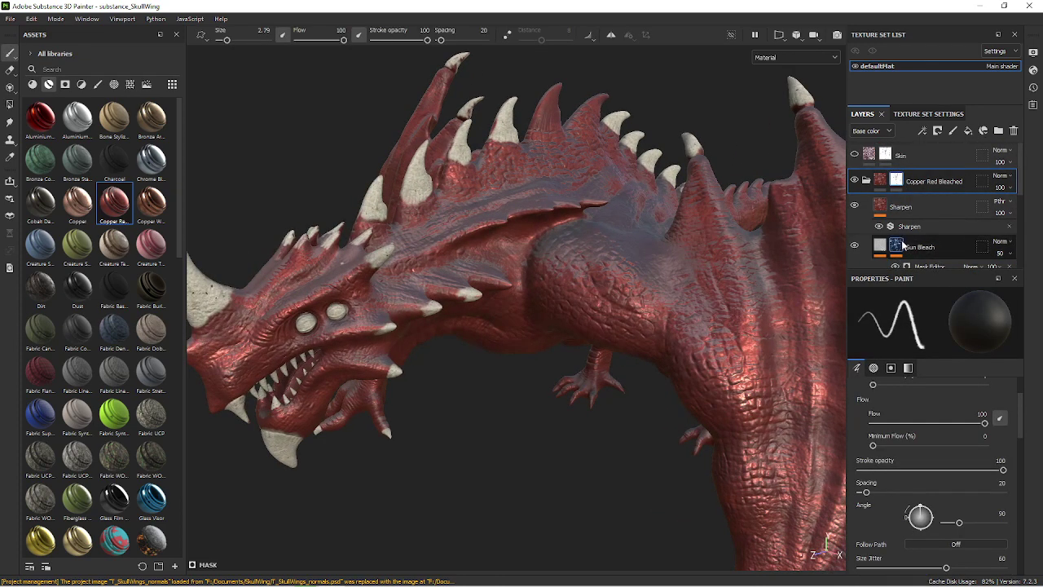
pyautogui.scroll(-1, 915, 232)
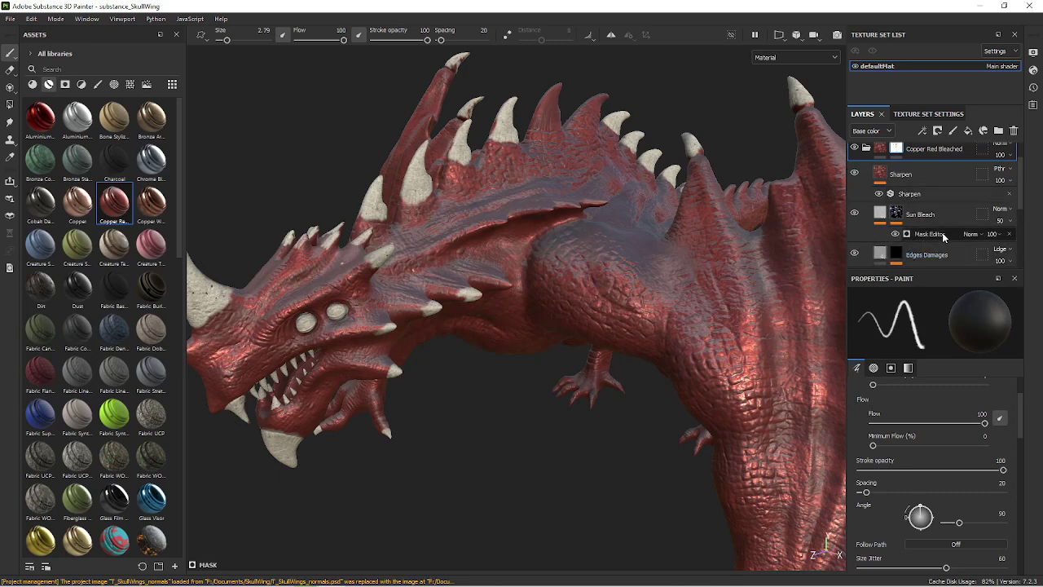
pyautogui.scroll(-1, 941, 231)
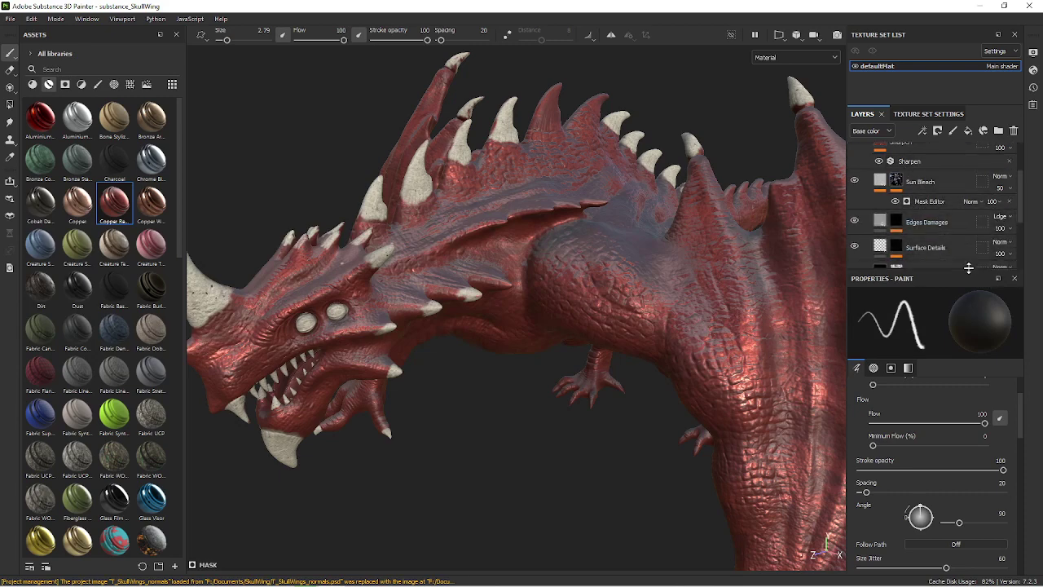
pyautogui.scroll(-1, 949, 250)
pyautogui.scroll(-1, 949, 250)
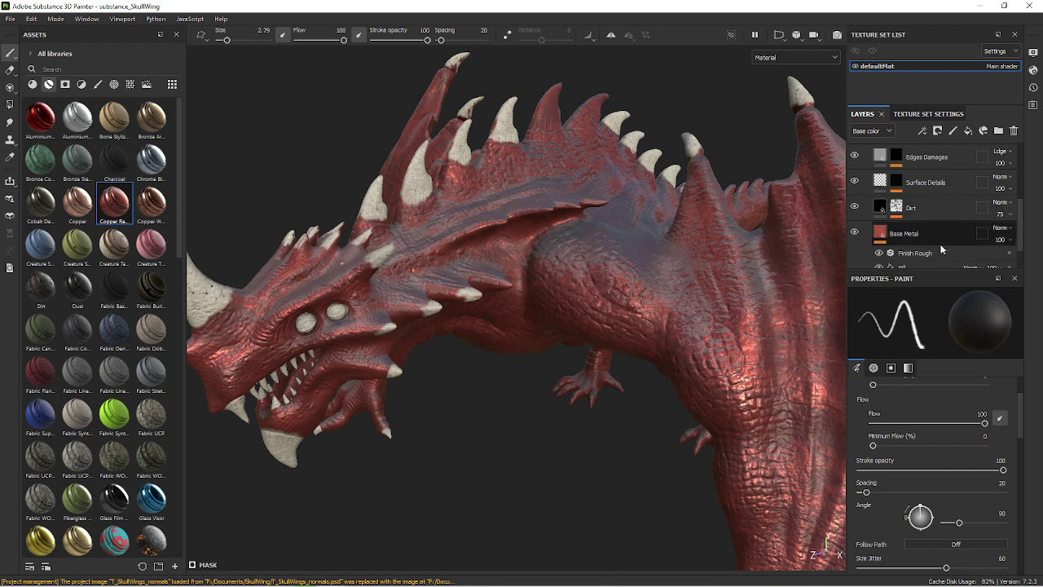
# Lower the Base Metal fill's Metallic from 0.5525 to 0.1868 and review the dragon's side.
pyautogui.click(941, 238)
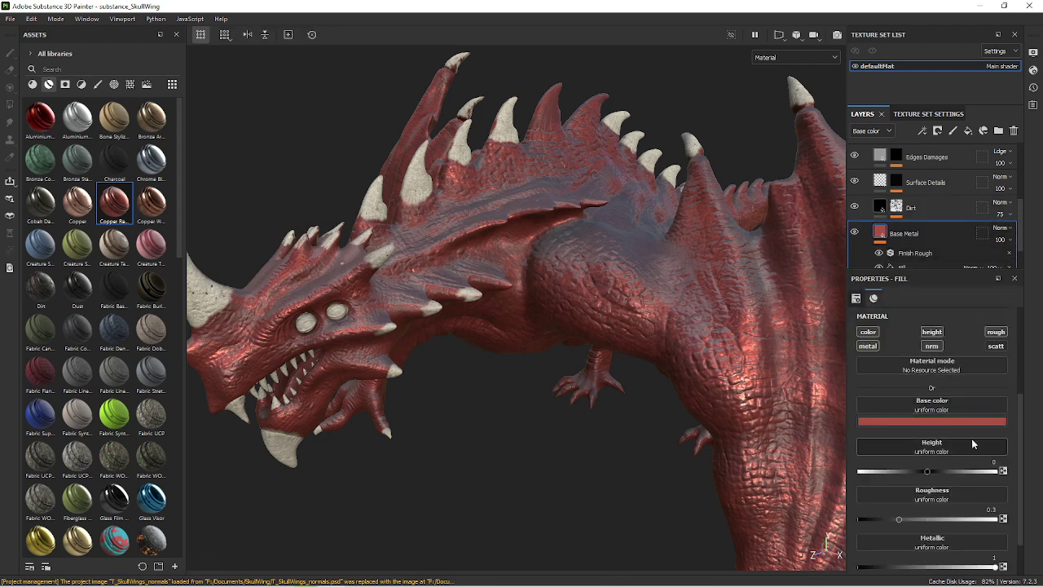
pyautogui.scroll(-1, 972, 509)
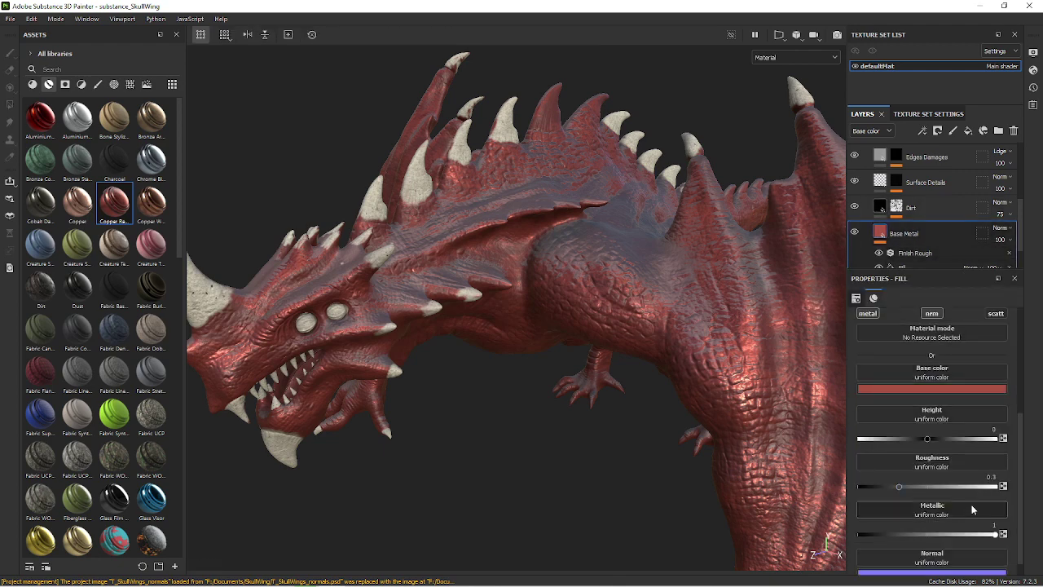
pyautogui.click(934, 533)
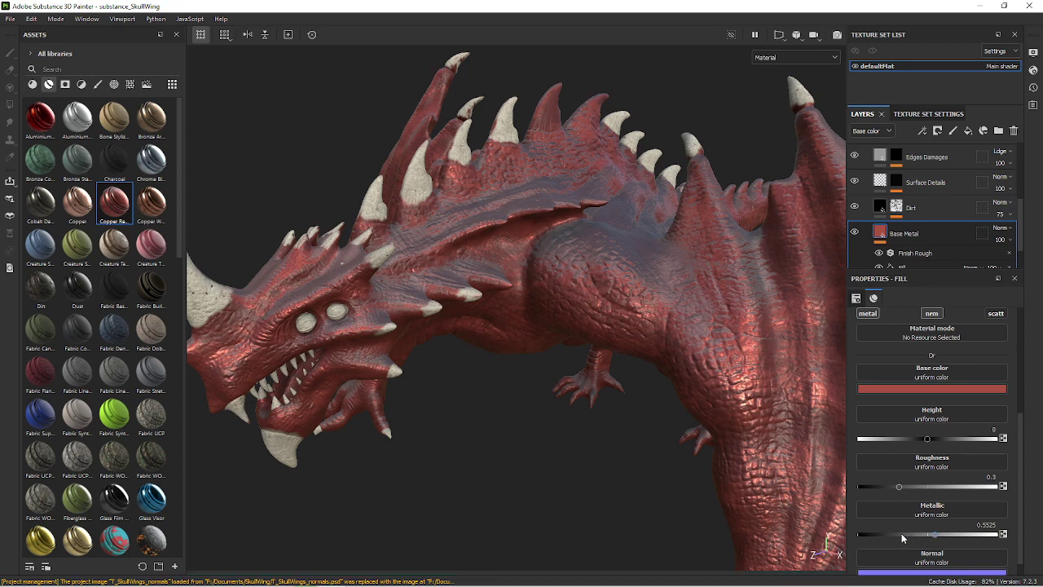
pyautogui.scroll(-1, 901, 537)
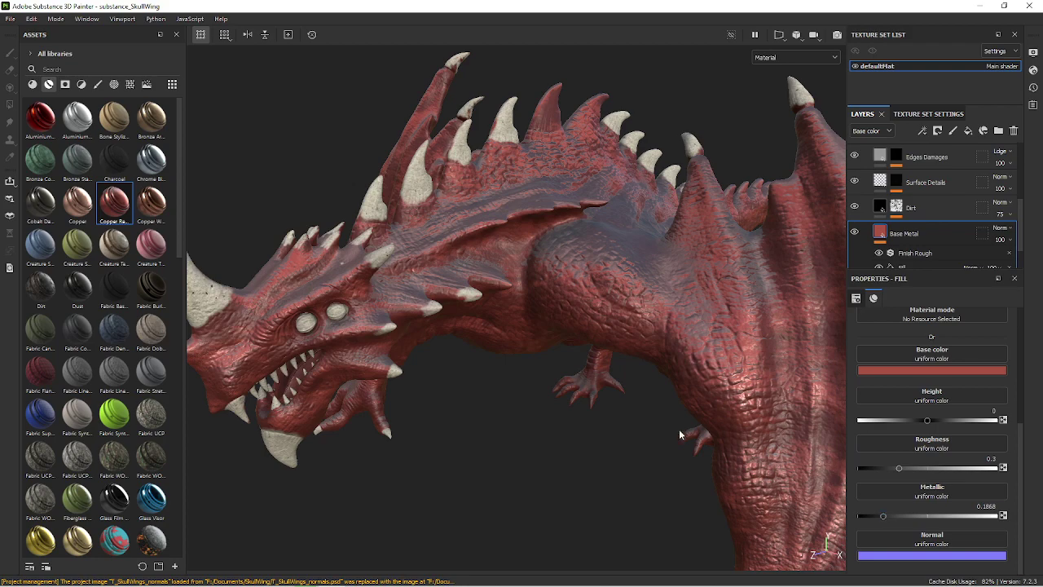
pyautogui.moveTo(682, 432)
pyautogui.keyDown('alt'); pyautogui.mouseDown()
pyautogui.moveTo(709, 342)
pyautogui.moveTo(582, 315)
pyautogui.moveTo(541, 331)
pyautogui.moveTo(569, 342)
pyautogui.mouseUp(); pyautogui.keyUp('alt')
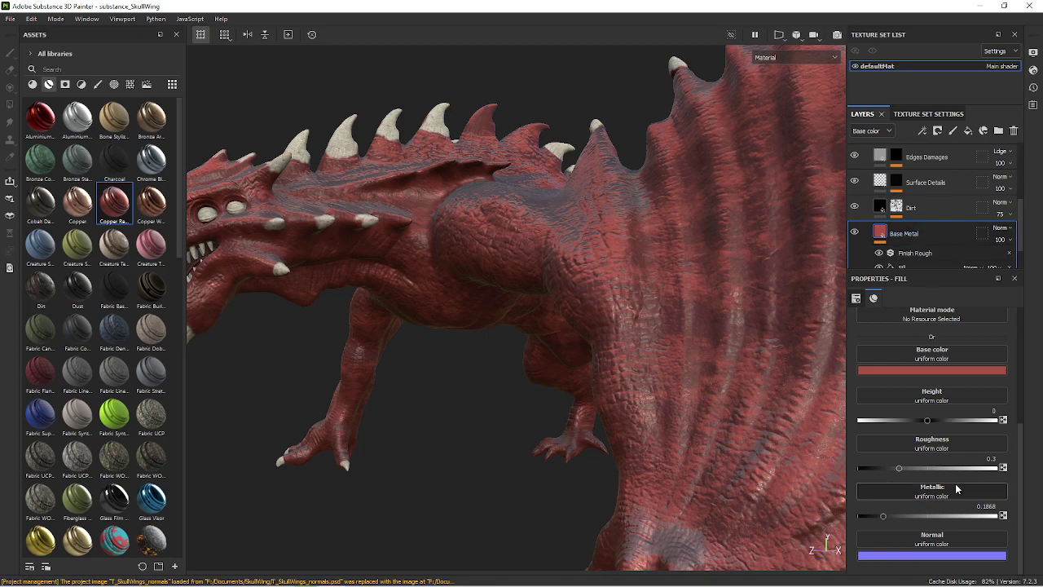
pyautogui.moveTo(606, 360)
pyautogui.keyDown('alt'); pyautogui.mouseDown()
pyautogui.moveTo(556, 329)
pyautogui.moveTo(558, 343)
pyautogui.mouseUp(); pyautogui.keyUp('alt')
# Preview the roughness channel and set Base Metal roughness to 0.572.
pyautogui.press('c')
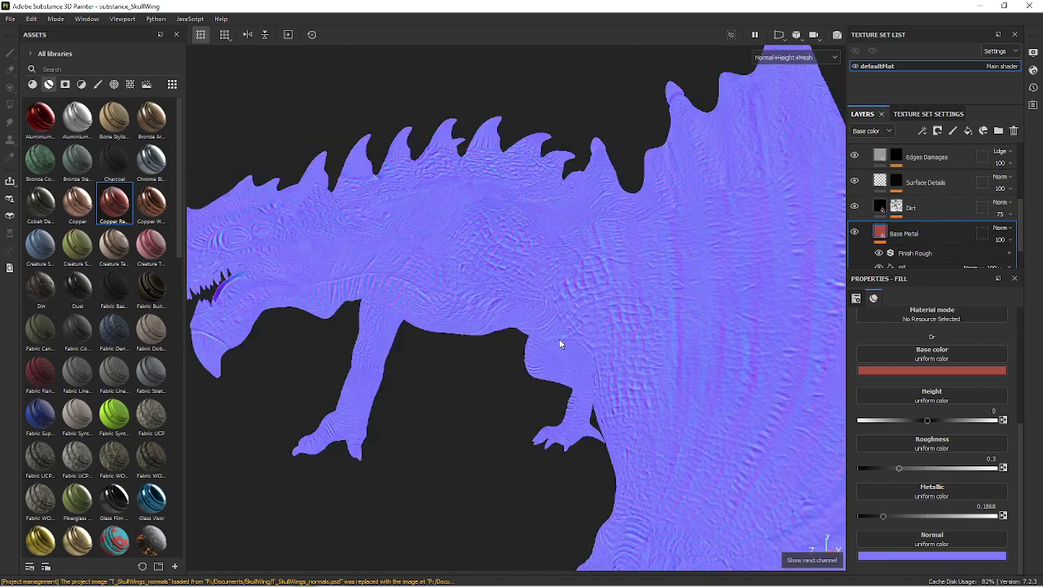
pyautogui.press('c')
pyautogui.press('c')
pyautogui.press('c')
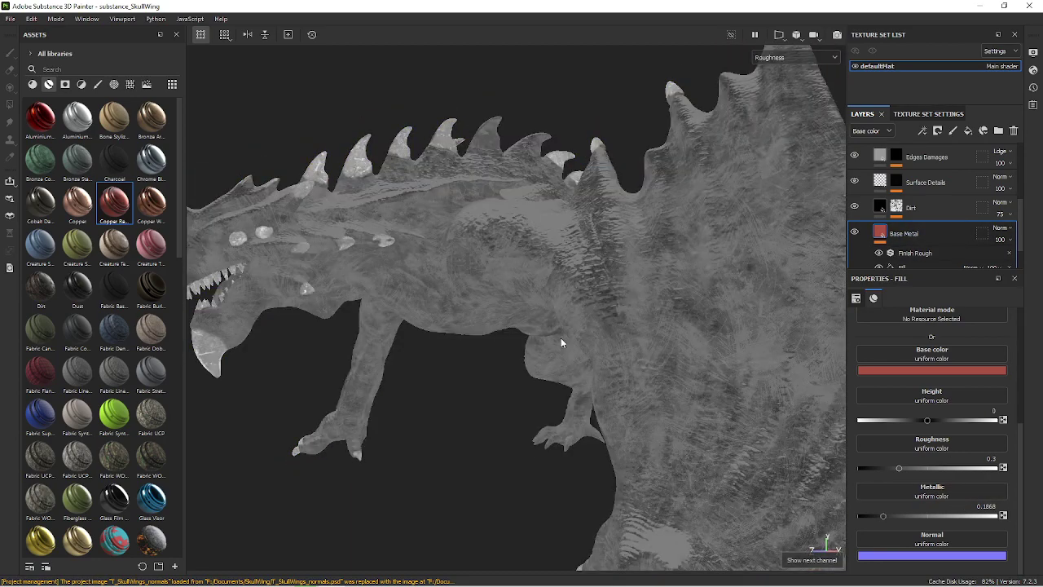
pyautogui.click(977, 516)
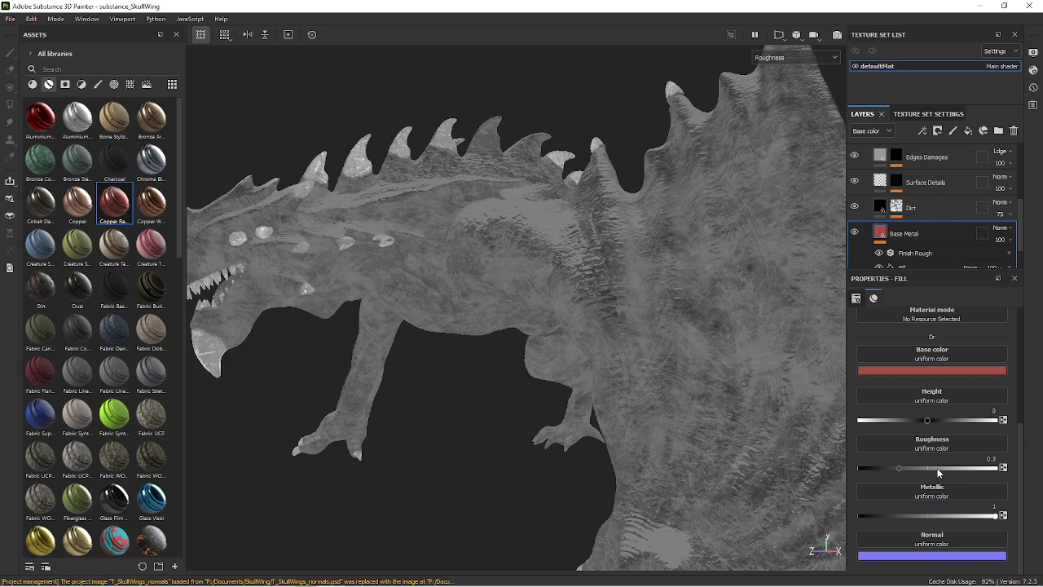
pyautogui.click(937, 467)
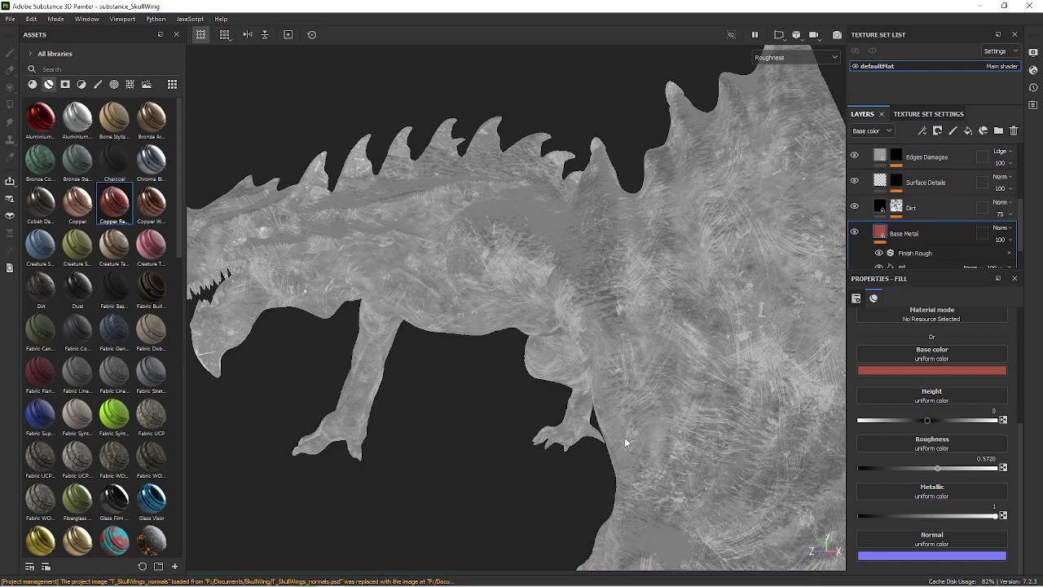
# Set Base Metal Metallic to 0.2062 in the metallic preview, then return to the Material view.
pyautogui.keyDown('alt'); pyautogui.moveTo(597, 443); pyautogui.dragTo(592, 429); pyautogui.keyUp('alt')
pyautogui.press('c')
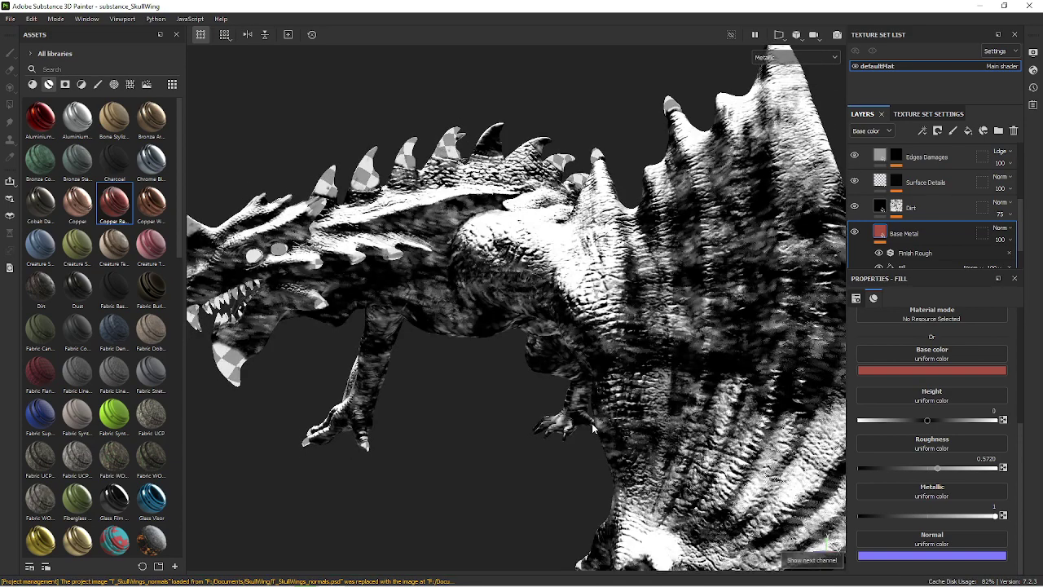
pyautogui.click(885, 515)
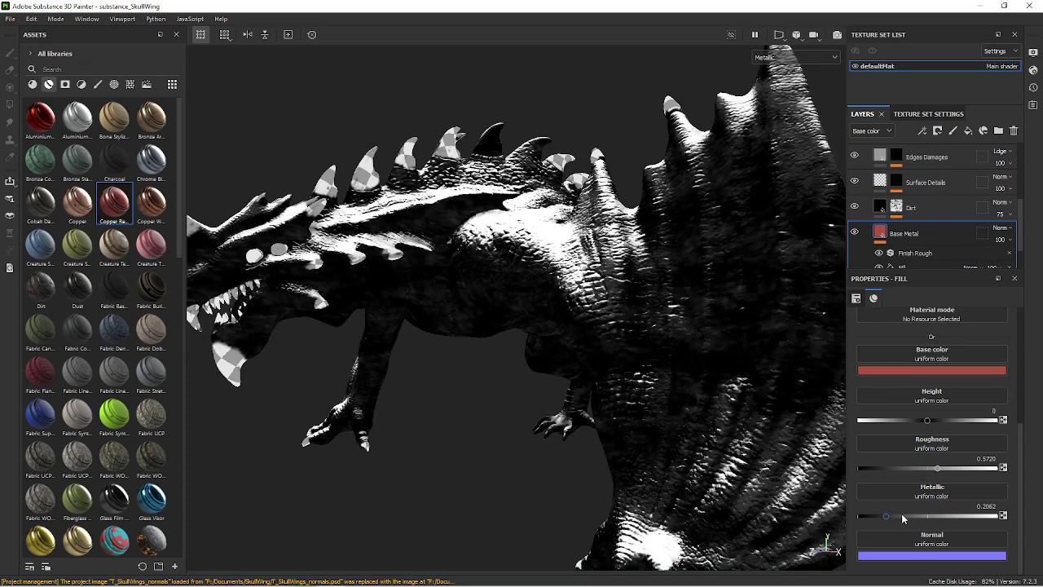
pyautogui.keyDown('alt'); pyautogui.moveTo(823, 465); pyautogui.dragTo(692, 373); pyautogui.keyUp('alt')
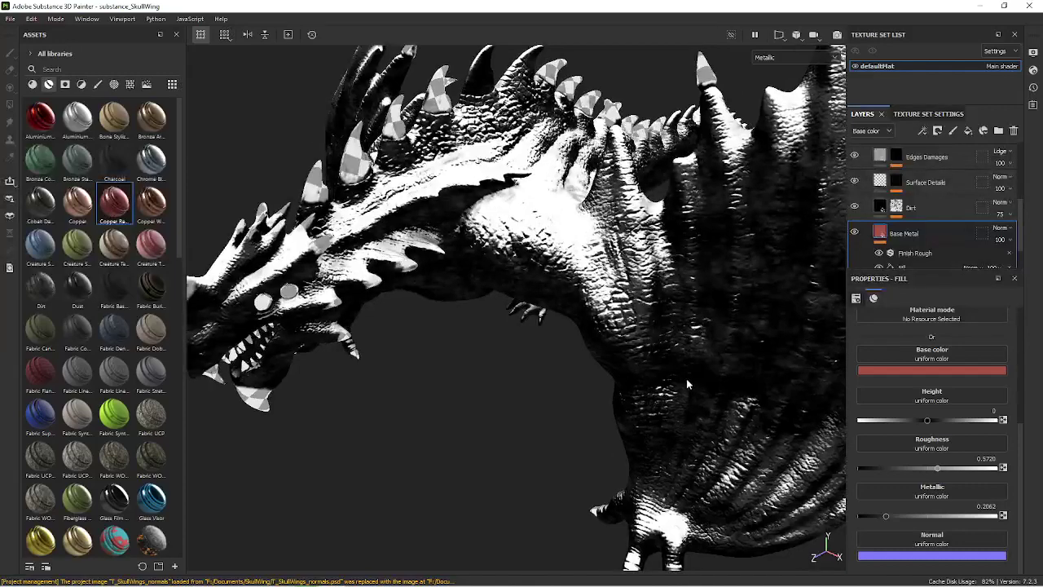
pyautogui.press('m')
pyautogui.moveTo(710, 368)
pyautogui.keyDown('alt'); pyautogui.mouseDown()
pyautogui.moveTo(646, 187)
pyautogui.moveTo(590, 294)
pyautogui.moveTo(530, 307)
pyautogui.moveTo(563, 349)
pyautogui.moveTo(582, 298)
pyautogui.moveTo(622, 282)
pyautogui.moveTo(577, 195)
pyautogui.moveTo(602, 263)
pyautogui.moveTo(832, 340)
pyautogui.mouseUp(); pyautogui.keyUp('alt')
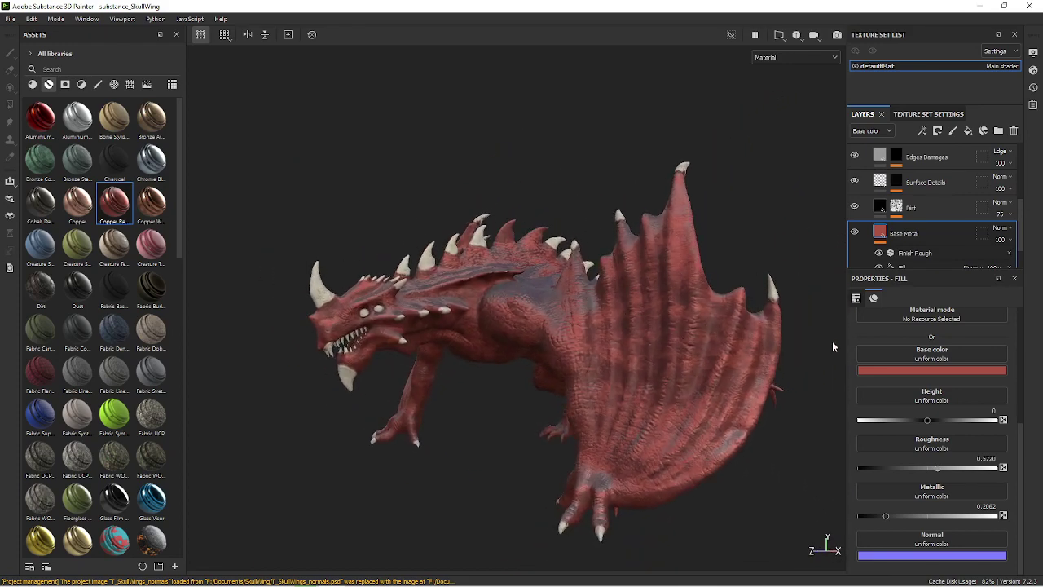
# Darken the Base Metal base color to red 88331e.
pyautogui.click(869, 373)
pyautogui.click(931, 426)
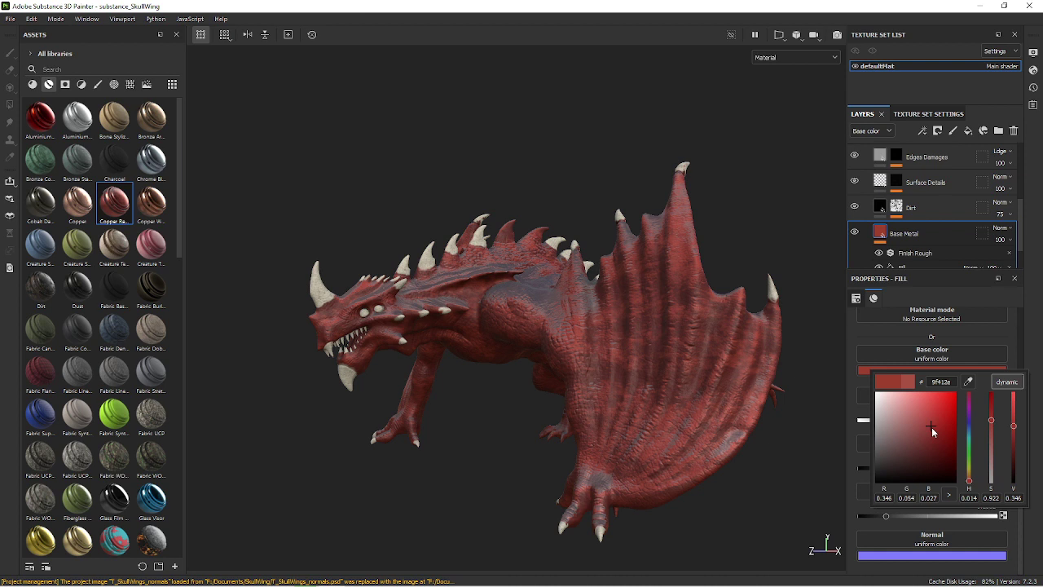
pyautogui.click(935, 433)
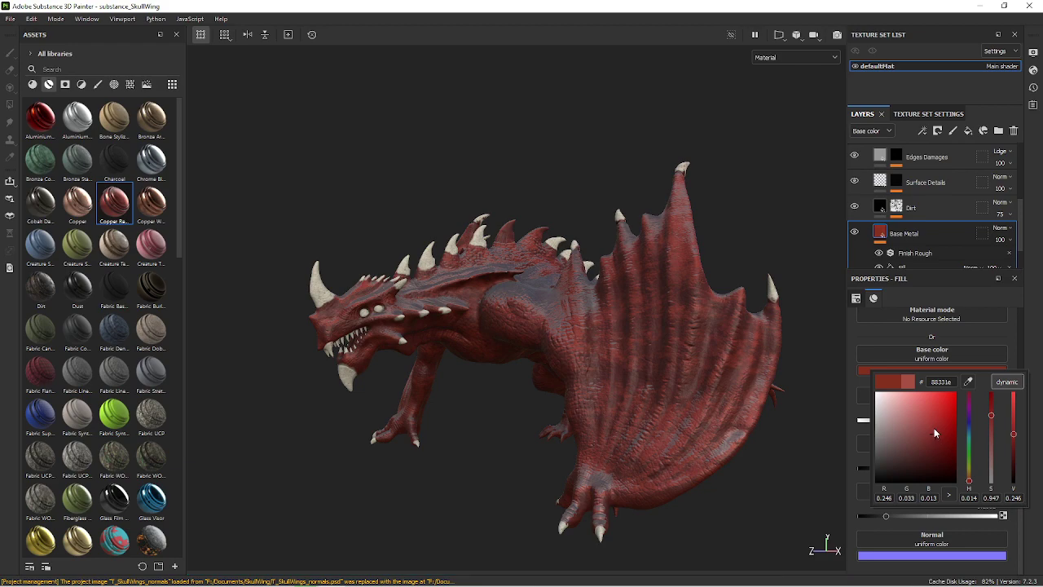
pyautogui.moveTo(734, 456)
pyautogui.keyDown('alt'); pyautogui.mouseDown()
pyautogui.moveTo(648, 498)
pyautogui.moveTo(706, 475)
pyautogui.moveTo(752, 377)
pyautogui.moveTo(592, 377)
pyautogui.moveTo(408, 357)
pyautogui.moveTo(582, 366)
pyautogui.moveTo(645, 352)
pyautogui.moveTo(693, 391)
pyautogui.moveTo(692, 379)
pyautogui.moveTo(823, 380)
pyautogui.mouseUp(); pyautogui.keyUp('alt')
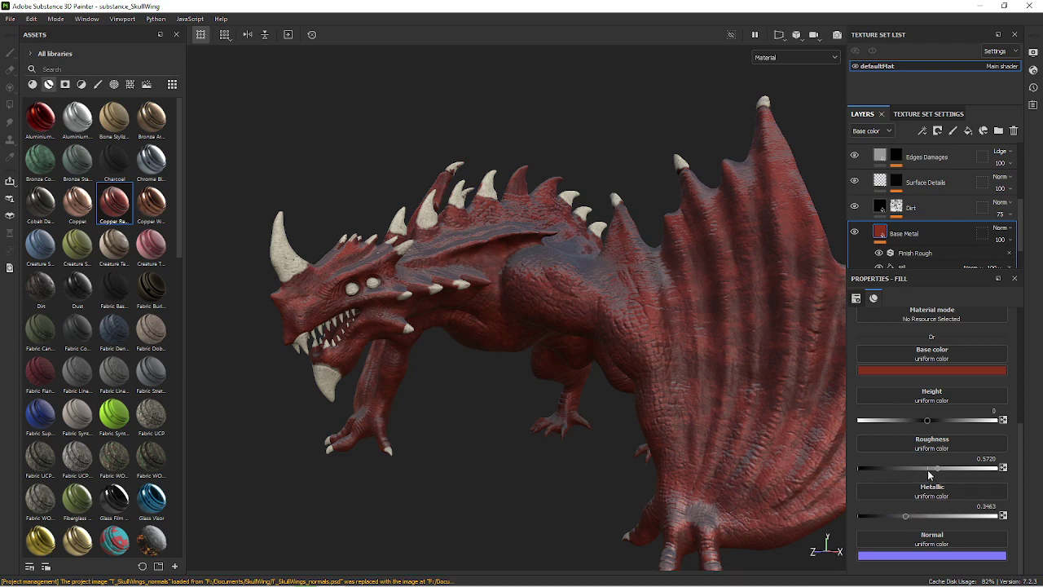
# Raise the Base Metal Metallic value to 0.4630.
pyautogui.click(922, 516)
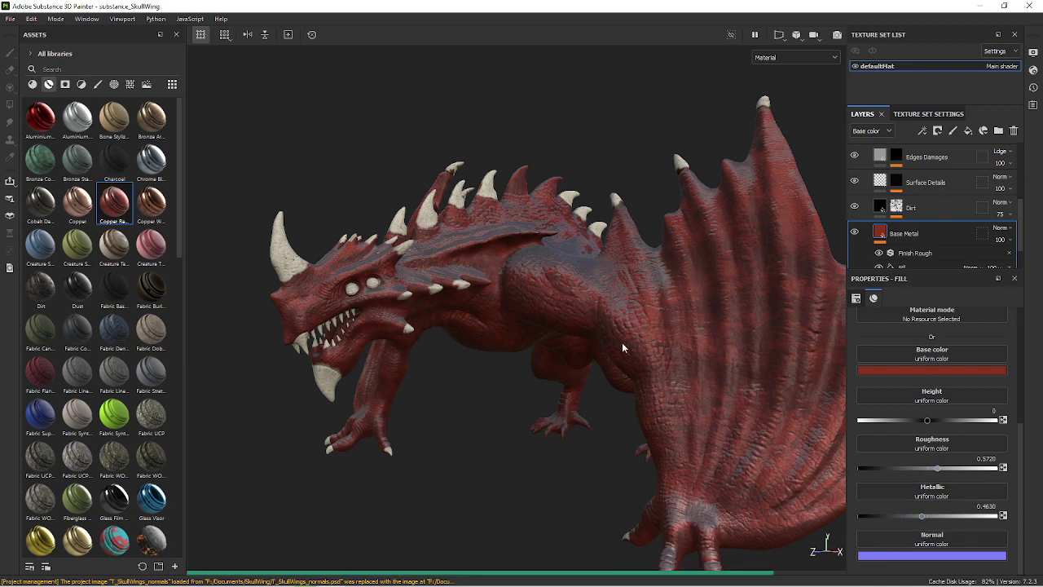
pyautogui.moveTo(637, 346)
pyautogui.keyDown('alt'); pyautogui.mouseDown()
pyautogui.moveTo(685, 387)
pyautogui.moveTo(613, 238)
pyautogui.moveTo(618, 161)
pyautogui.mouseUp(); pyautogui.keyUp('alt')
pyautogui.scroll(3, 684, 386)
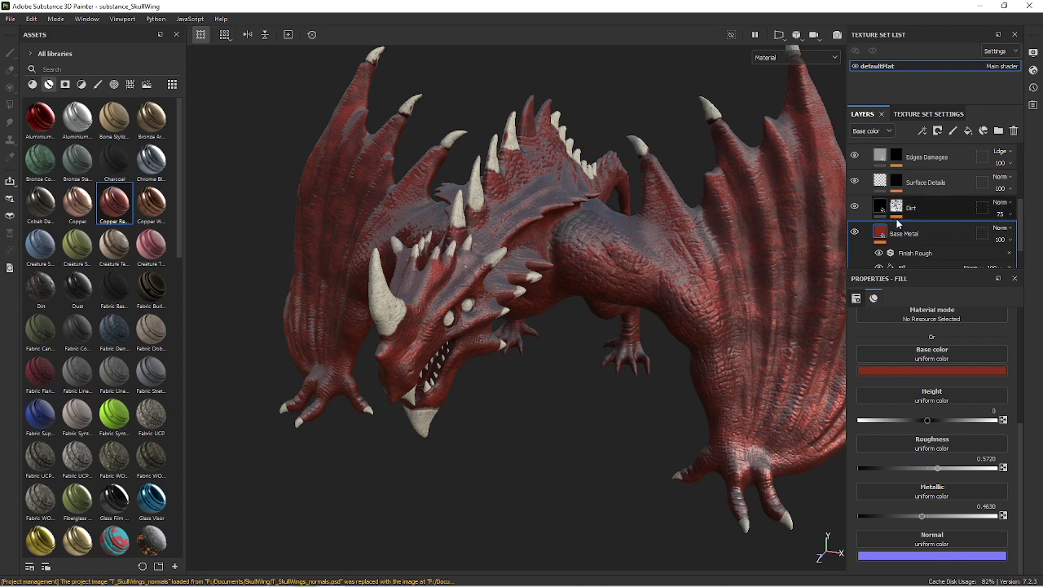
# Select the Copper Red Bleached mask, switch to the paint brush and zoom in on the back spikes.
pyautogui.scroll(2, 895, 221)
pyautogui.scroll(2, 892, 220)
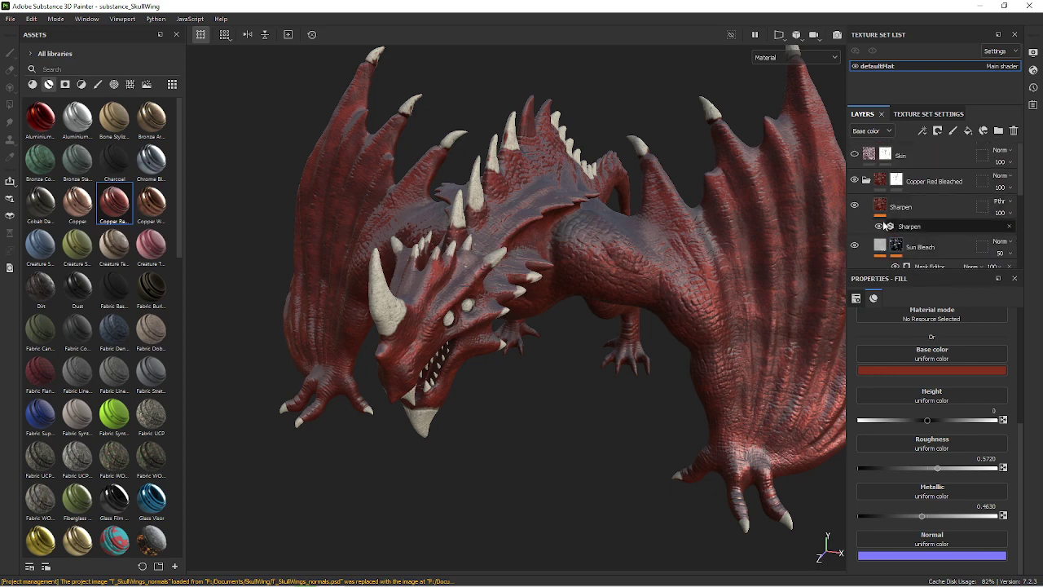
pyautogui.click(897, 181)
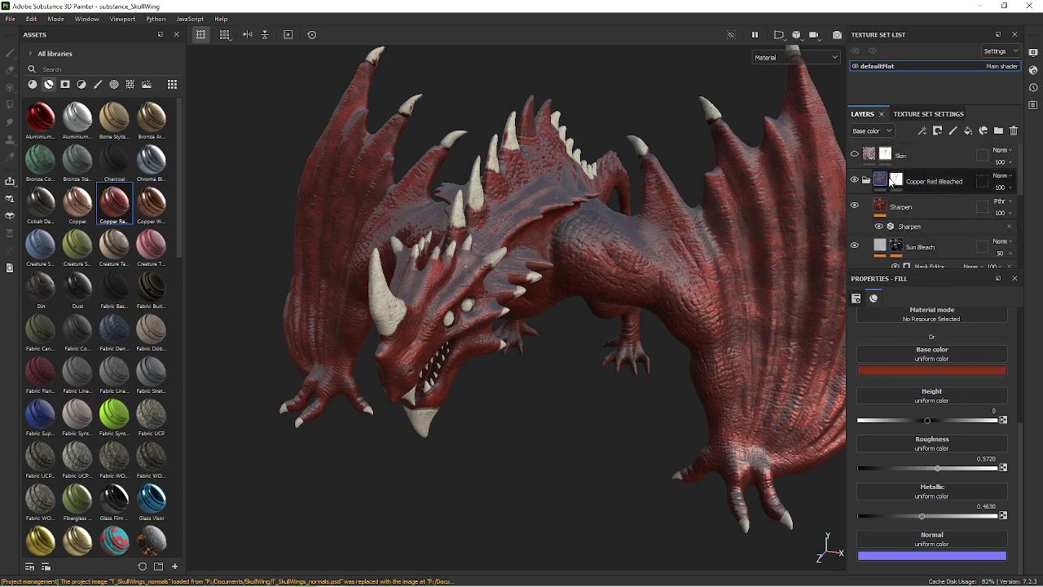
pyautogui.press('1')
pyautogui.scroll(2, 586, 171)
pyautogui.moveTo(620, 342)
pyautogui.keyDown('alt'); pyautogui.mouseDown()
pyautogui.moveTo(692, 378)
pyautogui.moveTo(623, 318)
pyautogui.moveTo(599, 269)
pyautogui.moveTo(645, 196)
pyautogui.moveTo(589, 297)
pyautogui.moveTo(632, 304)
pyautogui.mouseUp(); pyautogui.keyUp('alt')
# Paint cream over the first back spike's base and reddish tip, then the second spike's base.
pyautogui.moveTo(631, 303)
pyautogui.keyDown('alt'); pyautogui.mouseDown()
pyautogui.moveTo(521, 303)
pyautogui.moveTo(534, 313)
pyautogui.moveTo(562, 300)
pyautogui.moveTo(577, 259)
pyautogui.moveTo(550, 268)
pyautogui.moveTo(534, 293)
pyautogui.moveTo(584, 248)
pyautogui.mouseUp(); pyautogui.keyUp('alt')
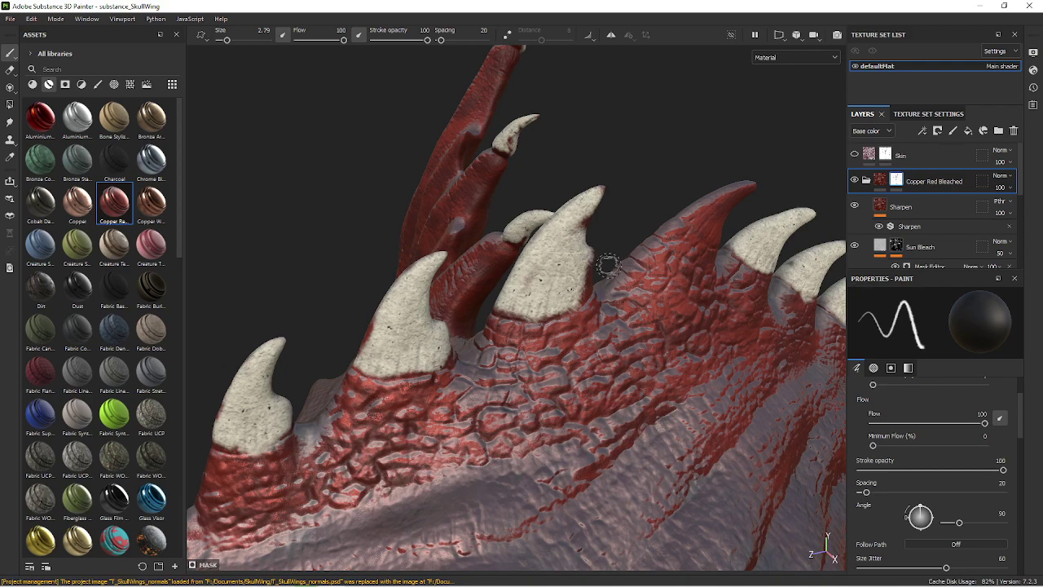
pyautogui.moveTo(588, 253)
pyautogui.keyDown('alt'); pyautogui.mouseDown()
pyautogui.moveTo(618, 295)
pyautogui.moveTo(567, 271)
pyautogui.mouseUp(); pyautogui.keyUp('alt')
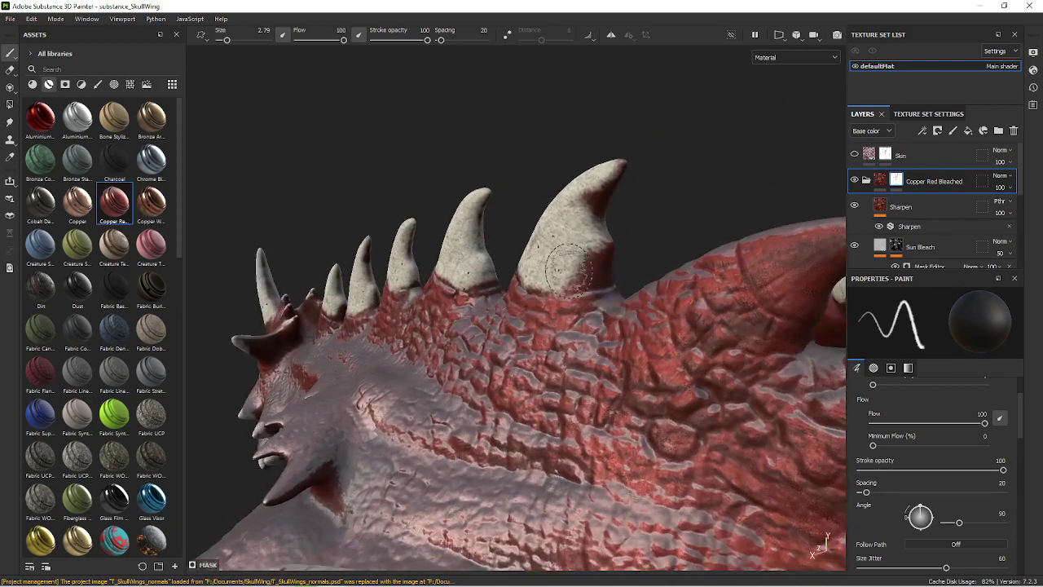
pyautogui.moveTo(603, 187); pyautogui.dragTo(610, 167)
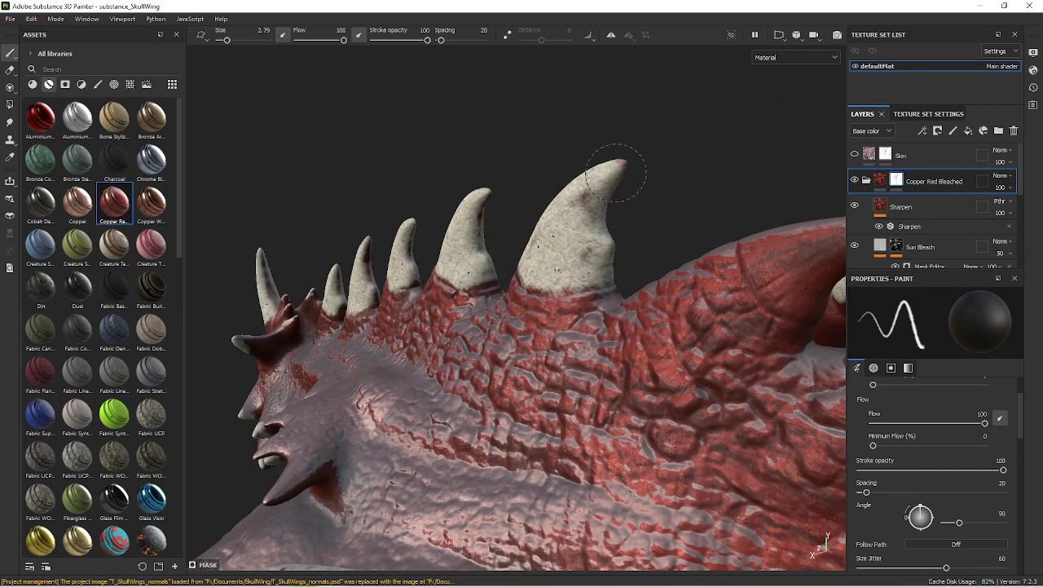
pyautogui.moveTo(509, 195)
pyautogui.keyDown('alt'); pyautogui.mouseDown()
pyautogui.moveTo(396, 228)
pyautogui.moveTo(410, 214)
pyautogui.mouseUp(); pyautogui.keyUp('alt')
pyautogui.moveTo(318, 234); pyautogui.dragTo(339, 266)
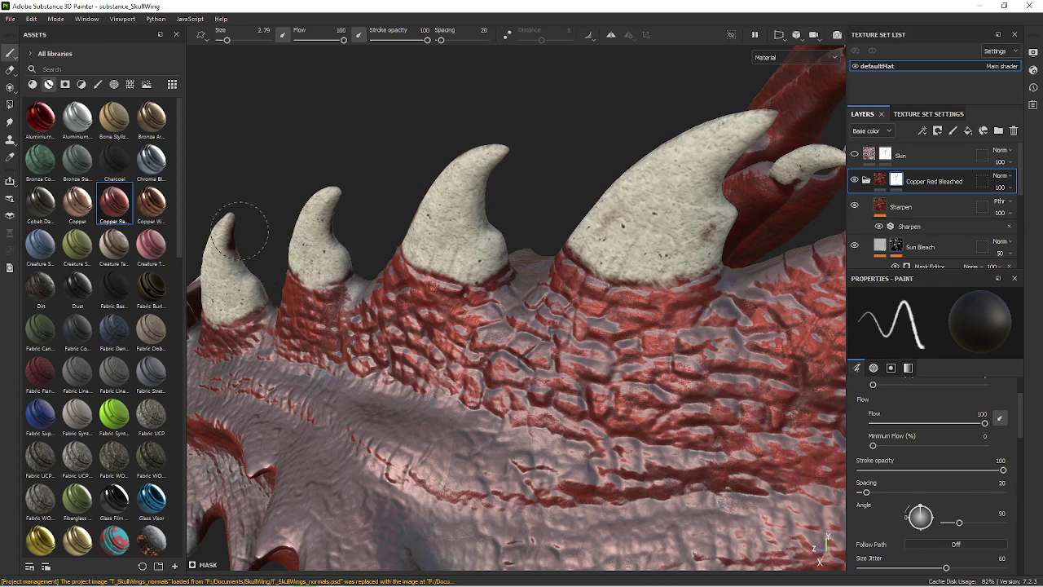
# Lighten the middle spike's base and paint the head horn's base bone-white over the red.
pyautogui.moveTo(244, 233)
pyautogui.keyDown('alt'); pyautogui.mouseDown()
pyautogui.moveTo(279, 244)
pyautogui.moveTo(244, 233)
pyautogui.moveTo(430, 234)
pyautogui.moveTo(326, 244)
pyautogui.mouseUp(); pyautogui.keyUp('alt')
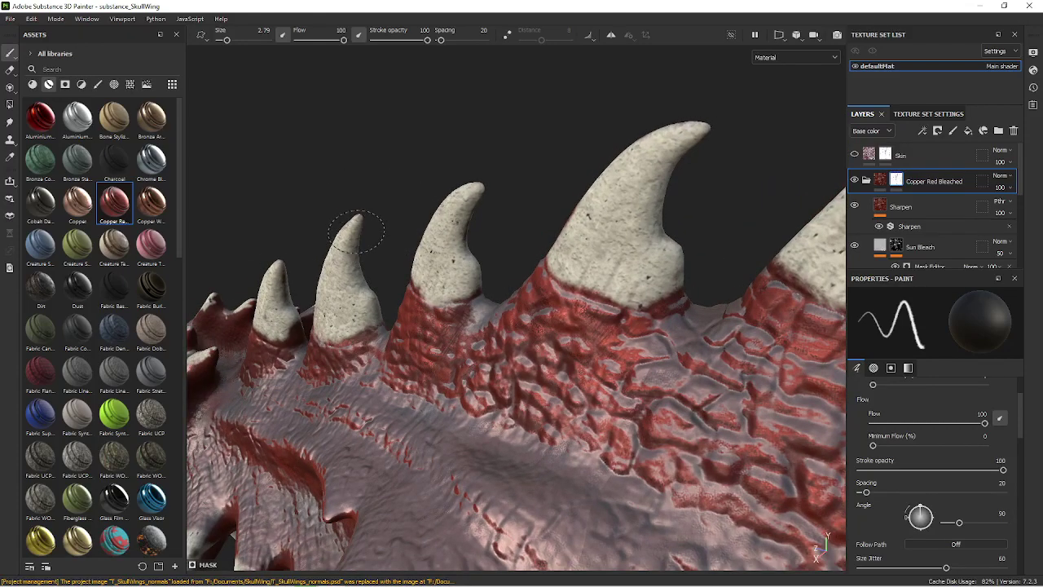
pyautogui.moveTo(326, 277)
pyautogui.keyDown('alt'); pyautogui.mouseDown()
pyautogui.moveTo(678, 248)
pyautogui.moveTo(571, 269)
pyautogui.mouseUp(); pyautogui.keyUp('alt')
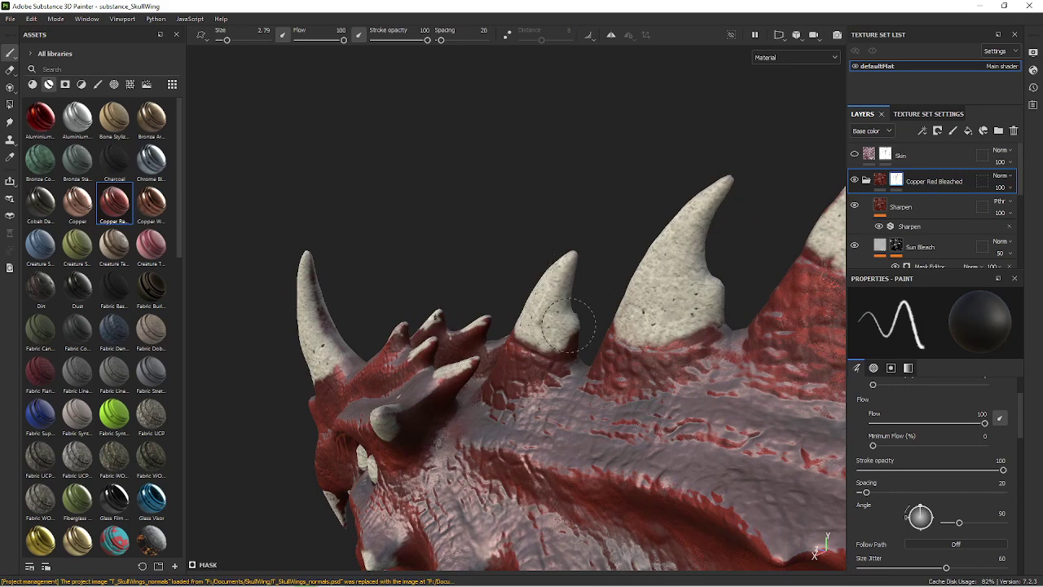
pyautogui.moveTo(568, 325); pyautogui.dragTo(562, 341)
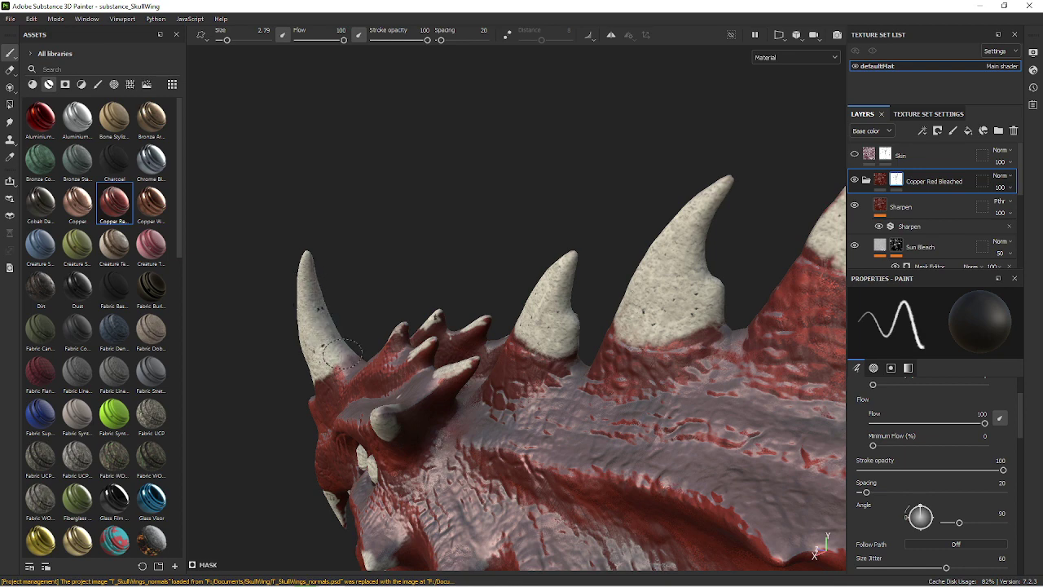
pyautogui.moveTo(332, 348)
pyautogui.keyDown('alt'); pyautogui.mouseDown()
pyautogui.moveTo(587, 232)
pyautogui.moveTo(400, 351)
pyautogui.mouseUp(); pyautogui.keyUp('alt')
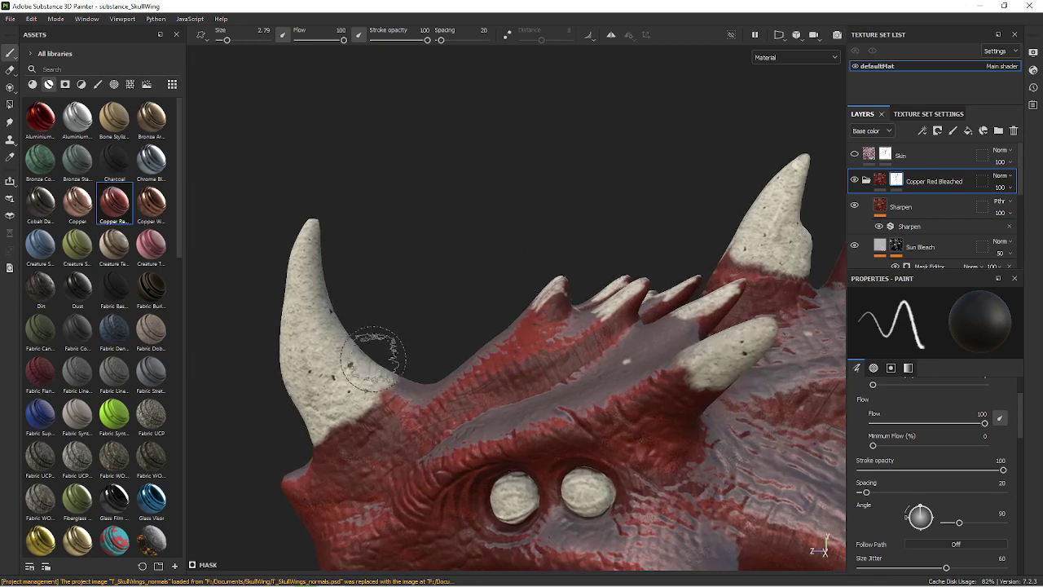
pyautogui.moveTo(389, 389)
pyautogui.mouseDown()
pyautogui.moveTo(382, 408)
pyautogui.moveTo(673, 202)
pyautogui.moveTo(571, 236)
pyautogui.mouseUp()
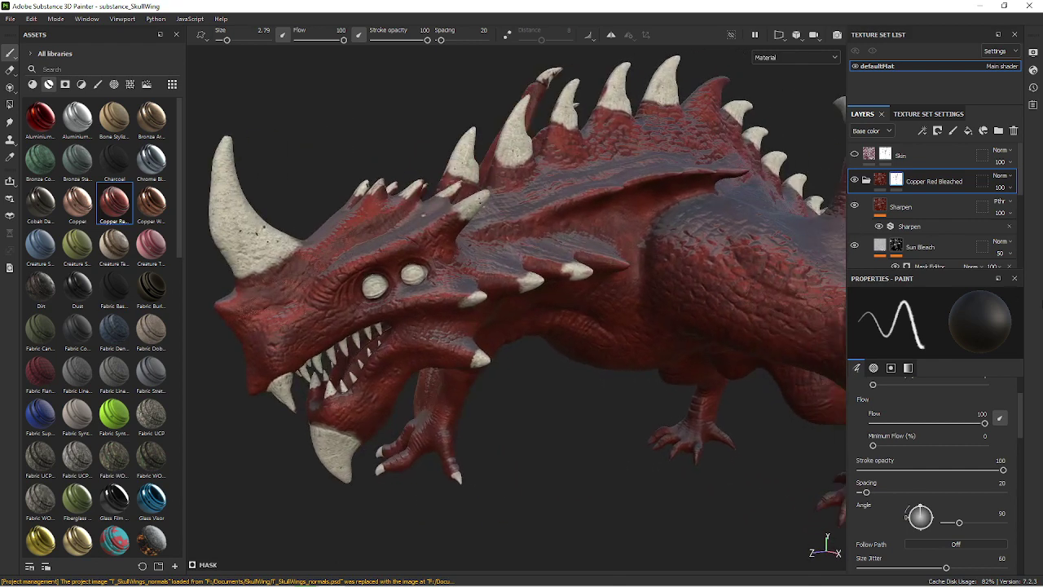
# Hide the Sun Bleach layer and look down on the dragon to compare.
pyautogui.scroll(-1, 940, 221)
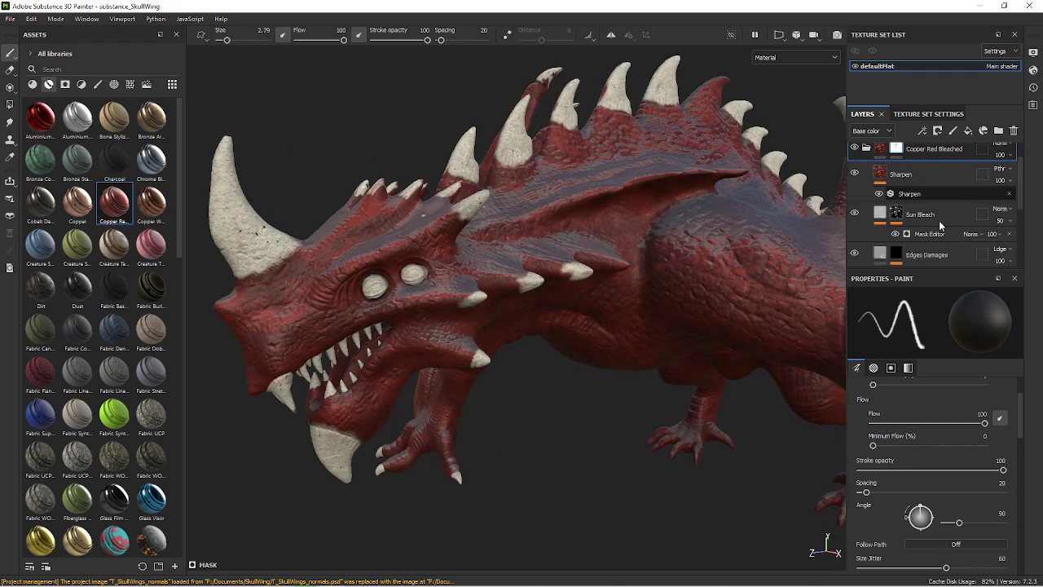
pyautogui.click(855, 214)
pyautogui.moveTo(663, 268)
pyautogui.keyDown('alt'); pyautogui.mouseDown()
pyautogui.moveTo(664, 245)
pyautogui.moveTo(733, 281)
pyautogui.moveTo(638, 302)
pyautogui.moveTo(577, 294)
pyautogui.moveTo(583, 279)
pyautogui.mouseUp(); pyautogui.keyUp('alt')
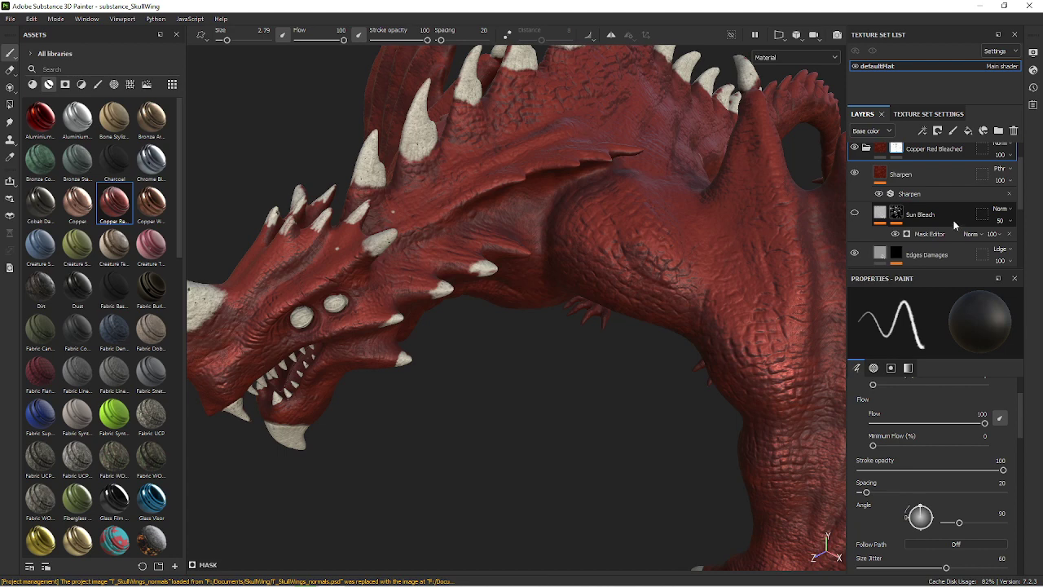
pyautogui.scroll(-1, 952, 220)
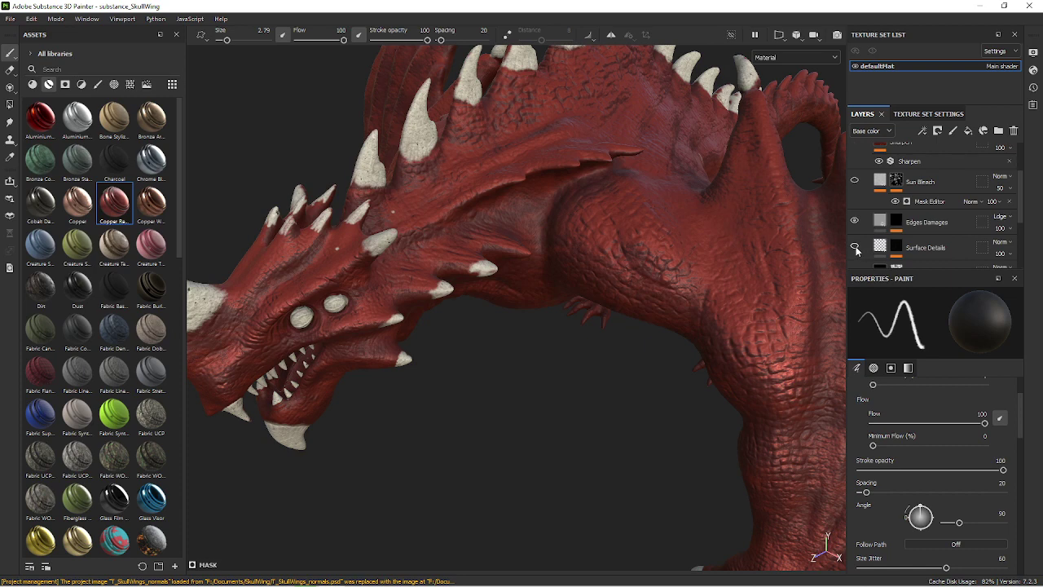
pyautogui.scroll(-1, 860, 250)
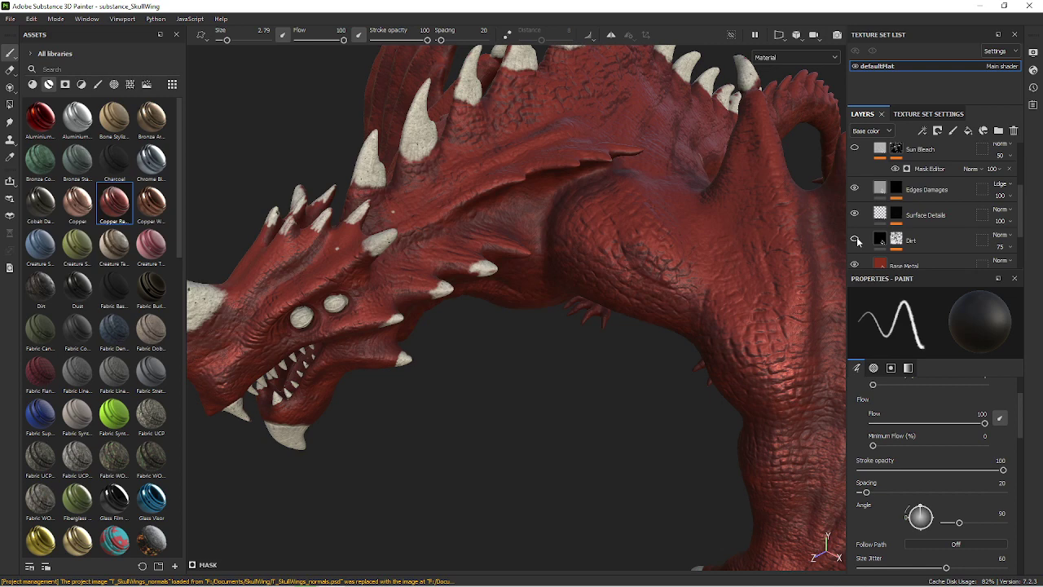
# Toggle the Dirt layer to compare, then show its mask generator (Histogram position 0.35, Grunge Rust Fine).
pyautogui.click(855, 239)
pyautogui.click(855, 240)
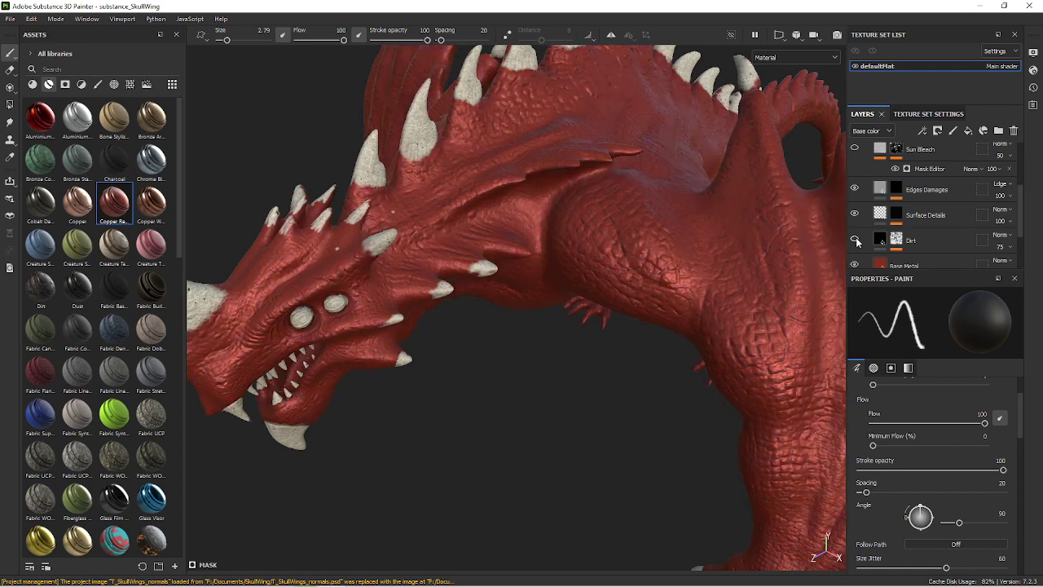
pyautogui.click(855, 239)
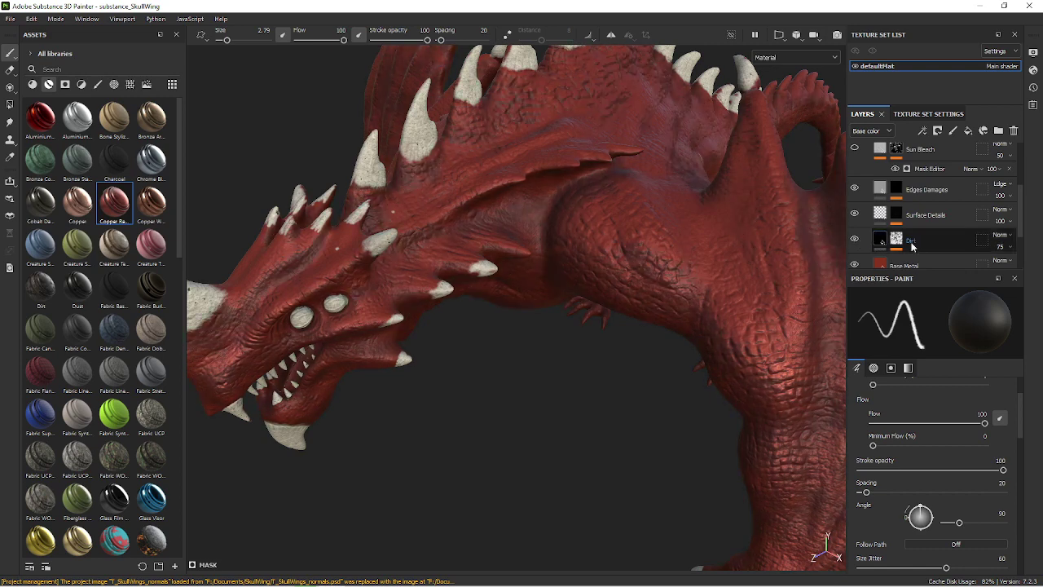
pyautogui.scroll(-1, 908, 245)
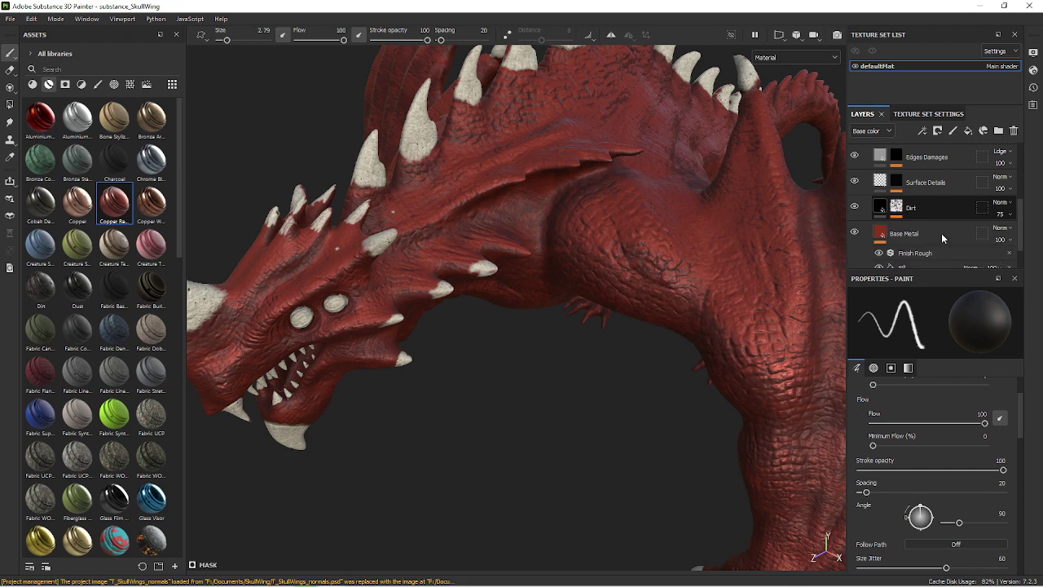
pyautogui.click(905, 210)
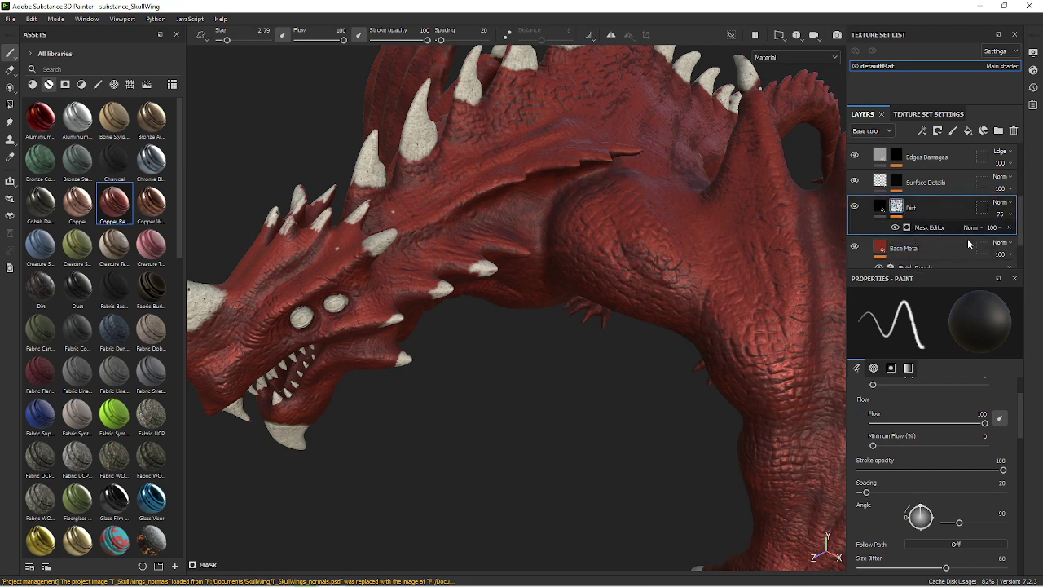
pyautogui.click(942, 230)
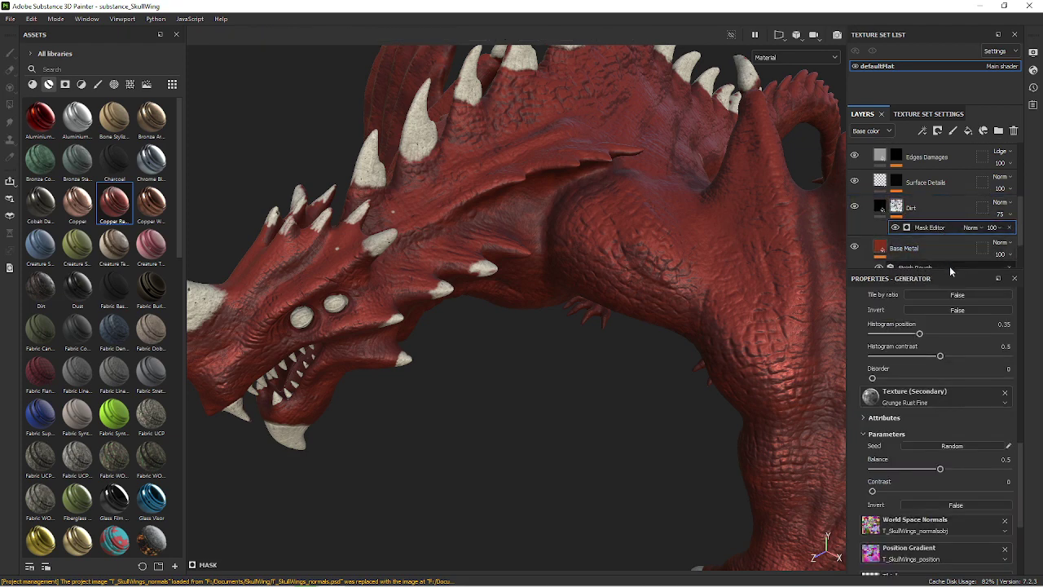
pyautogui.scroll(-2, 945, 248)
pyautogui.scroll(-4, 951, 371)
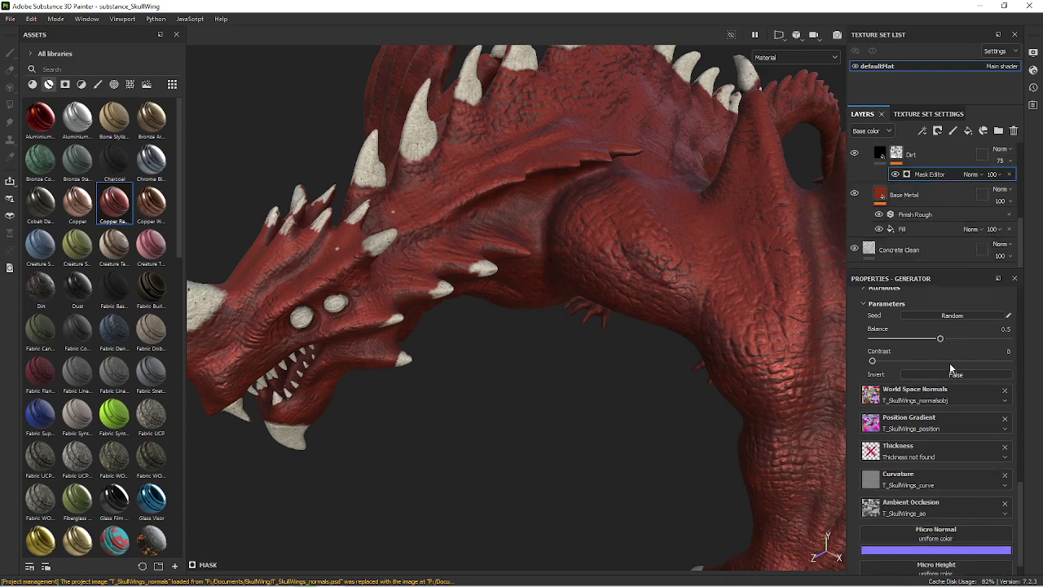
pyautogui.moveTo(699, 321)
pyautogui.keyDown('alt'); pyautogui.mouseDown()
pyautogui.moveTo(674, 257)
pyautogui.moveTo(721, 267)
pyautogui.moveTo(671, 256)
pyautogui.moveTo(824, 240)
pyautogui.moveTo(583, 243)
pyautogui.mouseUp(); pyautogui.keyUp('alt')
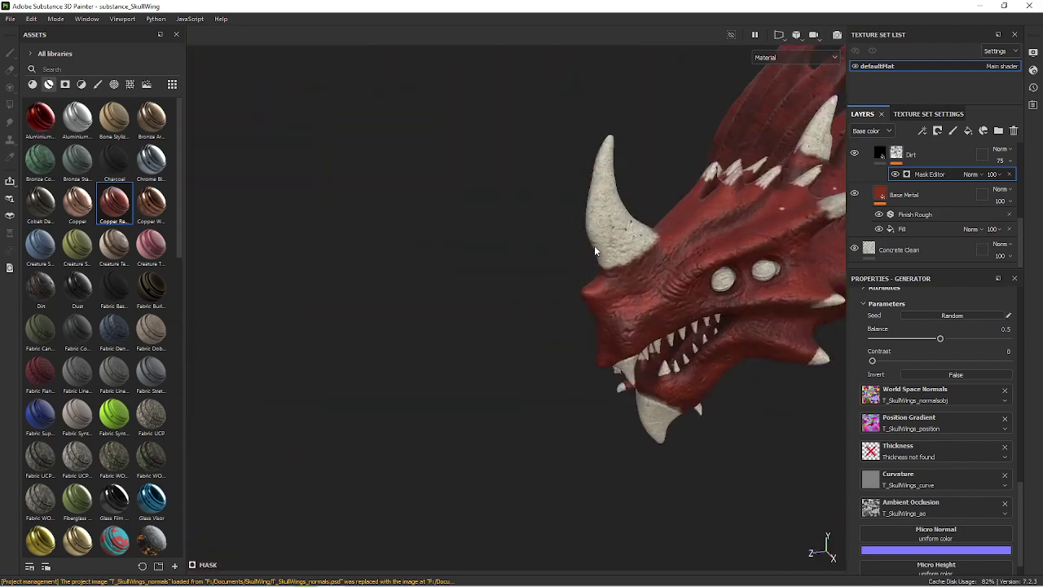
pyautogui.scroll(2, 912, 209)
pyautogui.scroll(2, 912, 209)
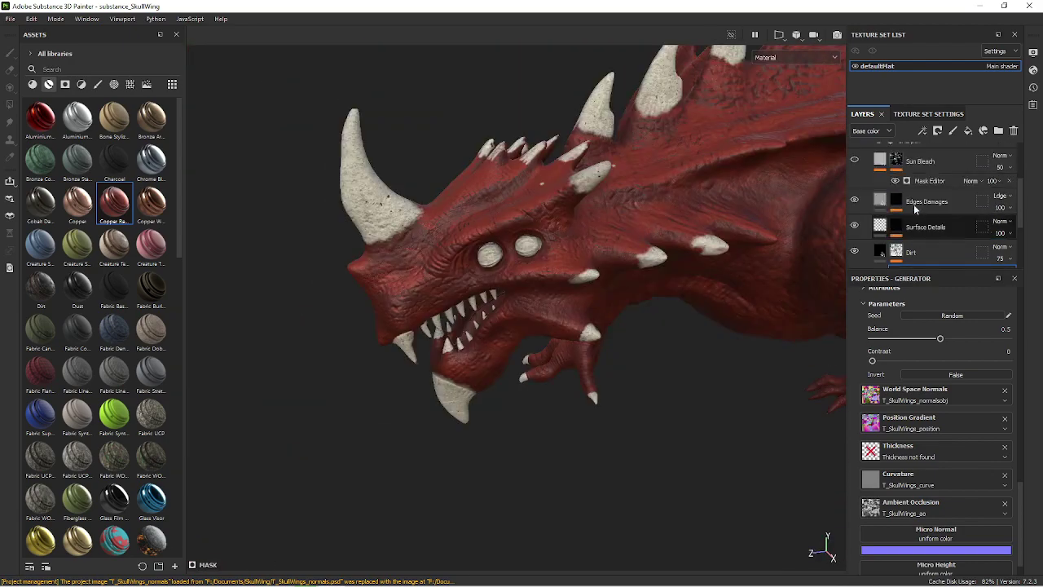
pyautogui.scroll(2, 913, 209)
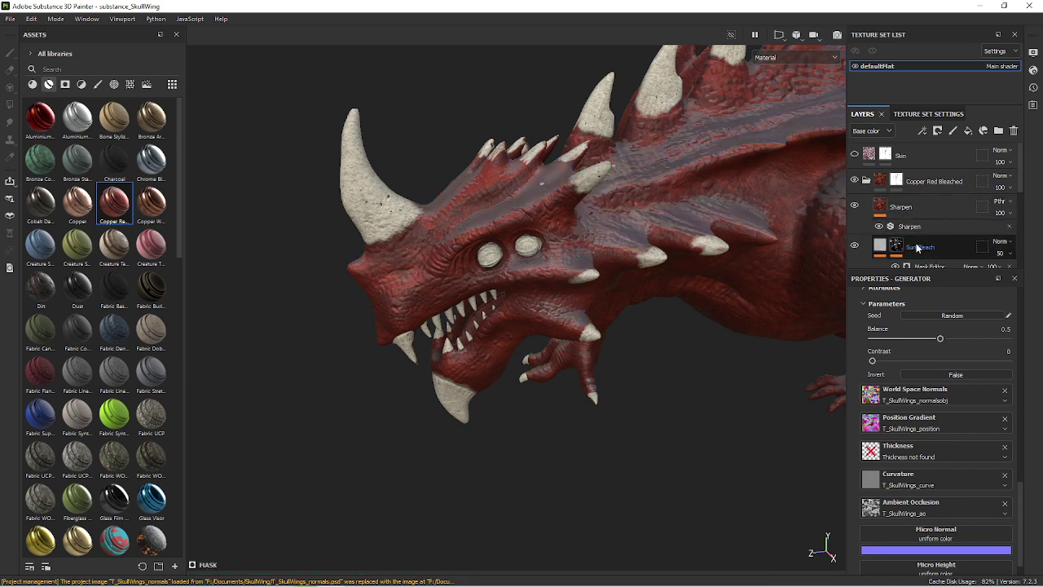
# Set the Sun Bleach fill's base colour to a dark muted red, 6c3d3d.
pyautogui.click(883, 247)
pyautogui.click(883, 247)
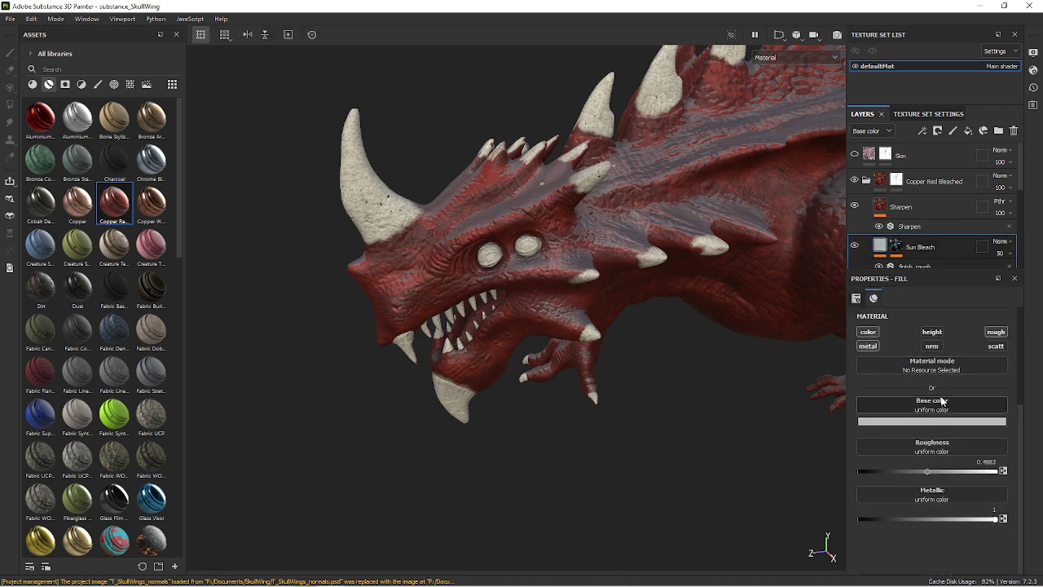
pyautogui.click(934, 422)
pyautogui.click(900, 468)
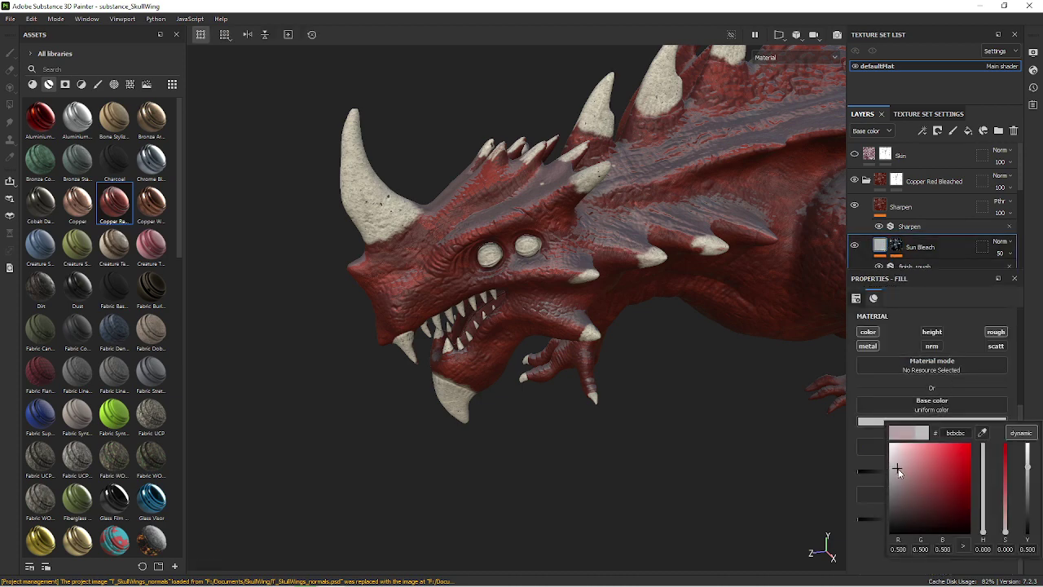
pyautogui.click(912, 478)
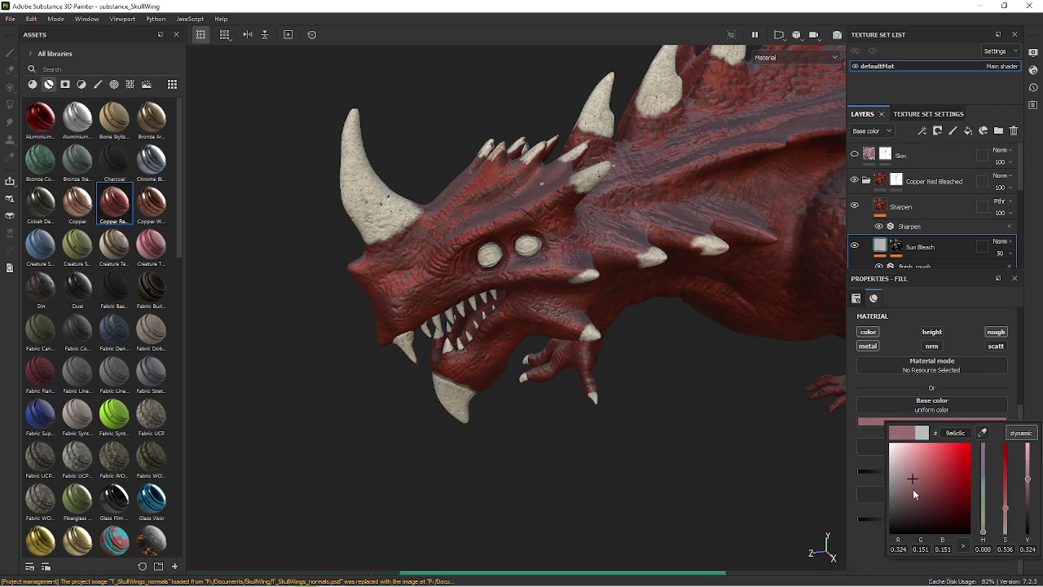
pyautogui.click(922, 494)
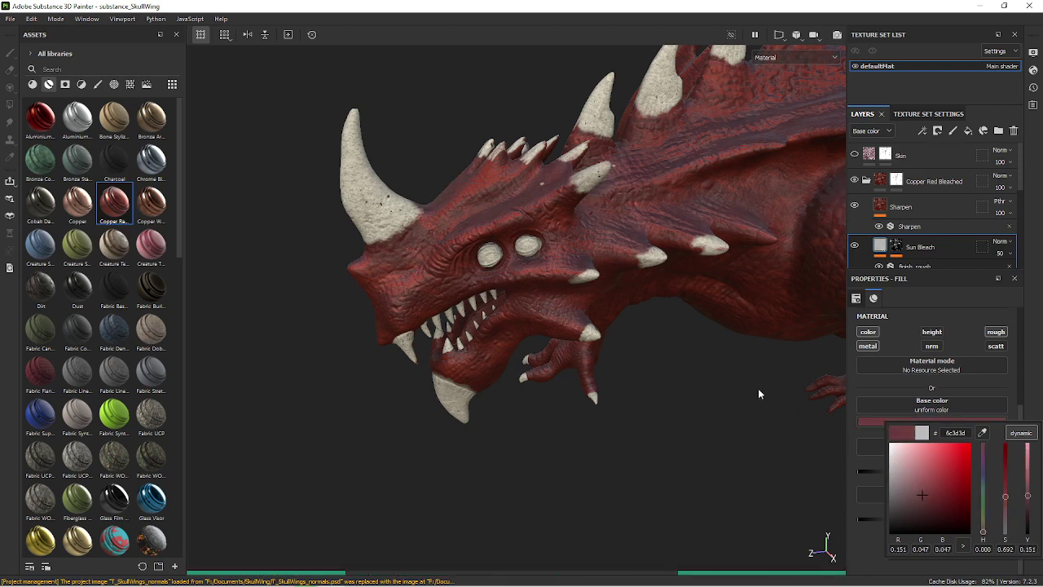
pyautogui.moveTo(758, 386)
pyautogui.keyDown('alt'); pyautogui.mouseDown()
pyautogui.moveTo(740, 380)
pyautogui.moveTo(761, 372)
pyautogui.moveTo(743, 346)
pyautogui.moveTo(633, 373)
pyautogui.moveTo(661, 331)
pyautogui.moveTo(814, 367)
pyautogui.mouseUp(); pyautogui.keyUp('alt')
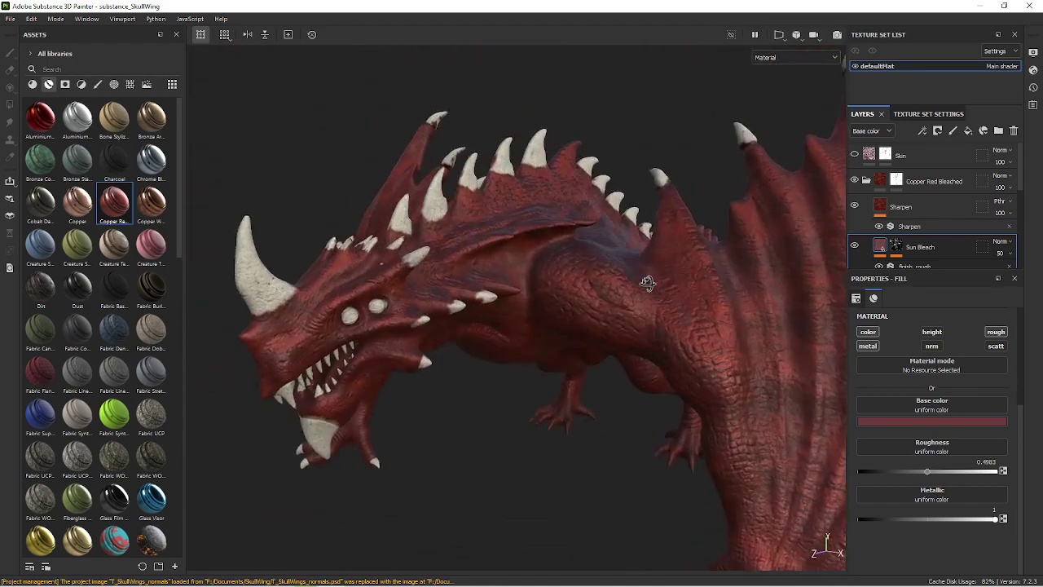
# Shift the Sun Bleach base colour's hue to dark green 3d6c56.
pyautogui.click(886, 418)
pyautogui.click(984, 496)
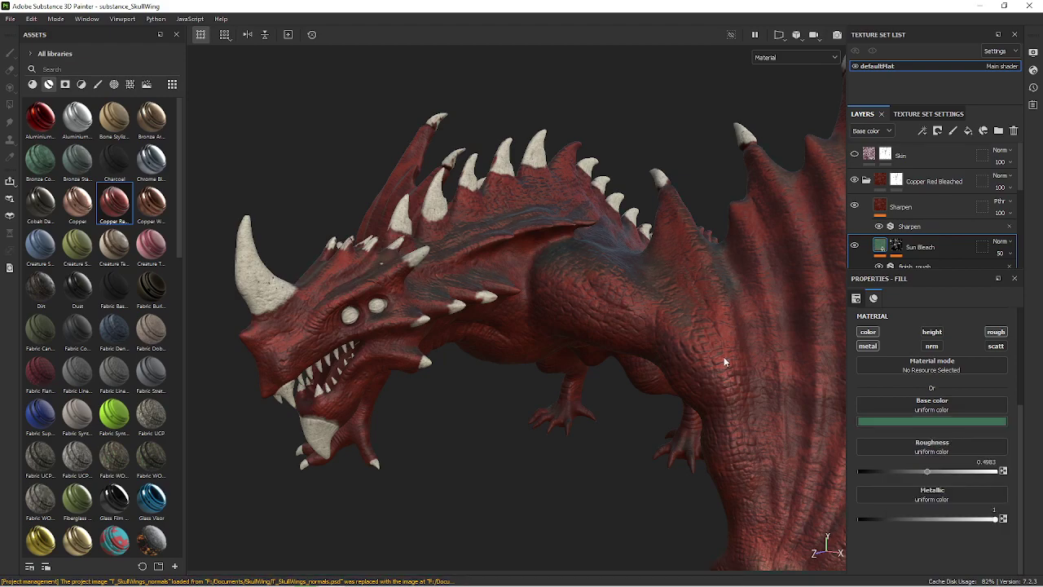
pyautogui.moveTo(692, 407)
pyautogui.keyDown('alt'); pyautogui.mouseDown()
pyautogui.moveTo(808, 407)
pyautogui.moveTo(782, 433)
pyautogui.moveTo(559, 461)
pyautogui.moveTo(449, 426)
pyautogui.moveTo(548, 451)
pyautogui.moveTo(630, 233)
pyautogui.moveTo(596, 310)
pyautogui.moveTo(573, 316)
pyautogui.moveTo(556, 226)
pyautogui.moveTo(650, 167)
pyautogui.moveTo(697, 216)
pyautogui.moveTo(637, 214)
pyautogui.moveTo(637, 279)
pyautogui.moveTo(624, 314)
pyautogui.moveTo(578, 239)
pyautogui.moveTo(551, 226)
pyautogui.moveTo(537, 236)
pyautogui.mouseUp(); pyautogui.keyUp('alt')
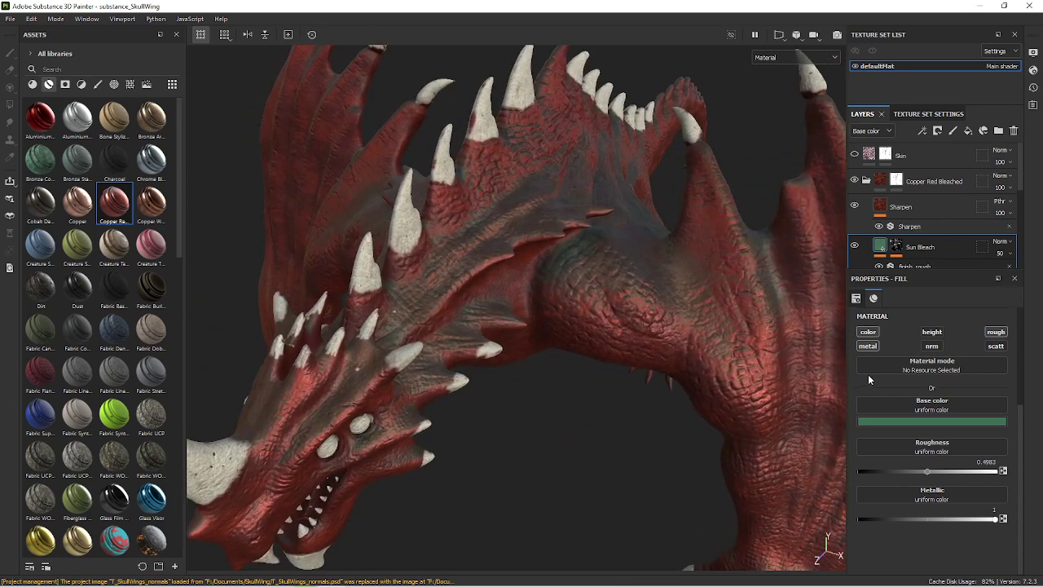
# Try teal and then magenta hues for the Sun Bleach base colour.
pyautogui.click(919, 420)
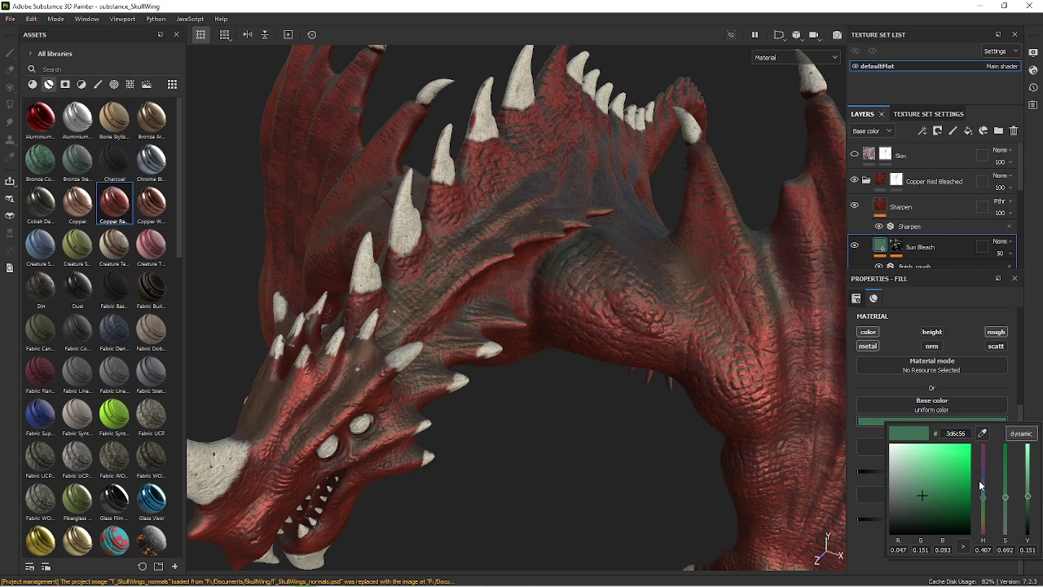
pyautogui.moveTo(982, 489); pyautogui.dragTo(983, 485)
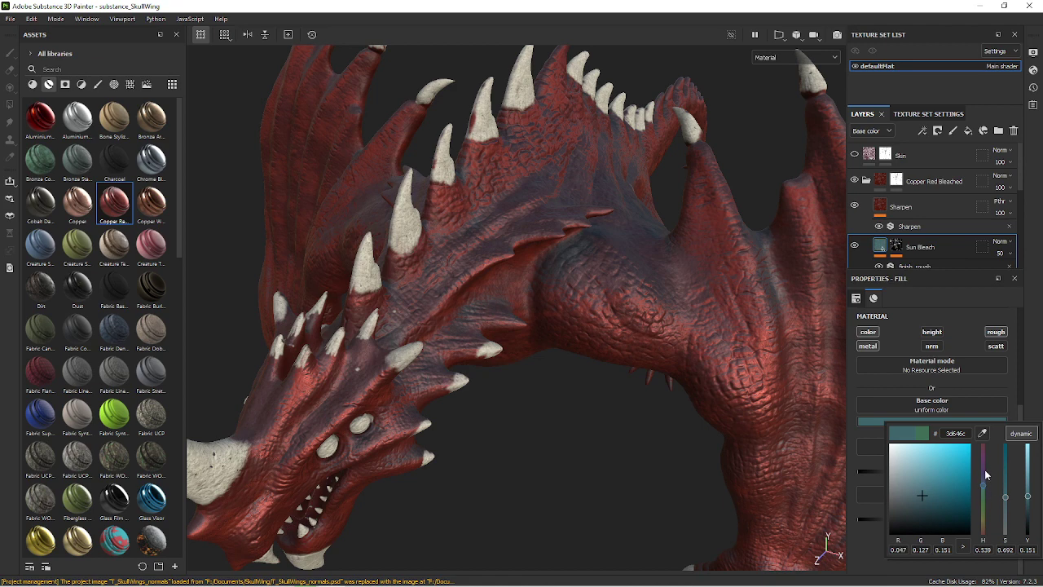
pyautogui.click(984, 462)
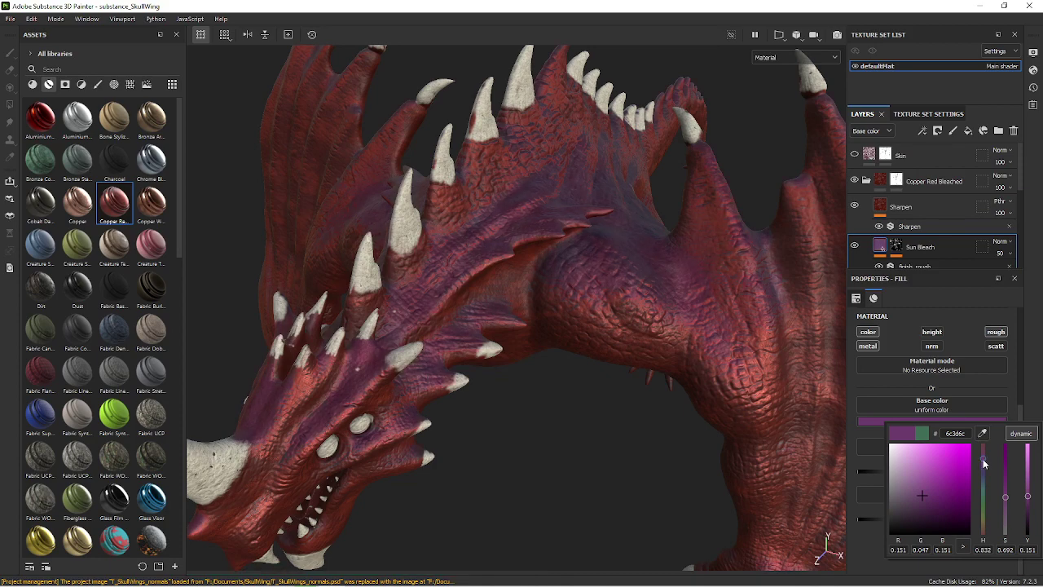
pyautogui.moveTo(733, 366)
pyautogui.keyDown('alt'); pyautogui.mouseDown()
pyautogui.moveTo(702, 298)
pyautogui.moveTo(629, 340)
pyautogui.moveTo(613, 229)
pyautogui.mouseUp(); pyautogui.keyUp('alt')
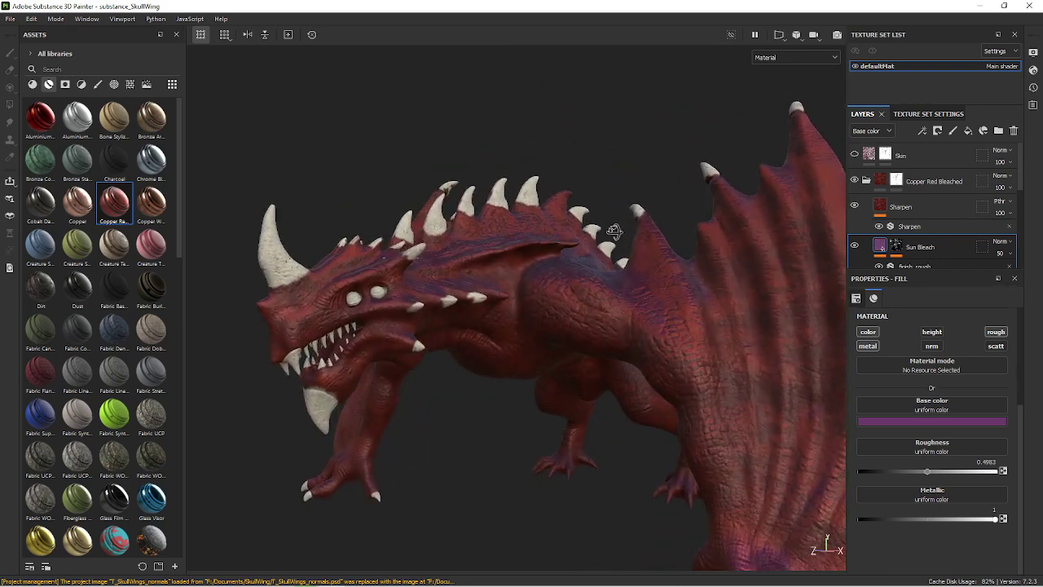
pyautogui.moveTo(614, 231)
pyautogui.keyDown('alt'); pyautogui.mouseDown()
pyautogui.moveTo(613, 249)
pyautogui.moveTo(673, 316)
pyautogui.mouseUp(); pyautogui.keyUp('alt')
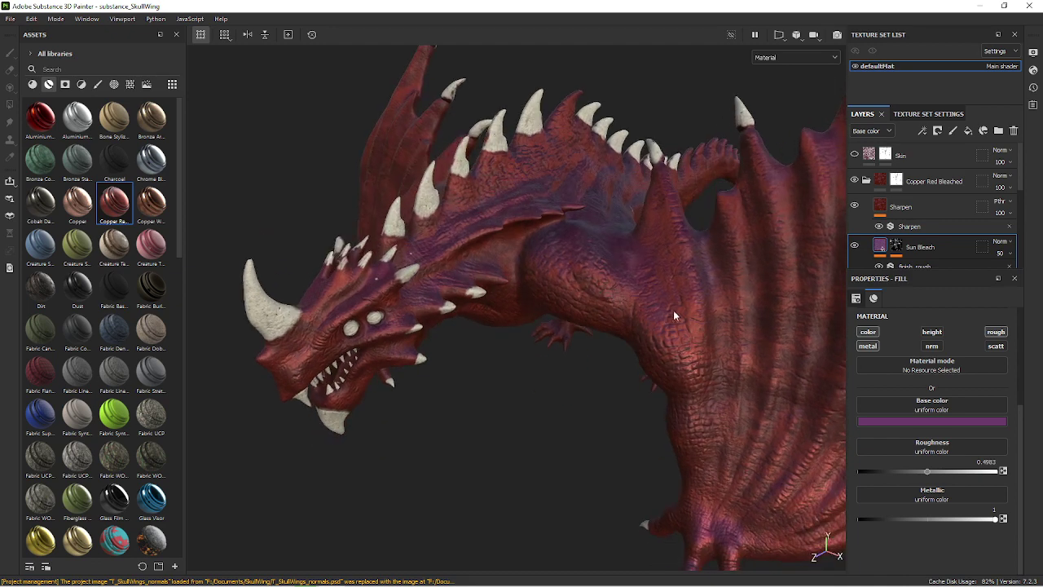
# Set the Sun Bleach base colour to slate blue 3d5b6c.
pyautogui.click(880, 421)
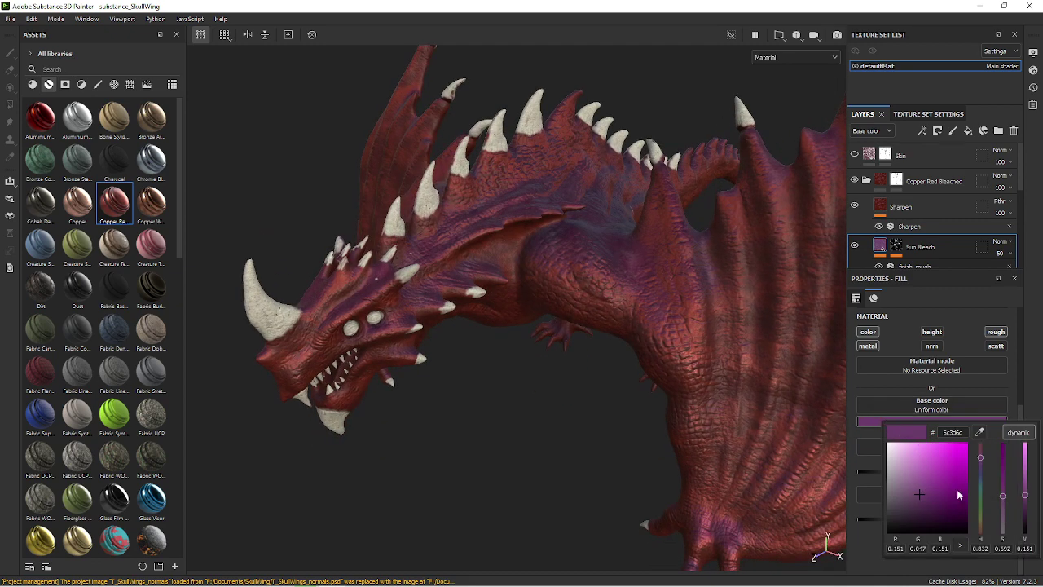
pyautogui.click(980, 480)
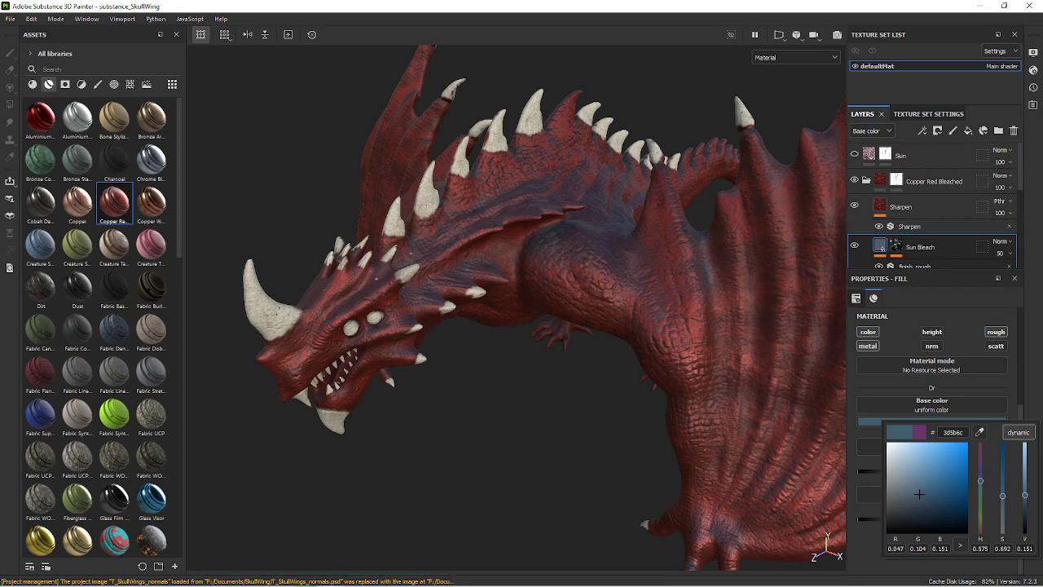
pyautogui.press('Escape')
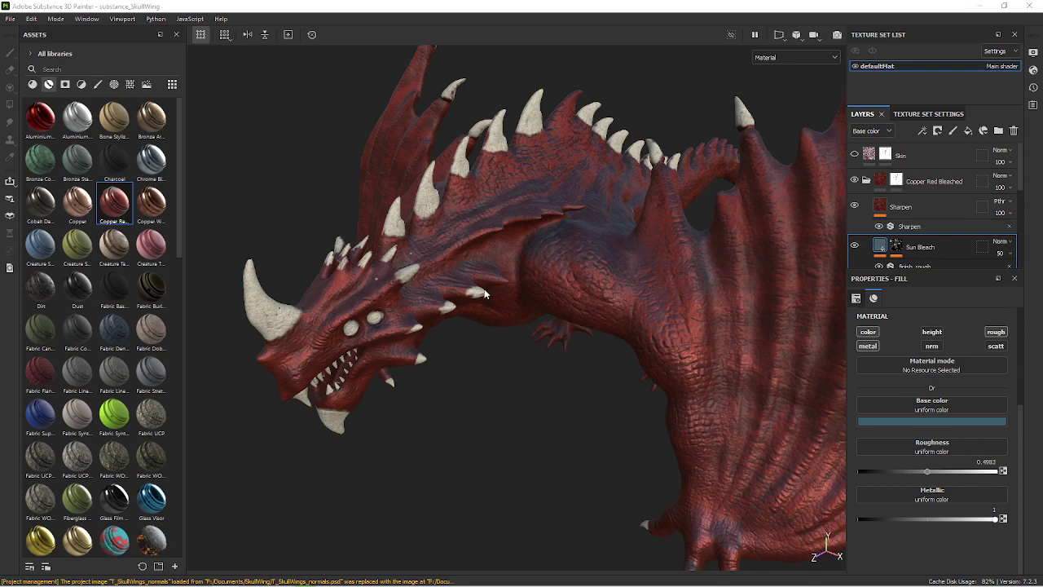
# Lighten the Sun Bleach base colour to a pale greyish blue, 7c92a2, and inspect the underside.
pyautogui.click(905, 422)
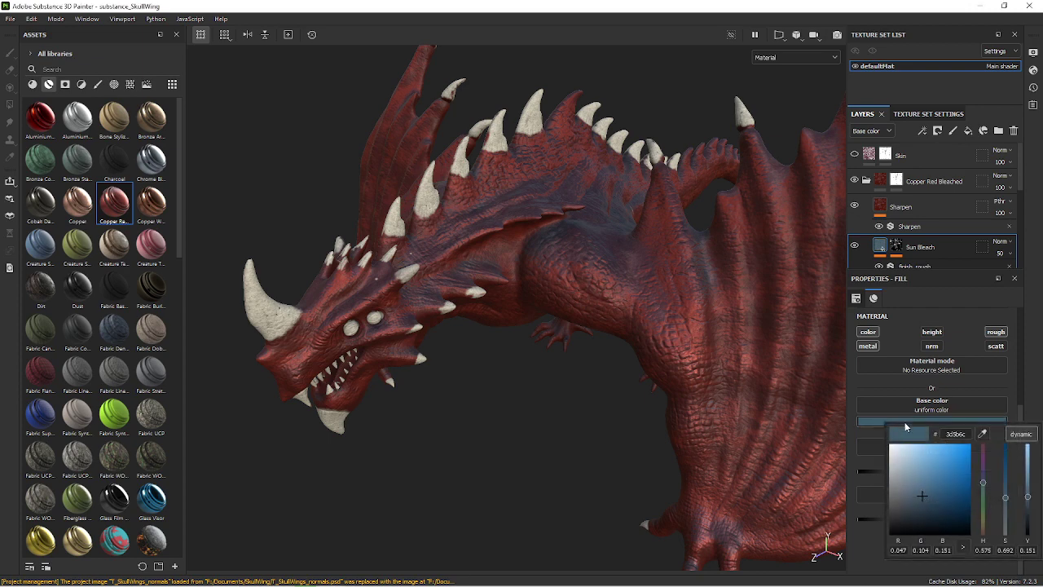
pyautogui.click(919, 484)
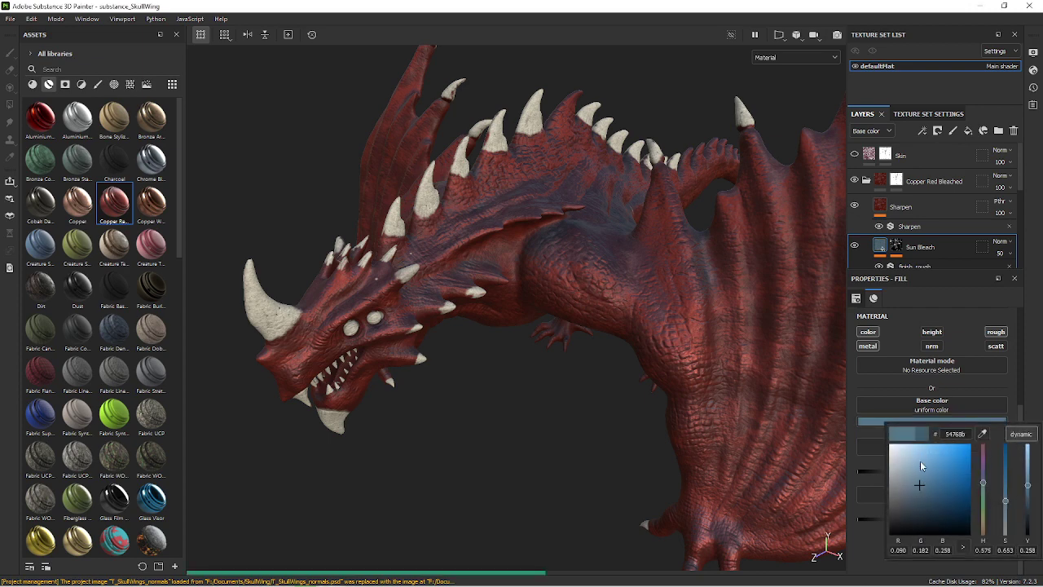
pyautogui.click(909, 467)
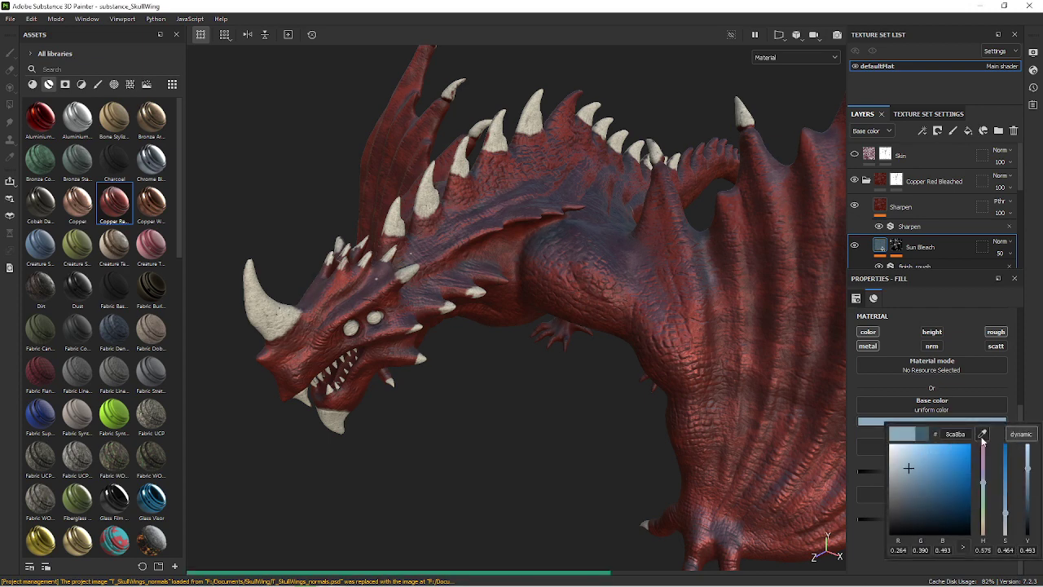
pyautogui.click(909, 479)
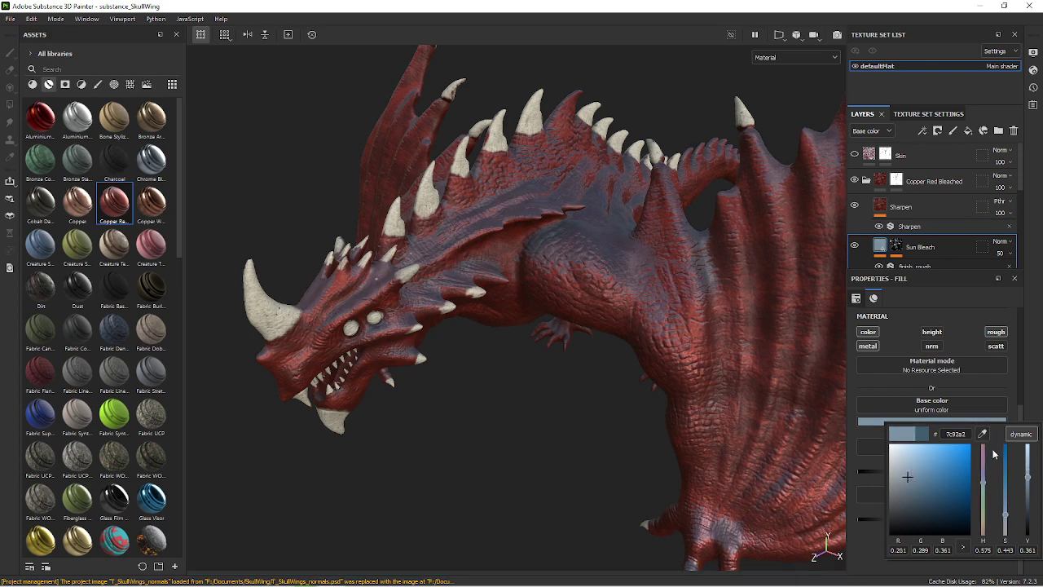
pyautogui.keyDown('alt'); pyautogui.moveTo(515, 408); pyautogui.dragTo(593, 443); pyautogui.keyUp('alt')
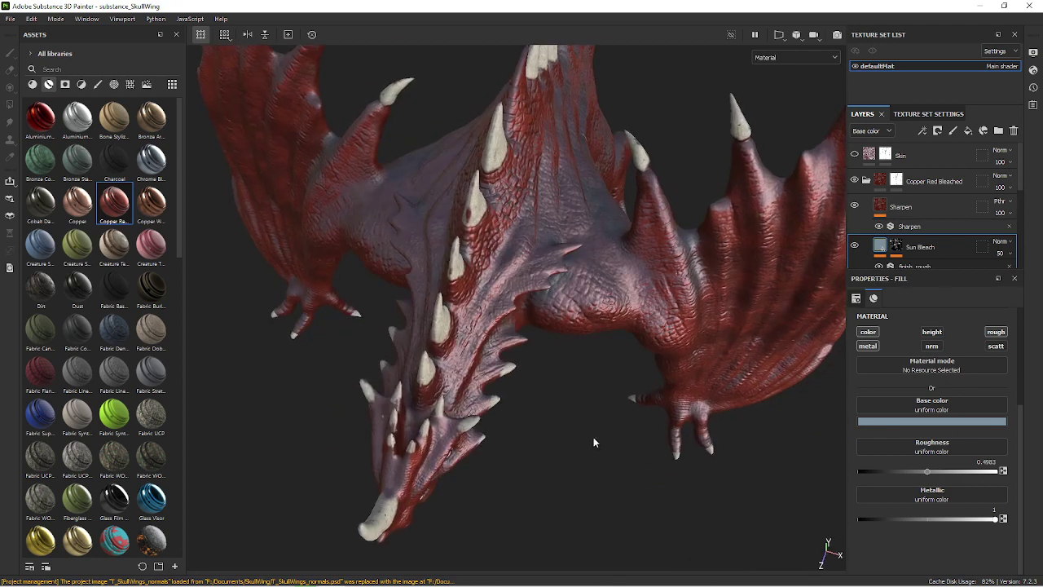
pyautogui.keyDown('alt'); pyautogui.moveTo(595, 398); pyautogui.dragTo(620, 393); pyautogui.keyUp('alt')
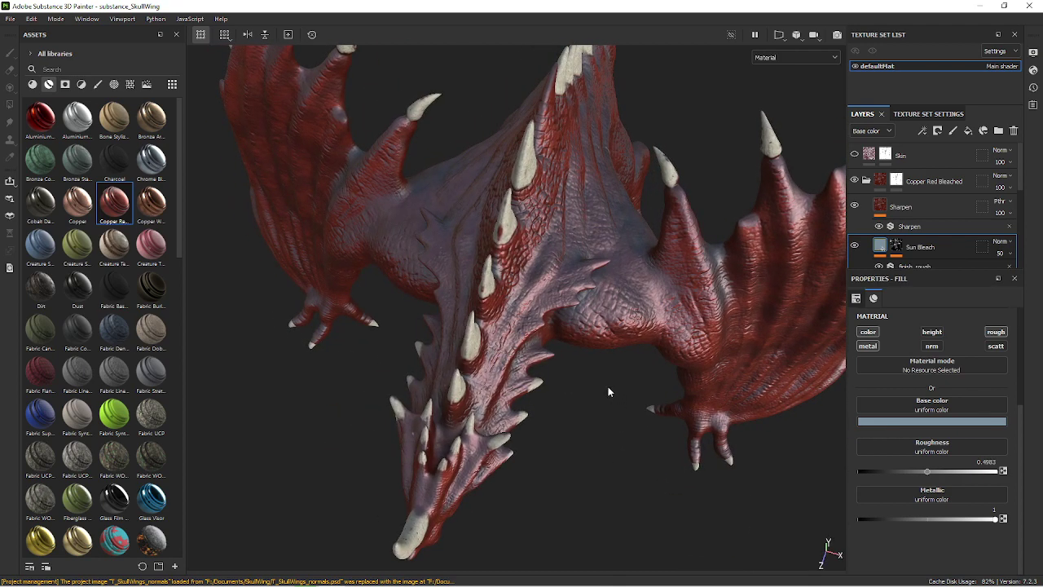
pyautogui.moveTo(607, 392)
pyautogui.keyDown('alt'); pyautogui.mouseDown()
pyautogui.moveTo(530, 326)
pyautogui.moveTo(530, 283)
pyautogui.moveTo(584, 366)
pyautogui.moveTo(497, 345)
pyautogui.moveTo(319, 349)
pyautogui.moveTo(458, 344)
pyautogui.mouseUp(); pyautogui.keyUp('alt')
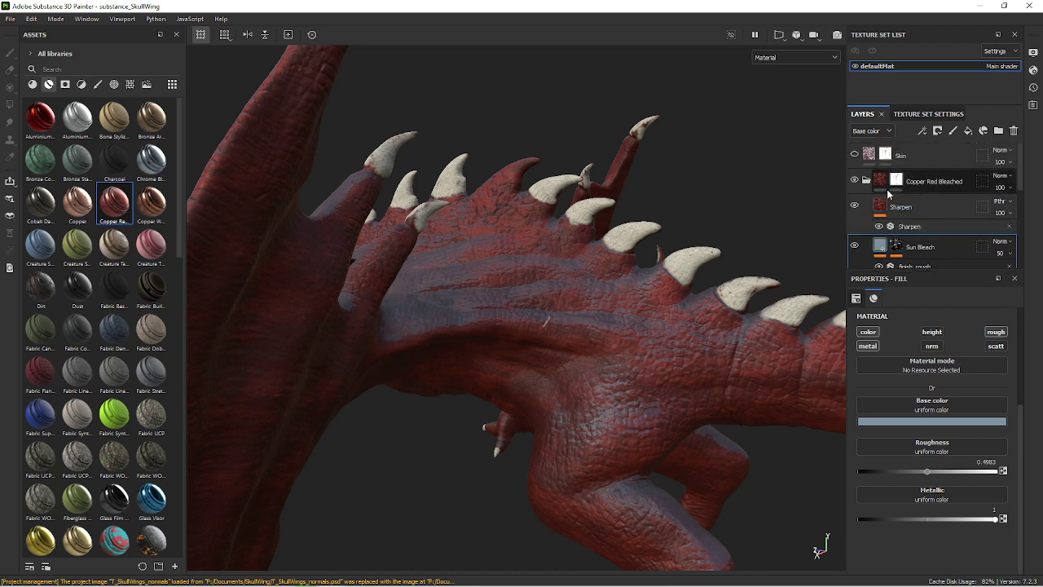
# Toggle the Copper Red Bleached folder's visibility to compare, then collapse the folder.
pyautogui.click(855, 179)
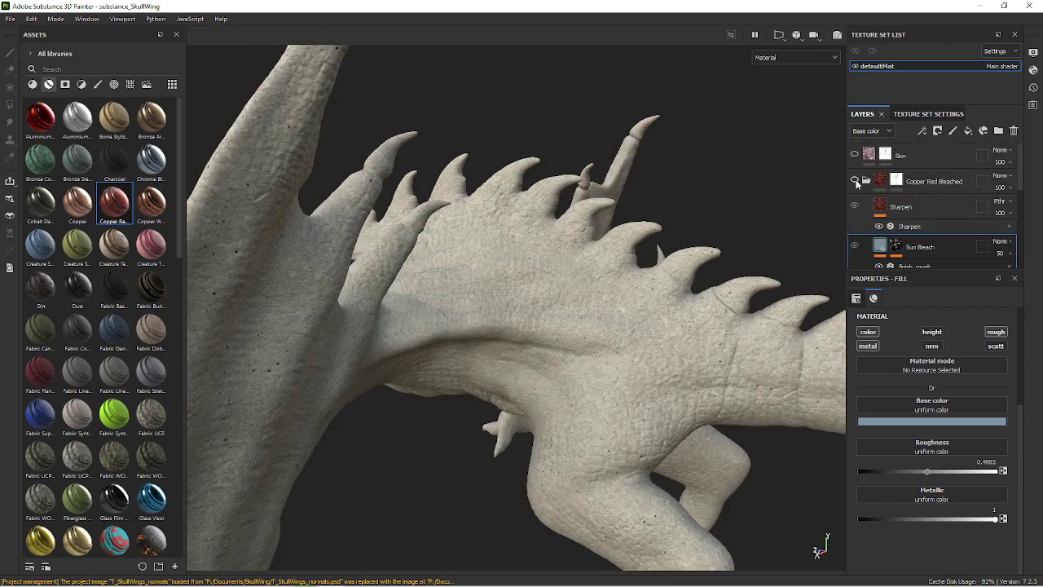
pyautogui.click(855, 180)
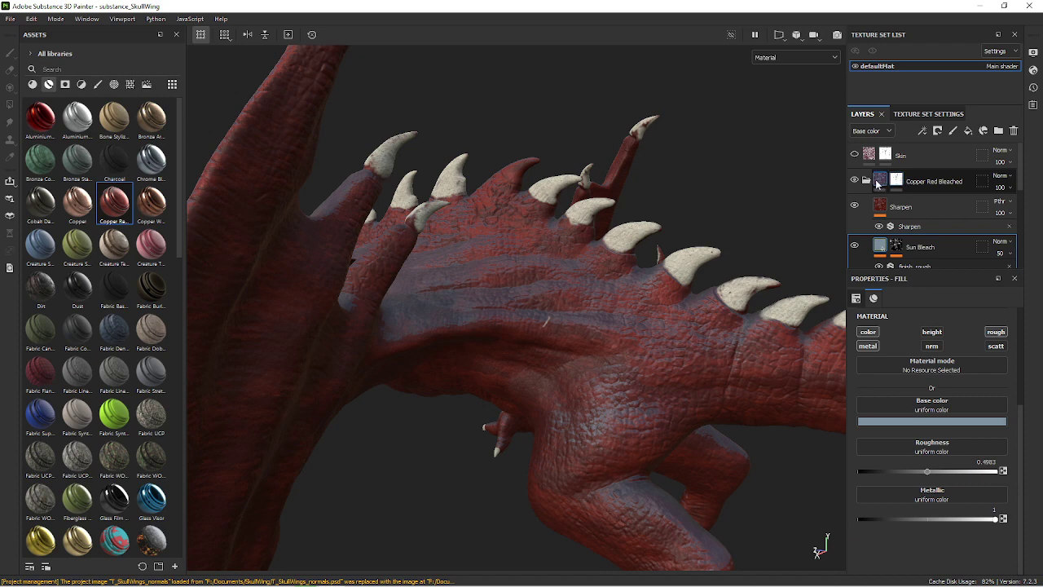
pyautogui.click(867, 180)
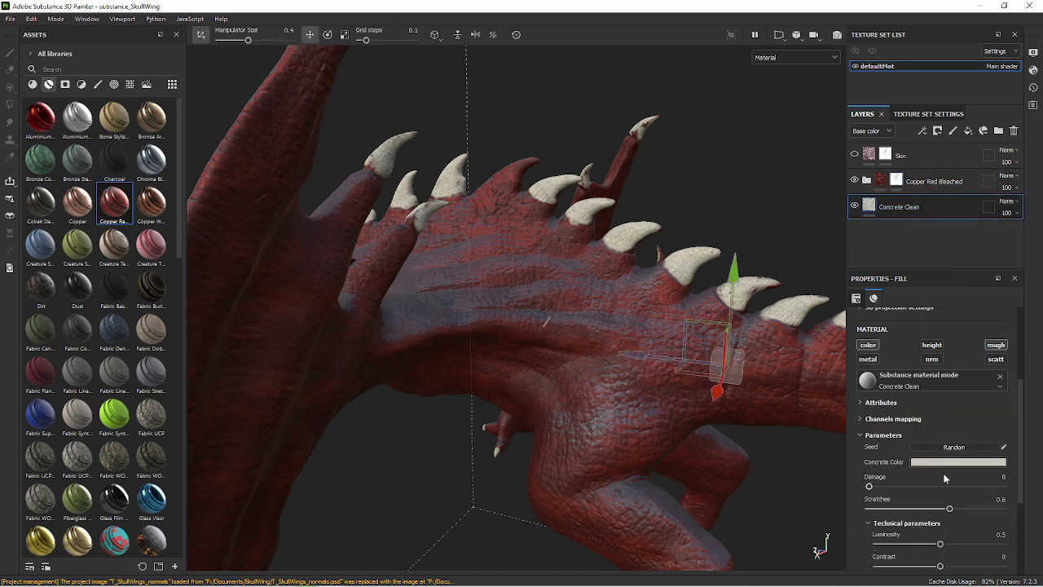
# Darken Concrete Clean's Concrete Color to khaki 7c785f and select the Copper Red Bleached mask.
pyautogui.click(940, 461)
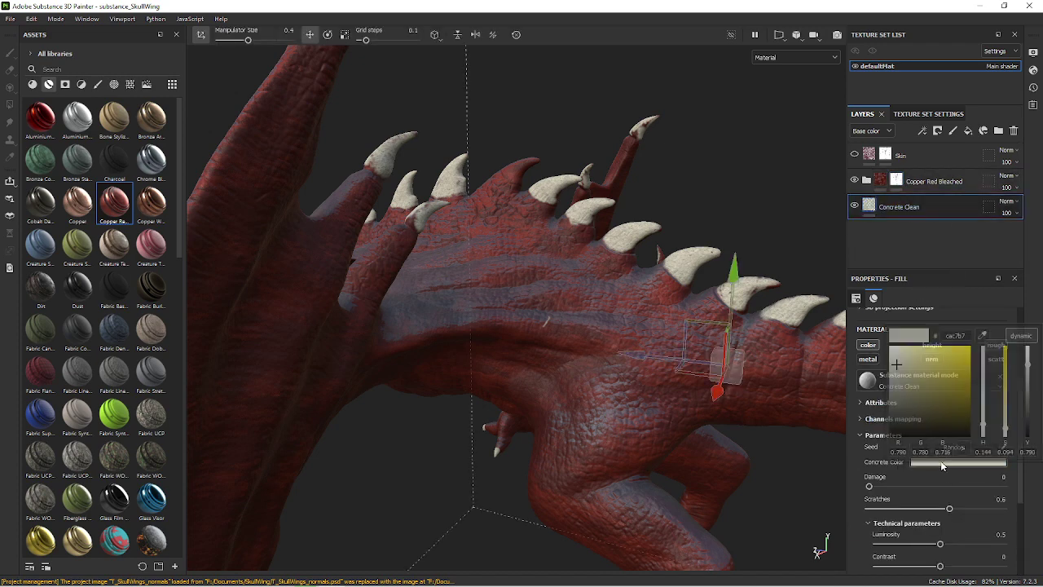
pyautogui.click(902, 388)
pyautogui.moveTo(902, 388); pyautogui.dragTo(907, 401)
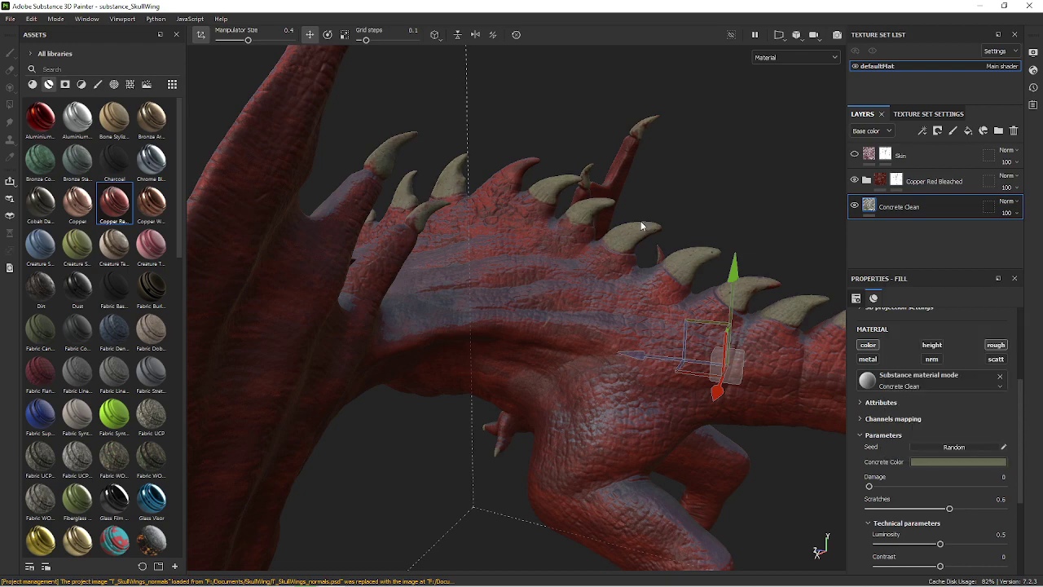
pyautogui.moveTo(695, 210)
pyautogui.keyDown('alt'); pyautogui.mouseDown()
pyautogui.moveTo(576, 181)
pyautogui.moveTo(750, 210)
pyautogui.moveTo(588, 198)
pyautogui.mouseUp(); pyautogui.keyUp('alt')
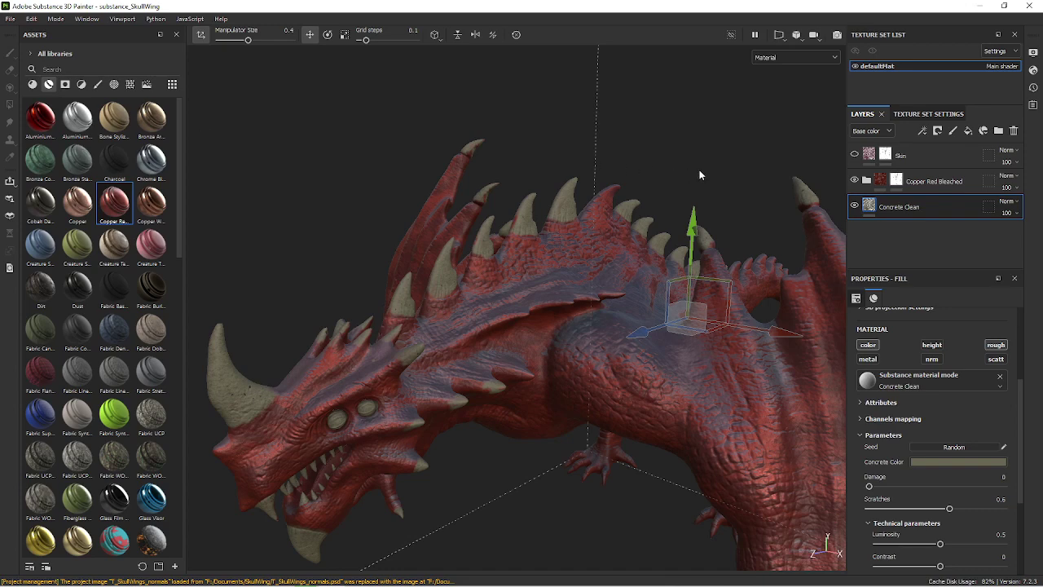
pyautogui.click(895, 181)
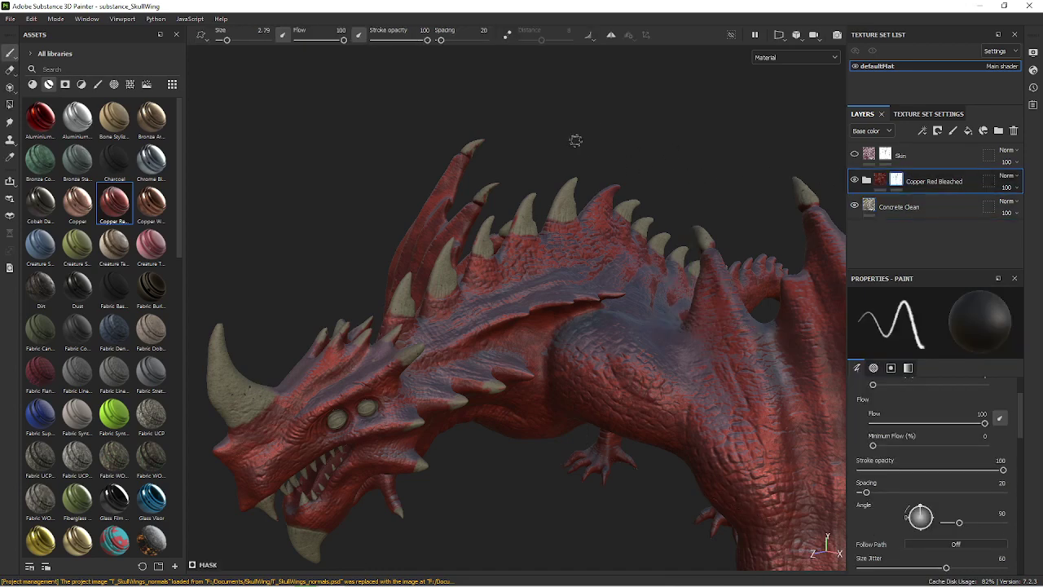
# Paint red skin over the beige horn base beside the dragon's eye.
pyautogui.scroll(5, 538, 202)
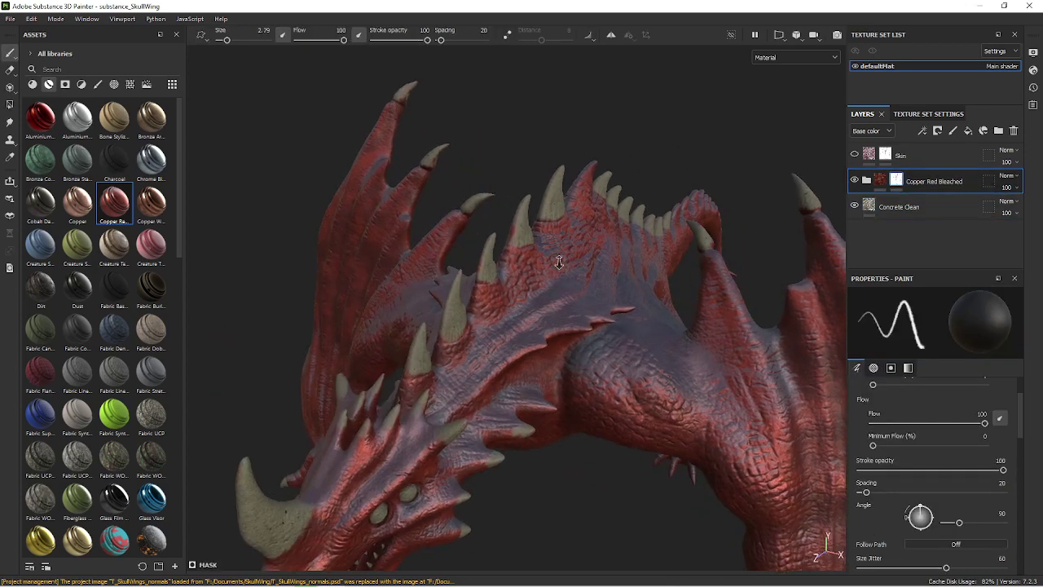
pyautogui.keyDown('alt'); pyautogui.moveTo(391, 188); pyautogui.dragTo(470, 229); pyautogui.keyUp('alt')
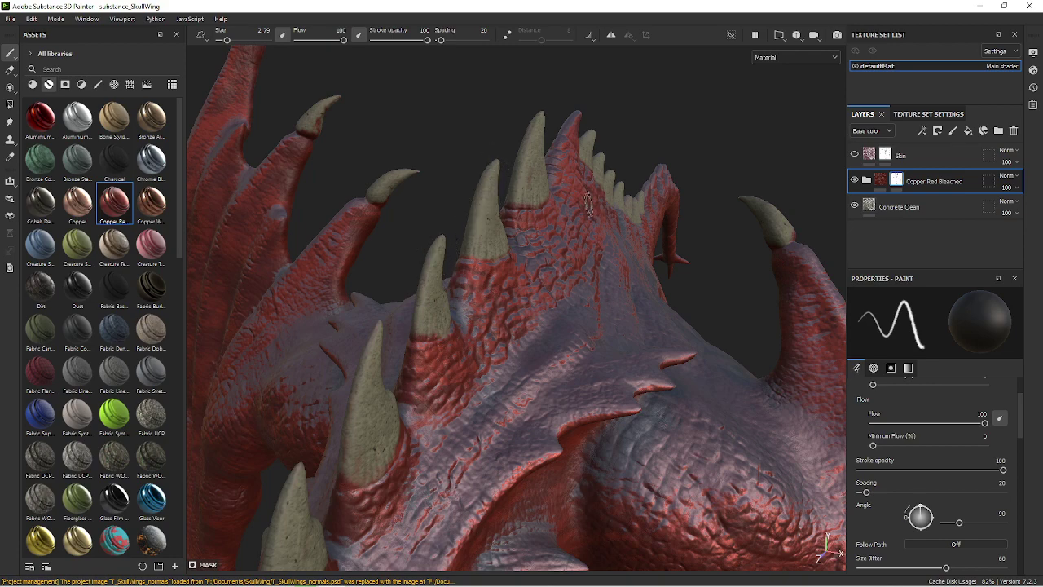
pyautogui.moveTo(586, 203)
pyautogui.keyDown('alt'); pyautogui.mouseDown()
pyautogui.moveTo(639, 232)
pyautogui.moveTo(512, 163)
pyautogui.mouseUp(); pyautogui.keyUp('alt')
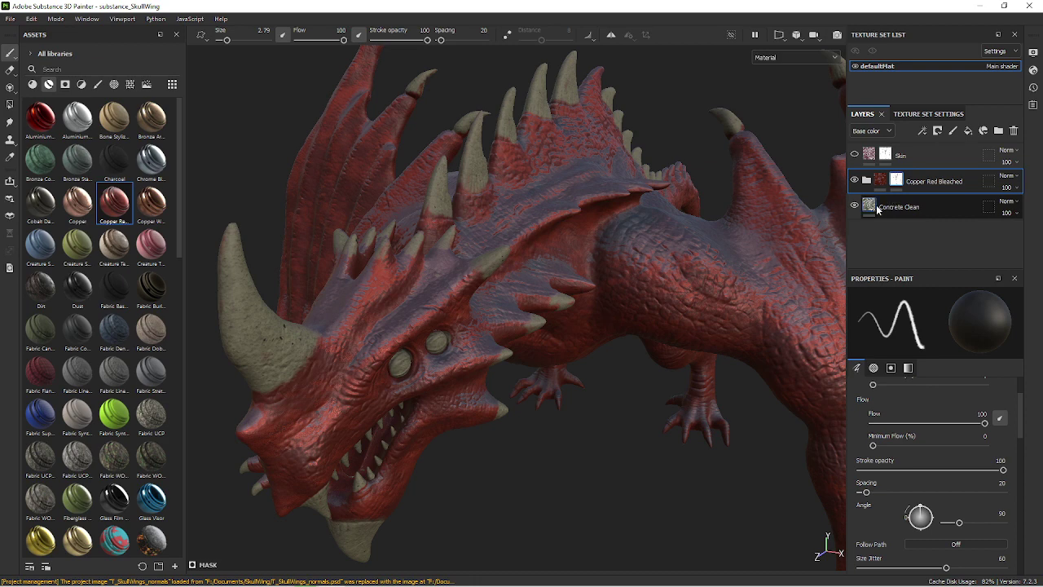
pyautogui.moveTo(587, 317)
pyautogui.keyDown('alt'); pyautogui.mouseDown()
pyautogui.moveTo(590, 216)
pyautogui.moveTo(521, 298)
pyautogui.moveTo(571, 275)
pyautogui.mouseUp(); pyautogui.keyUp('alt')
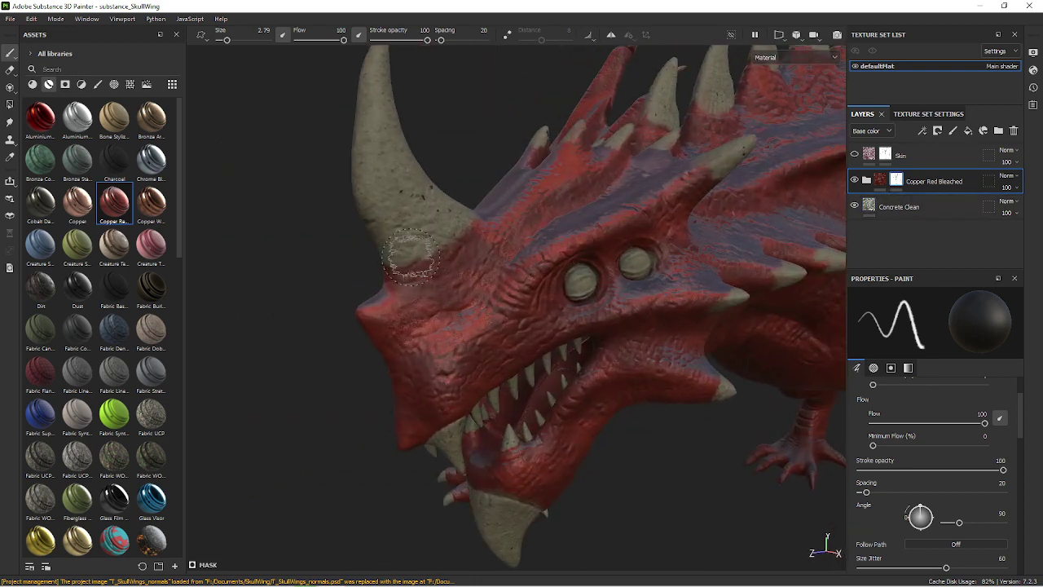
pyautogui.moveTo(417, 254); pyautogui.dragTo(466, 222)
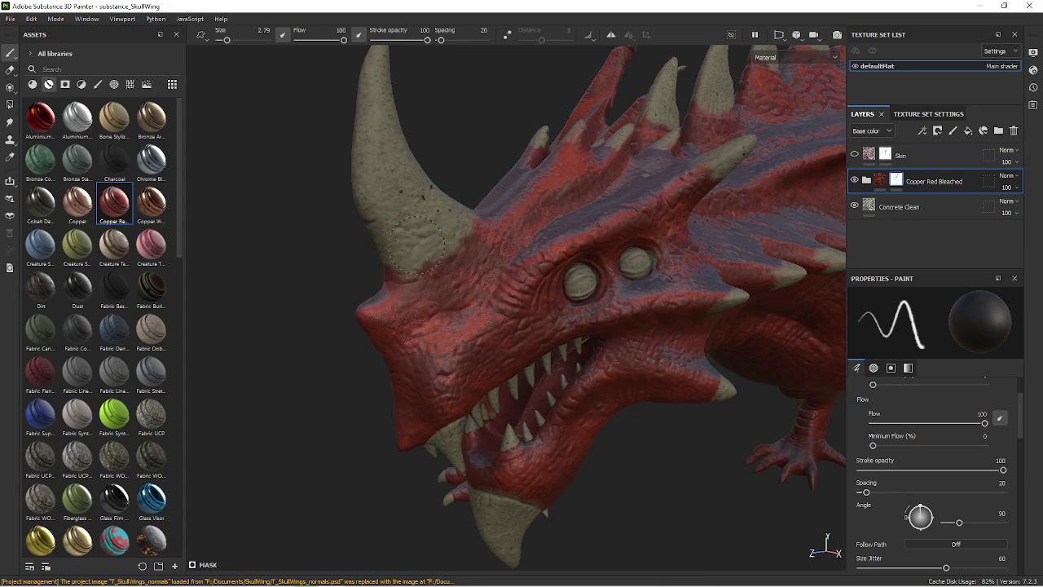
# Orbit around the neck, head and spiked back to check the repainted spike tips.
pyautogui.moveTo(487, 326)
pyautogui.keyDown('alt'); pyautogui.mouseDown()
pyautogui.moveTo(478, 233)
pyautogui.moveTo(408, 269)
pyautogui.mouseUp(); pyautogui.keyUp('alt')
pyautogui.keyDown('alt'); pyautogui.moveTo(407, 269); pyautogui.dragTo(344, 299, button='middle'); pyautogui.keyUp('alt')
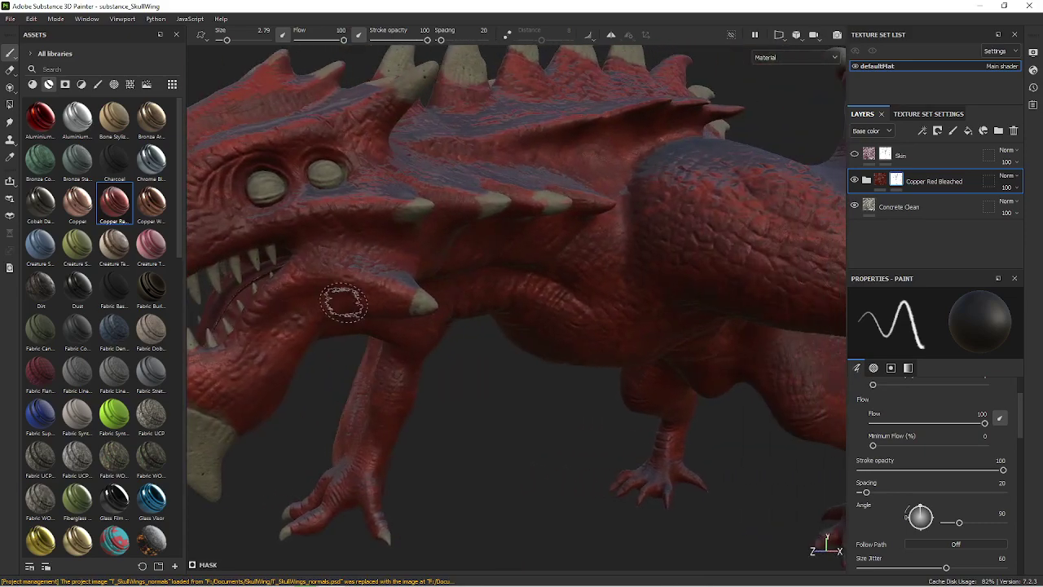
pyautogui.scroll(2, 344, 298)
pyautogui.moveTo(586, 330)
pyautogui.keyDown('alt'); pyautogui.mouseDown()
pyautogui.moveTo(605, 350)
pyautogui.moveTo(594, 280)
pyautogui.moveTo(644, 403)
pyautogui.mouseUp(); pyautogui.keyUp('alt')
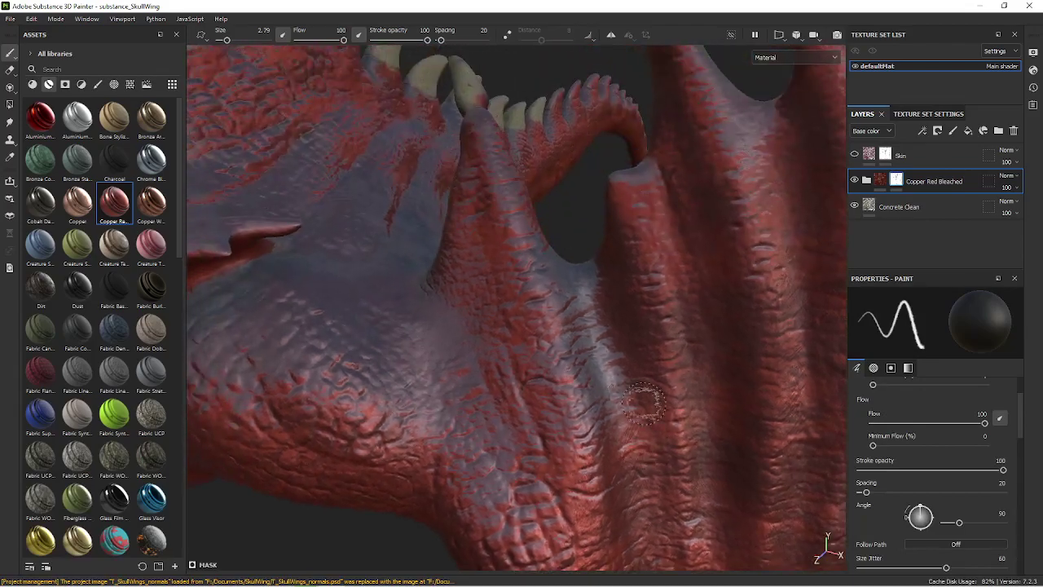
pyautogui.moveTo(637, 361)
pyautogui.keyDown('alt'); pyautogui.mouseDown()
pyautogui.moveTo(617, 291)
pyautogui.moveTo(649, 337)
pyautogui.moveTo(628, 424)
pyautogui.moveTo(791, 333)
pyautogui.moveTo(671, 247)
pyautogui.moveTo(603, 218)
pyautogui.mouseUp(); pyautogui.keyUp('alt')
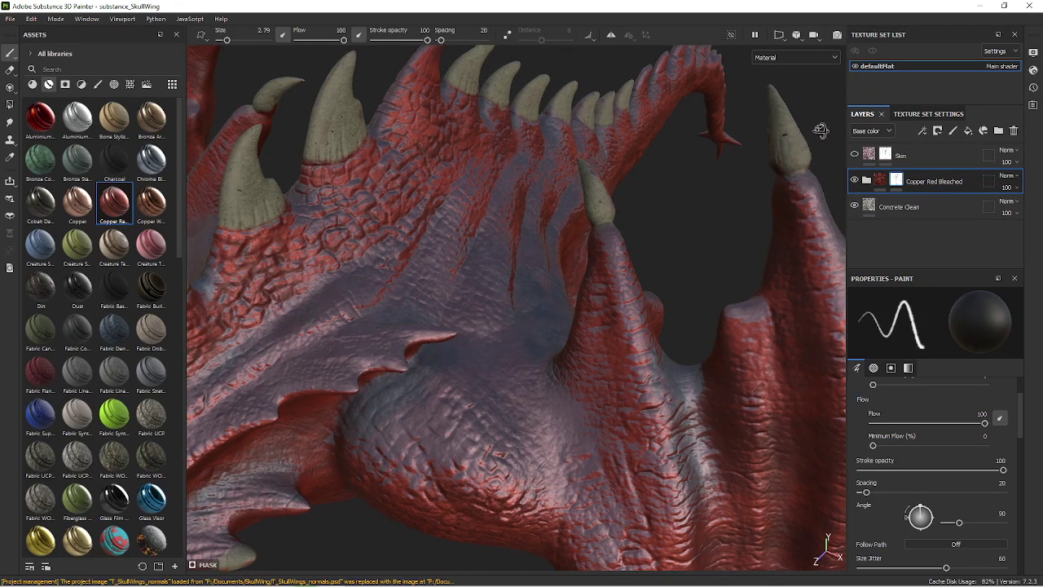
pyautogui.moveTo(809, 159)
pyautogui.keyDown('alt'); pyautogui.mouseDown()
pyautogui.moveTo(780, 163)
pyautogui.moveTo(780, 142)
pyautogui.mouseUp(); pyautogui.keyUp('alt')
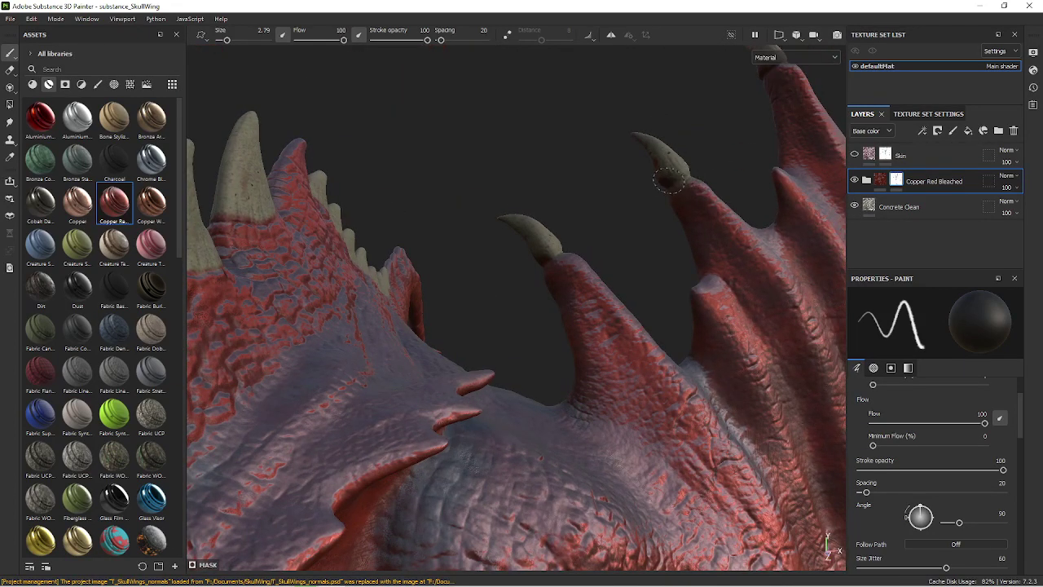
pyautogui.moveTo(652, 147)
pyautogui.keyDown('alt'); pyautogui.mouseDown()
pyautogui.moveTo(663, 244)
pyautogui.moveTo(733, 138)
pyautogui.mouseUp(); pyautogui.keyUp('alt')
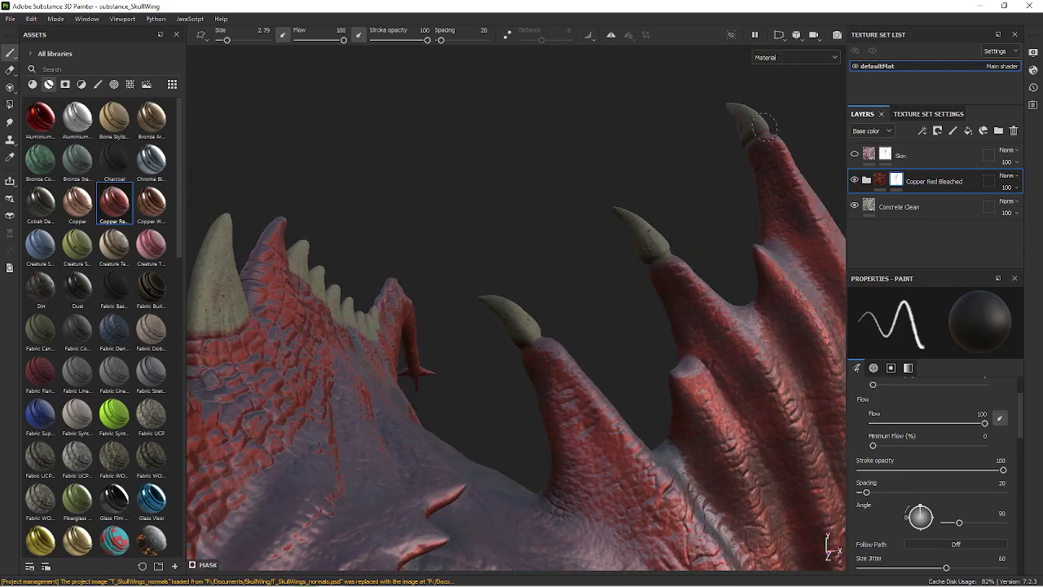
pyautogui.moveTo(617, 161)
pyautogui.keyDown('alt'); pyautogui.mouseDown()
pyautogui.moveTo(601, 250)
pyautogui.moveTo(640, 207)
pyautogui.moveTo(541, 293)
pyautogui.moveTo(587, 280)
pyautogui.moveTo(498, 149)
pyautogui.mouseUp(); pyautogui.keyUp('alt')
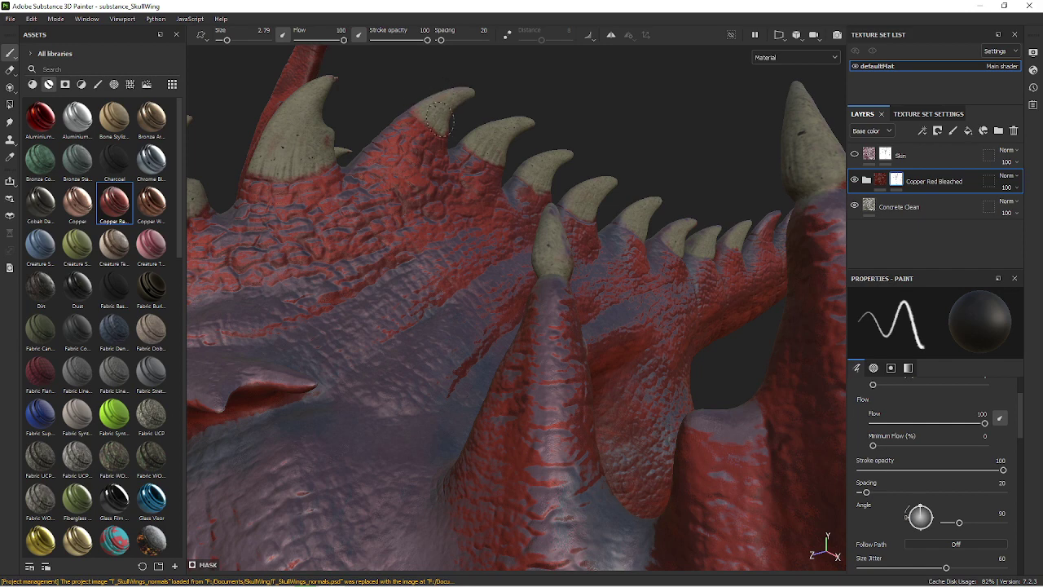
pyautogui.scroll(-2, 941, 401)
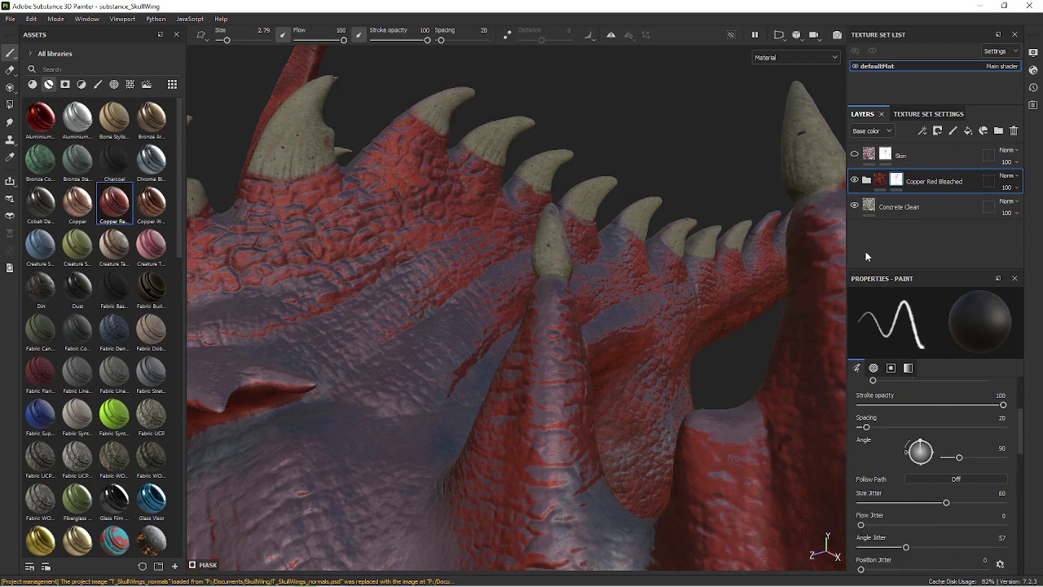
# Select the Concrete Clean fill and open its material list from the Fill properties.
pyautogui.click(906, 206)
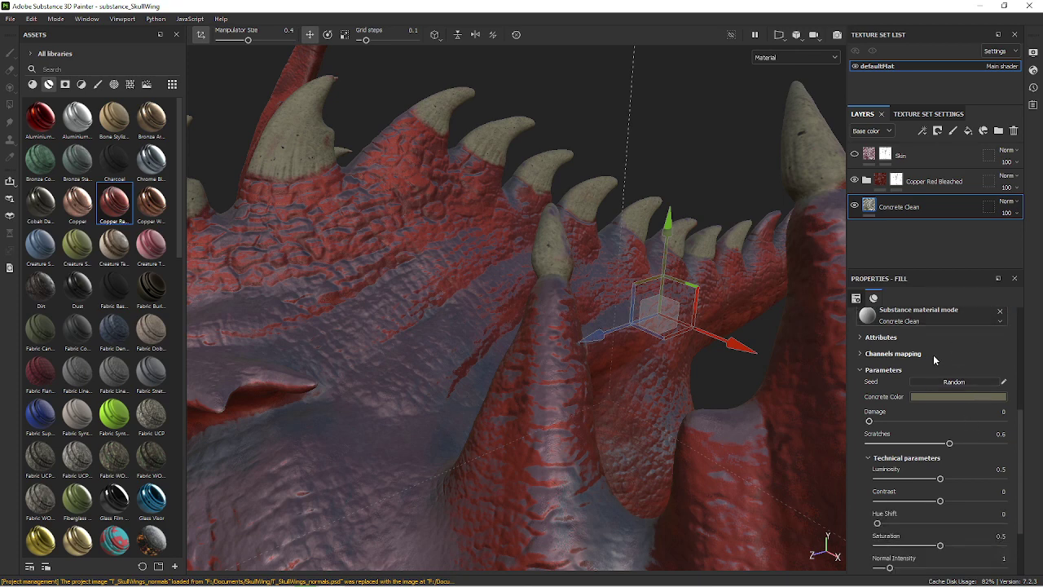
pyautogui.scroll(1, 927, 356)
pyautogui.scroll(2, 927, 356)
pyautogui.scroll(2, 926, 356)
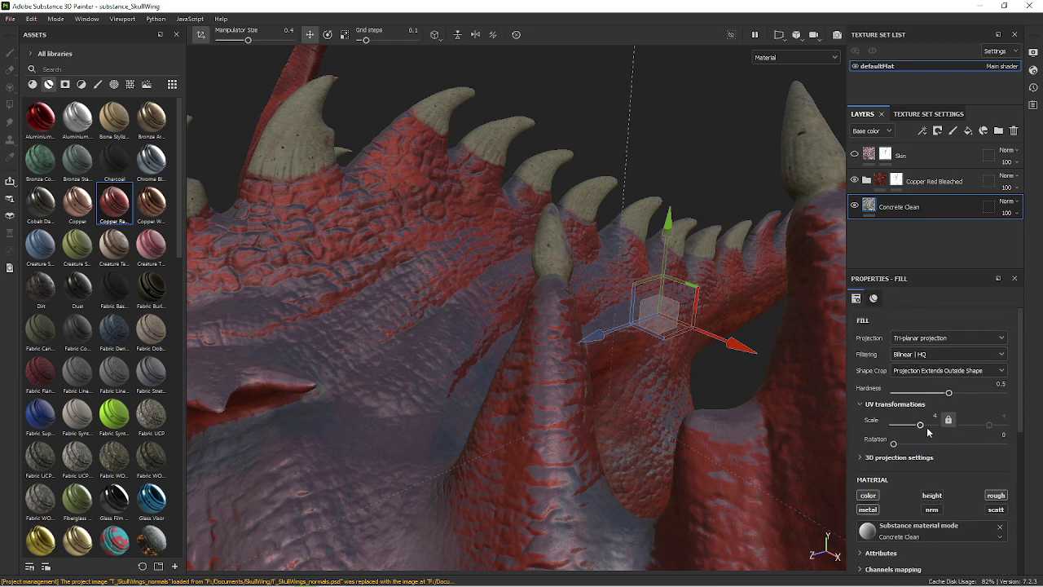
pyautogui.scroll(-3, 923, 512)
pyautogui.scroll(-2, 924, 507)
pyautogui.scroll(-1, 926, 510)
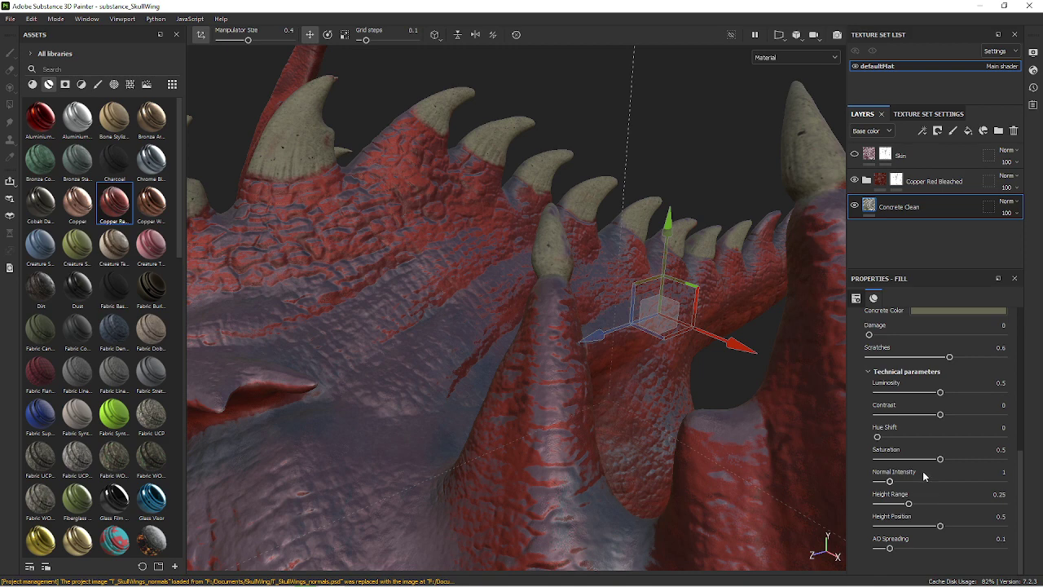
pyautogui.scroll(1, 926, 464)
pyautogui.scroll(1, 929, 463)
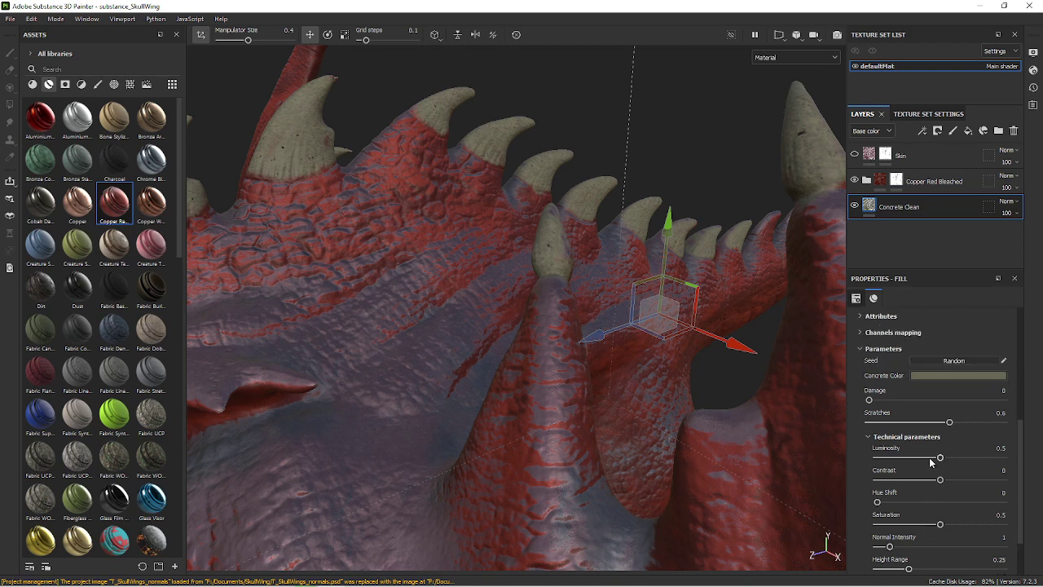
pyautogui.scroll(1, 931, 463)
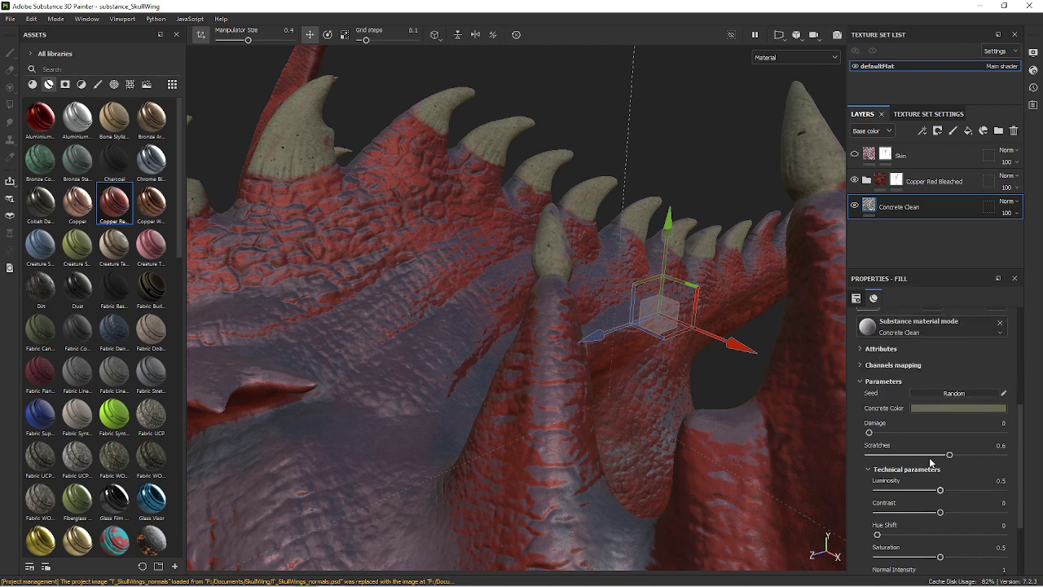
pyautogui.scroll(1, 930, 463)
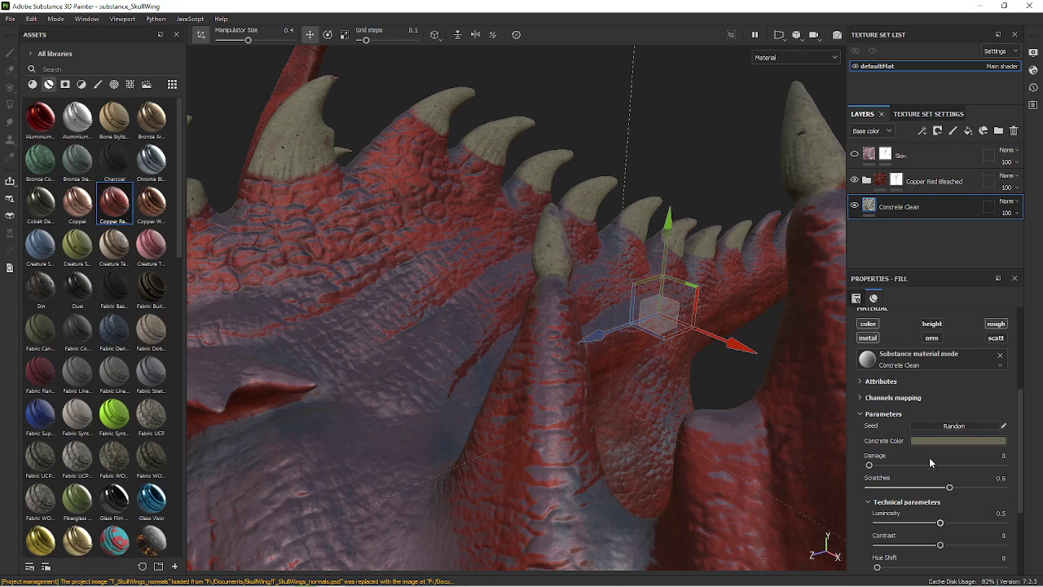
pyautogui.click(903, 366)
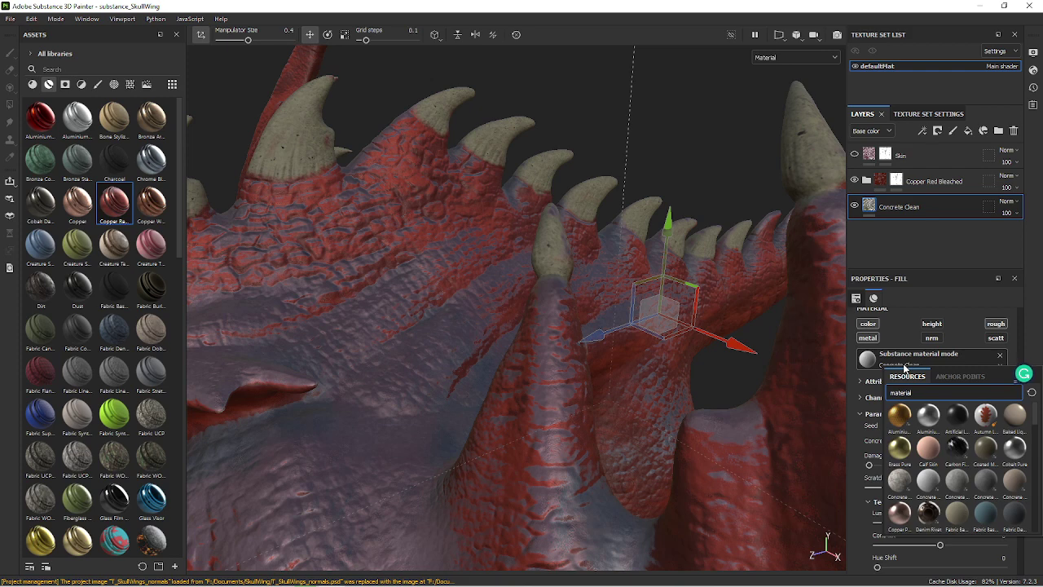
# Replace the Concrete Clean material with plain shiny channels and darken the base colour to grey-brown.
pyautogui.click(1014, 448)
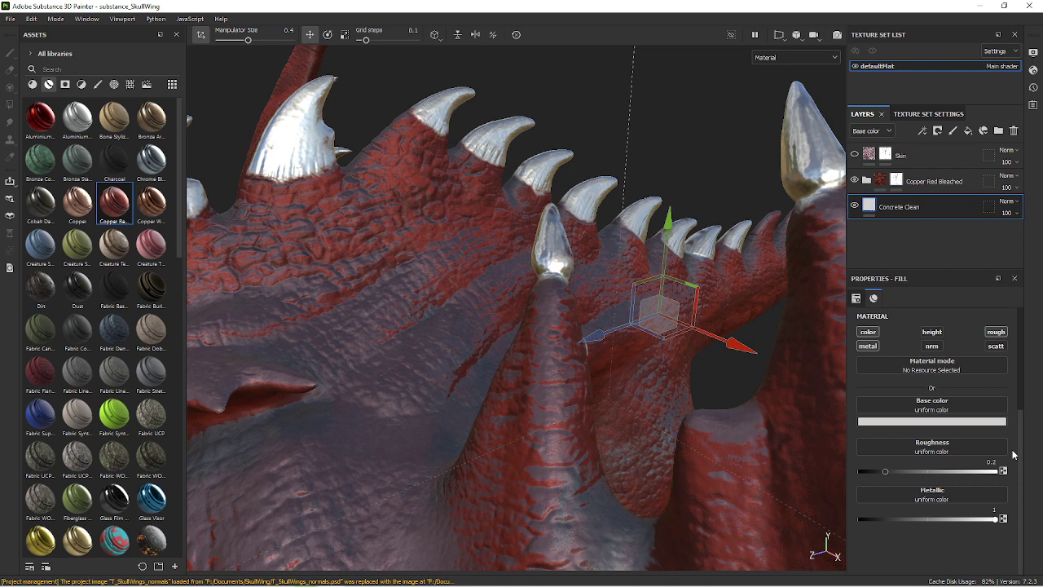
pyautogui.click(919, 422)
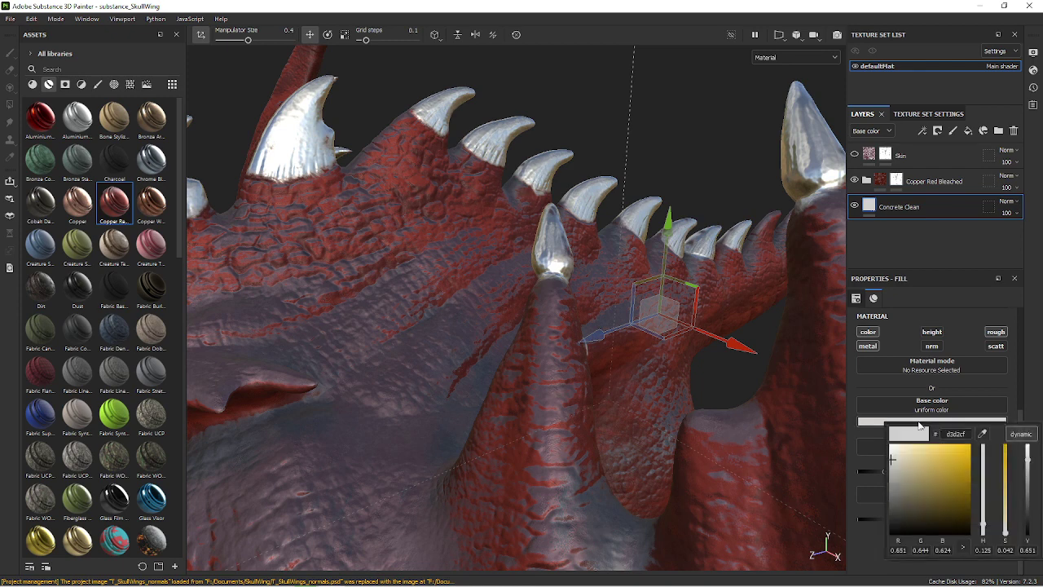
pyautogui.click(897, 492)
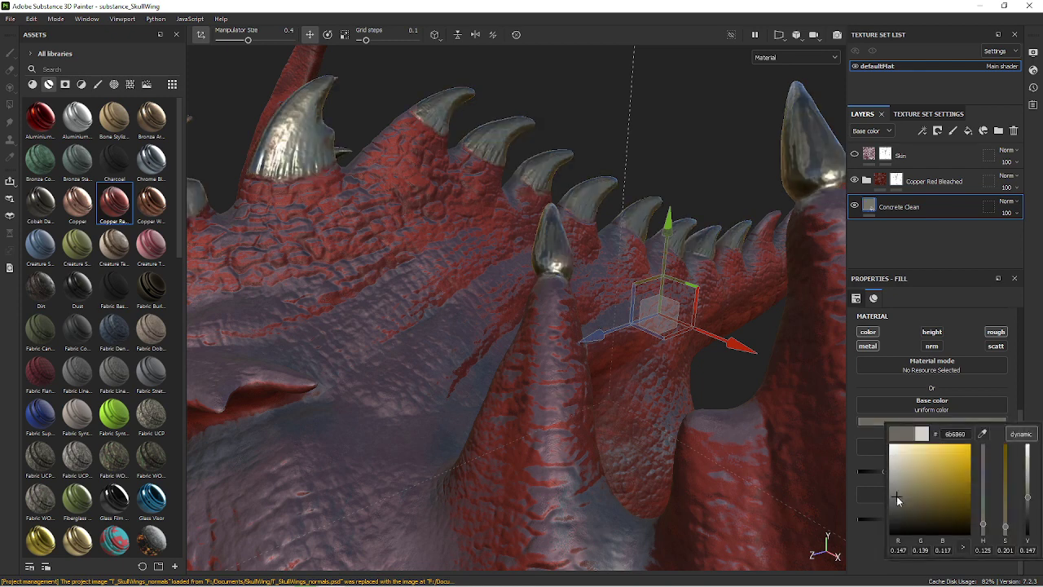
pyautogui.moveTo(697, 172)
pyautogui.keyDown('alt'); pyautogui.mouseDown()
pyautogui.moveTo(432, 206)
pyautogui.moveTo(612, 183)
pyautogui.mouseUp(); pyautogui.keyUp('alt')
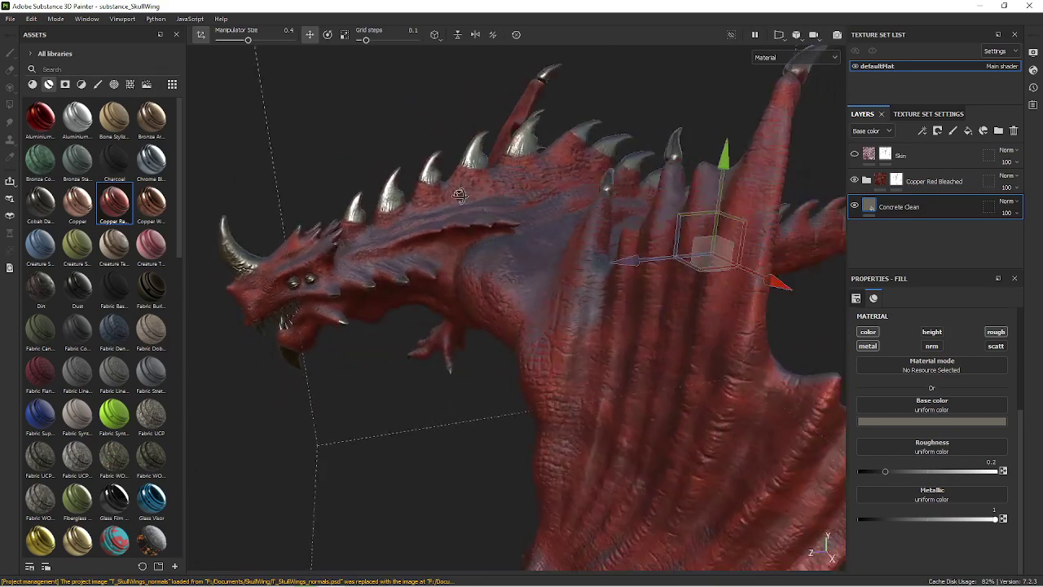
pyautogui.moveTo(612, 183)
pyautogui.keyDown('alt'); pyautogui.mouseDown()
pyautogui.moveTo(559, 321)
pyautogui.moveTo(535, 291)
pyautogui.moveTo(650, 288)
pyautogui.mouseUp(); pyautogui.keyUp('alt')
# Adjust the spikes' base colour to dark metallic mauve 645669.
pyautogui.click(897, 420)
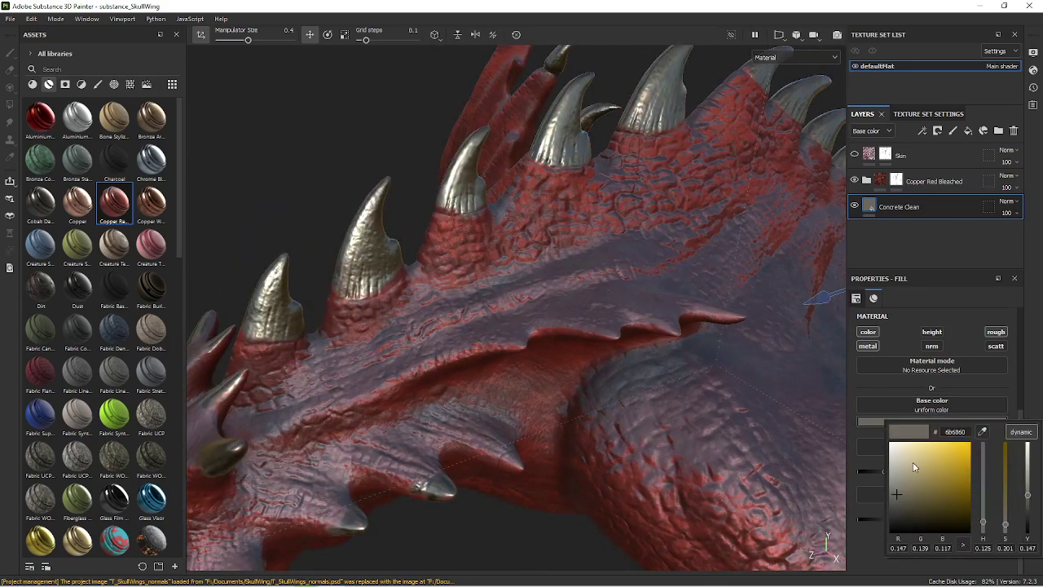
pyautogui.moveTo(899, 505); pyautogui.dragTo(897, 497)
pyautogui.moveTo(984, 496); pyautogui.dragTo(982, 460)
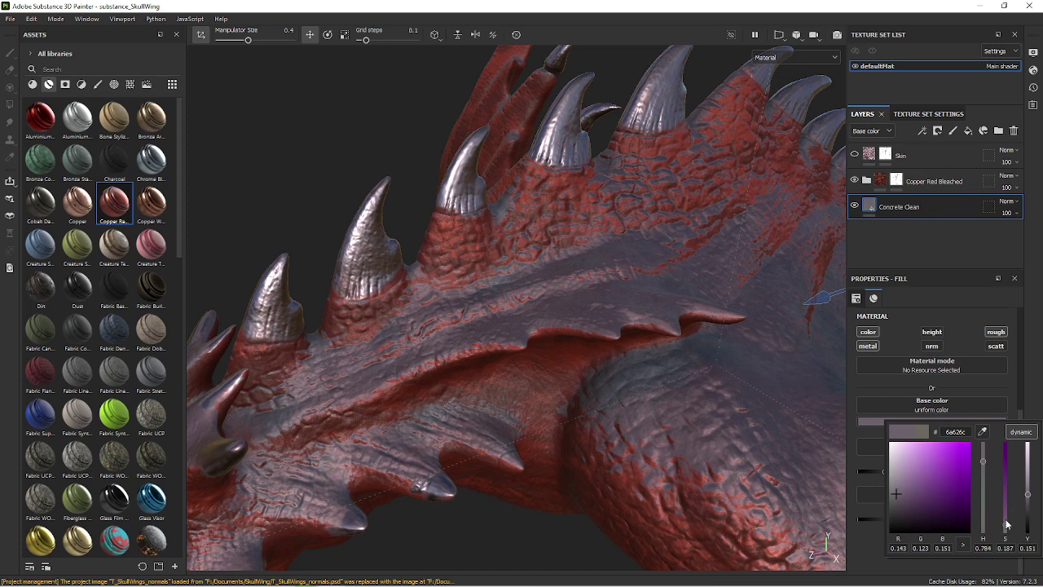
pyautogui.moveTo(1006, 526); pyautogui.dragTo(1007, 521)
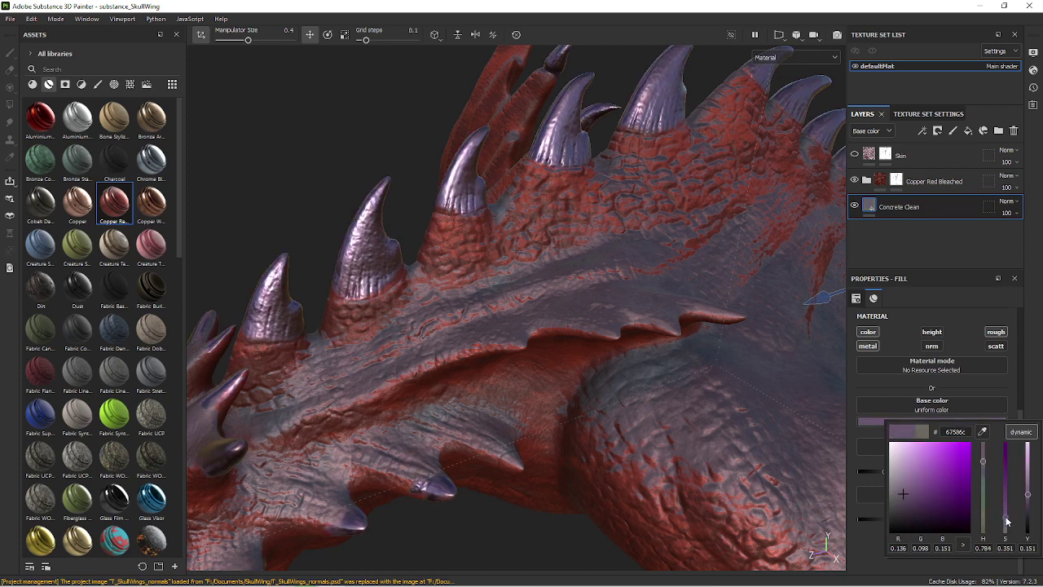
pyautogui.click(903, 496)
pyautogui.moveTo(810, 428)
pyautogui.keyDown('alt'); pyautogui.mouseDown()
pyautogui.moveTo(632, 262)
pyautogui.moveTo(710, 224)
pyautogui.moveTo(720, 328)
pyautogui.mouseUp(); pyautogui.keyUp('alt')
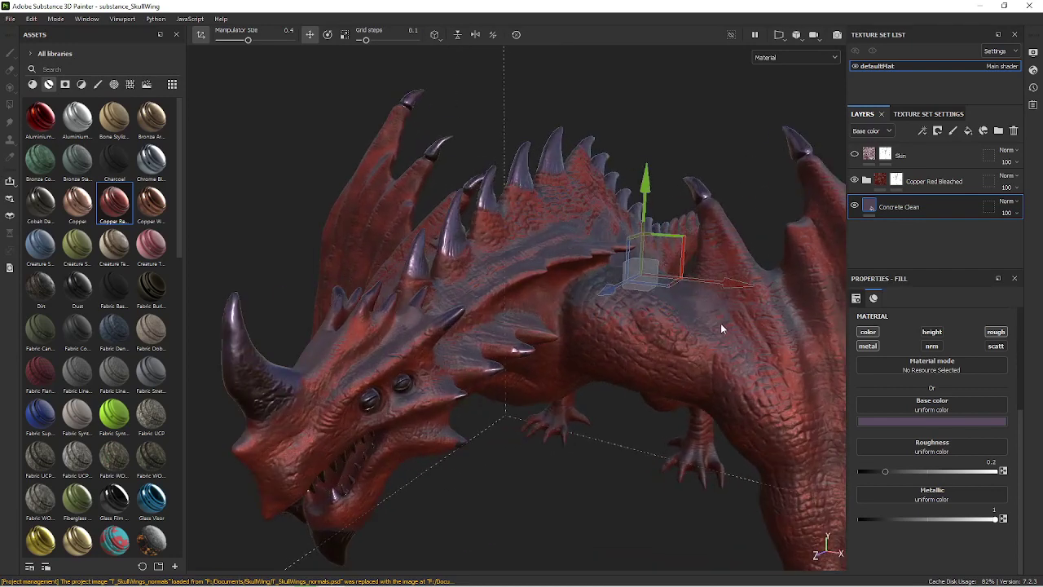
# Warm the spike hue toward reddish mauve and lower Concrete Clean's metallic from 1 to about 0.69.
pyautogui.click(934, 421)
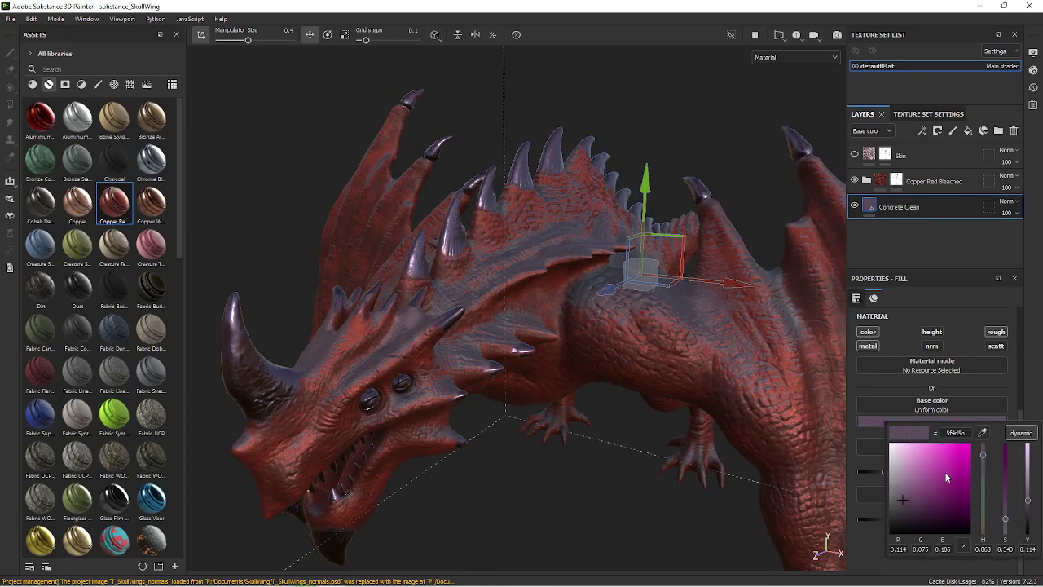
pyautogui.moveTo(979, 460); pyautogui.dragTo(985, 448)
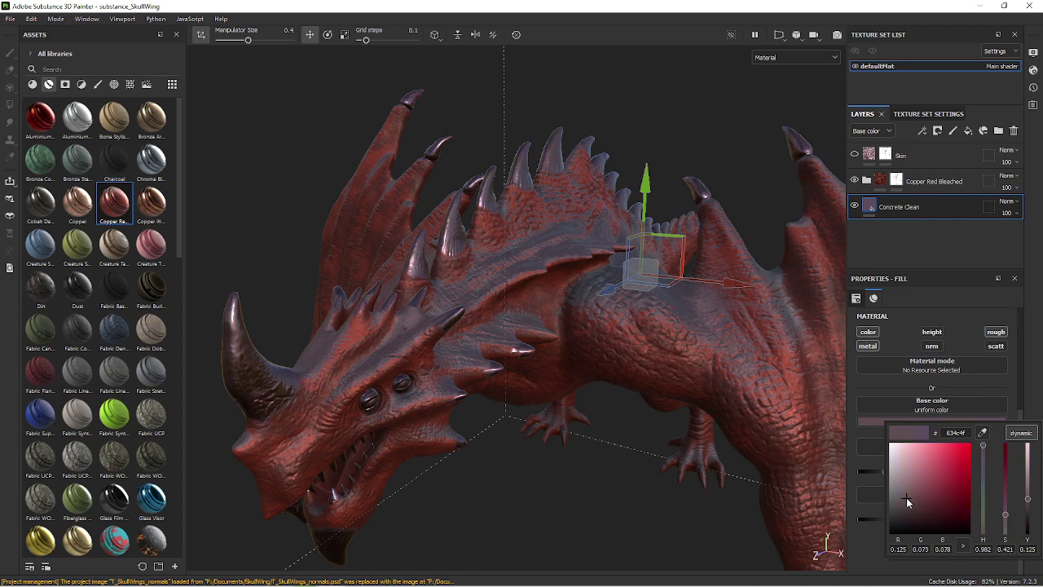
pyautogui.moveTo(598, 409)
pyautogui.keyDown('alt'); pyautogui.mouseDown()
pyautogui.moveTo(588, 383)
pyautogui.moveTo(591, 393)
pyautogui.mouseUp(); pyautogui.keyUp('alt')
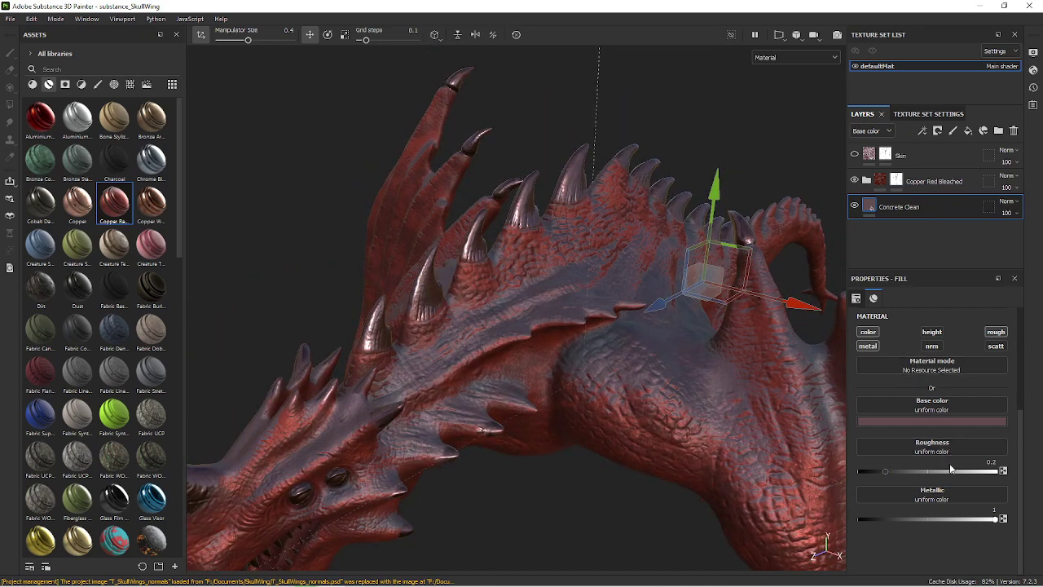
pyautogui.moveTo(992, 519); pyautogui.dragTo(977, 522)
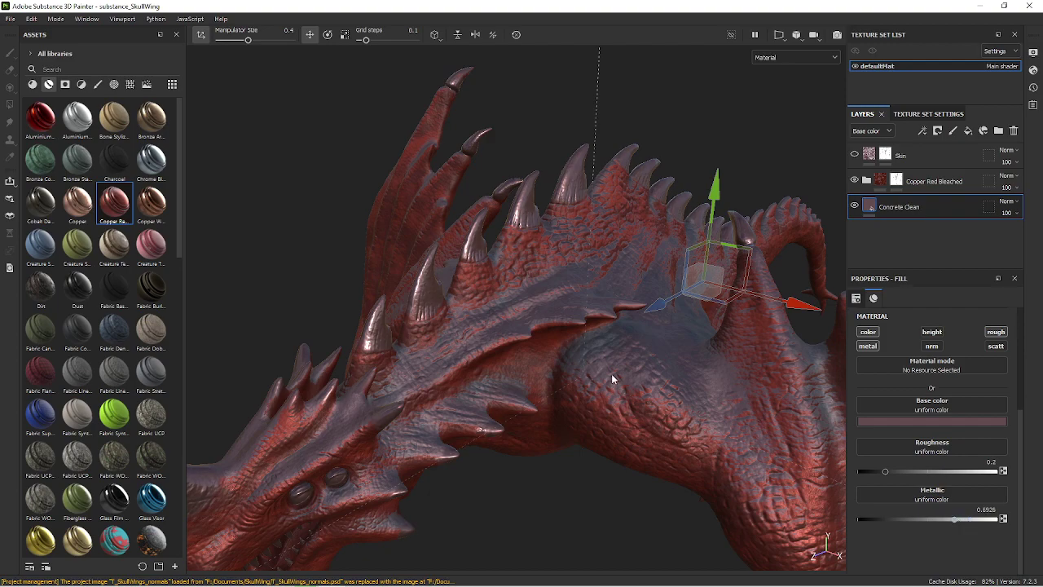
pyautogui.moveTo(611, 373)
pyautogui.keyDown('alt'); pyautogui.mouseDown()
pyautogui.moveTo(678, 427)
pyautogui.moveTo(676, 458)
pyautogui.moveTo(581, 220)
pyautogui.moveTo(664, 384)
pyautogui.moveTo(612, 328)
pyautogui.moveTo(740, 326)
pyautogui.moveTo(734, 501)
pyautogui.moveTo(464, 257)
pyautogui.mouseUp(); pyautogui.keyUp('alt')
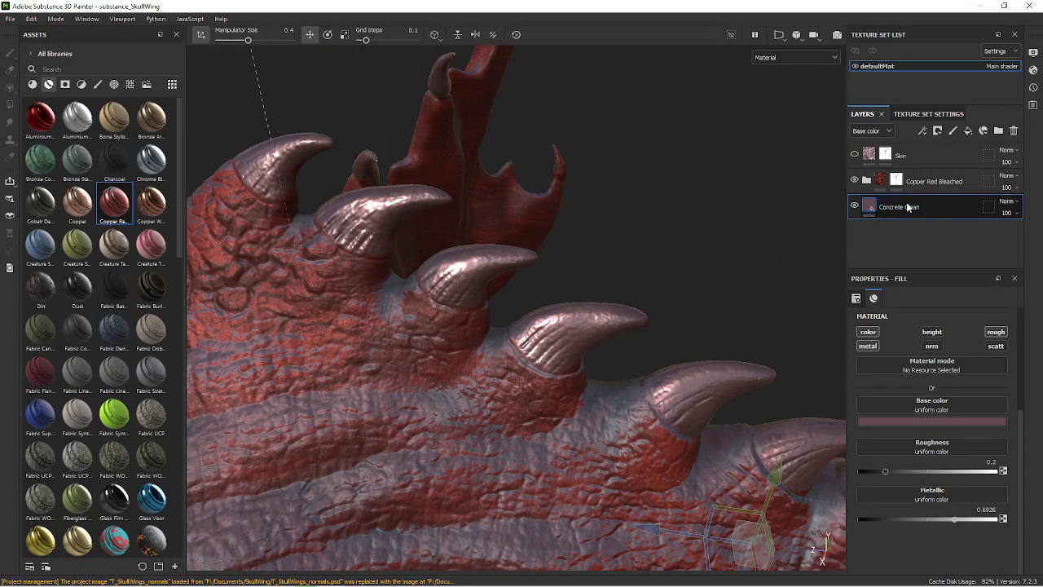
# On the Copper Red Bleached mask, paint the red off the right, middle and other tail spikes.
pyautogui.click(896, 180)
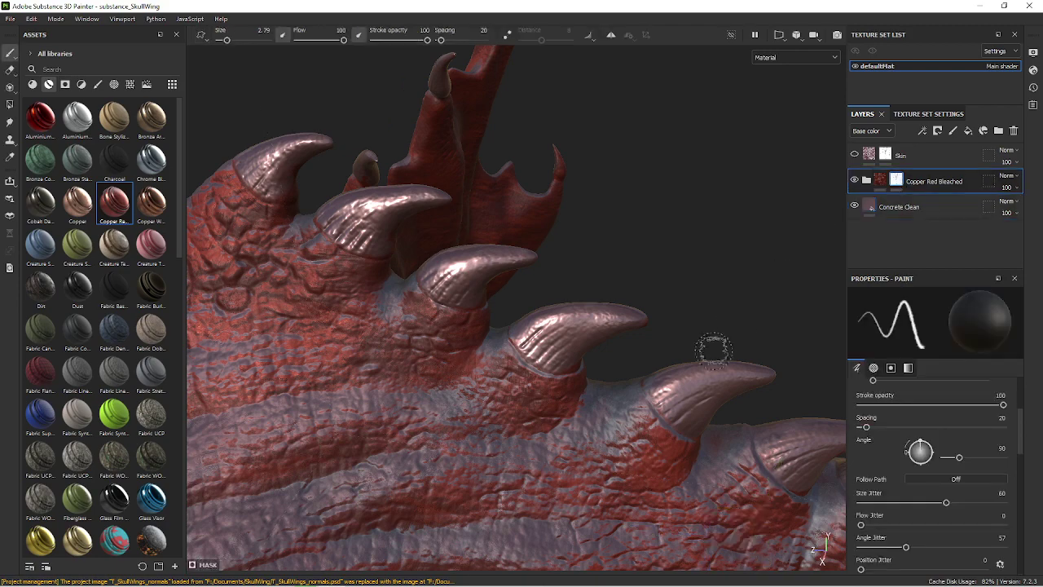
pyautogui.moveTo(722, 372)
pyautogui.keyDown('alt'); pyautogui.mouseDown()
pyautogui.moveTo(676, 286)
pyautogui.moveTo(636, 269)
pyautogui.mouseUp(); pyautogui.keyUp('alt')
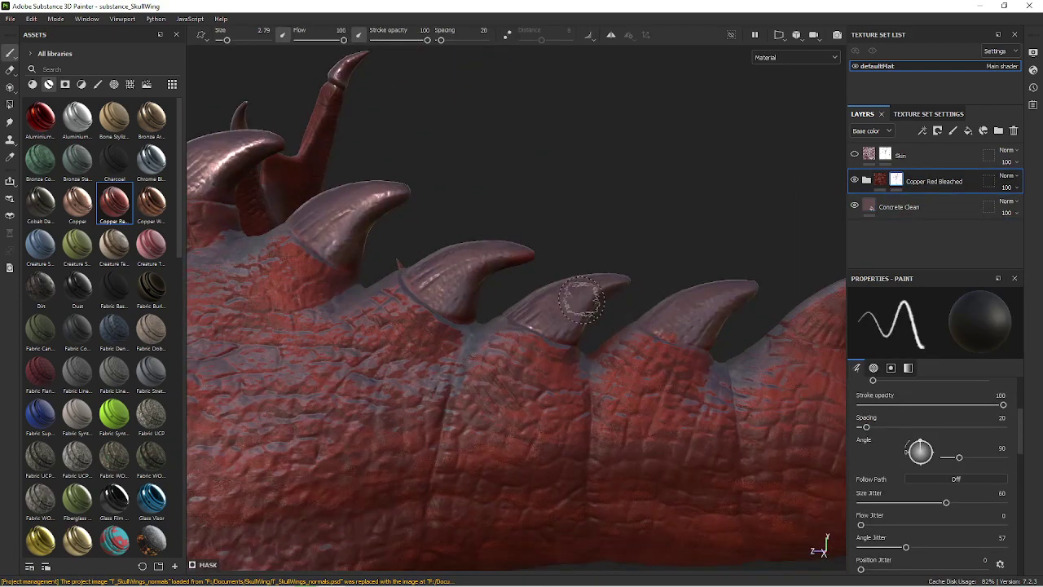
pyautogui.keyDown('alt'); pyautogui.moveTo(508, 263); pyautogui.dragTo(598, 342); pyautogui.keyUp('alt')
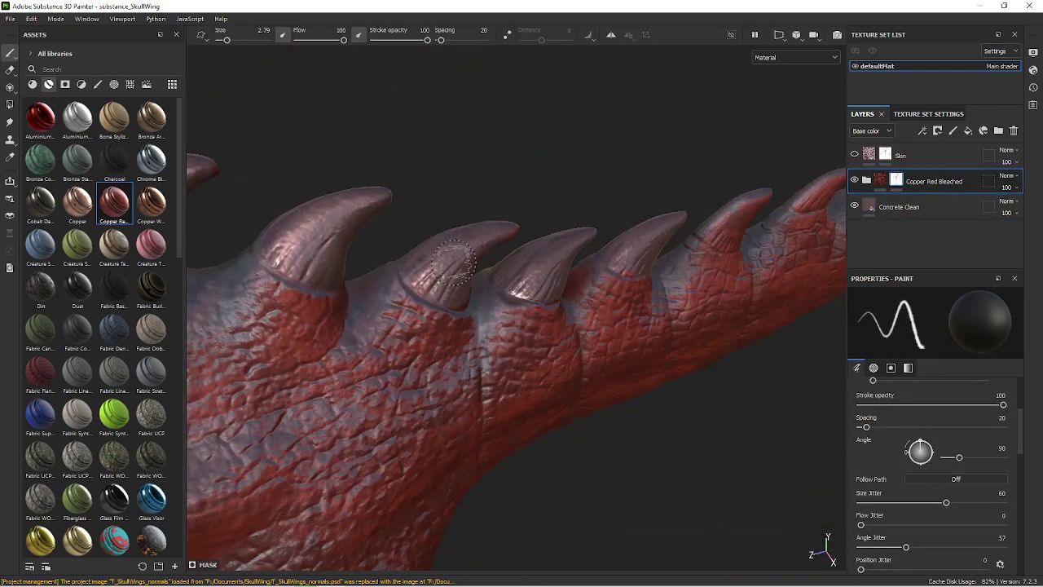
pyautogui.moveTo(578, 242)
pyautogui.keyDown('alt'); pyautogui.mouseDown()
pyautogui.moveTo(663, 226)
pyautogui.moveTo(564, 301)
pyautogui.mouseUp(); pyautogui.keyUp('alt')
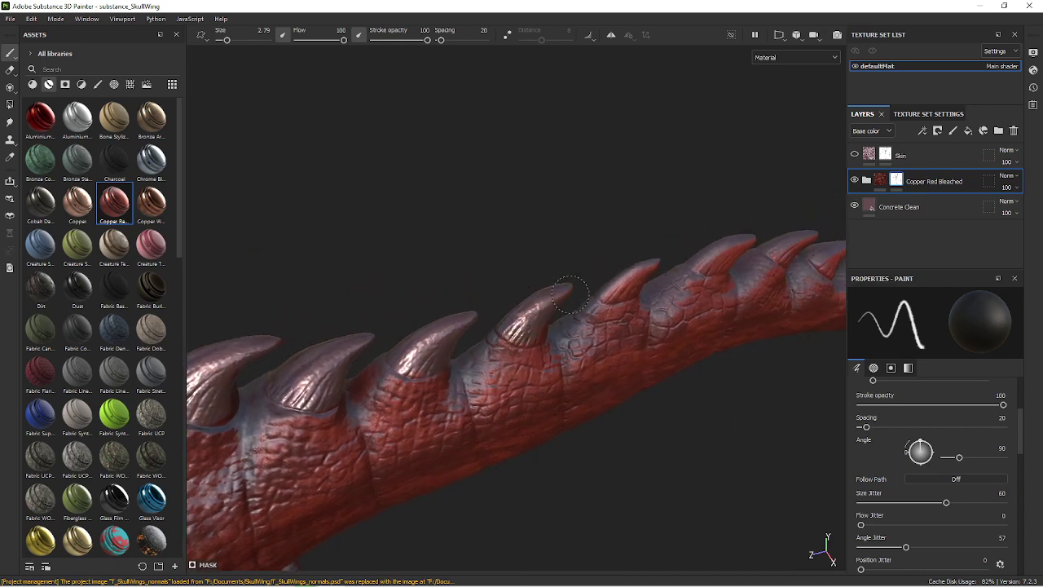
pyautogui.moveTo(572, 285)
pyautogui.keyDown('alt'); pyautogui.mouseDown()
pyautogui.moveTo(526, 247)
pyautogui.moveTo(603, 383)
pyautogui.mouseUp(); pyautogui.keyUp('alt')
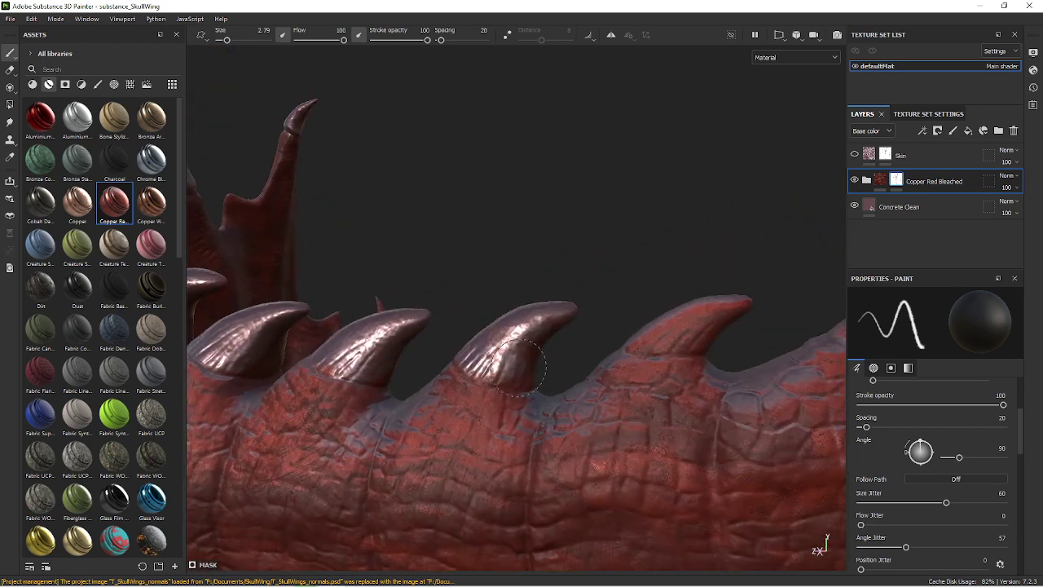
pyautogui.moveTo(640, 338); pyautogui.dragTo(736, 304)
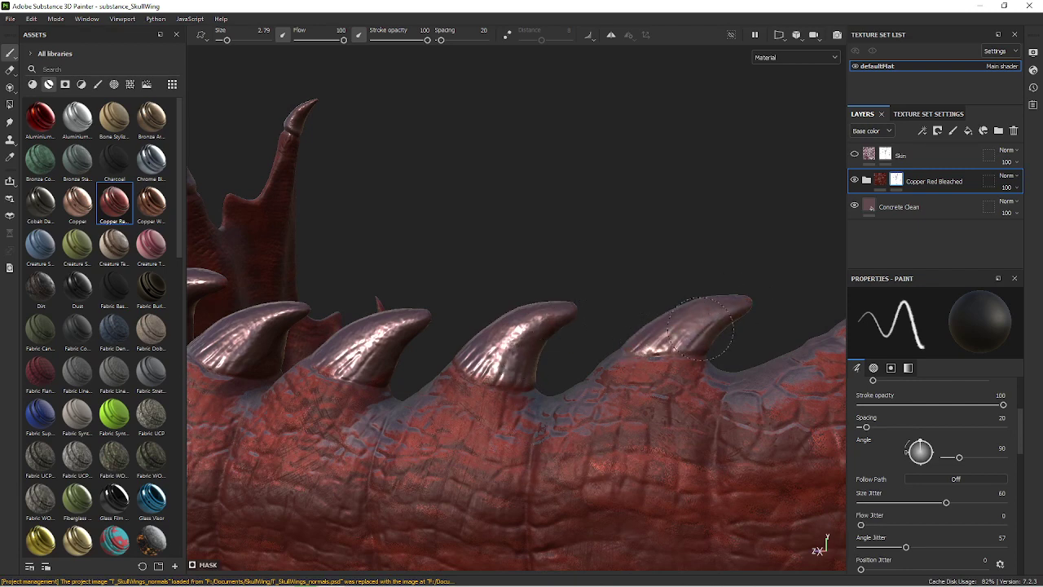
pyautogui.moveTo(701, 325)
pyautogui.keyDown('alt'); pyautogui.mouseDown()
pyautogui.moveTo(721, 322)
pyautogui.moveTo(636, 326)
pyautogui.moveTo(603, 342)
pyautogui.moveTo(656, 351)
pyautogui.moveTo(570, 358)
pyautogui.moveTo(675, 342)
pyautogui.mouseUp(); pyautogui.keyUp('alt')
pyautogui.keyDown('alt'); pyautogui.moveTo(741, 356); pyautogui.dragTo(570, 366); pyautogui.keyUp('alt')
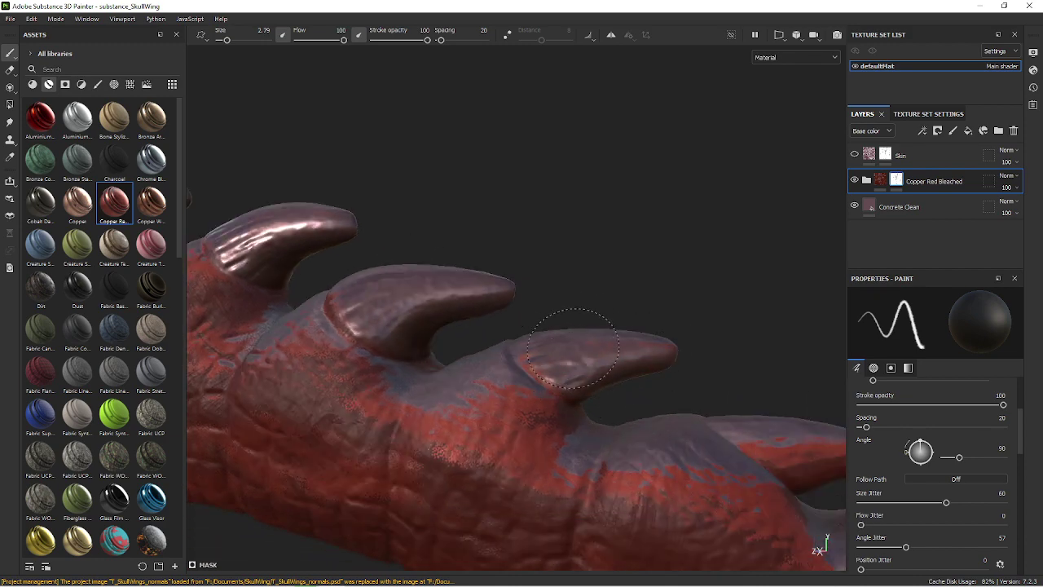
pyautogui.moveTo(758, 361)
pyautogui.keyDown('alt'); pyautogui.mouseDown()
pyautogui.moveTo(594, 303)
pyautogui.moveTo(592, 372)
pyautogui.moveTo(606, 396)
pyautogui.moveTo(740, 432)
pyautogui.moveTo(734, 418)
pyautogui.mouseUp(); pyautogui.keyUp('alt')
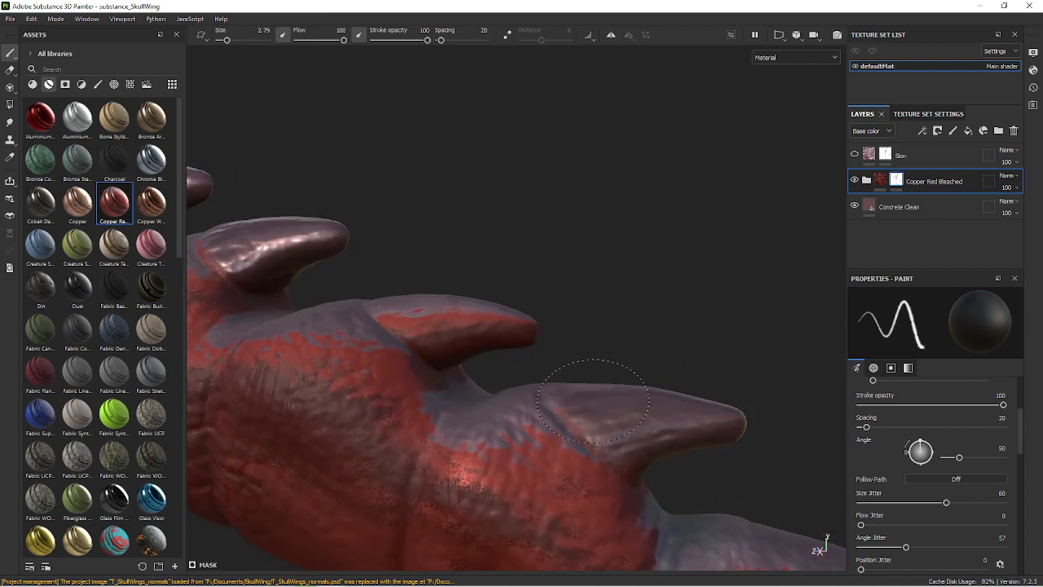
pyautogui.moveTo(513, 350)
pyautogui.mouseDown()
pyautogui.moveTo(407, 290)
pyautogui.moveTo(464, 337)
pyautogui.moveTo(496, 321)
pyautogui.mouseUp()
pyautogui.moveTo(411, 303); pyautogui.dragTo(413, 322)
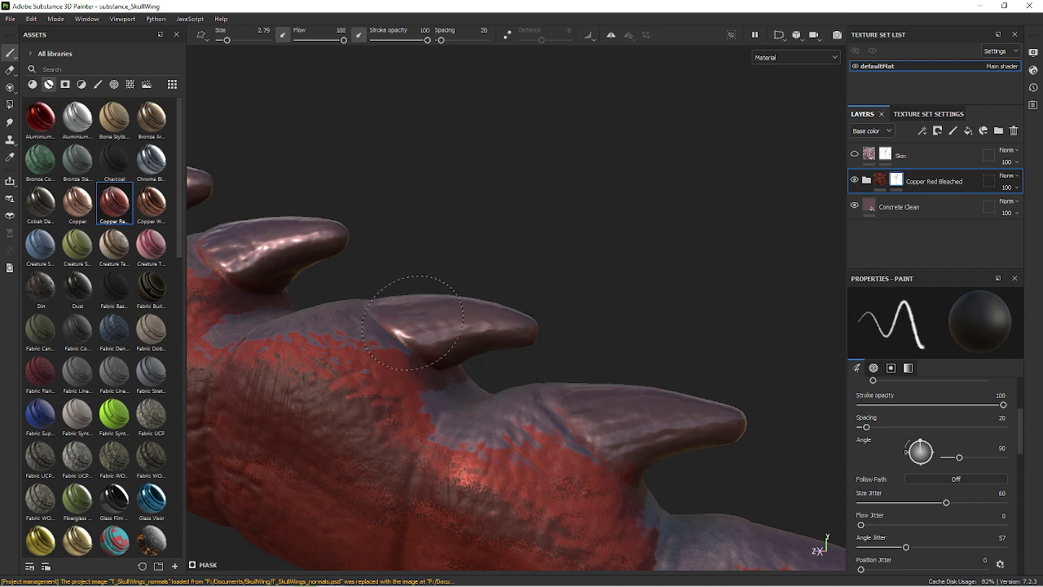
# Frame the whole dragon upright in view and zoom in to review the spikes.
pyautogui.moveTo(534, 326)
pyautogui.keyDown('alt'); pyautogui.mouseDown()
pyautogui.moveTo(508, 272)
pyautogui.moveTo(745, 251)
pyautogui.moveTo(640, 235)
pyautogui.moveTo(670, 198)
pyautogui.moveTo(736, 305)
pyautogui.moveTo(586, 299)
pyautogui.mouseUp(); pyautogui.keyUp('alt')
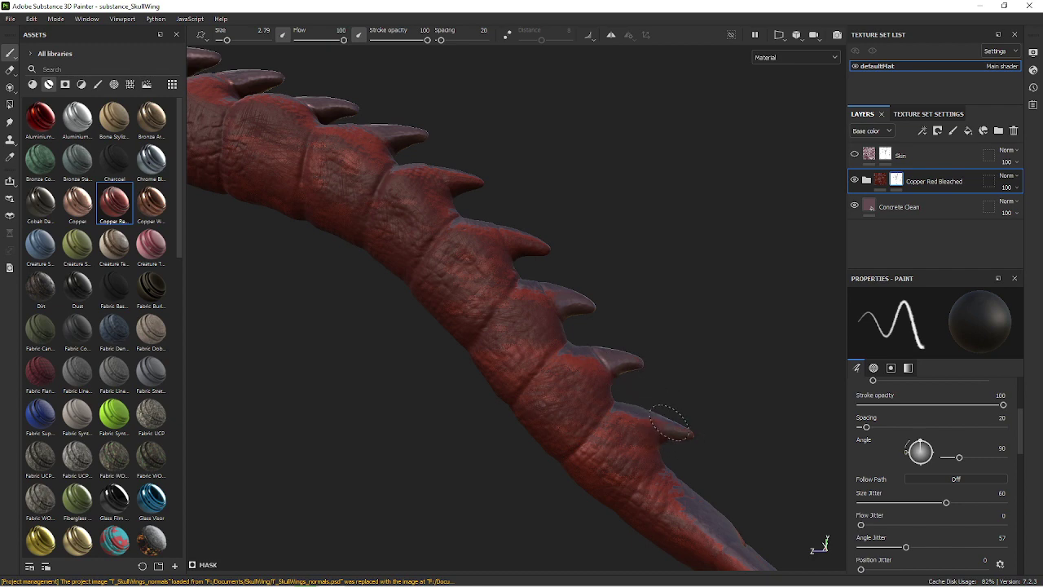
pyautogui.moveTo(697, 437)
pyautogui.keyDown('alt'); pyautogui.mouseDown()
pyautogui.moveTo(722, 396)
pyautogui.moveTo(619, 278)
pyautogui.moveTo(559, 180)
pyautogui.moveTo(750, 251)
pyautogui.moveTo(782, 235)
pyautogui.moveTo(628, 163)
pyautogui.moveTo(627, 90)
pyautogui.mouseUp(); pyautogui.keyUp('alt')
pyautogui.scroll(5, 782, 235)
pyautogui.press('f')
pyautogui.moveTo(685, 119)
pyautogui.keyDown('alt'); pyautogui.mouseDown()
pyautogui.moveTo(677, 146)
pyautogui.moveTo(736, 215)
pyautogui.moveTo(745, 205)
pyautogui.moveTo(749, 238)
pyautogui.moveTo(678, 168)
pyautogui.moveTo(619, 175)
pyautogui.mouseUp(); pyautogui.keyUp('alt')
pyautogui.scroll(3, 749, 238)
pyautogui.scroll(2, 620, 177)
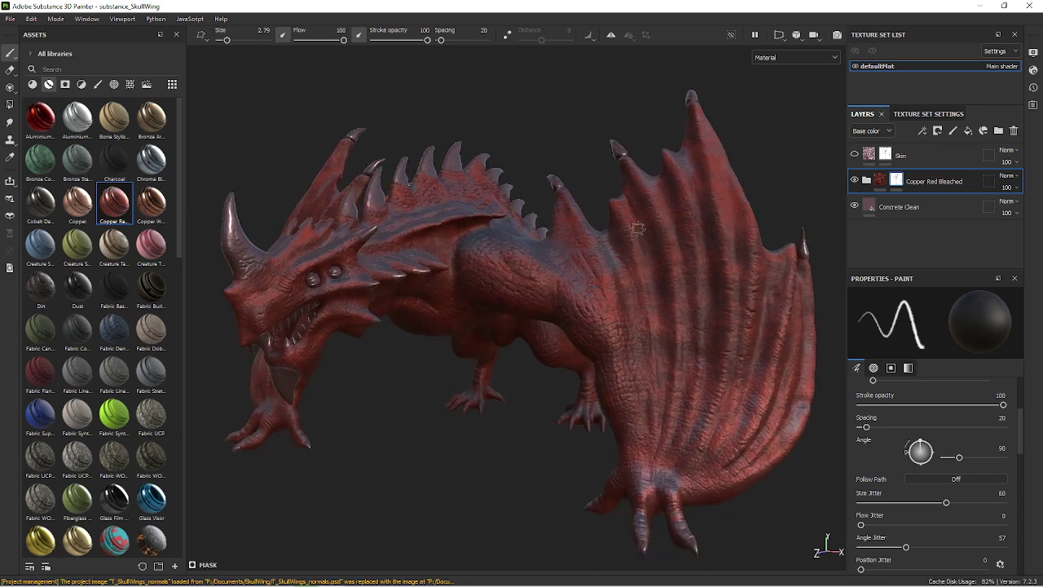
# Review the finished dragon, then save the project with File > Save.
pyautogui.moveTo(522, 131)
pyautogui.keyDown('alt'); pyautogui.mouseDown()
pyautogui.moveTo(628, 277)
pyautogui.moveTo(676, 274)
pyautogui.moveTo(577, 253)
pyautogui.mouseUp(); pyautogui.keyUp('alt')
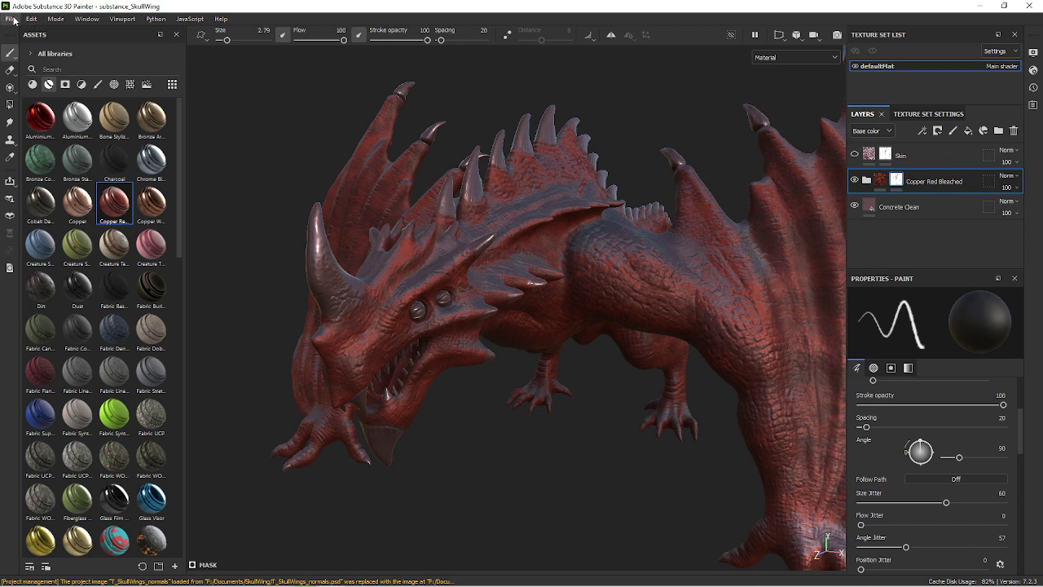
pyautogui.click(14, 20)
pyautogui.click(24, 104)
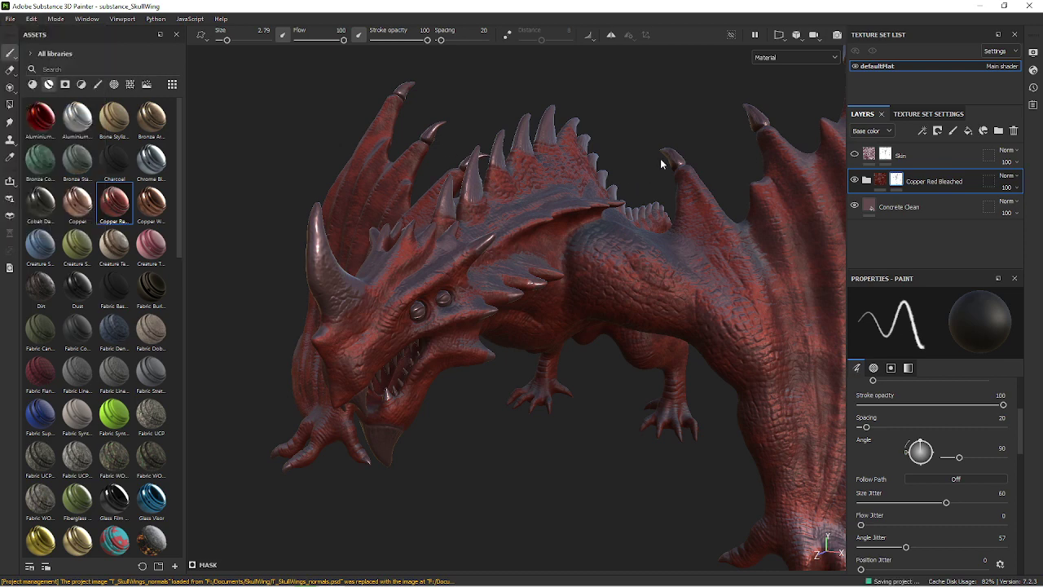